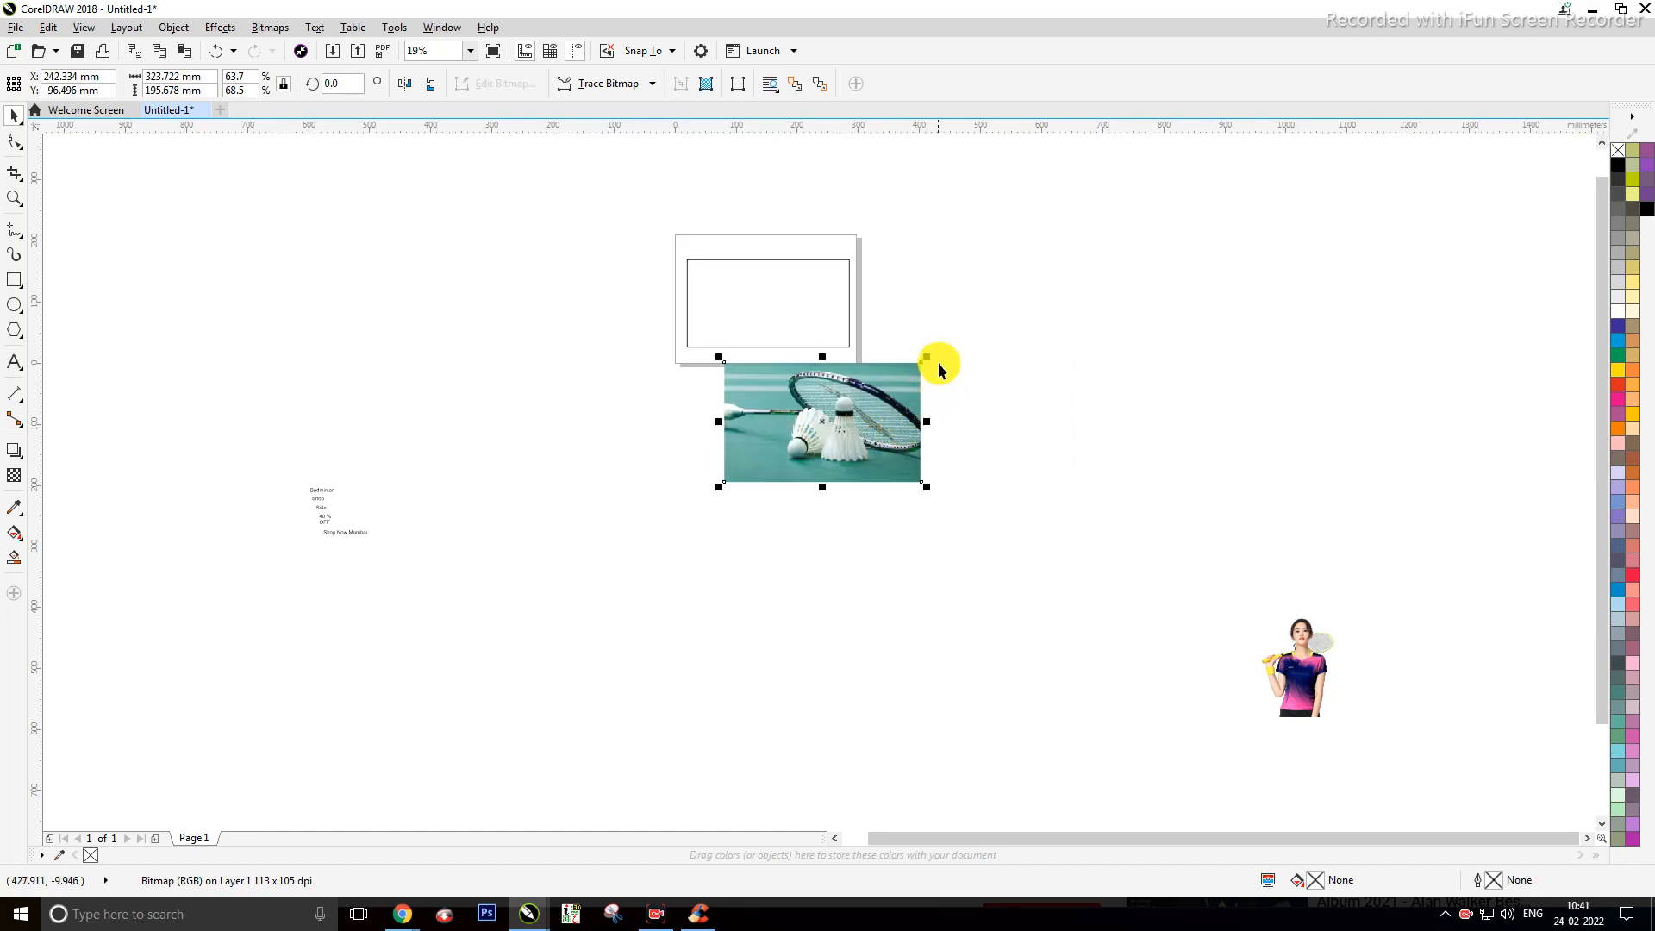
Step: Scale the badminton photo down to about 216 × 131 mm and place it over the empty rectangle on the page
drag(931, 357, 952, 392)
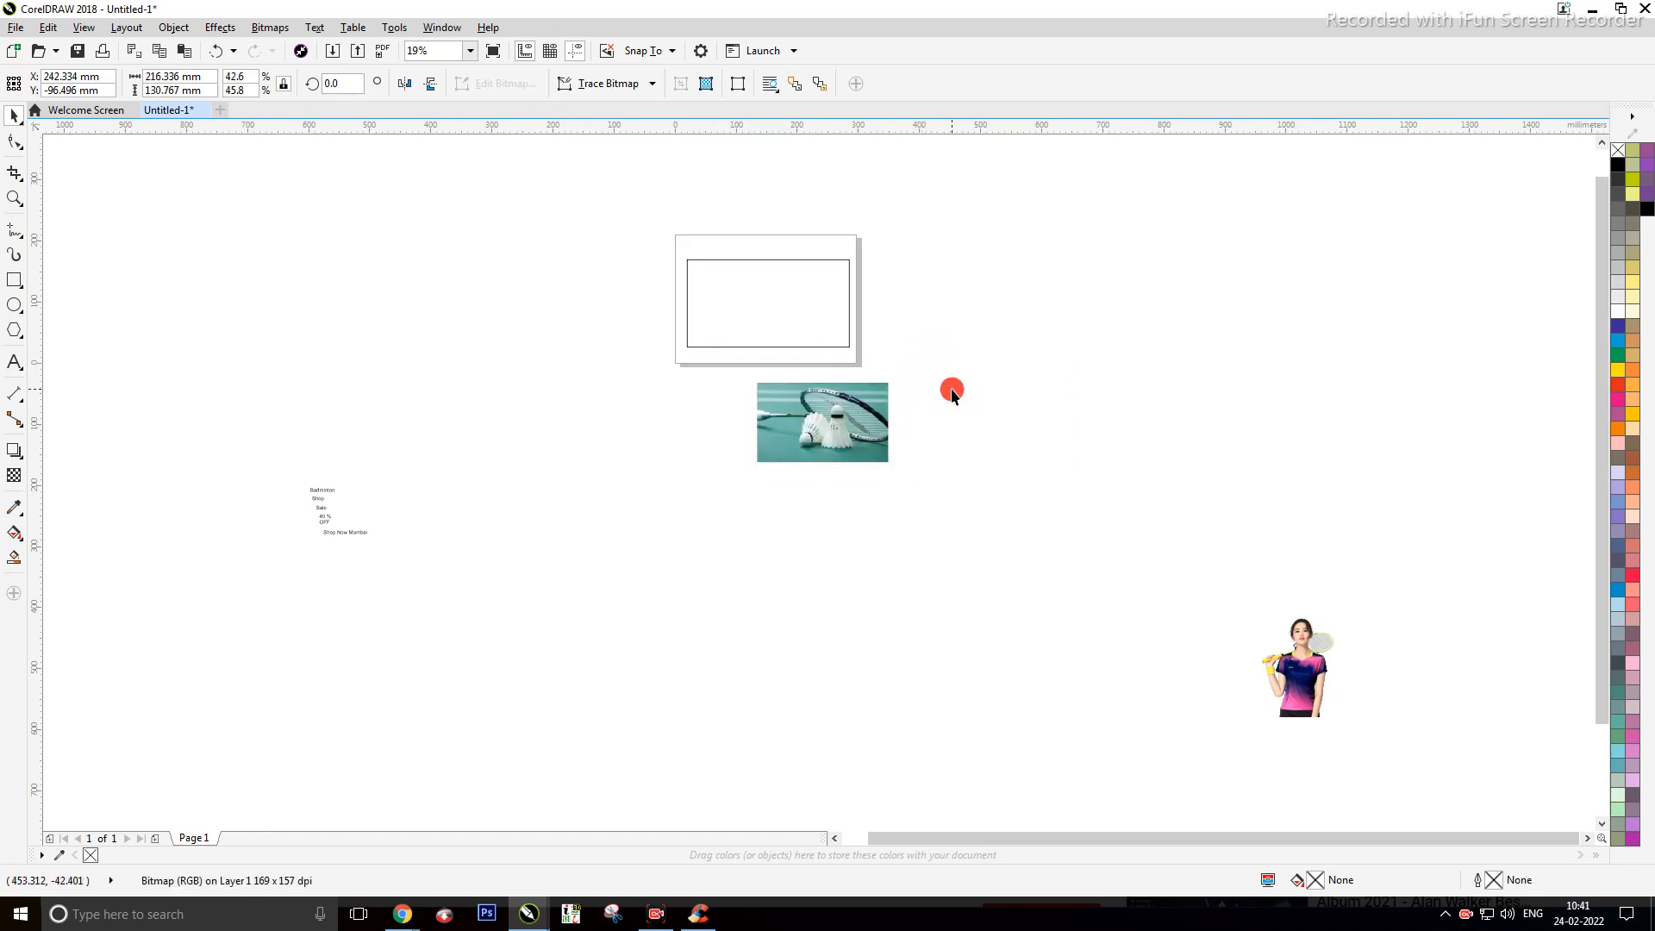
drag(843, 421, 802, 304)
scroll(803, 303, up, 2)
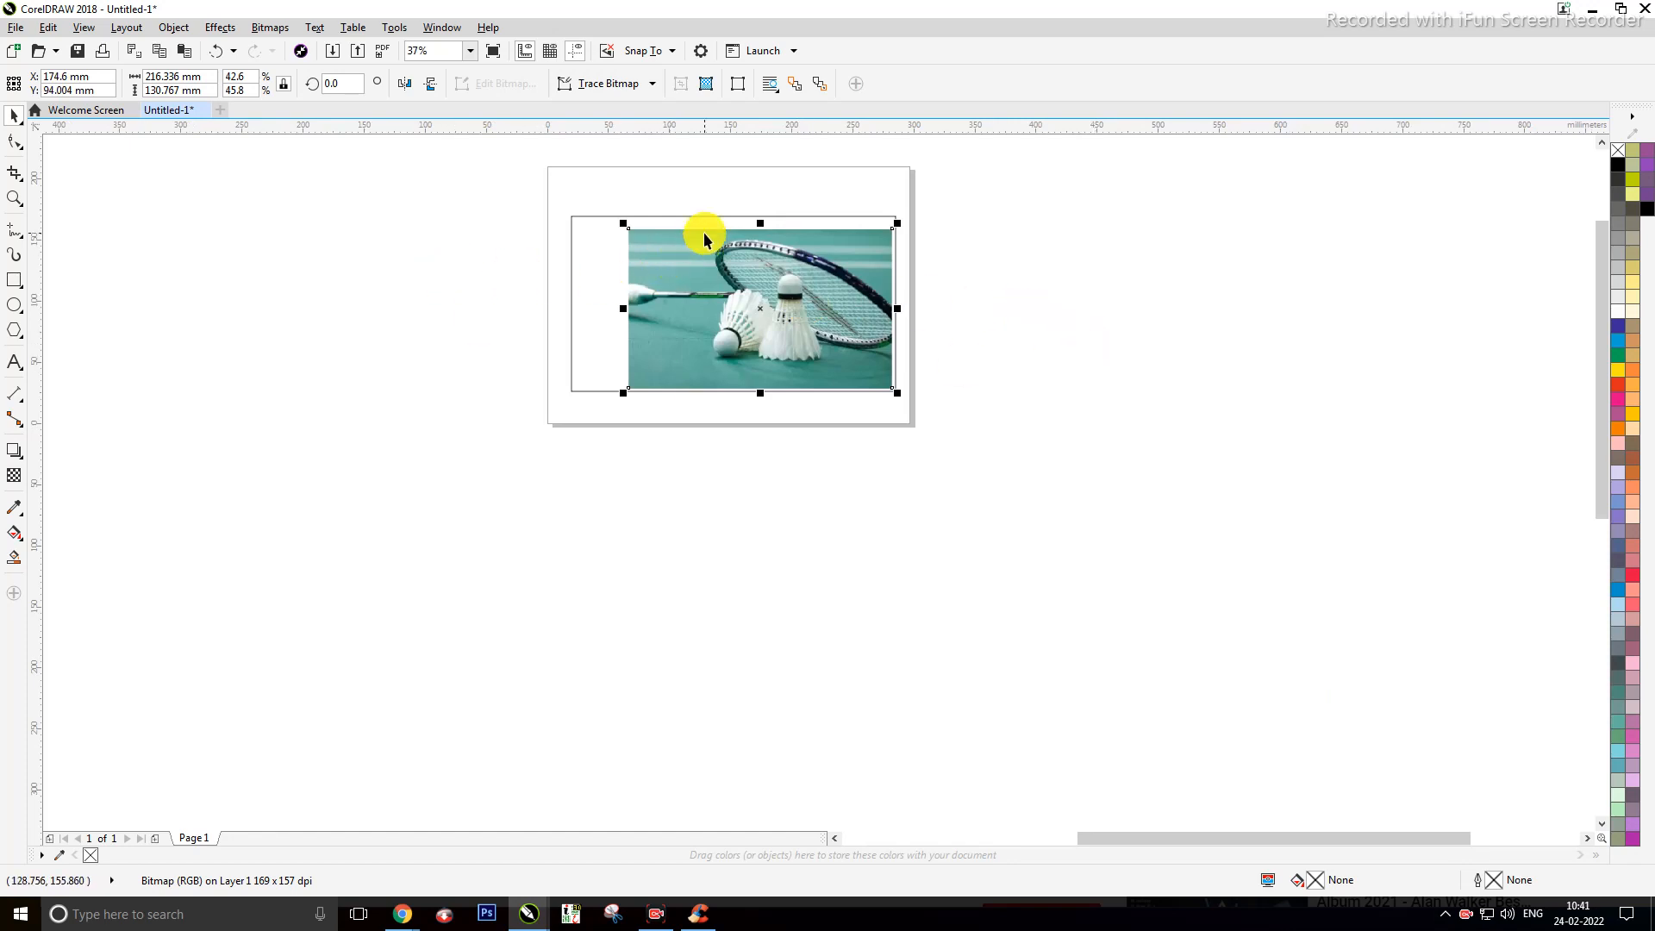
scroll(704, 231, up, 2)
Step: Move the photo and the empty rectangle across the page's right edge, with the rectangle framing the photo
click(1228, 314)
click(993, 329)
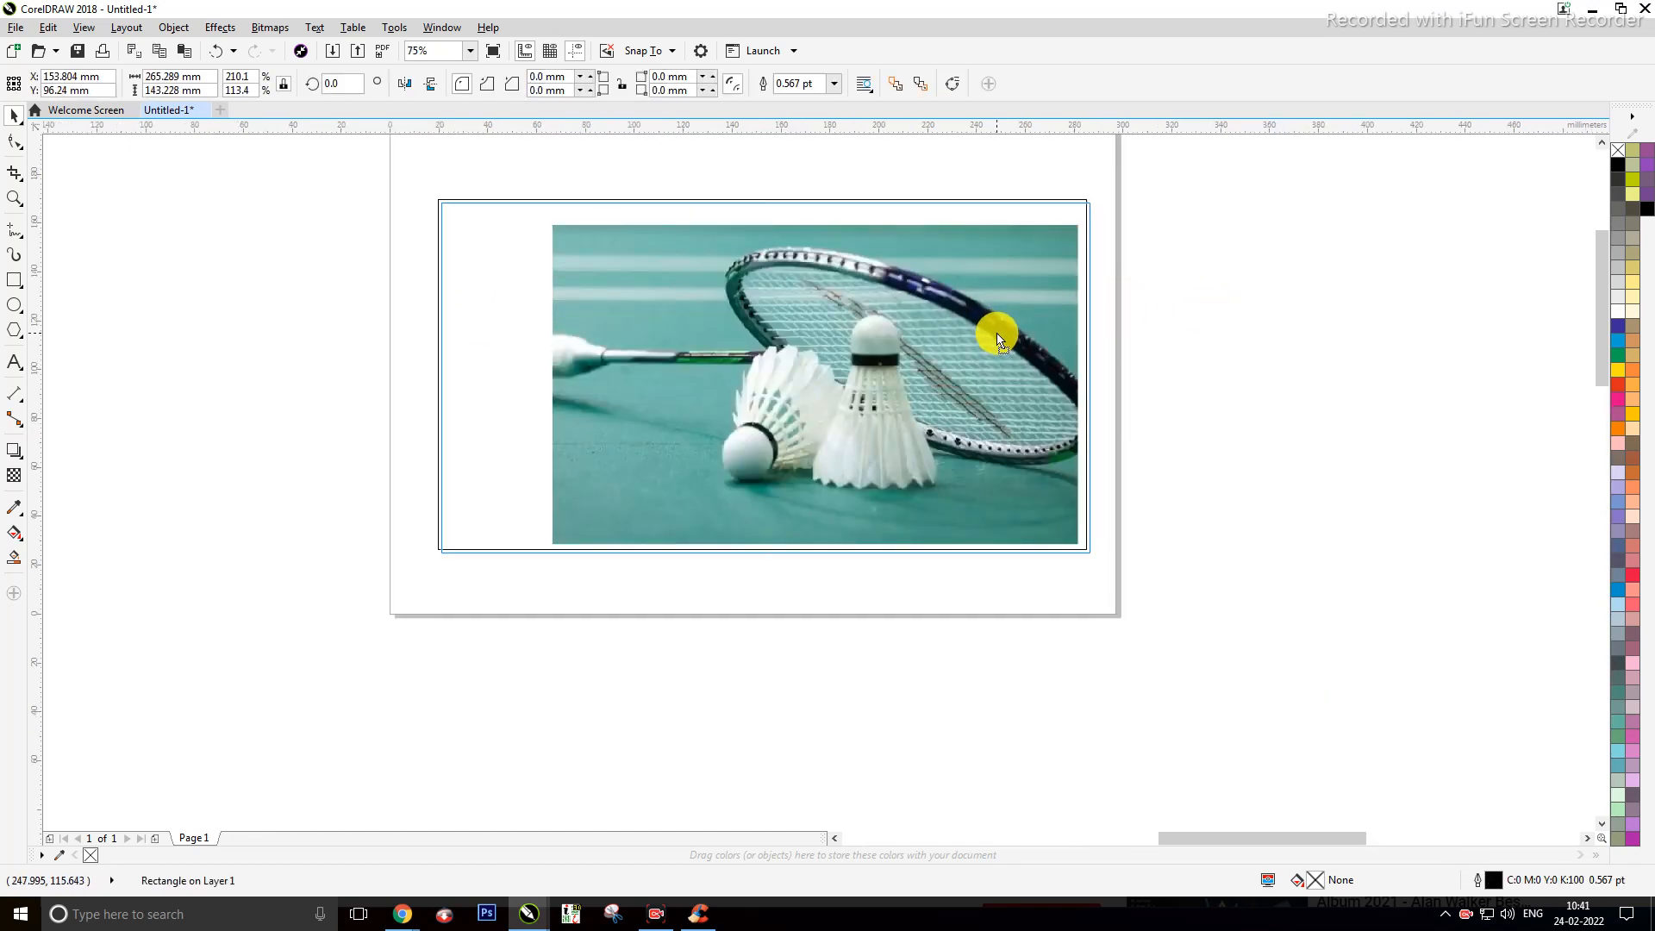
click(993, 326)
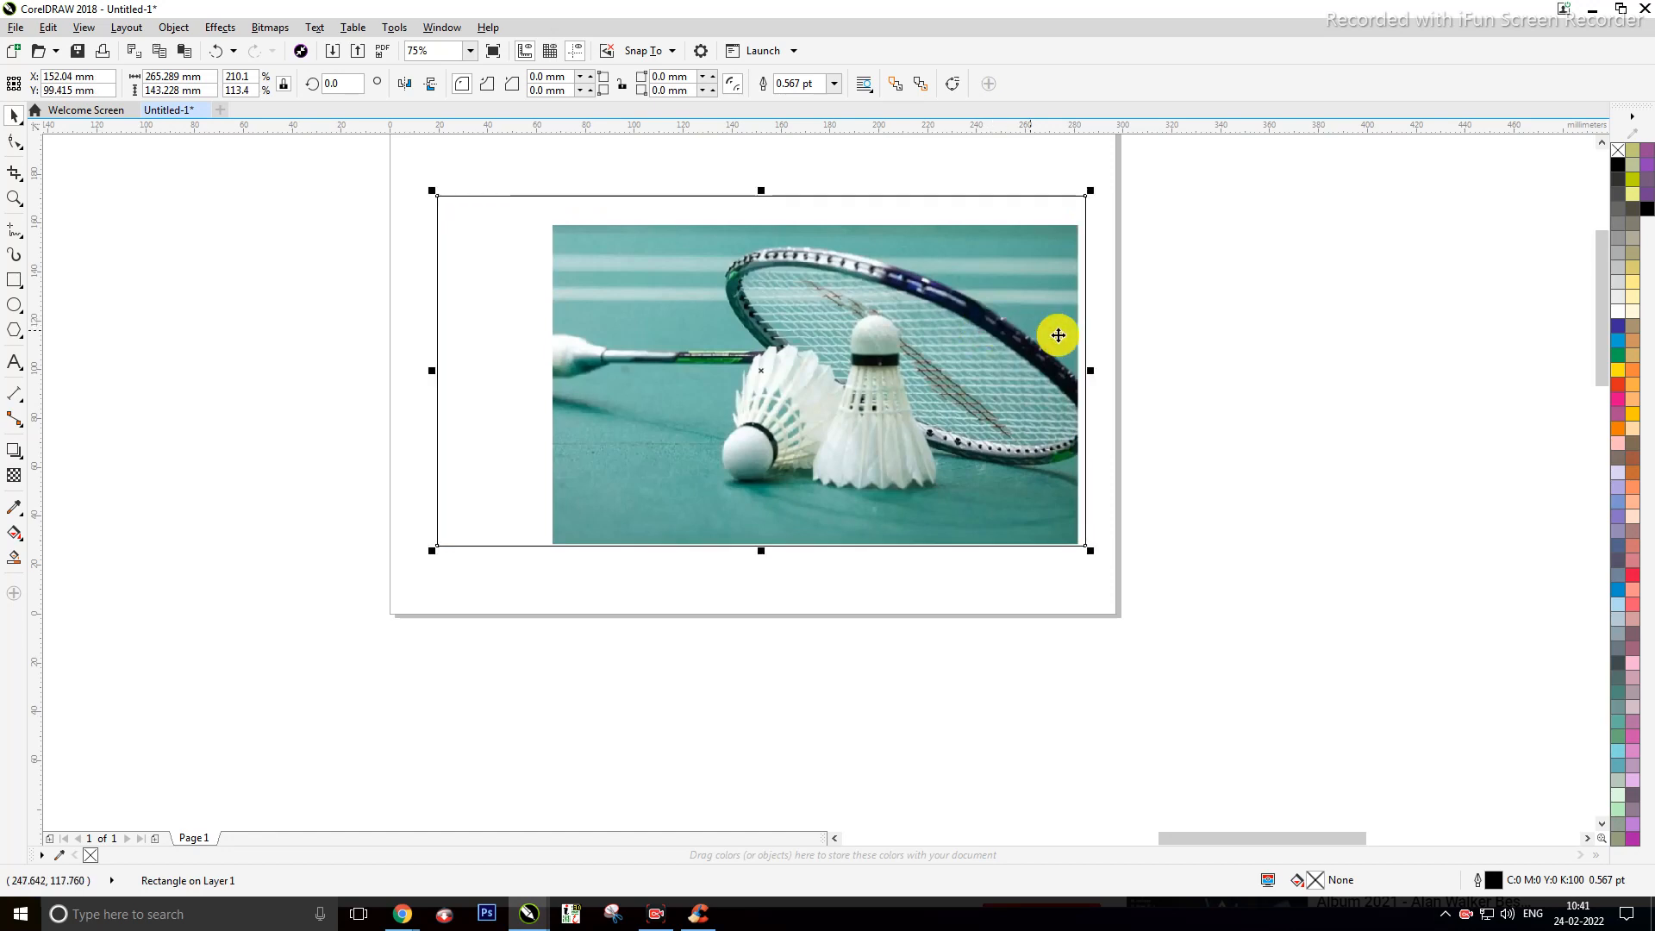
click(1247, 465)
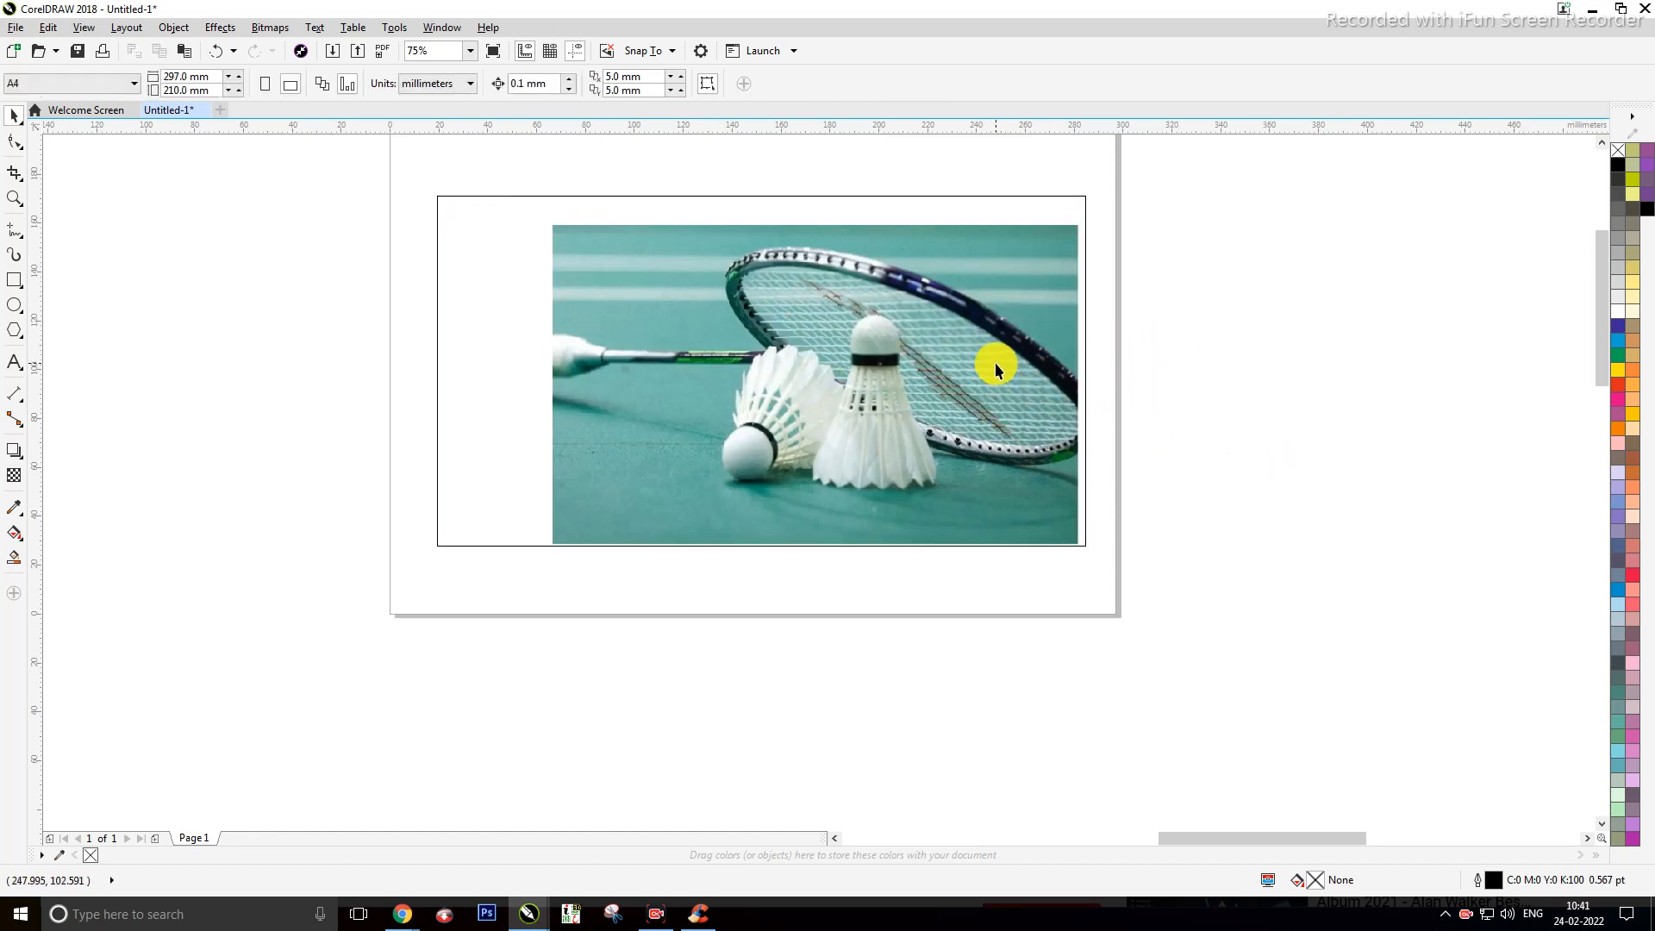
mouse_move(995, 362)
mouse_down()
mouse_move(989, 399)
mouse_move(999, 386)
mouse_up()
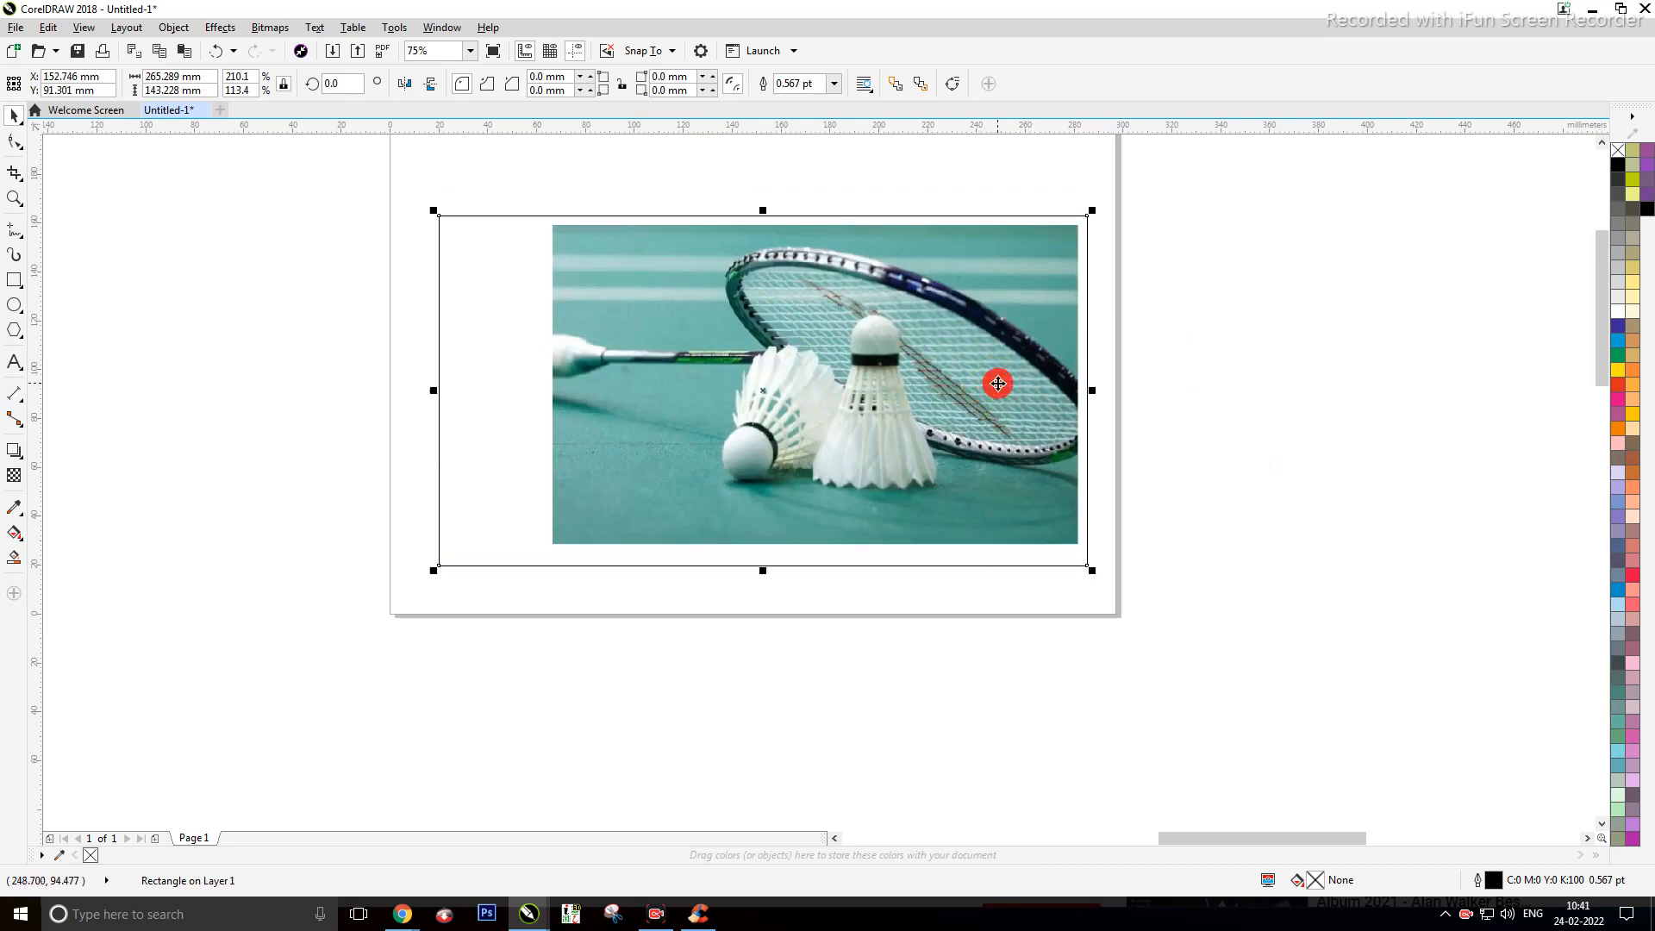
drag(897, 324, 1161, 622)
drag(979, 333, 1289, 364)
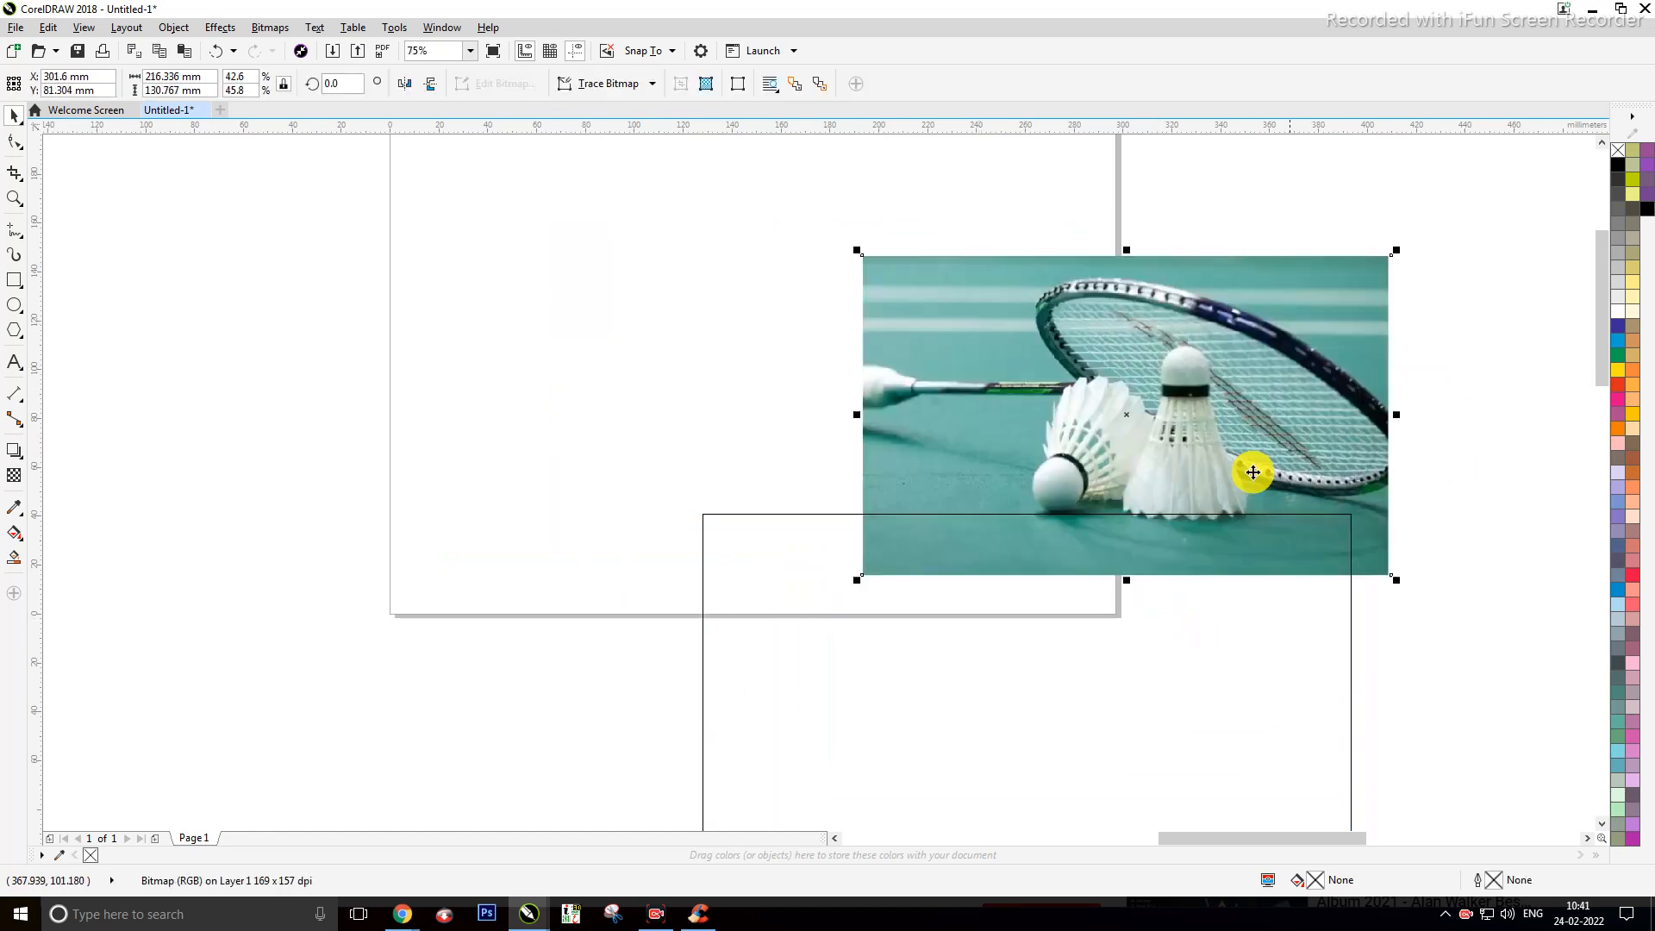
drag(1062, 677, 1115, 403)
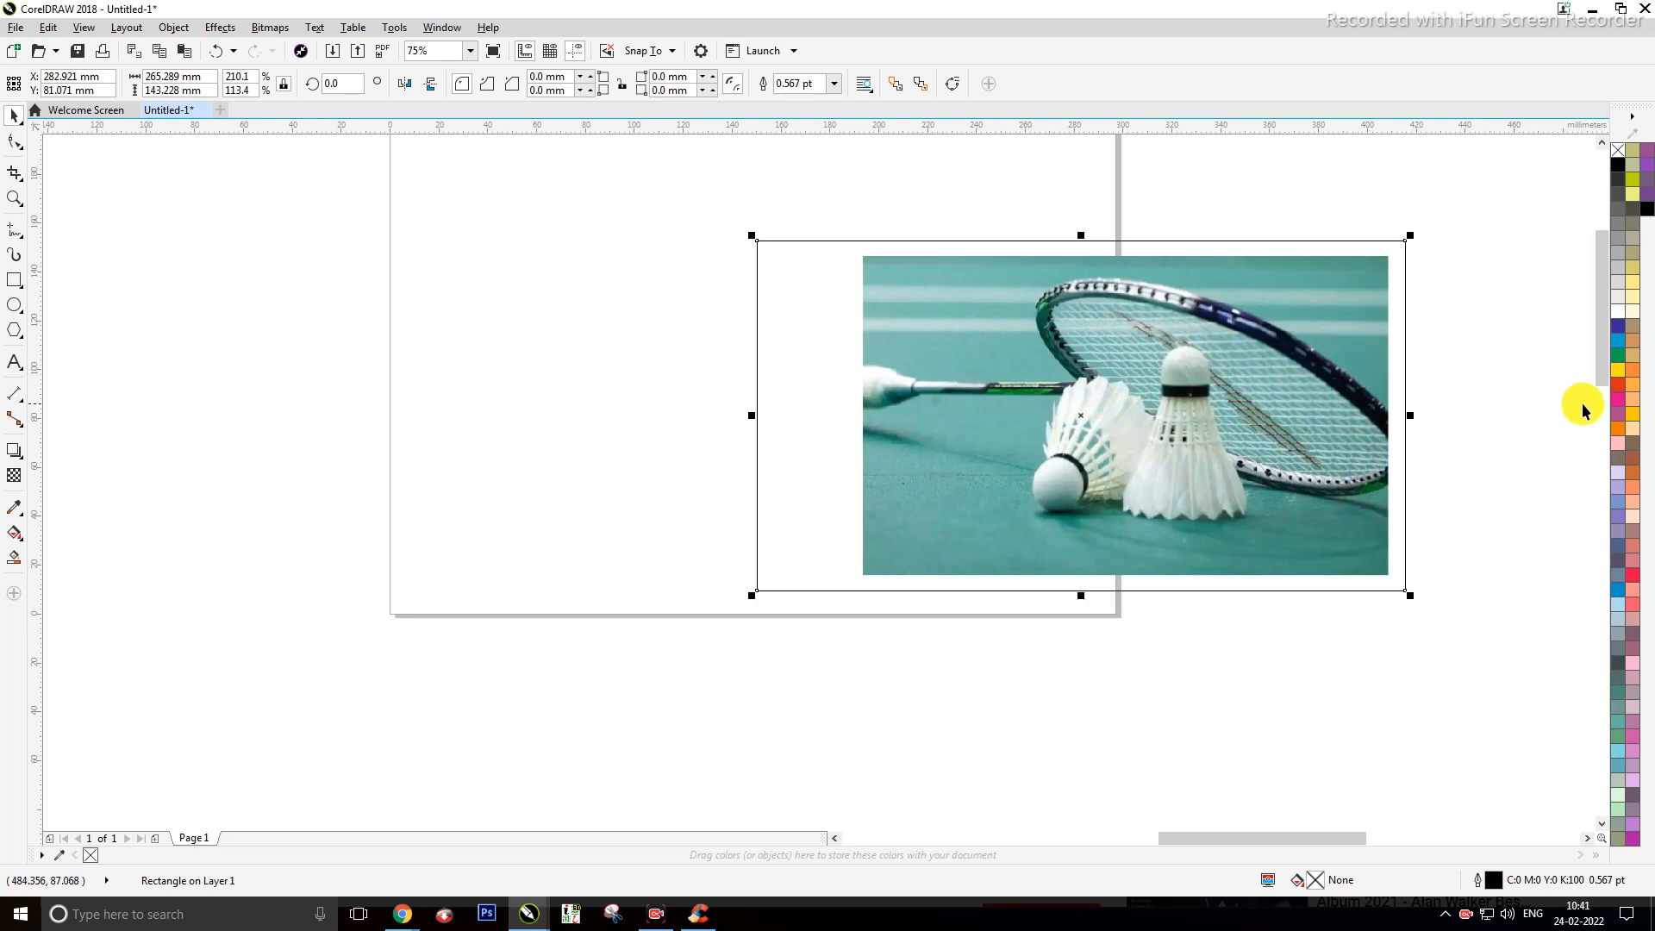
Step: Fill the rectangle with yellow-orange (C:0 M:20 Y:100 K:0) and send it behind the badminton photo
click(1634, 416)
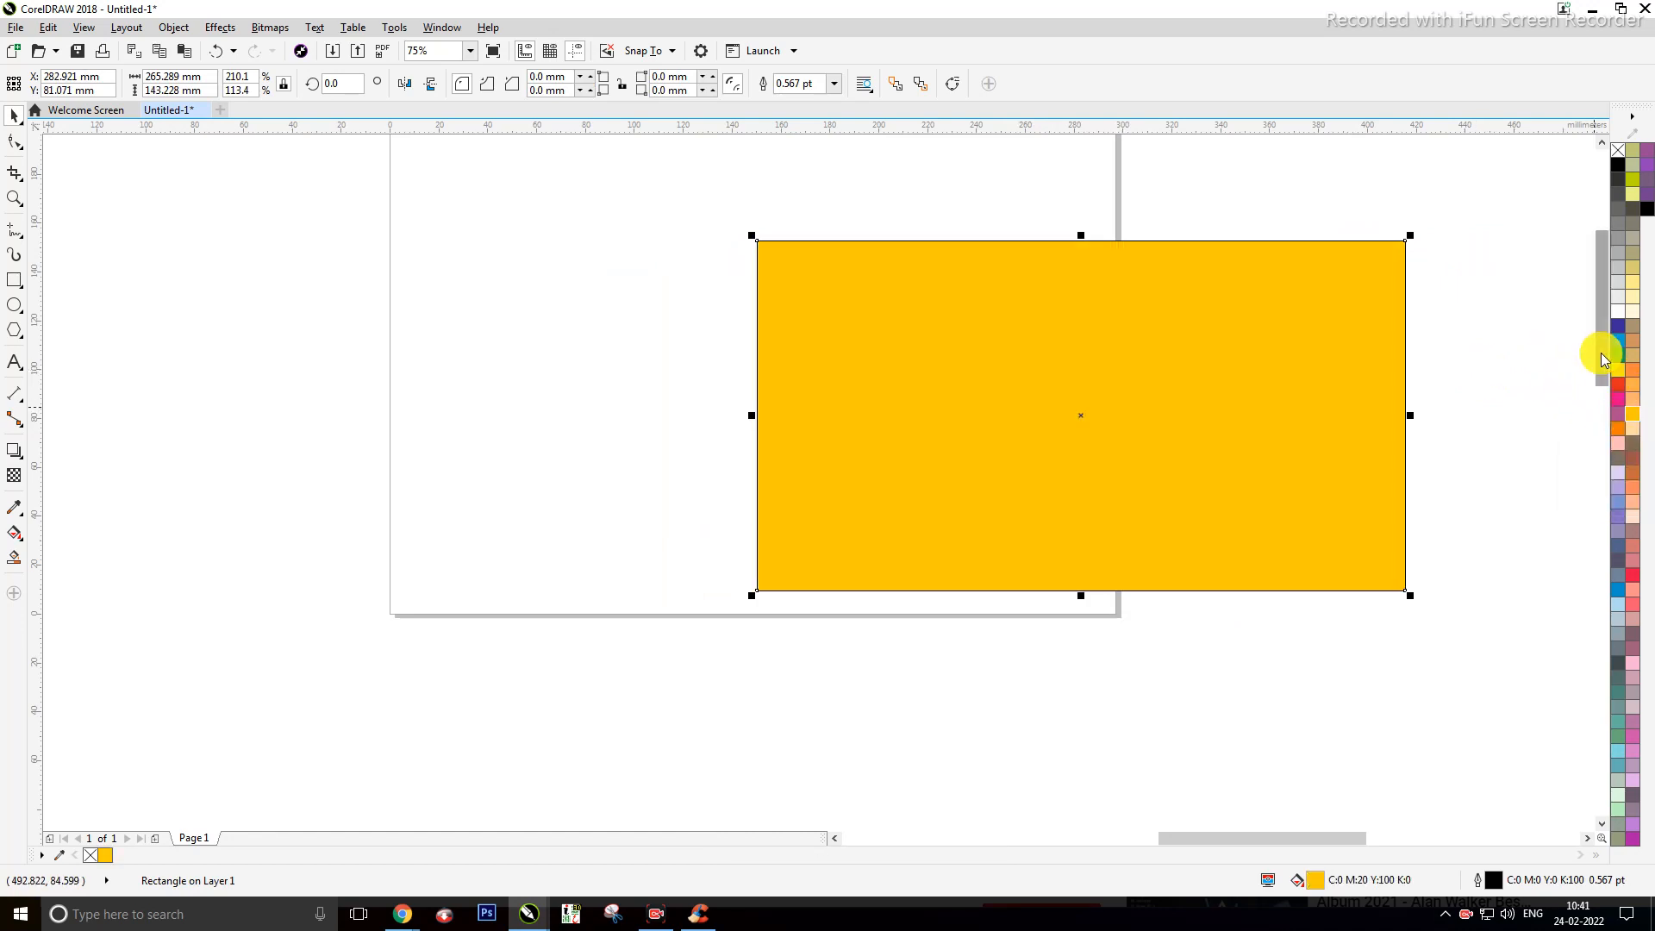
key(shift+Page_Down)
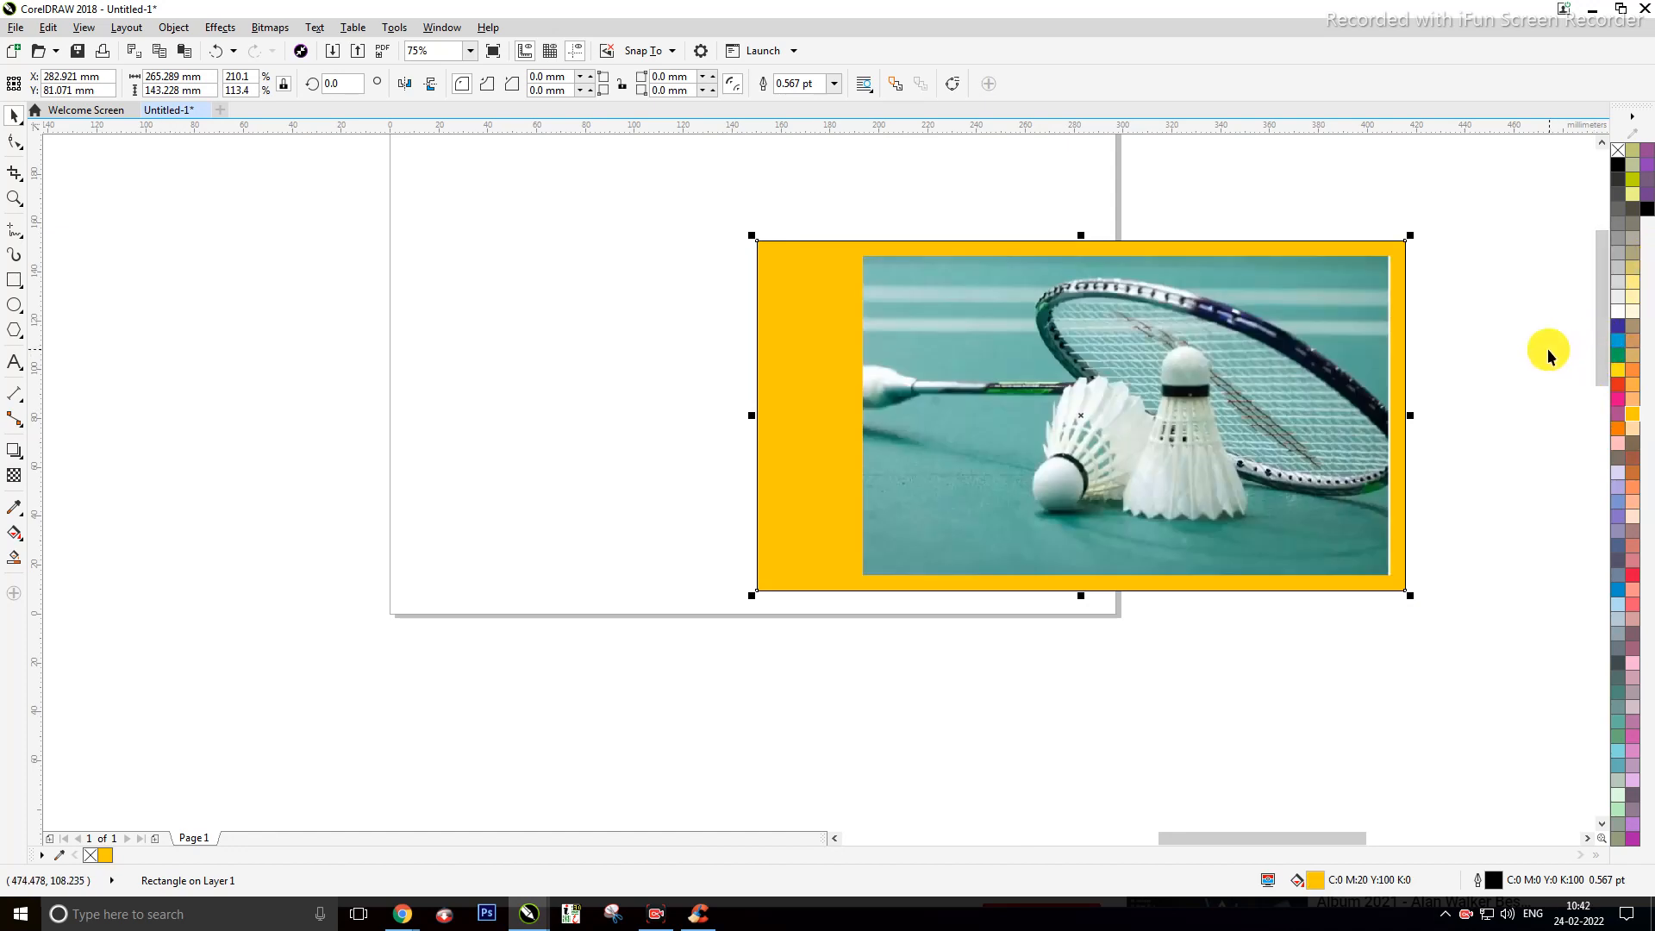
click(1504, 313)
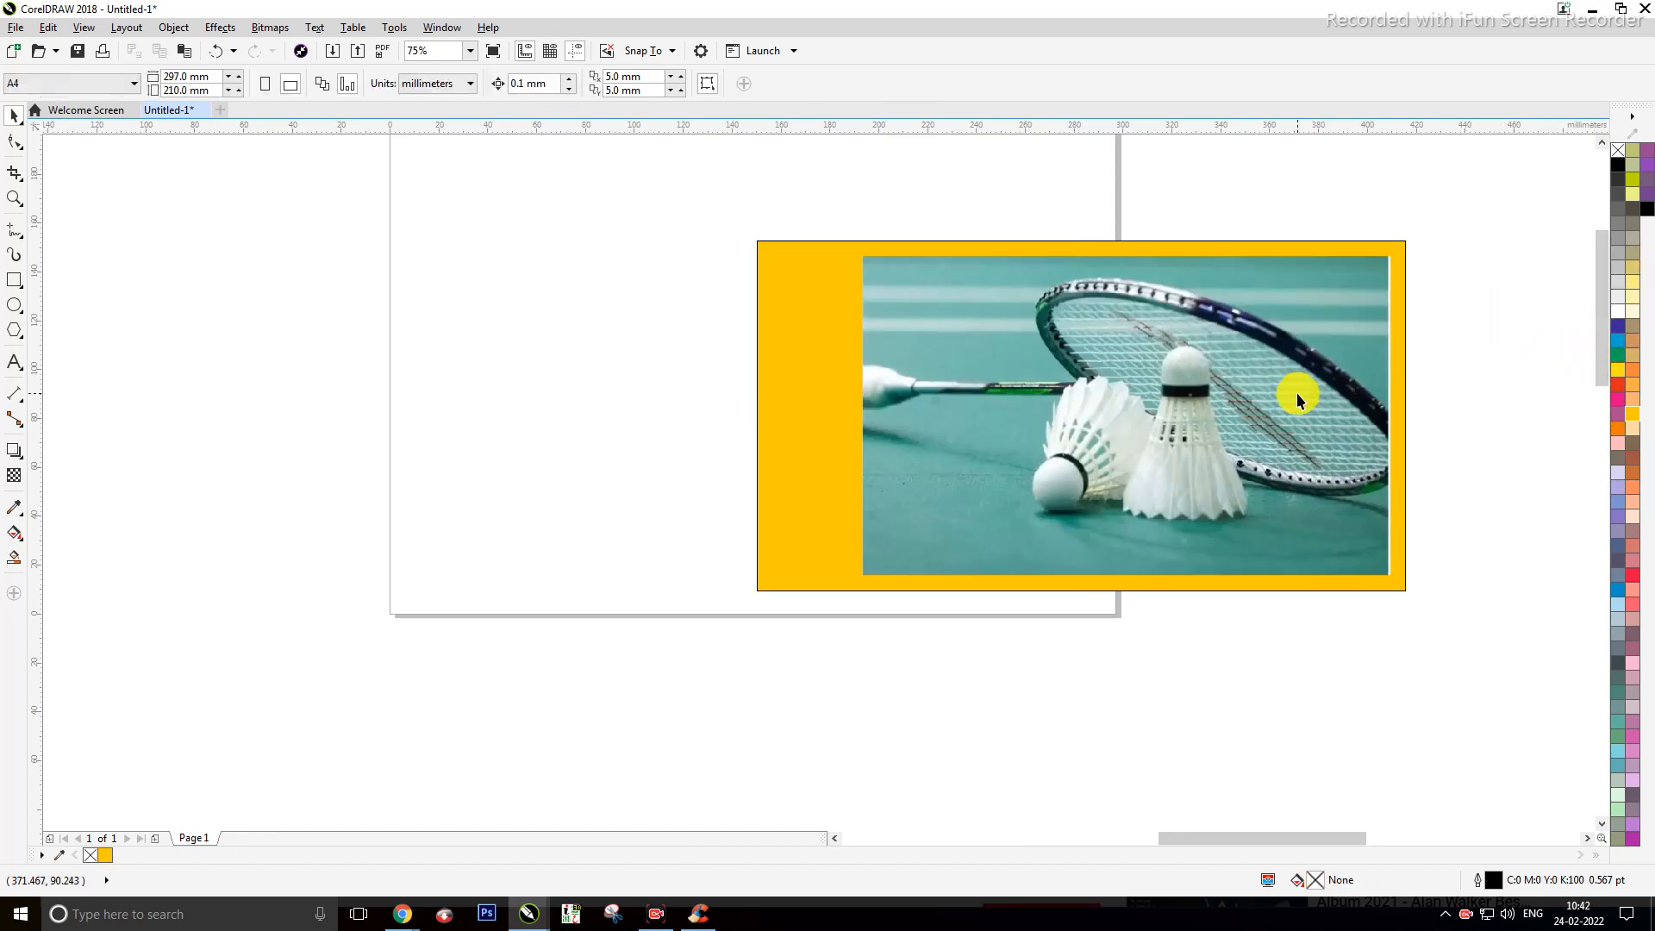
Step: Bring the cutout of the female player up beside the yellow rectangle, on its right
scroll(977, 420, down, 2)
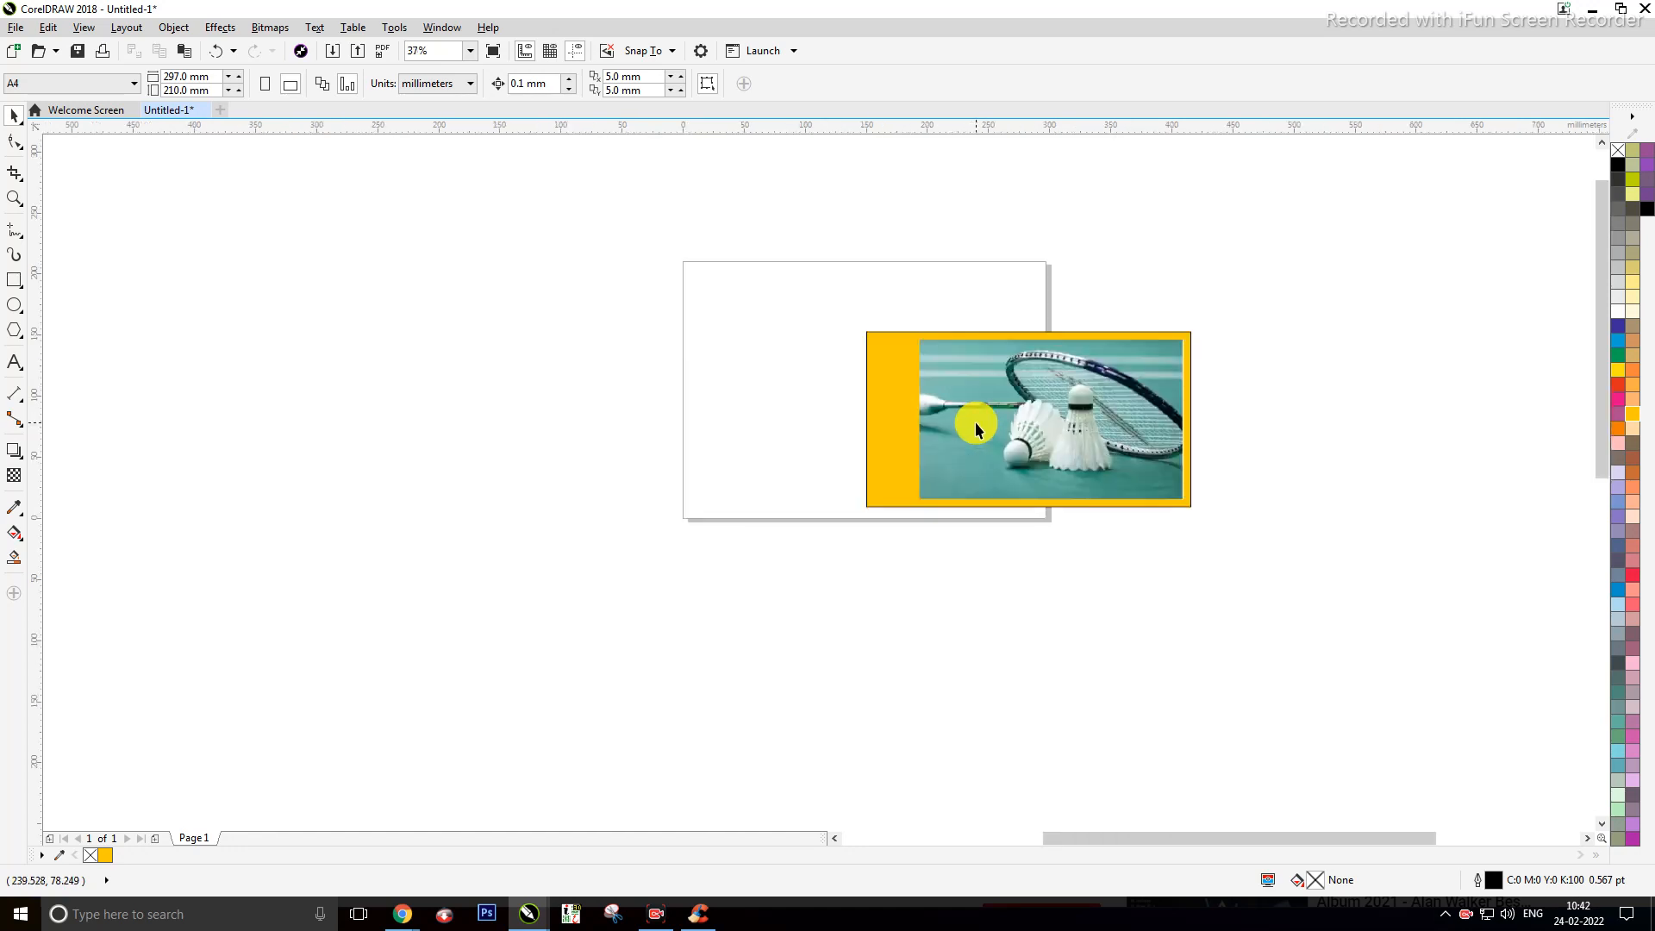
scroll(1002, 423, down, 2)
scroll(1002, 424, up, 4)
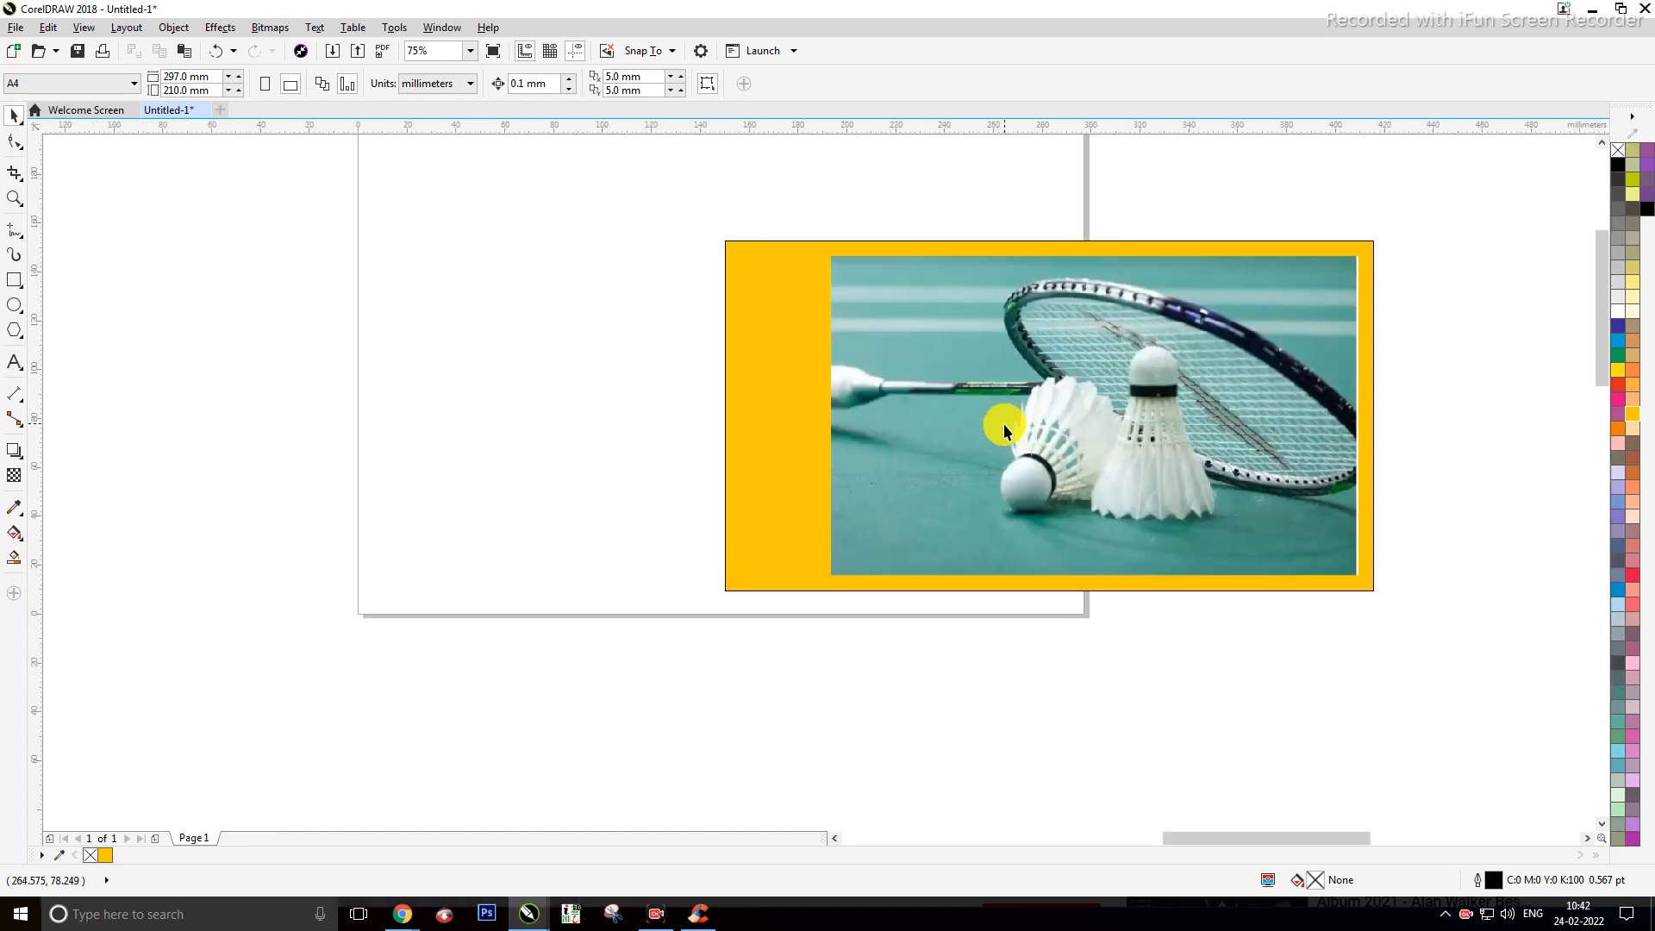
scroll(1004, 426, down, 2)
scroll(1004, 422, down, 2)
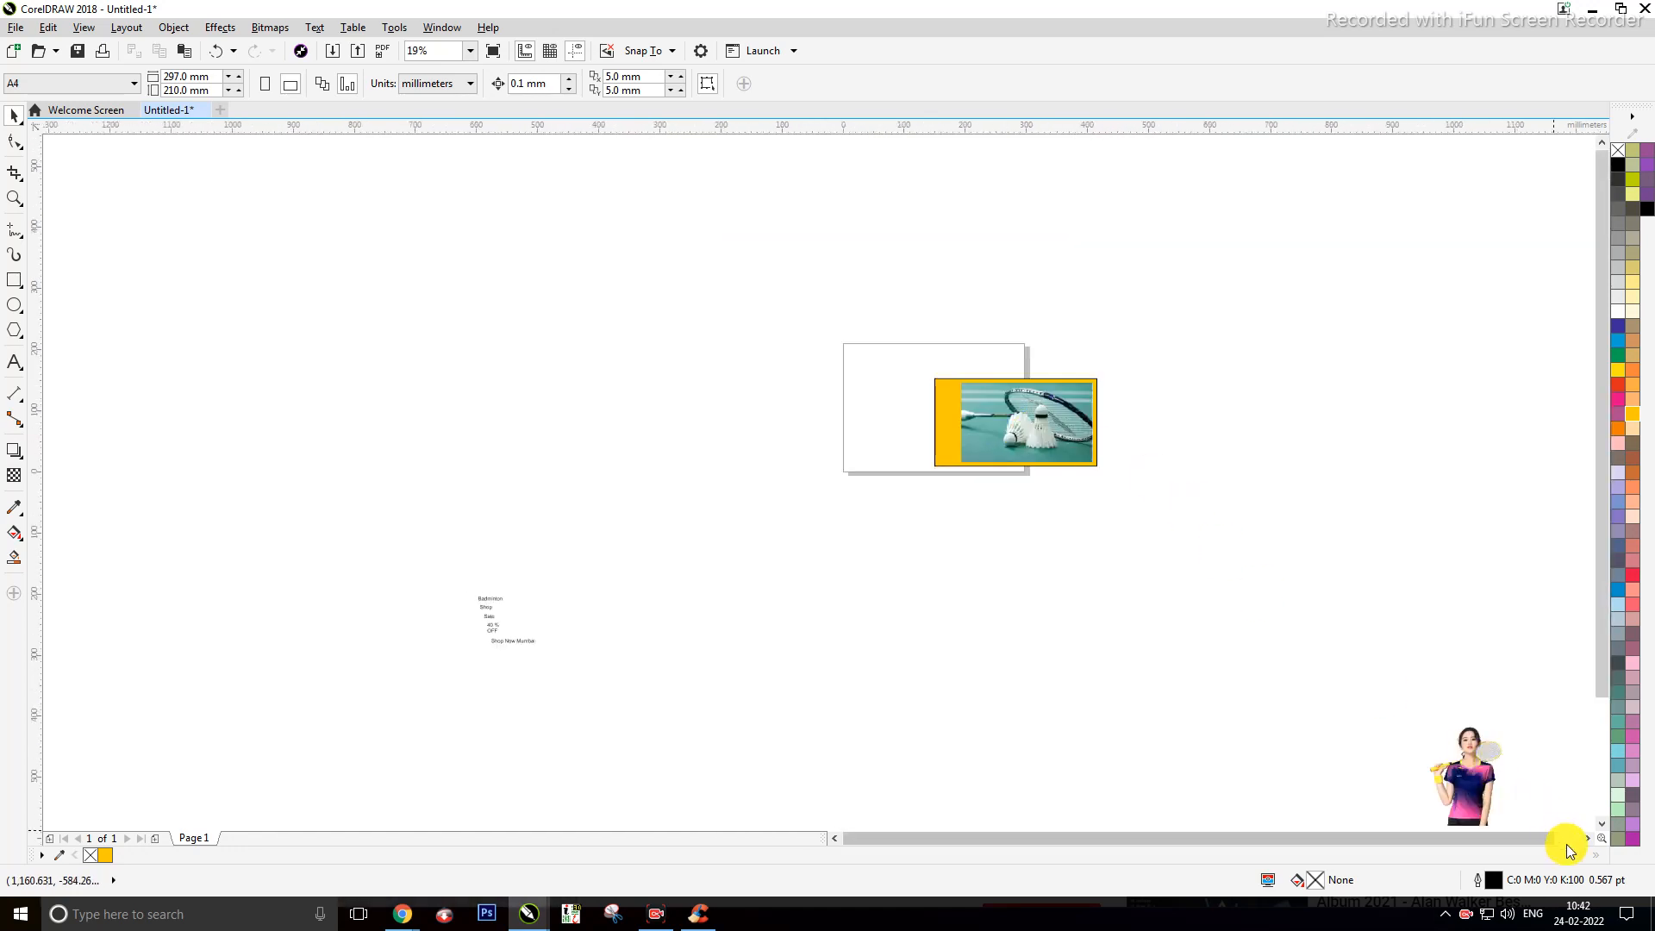
click(1591, 838)
click(1592, 838)
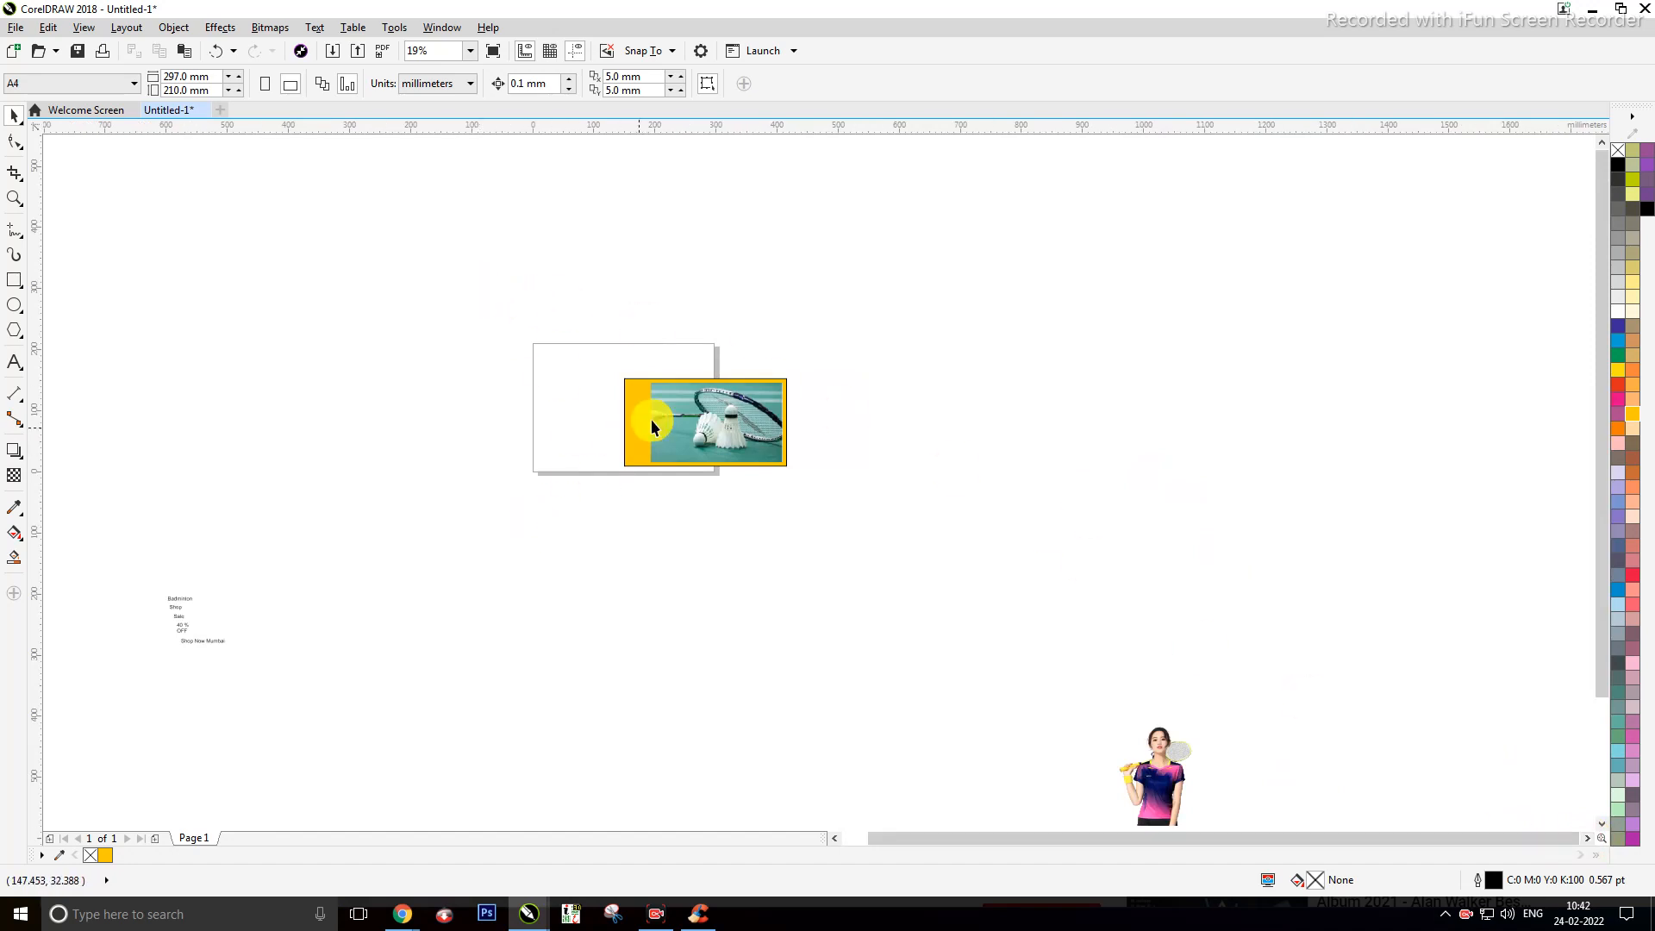
scroll(650, 419, up, 2)
scroll(716, 427, down, 2)
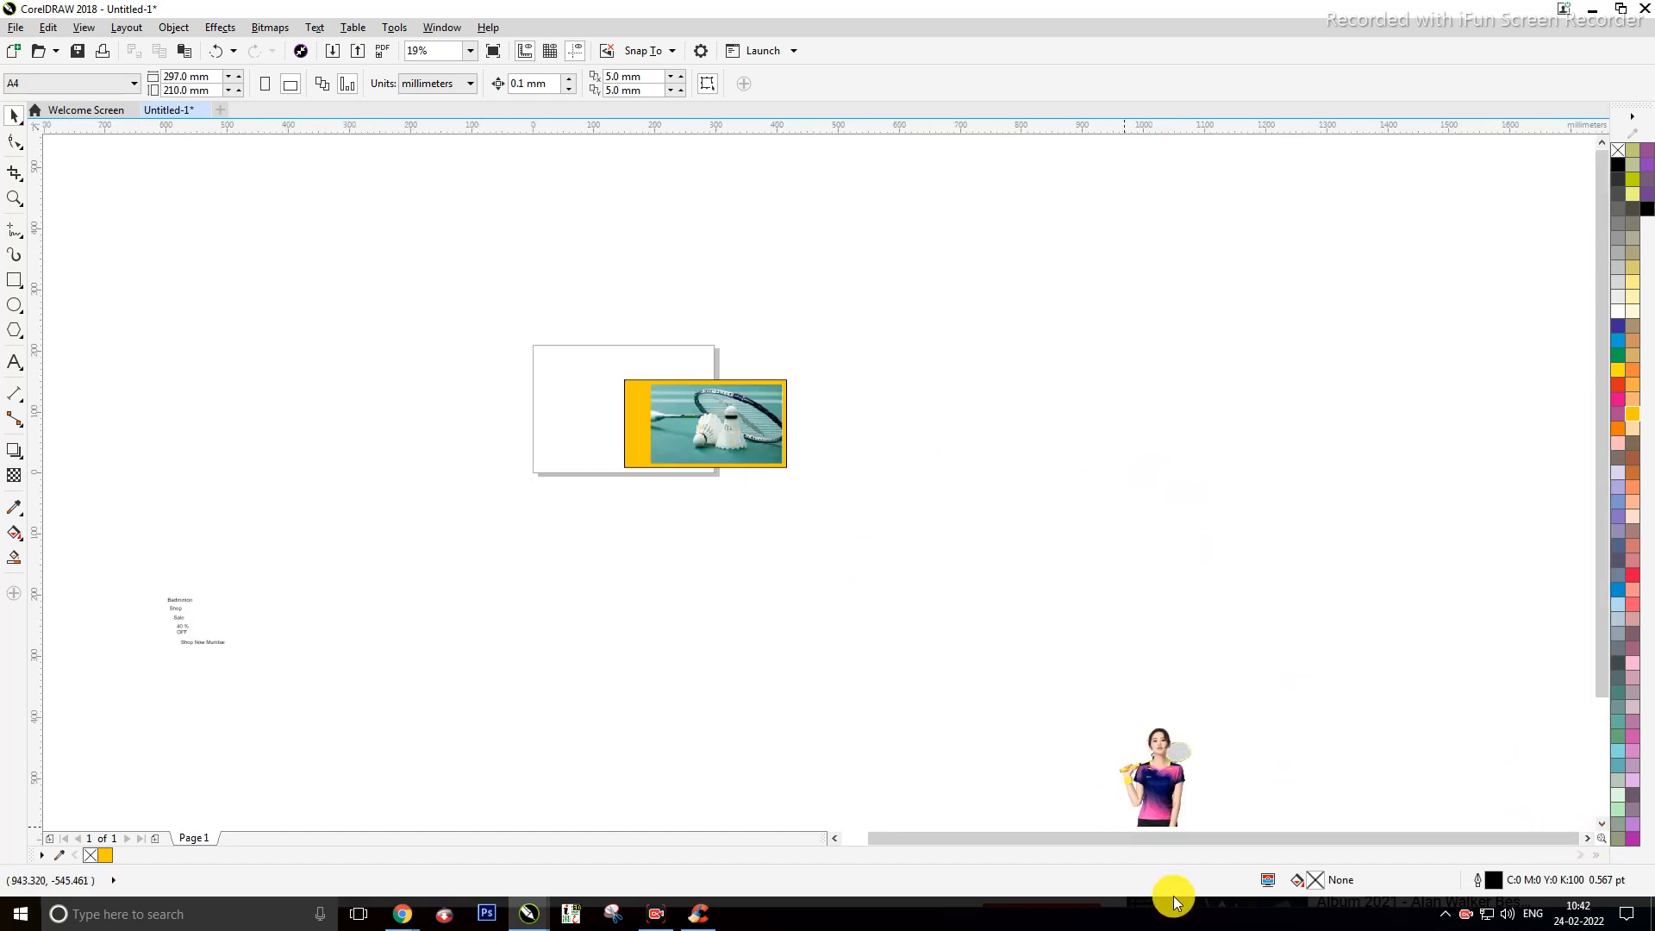
drag(1154, 774, 916, 426)
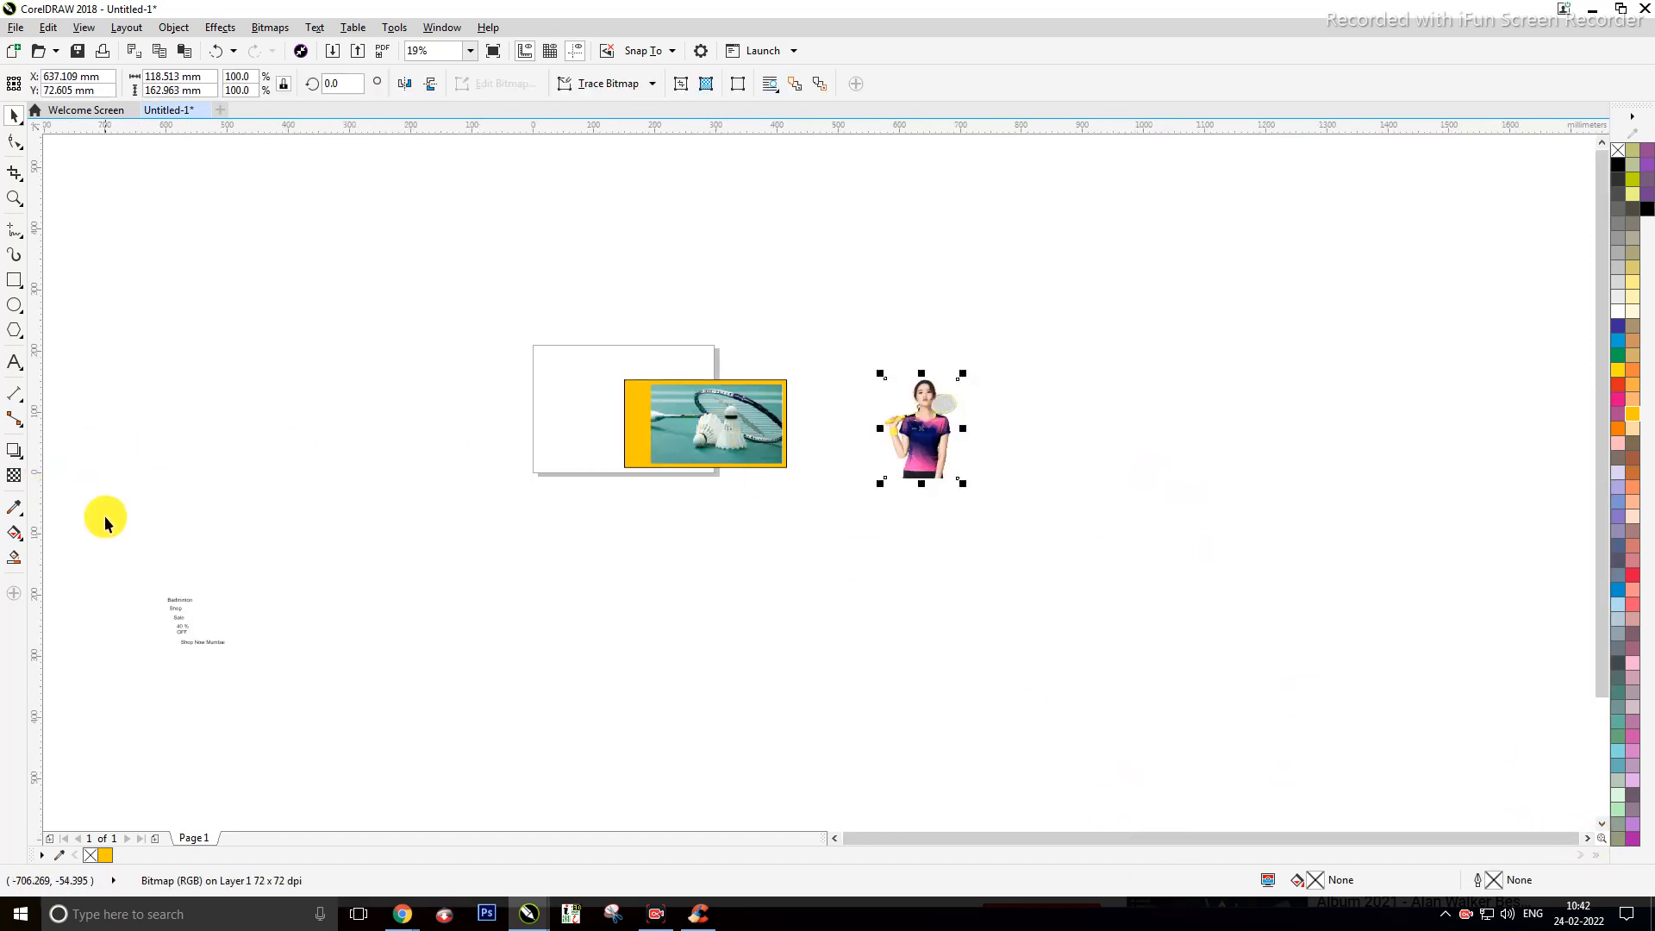
Step: Move the five text objects next to the page's left edge and bring the player cutout closer to the yellow rectangle
drag(329, 730, 329, 730)
drag(204, 632, 493, 397)
click(493, 396)
scroll(645, 428, up, 2)
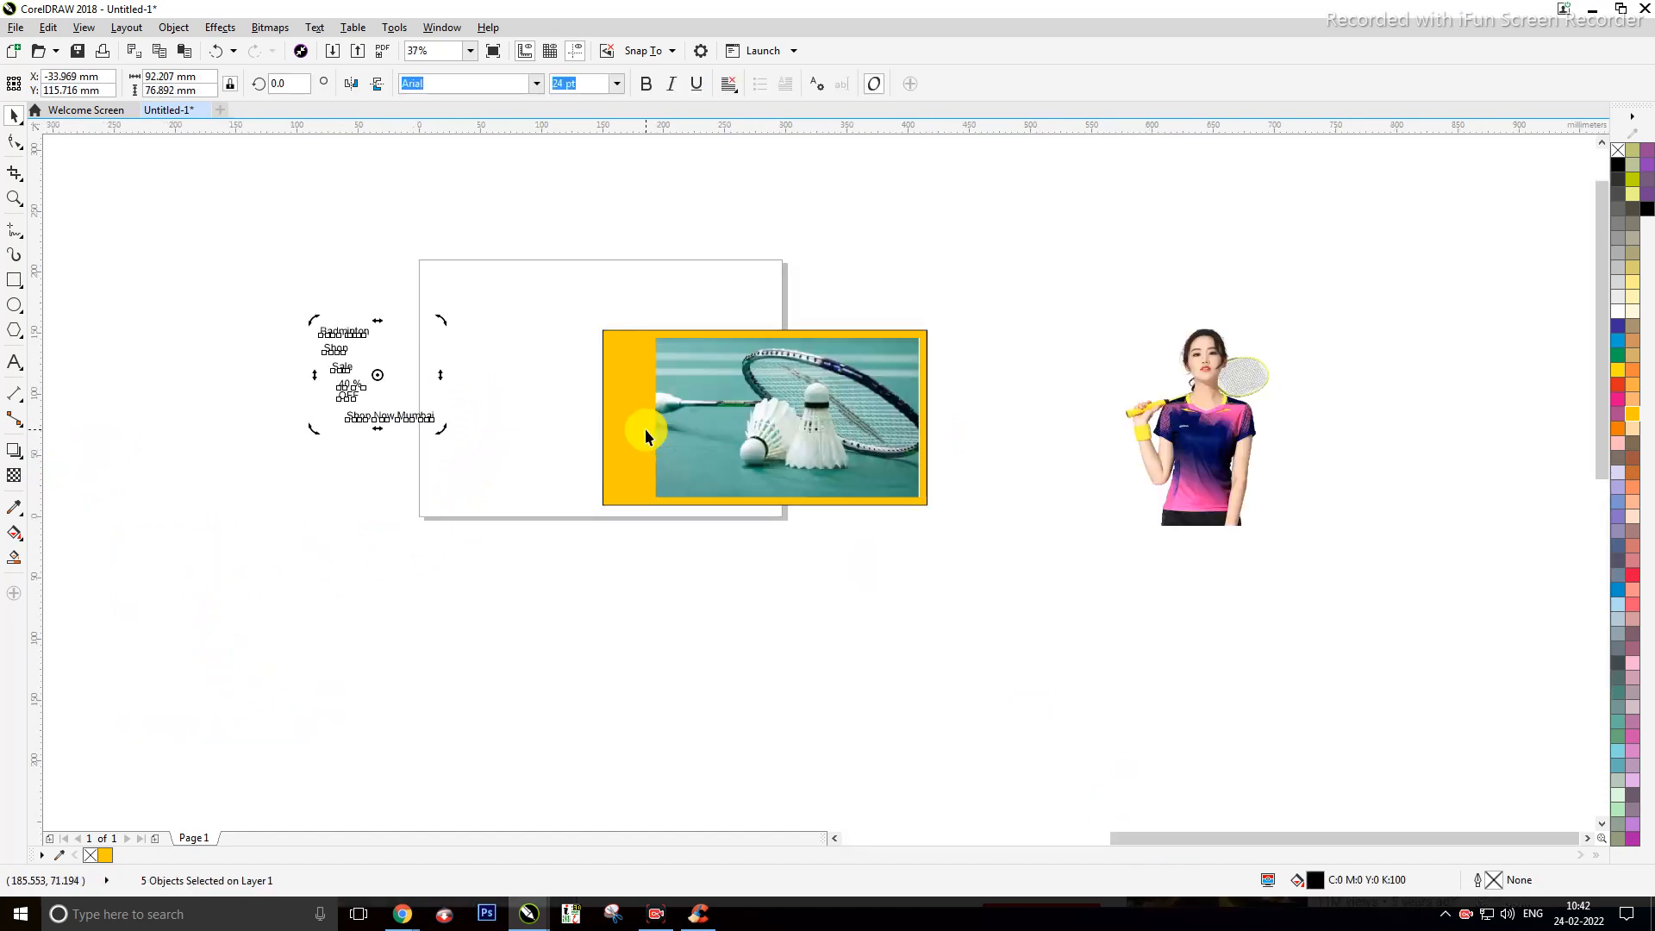
click(462, 414)
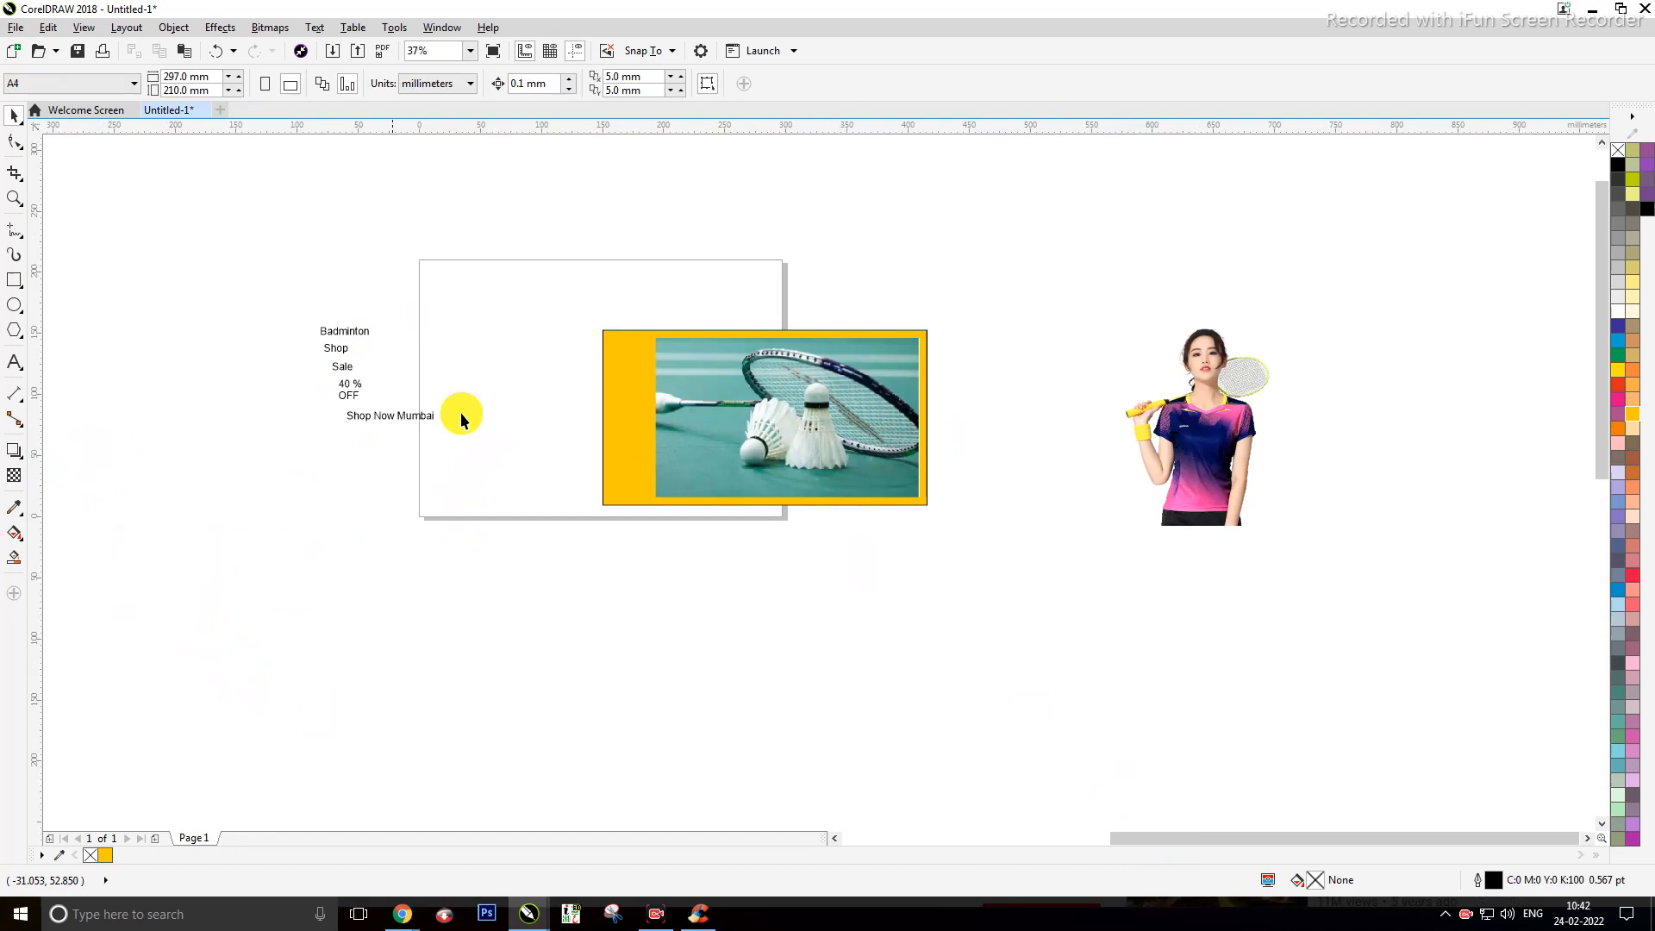
drag(1186, 410, 1062, 414)
click(1201, 376)
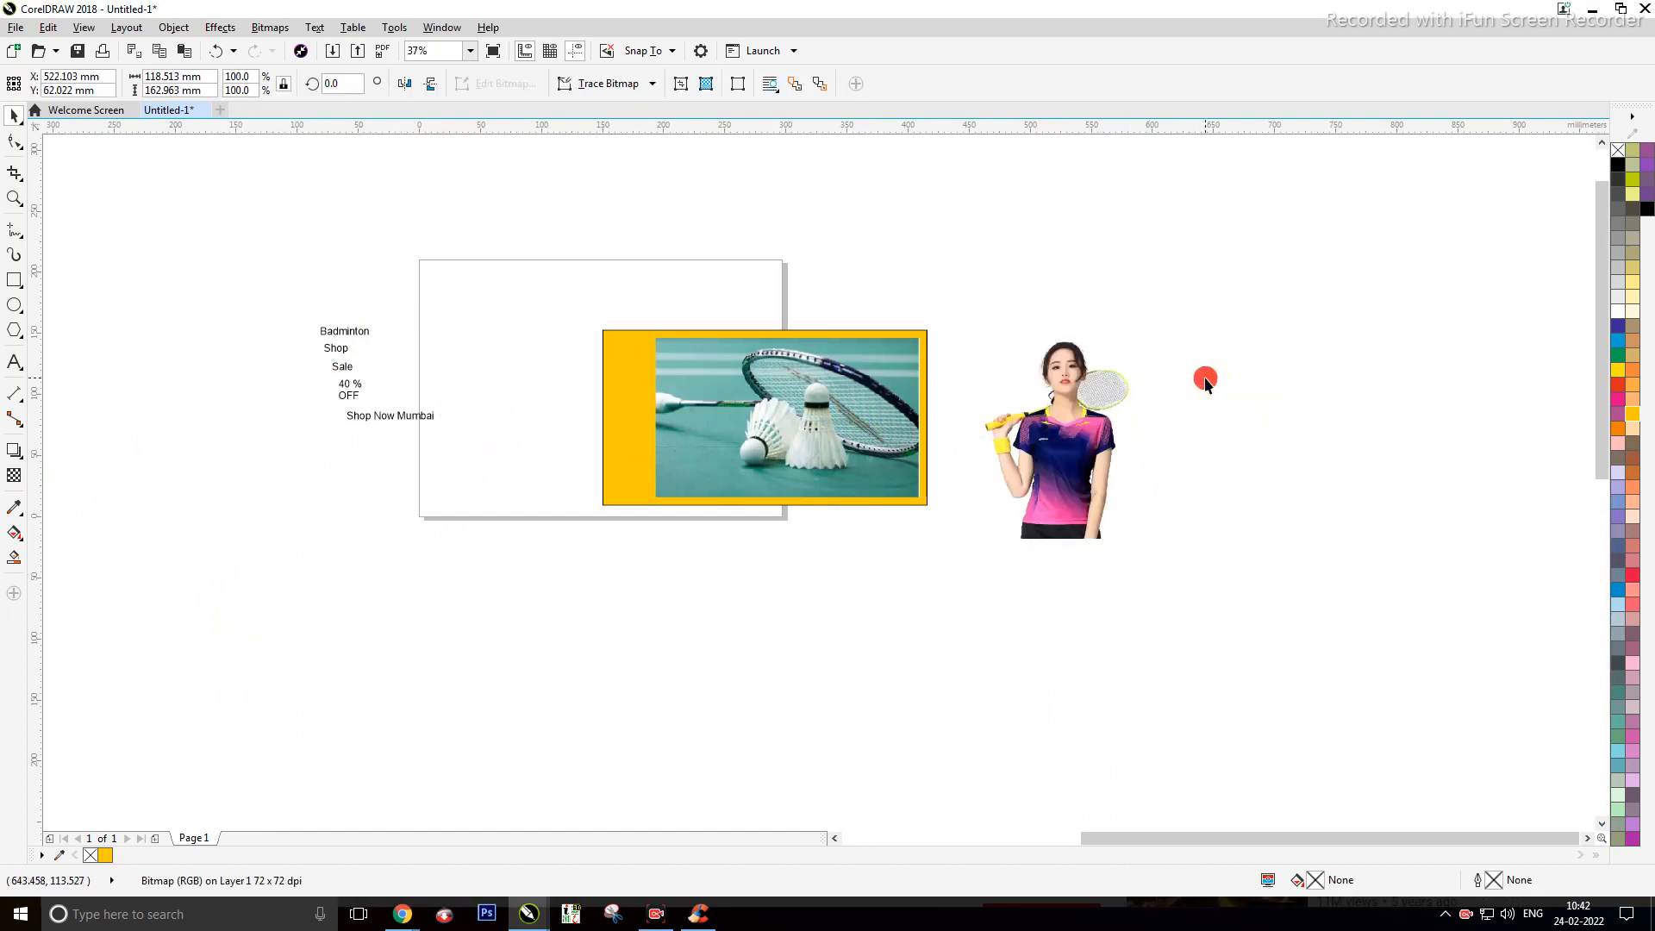
Step: Shift the badminton photo toward the left side of the yellow rectangle, to about X 269 mm, Y 78 mm
scroll(824, 410, up, 2)
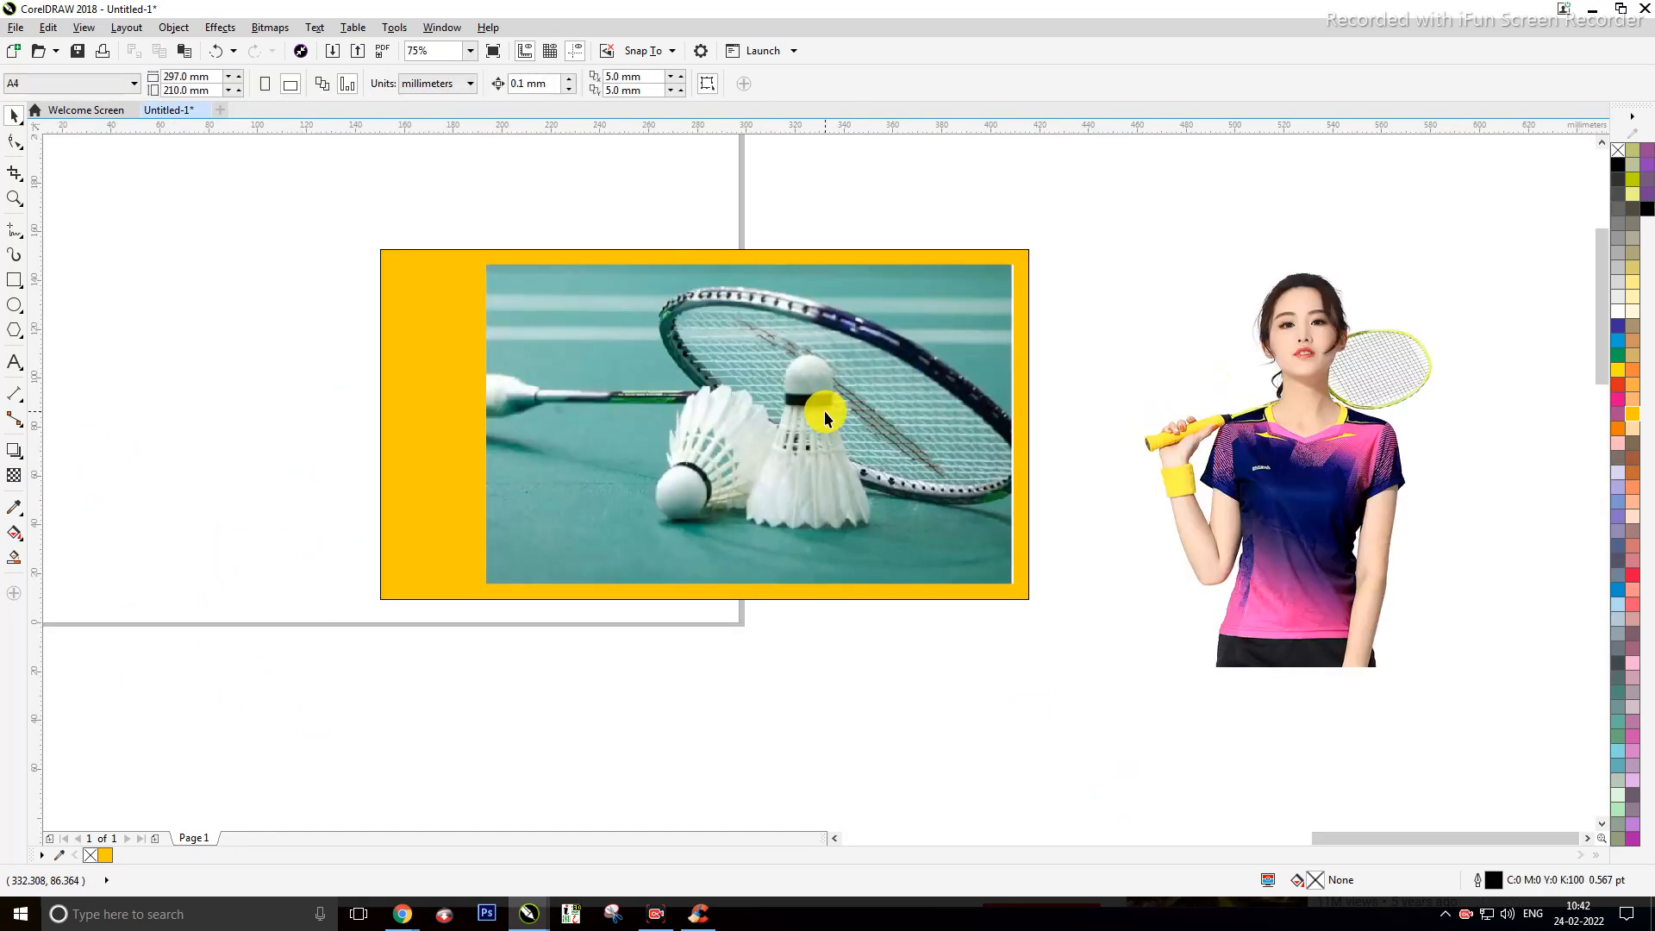
click(825, 410)
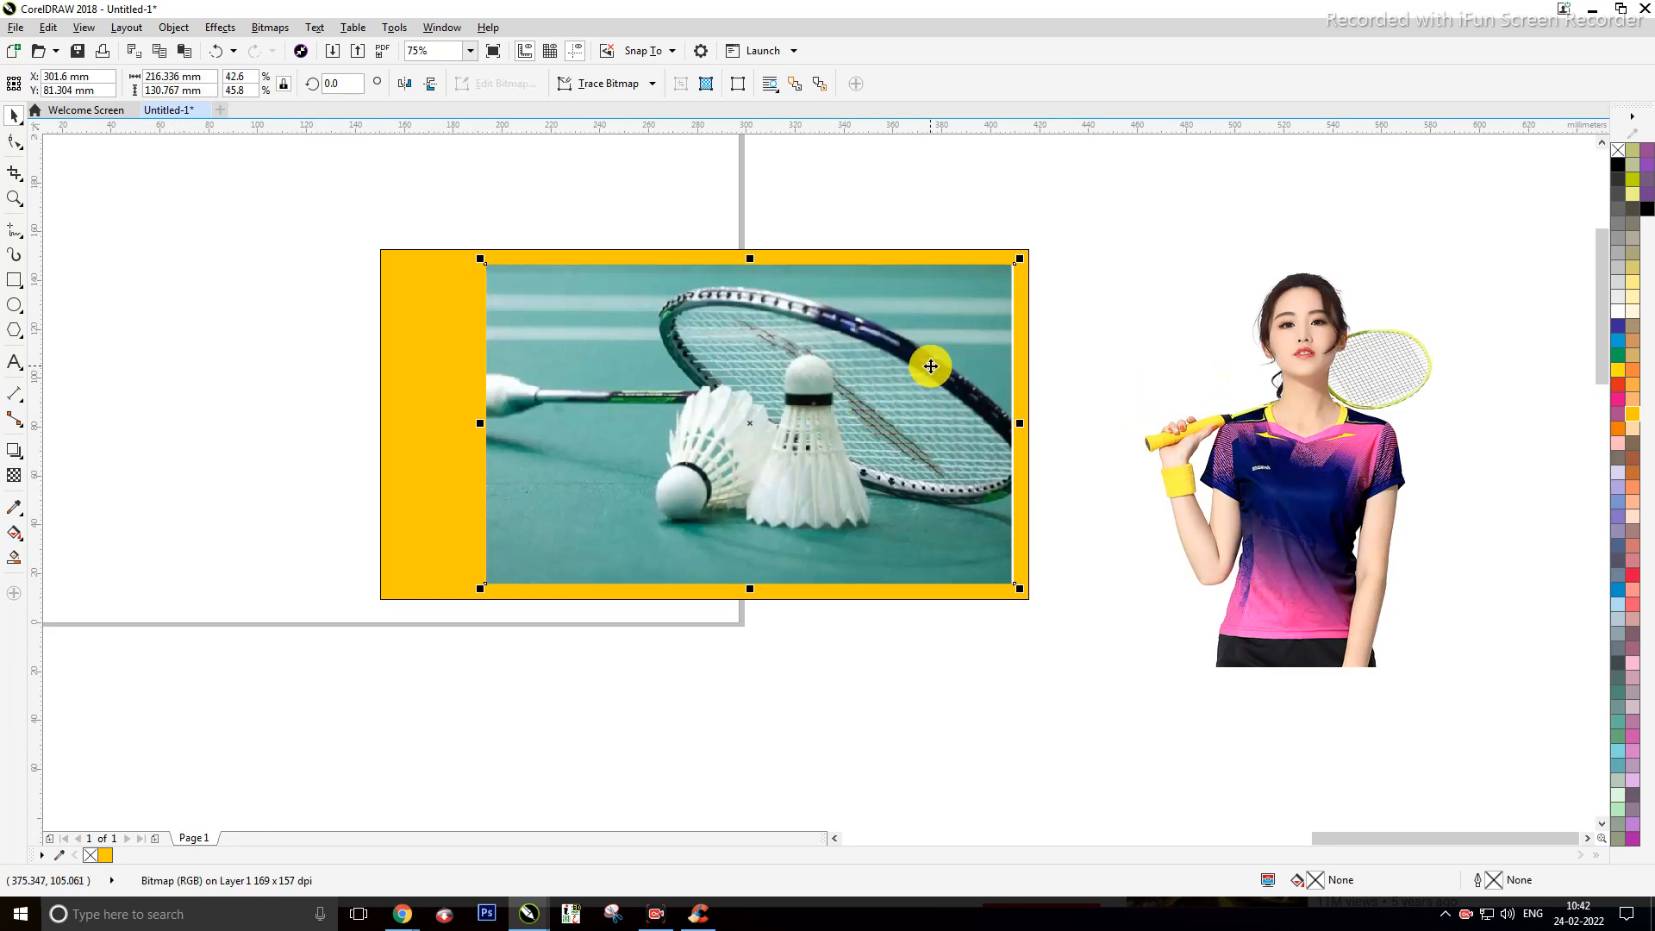
key(Left)
key(Left)
key(Left)
key(Left)
key(Left)
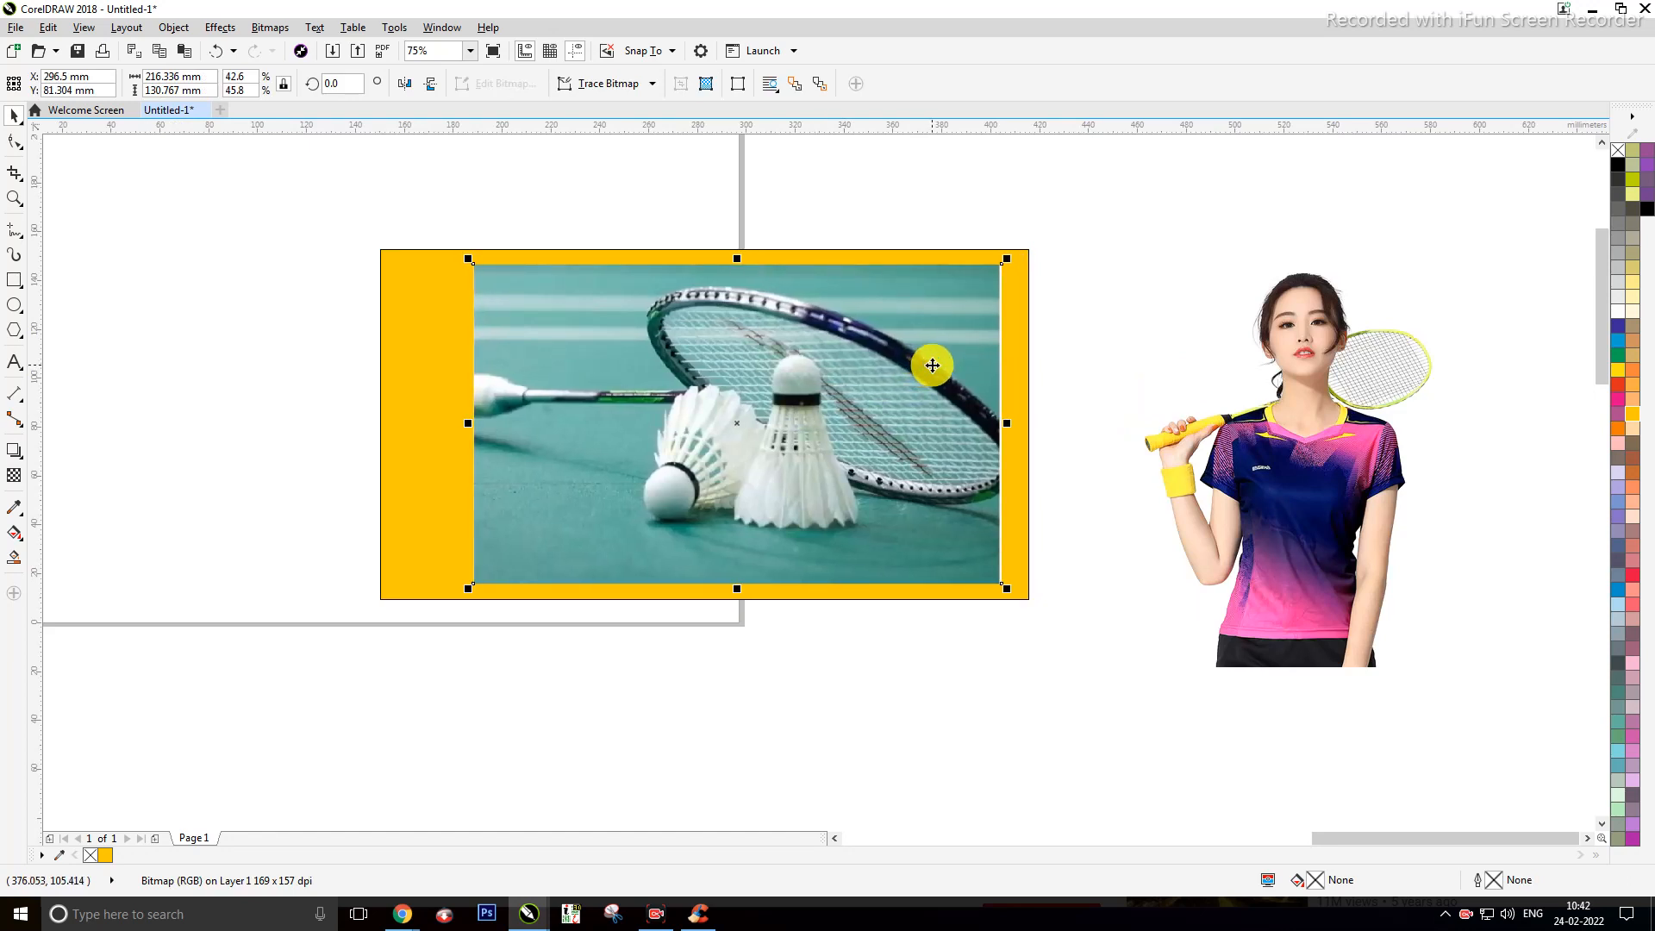
key(Left)
key(Left)
key(Left)
key(Left)
key(Left)
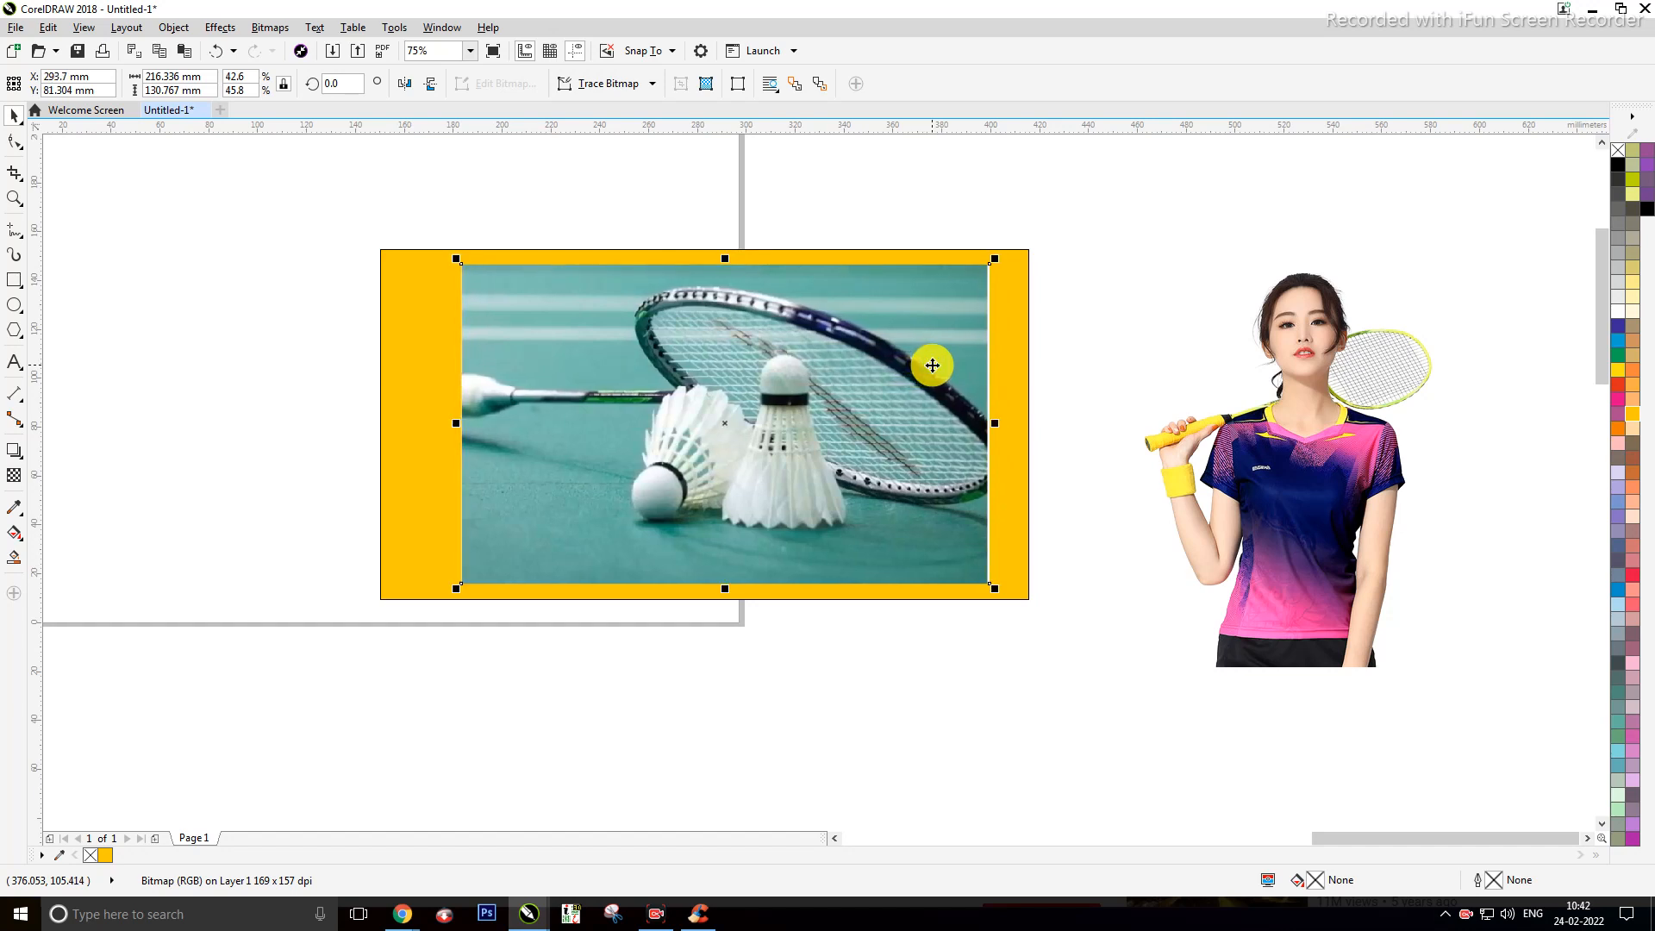
key(Left)
key(Left)
key(Left)
key(Left)
key(Left)
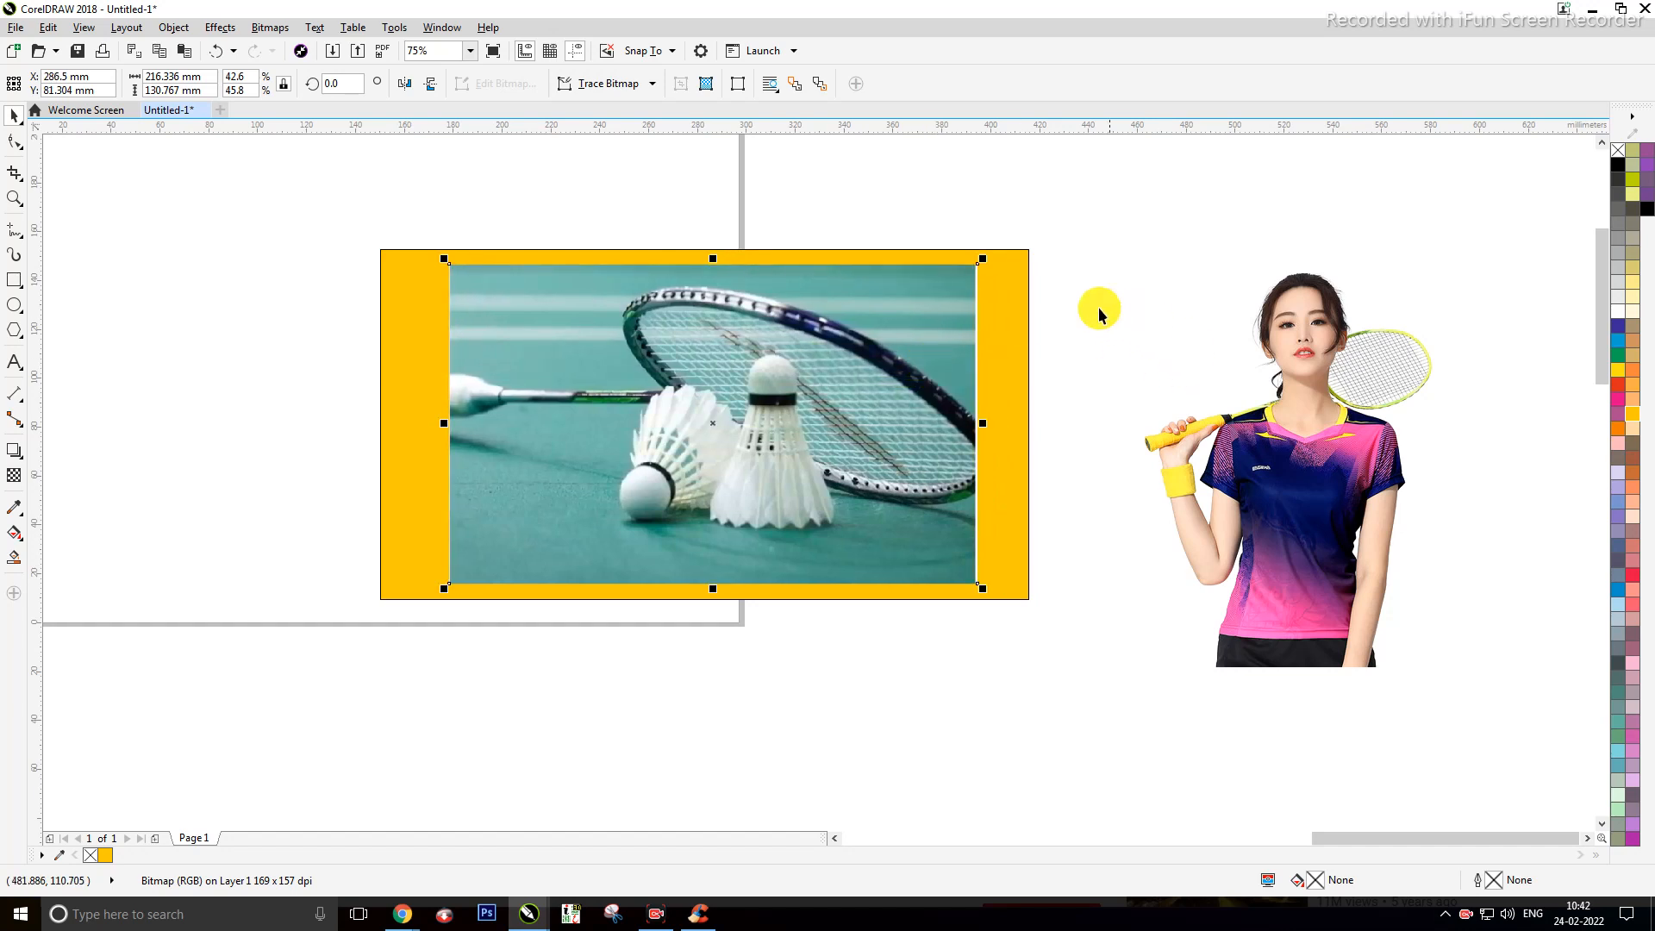
click(1099, 307)
mouse_move(945, 374)
mouse_down()
mouse_move(988, 386)
mouse_move(890, 377)
mouse_up()
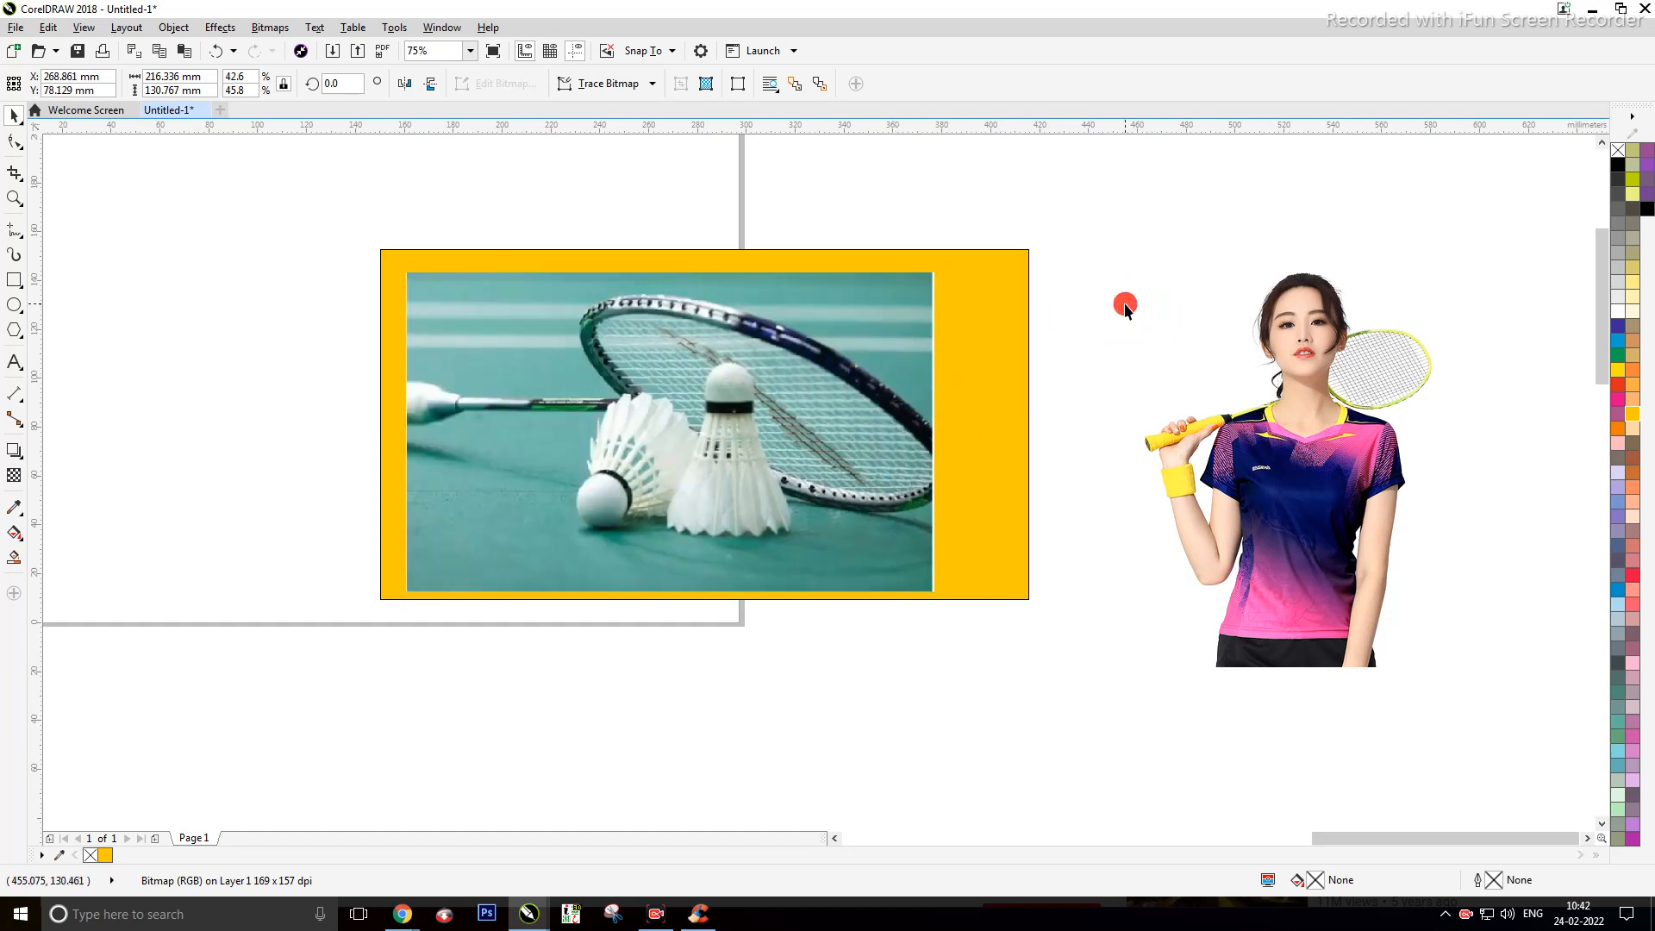
Step: Scale the player cutout to about 90 × 123 mm and place it over the right part of the yellow rectangle
drag(1238, 438, 987, 403)
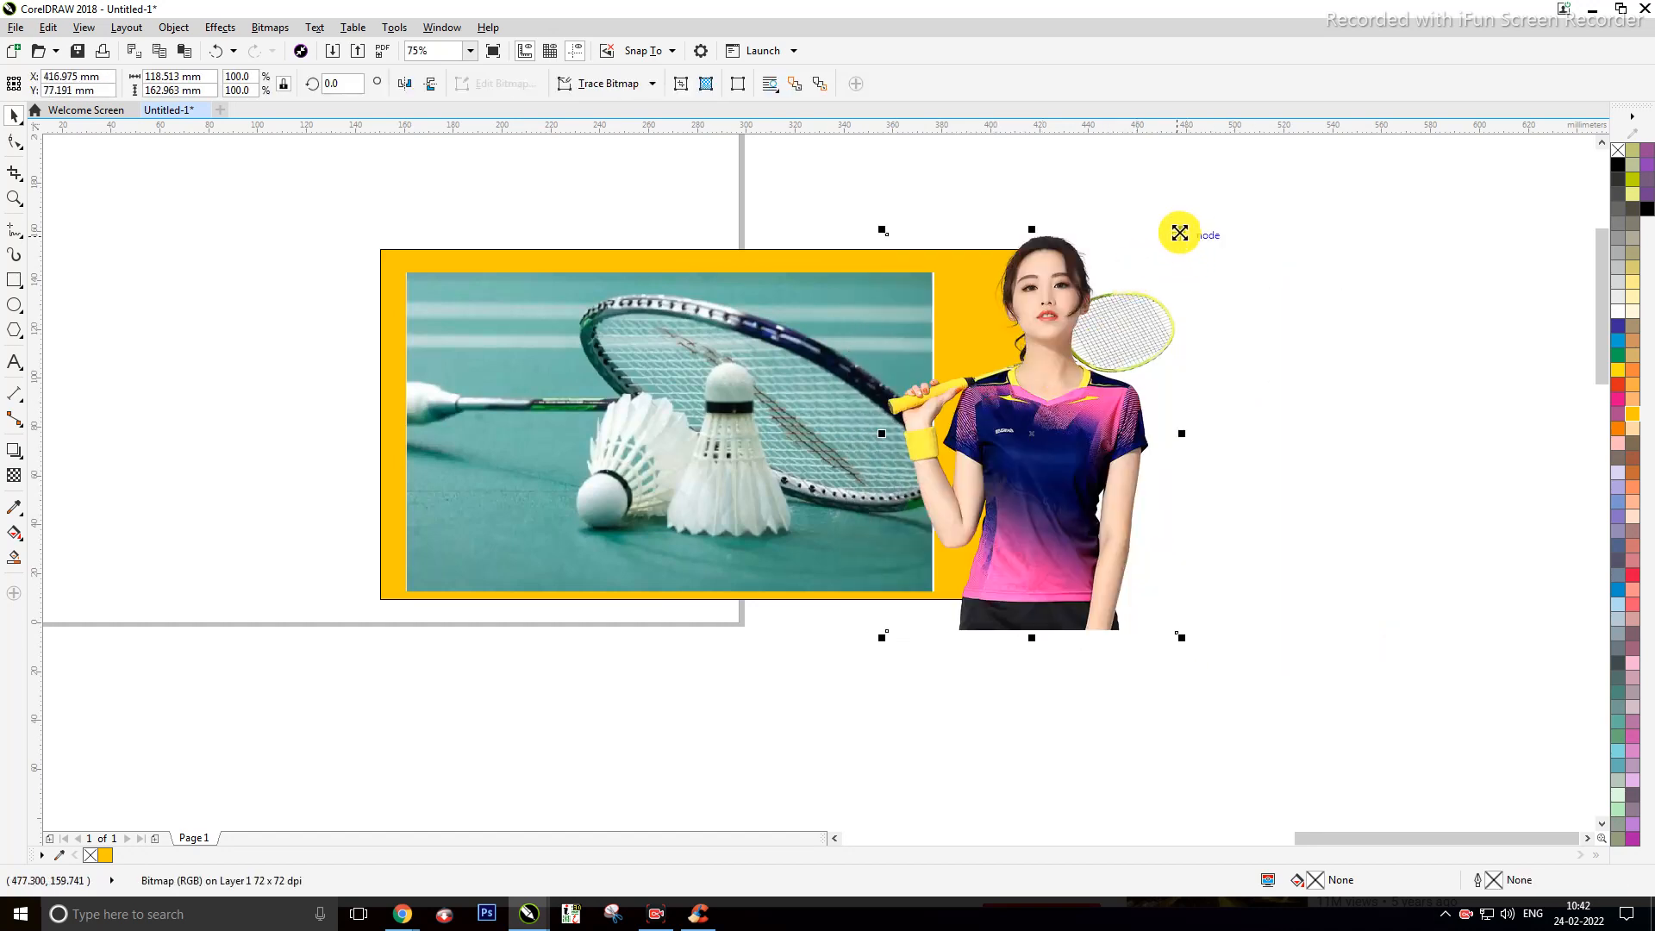
drag(1180, 232, 1177, 277)
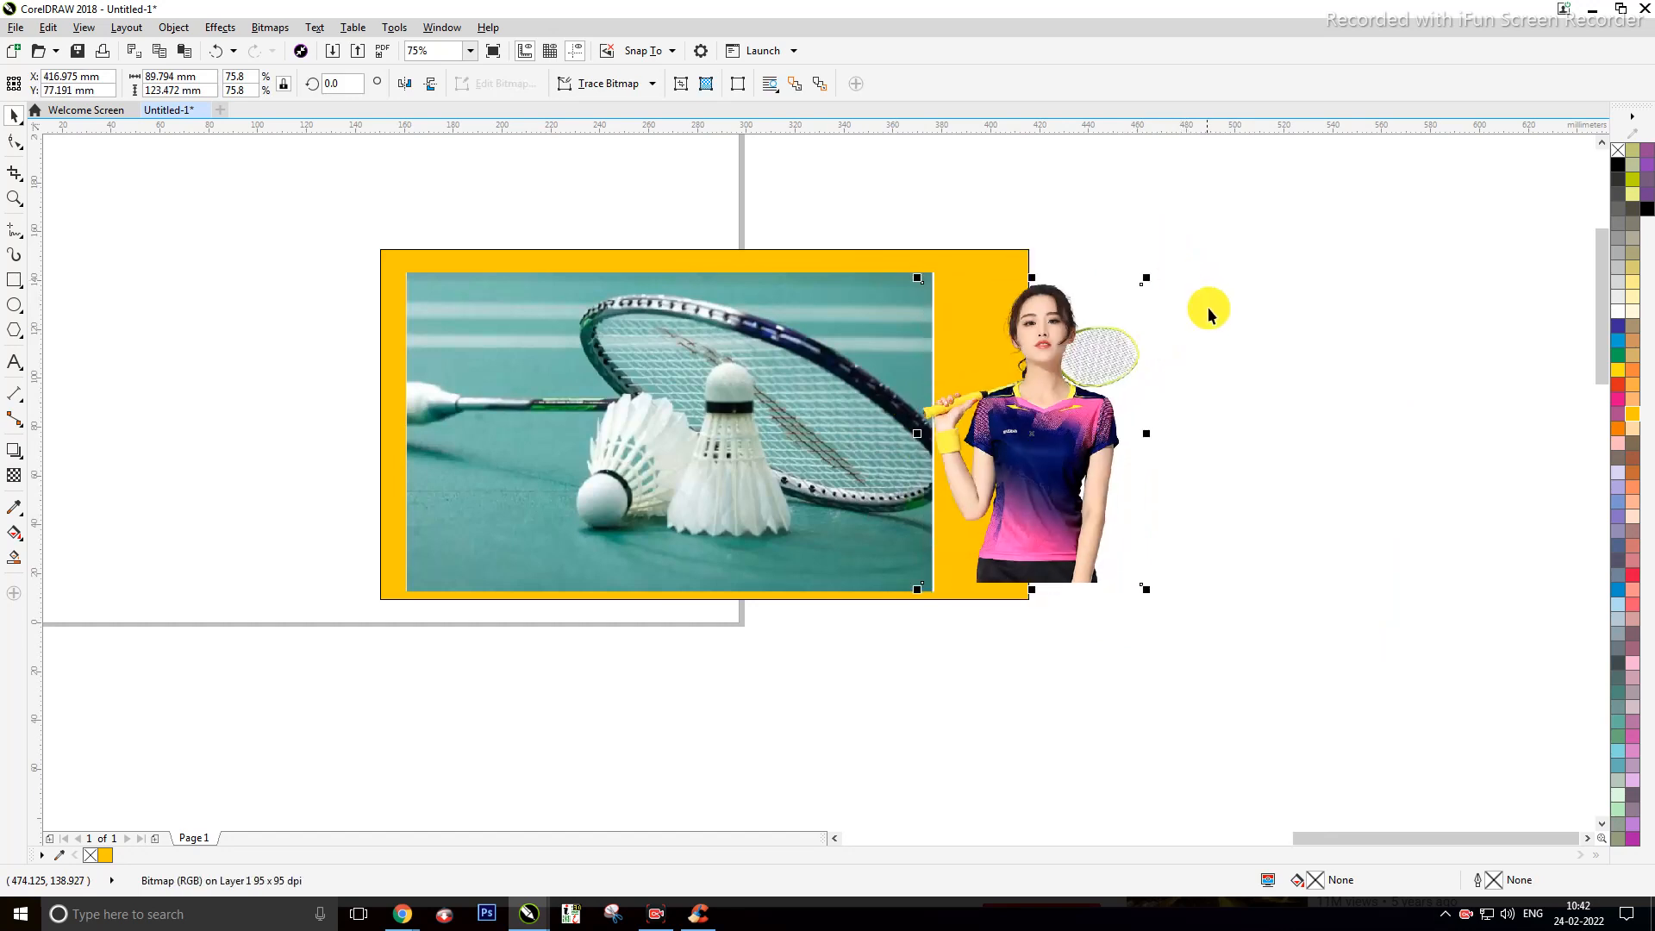
drag(1086, 424, 973, 427)
click(1182, 385)
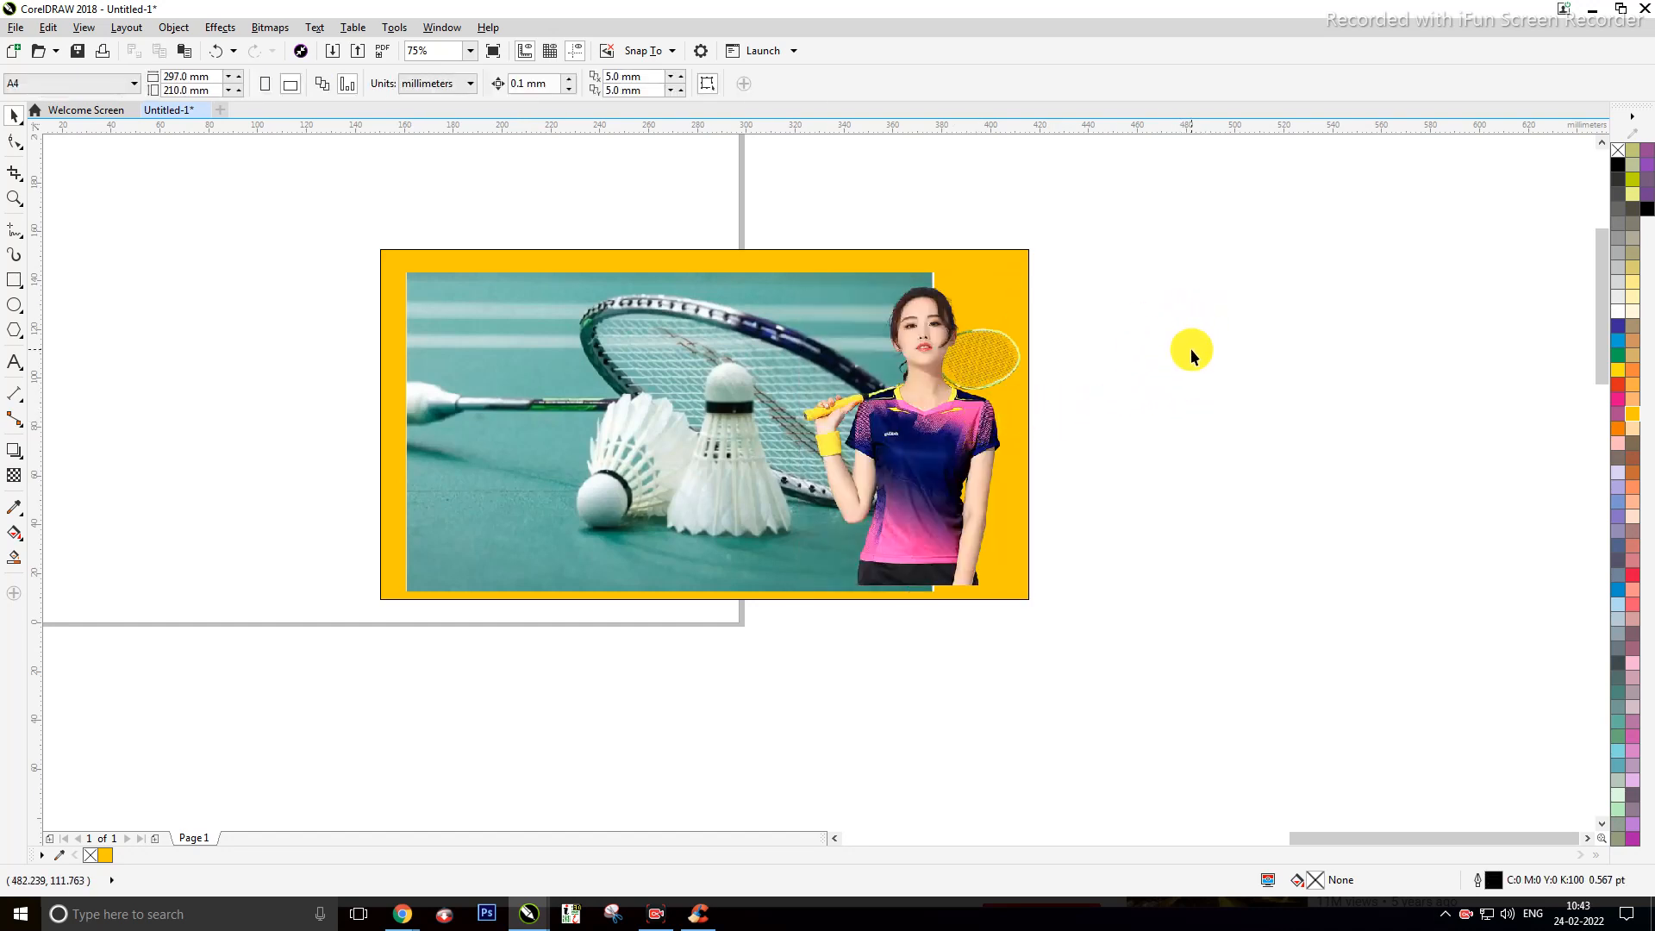
Step: Move the player cutout outside the yellow rectangle and shrink the badminton photo to about 137 × 83 mm near the rectangle's centre
drag(959, 450, 1233, 449)
click(830, 422)
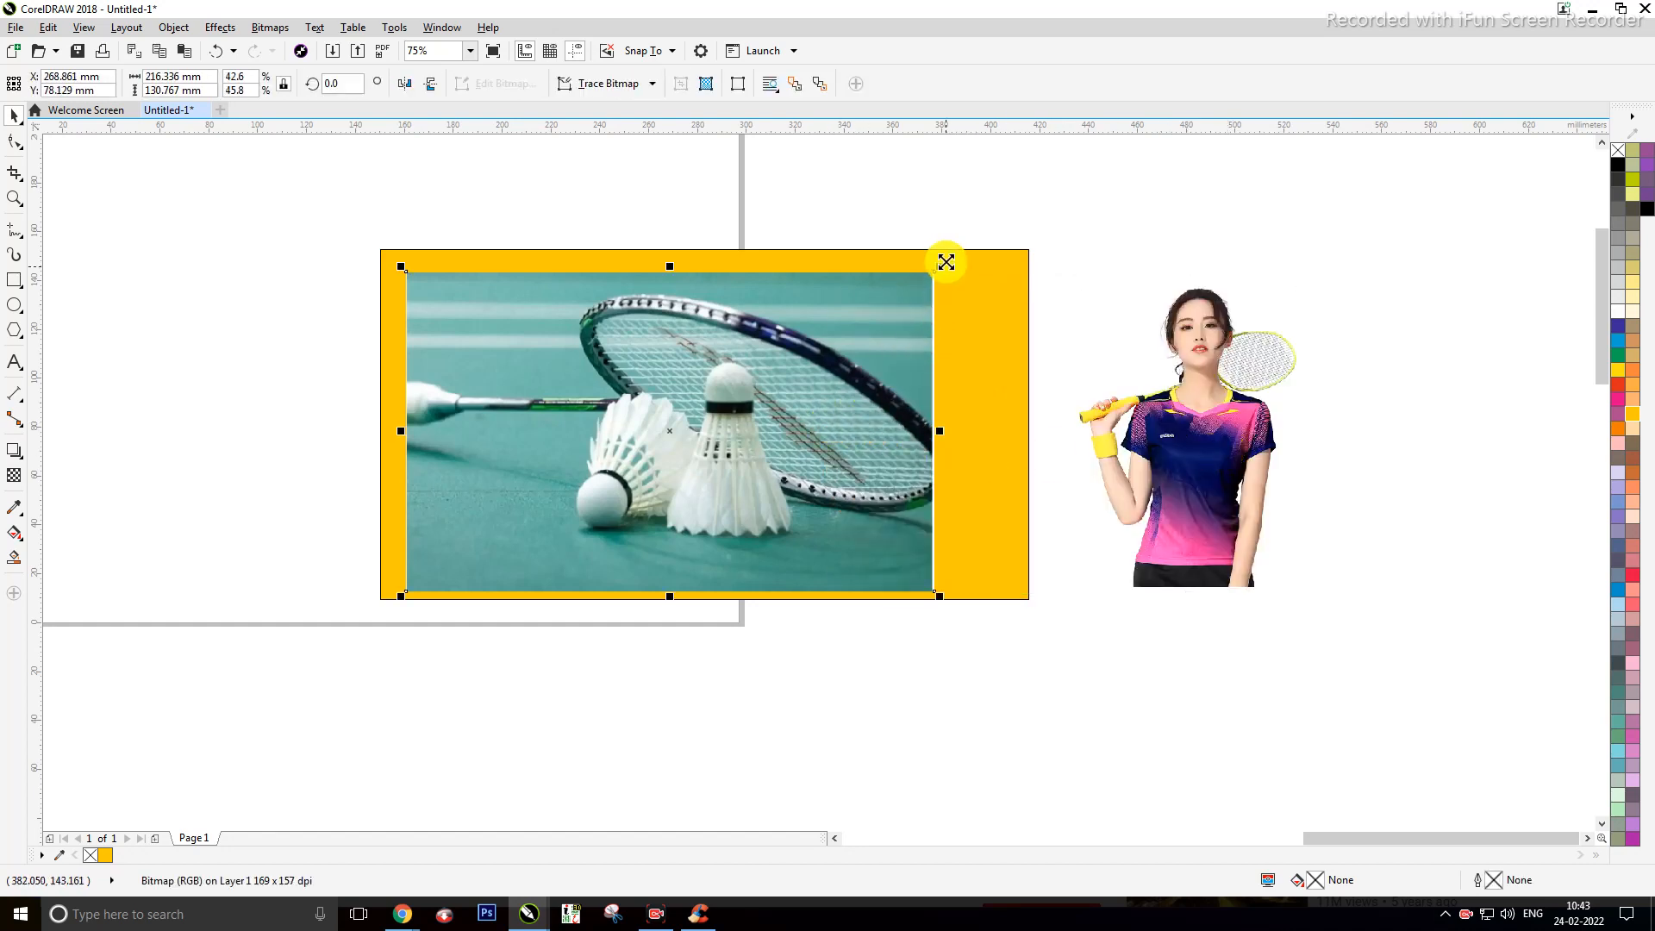
drag(939, 266, 917, 325)
drag(781, 380, 808, 378)
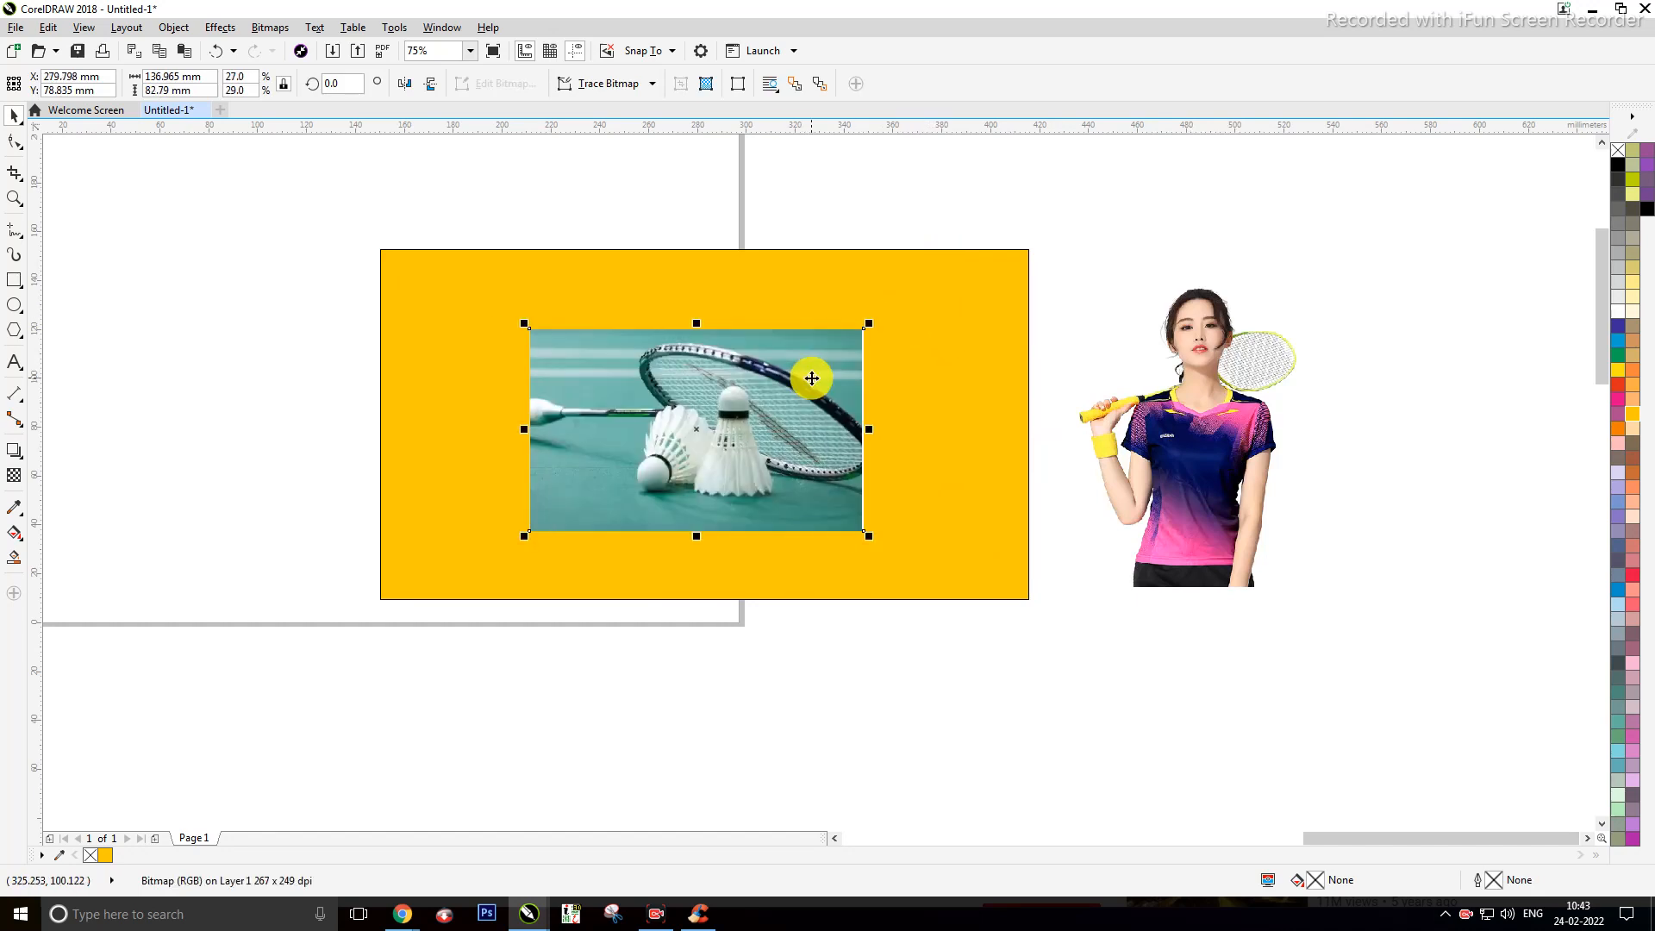
click(994, 205)
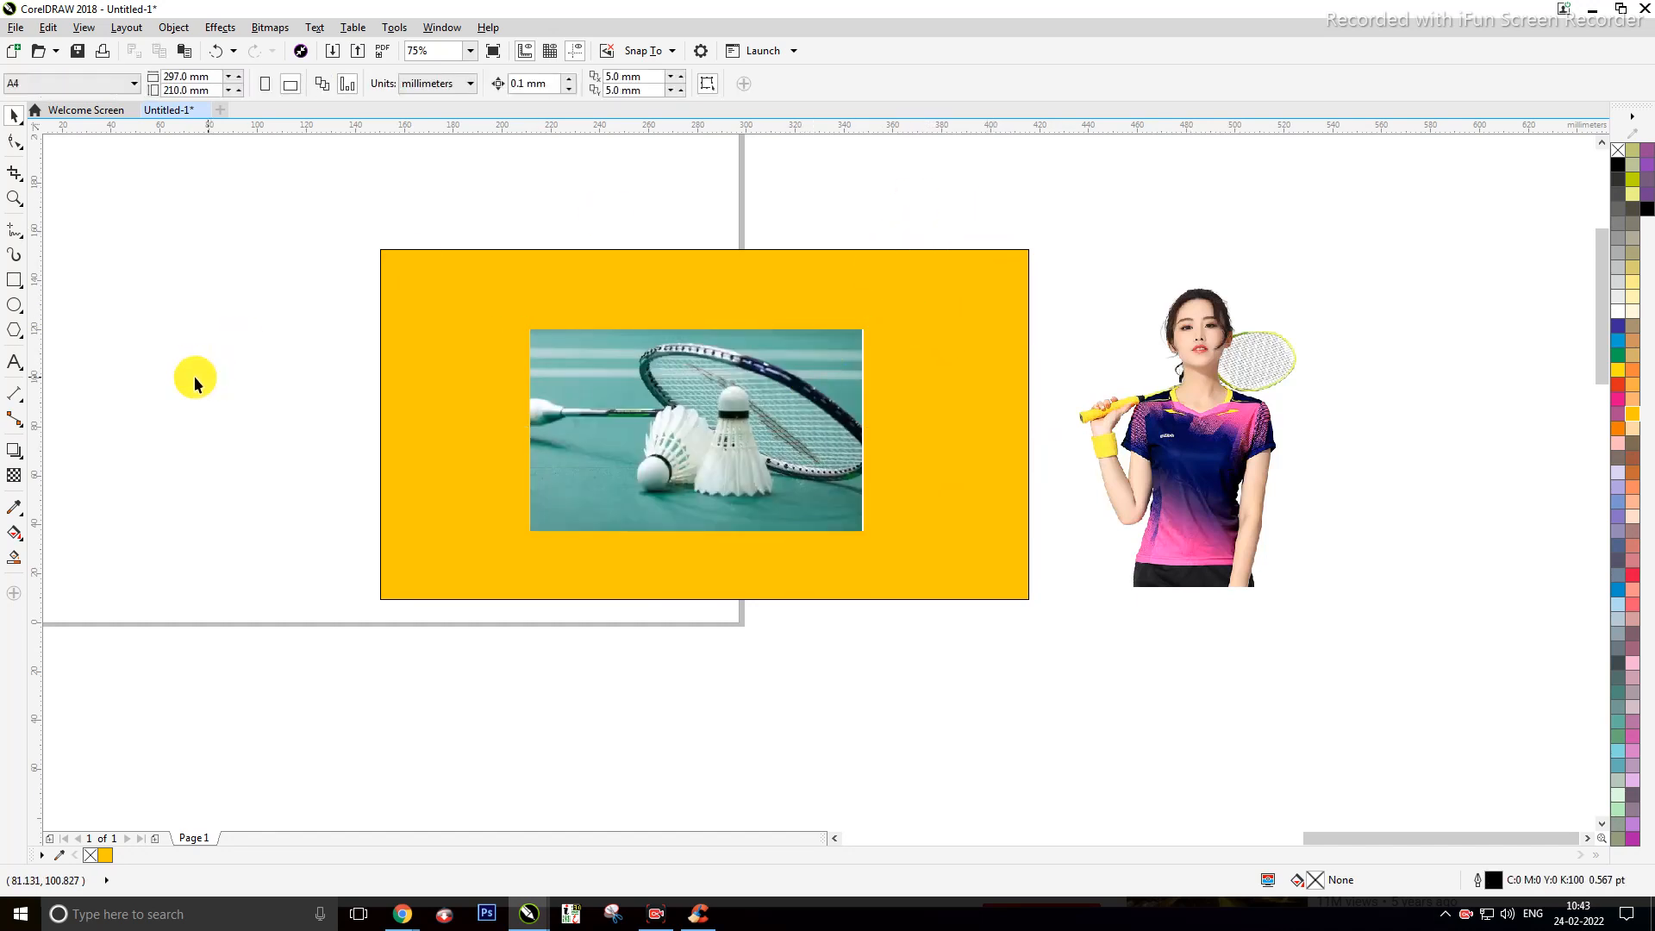
Step: Draw a circle about 175 mm in diameter that overlaps the yellow rectangle's right side and surrounds the player cutout
click(14, 309)
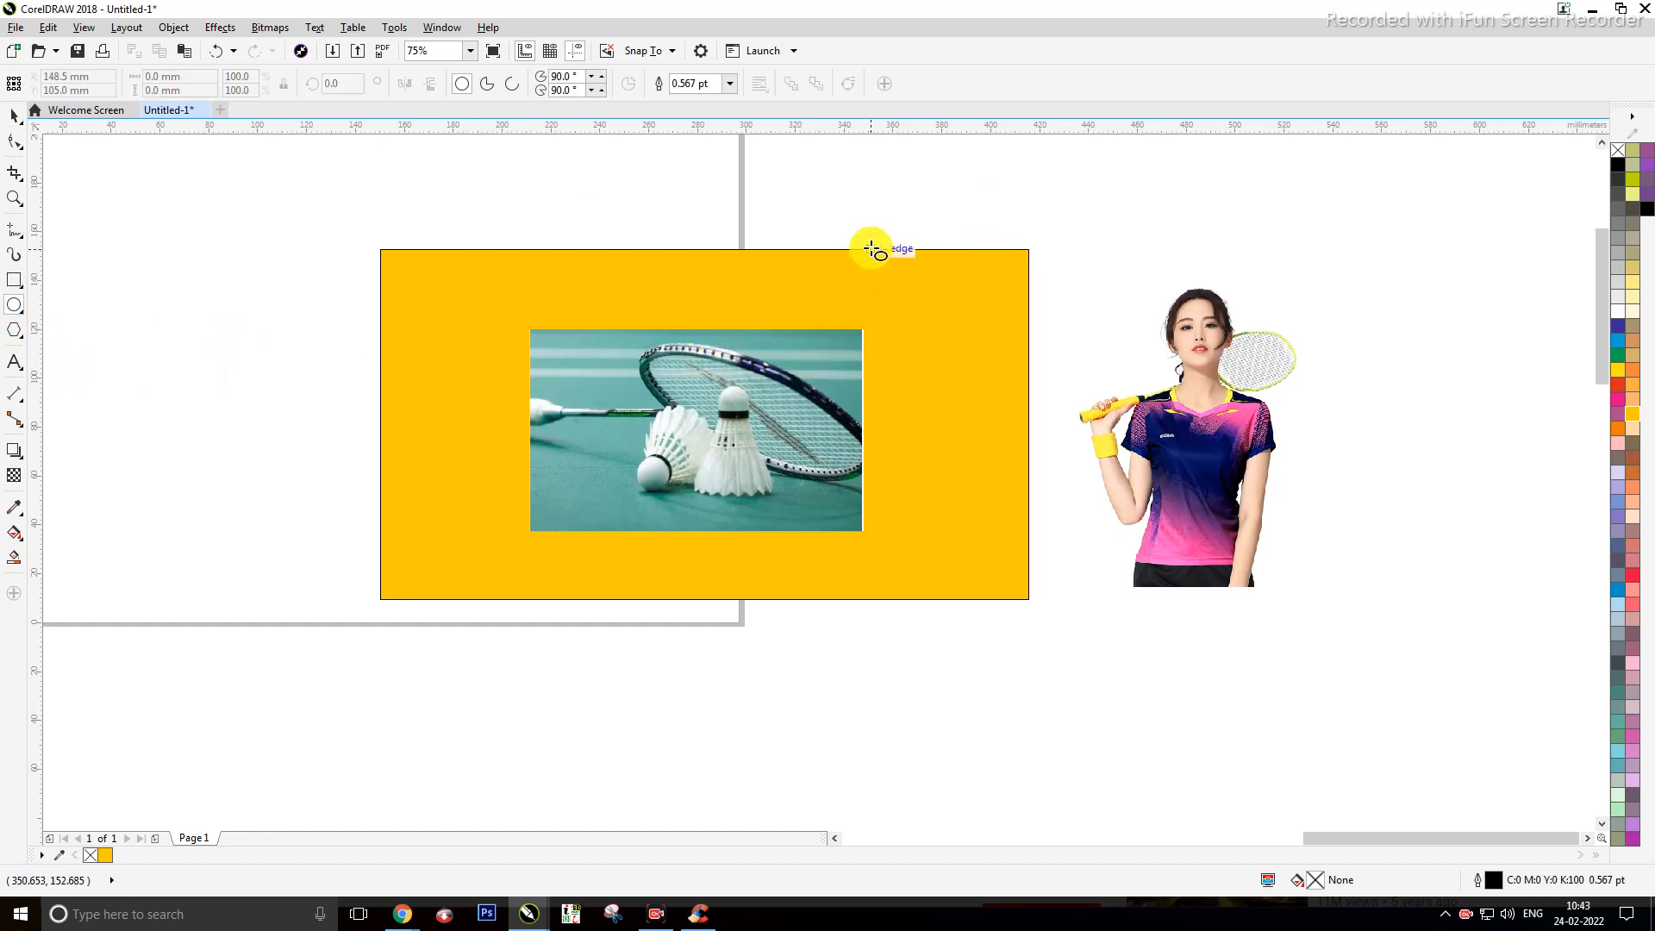
drag(894, 233, 975, 658)
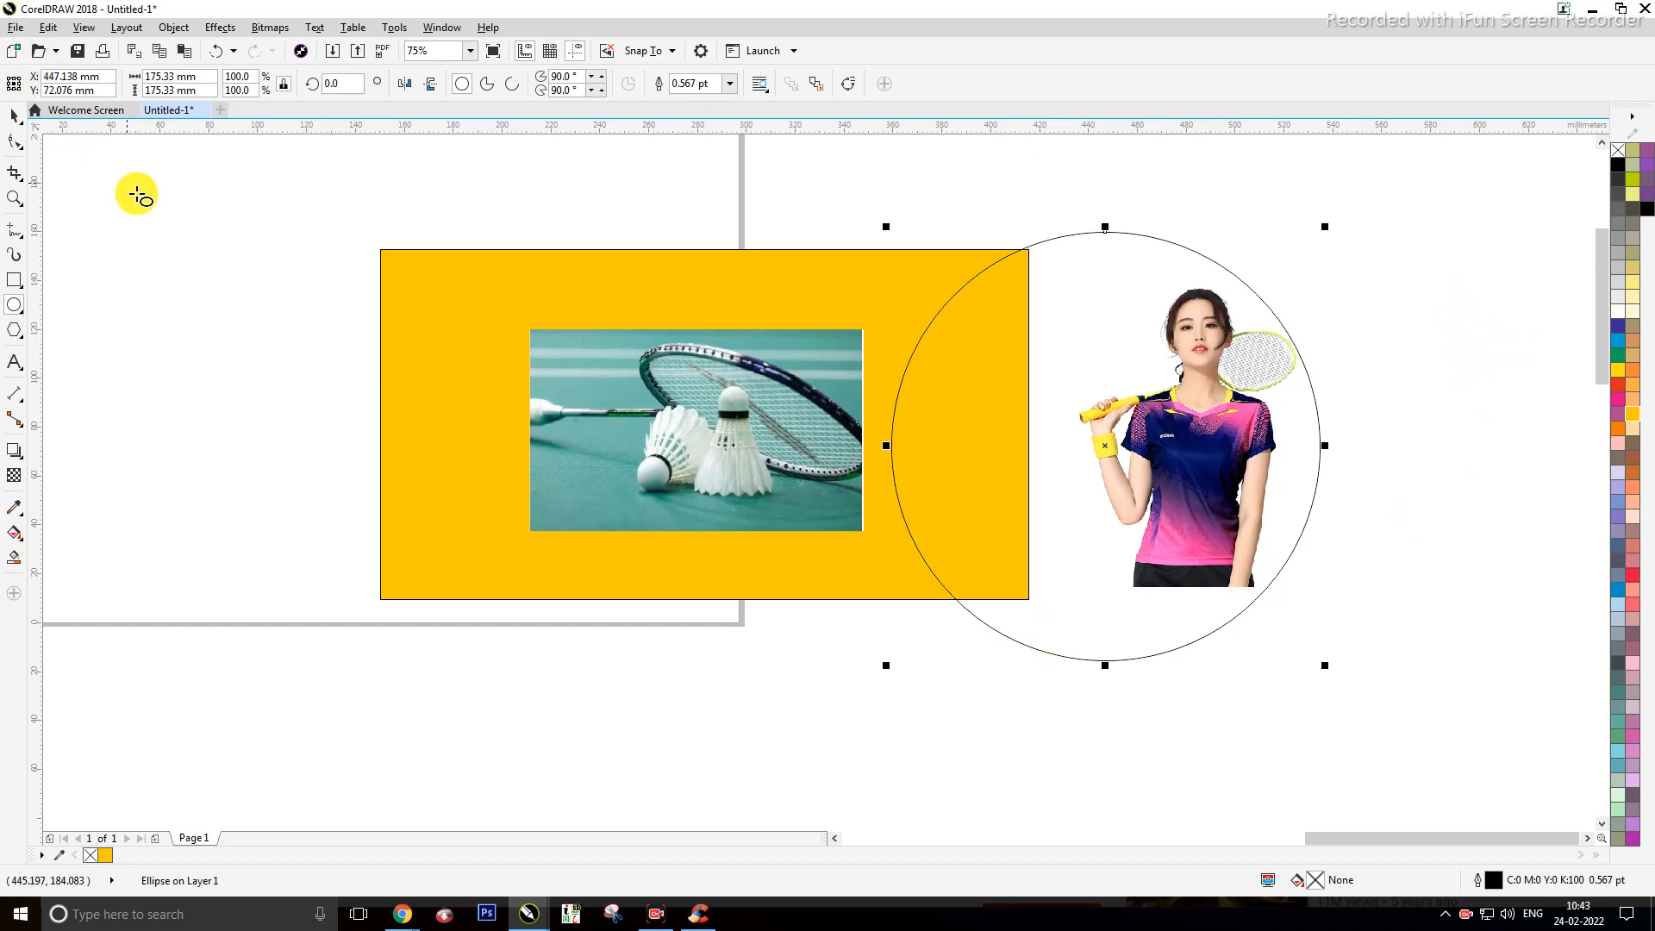
click(15, 114)
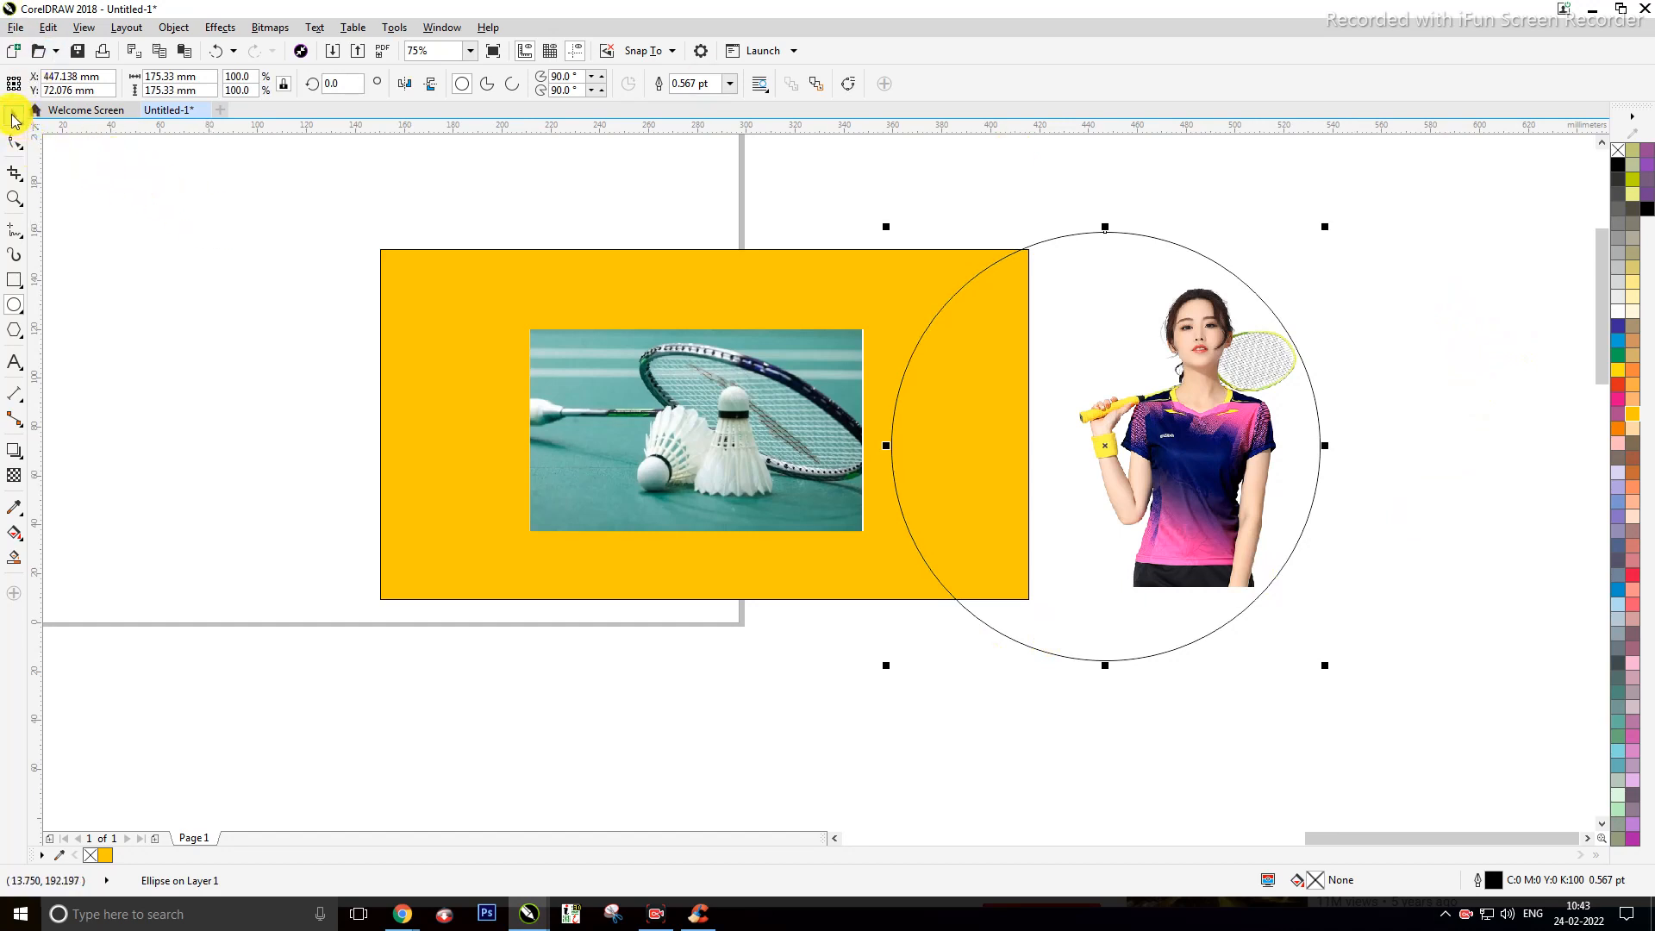
Step: Position the circle over the yellow rectangle's right side at about X 424 mm, Y 76 mm and move the player cutout away from it
click(133, 229)
drag(1083, 328, 1058, 313)
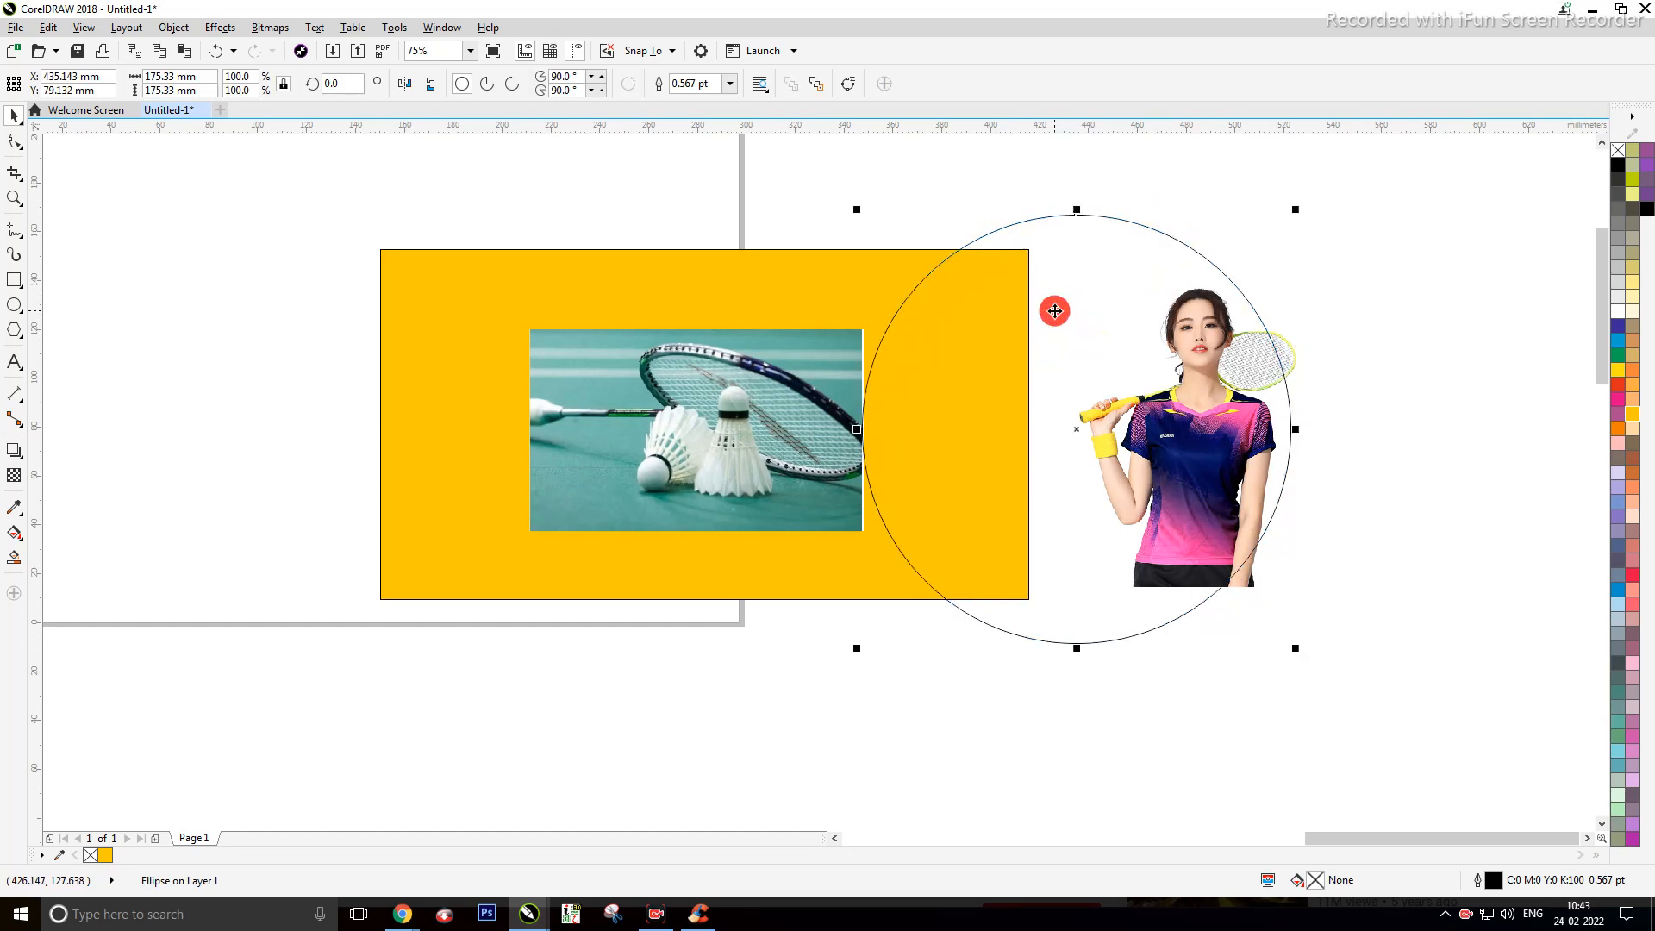
click(1347, 341)
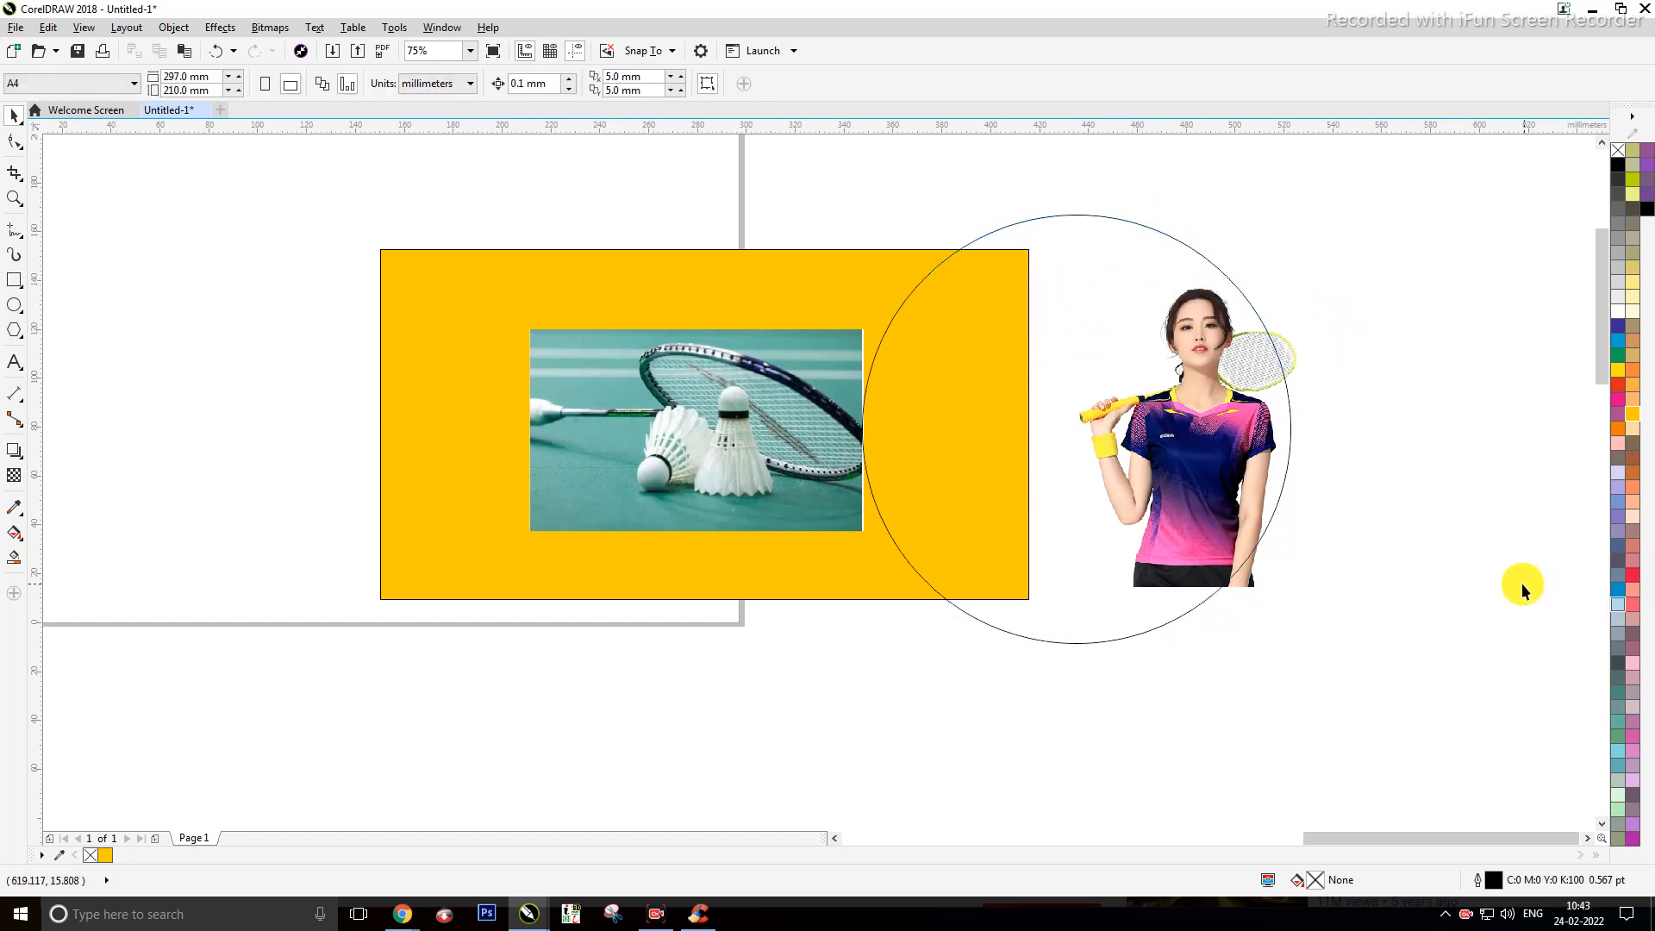
mouse_move(1192, 423)
mouse_down()
mouse_move(1104, 415)
mouse_move(1212, 430)
mouse_up()
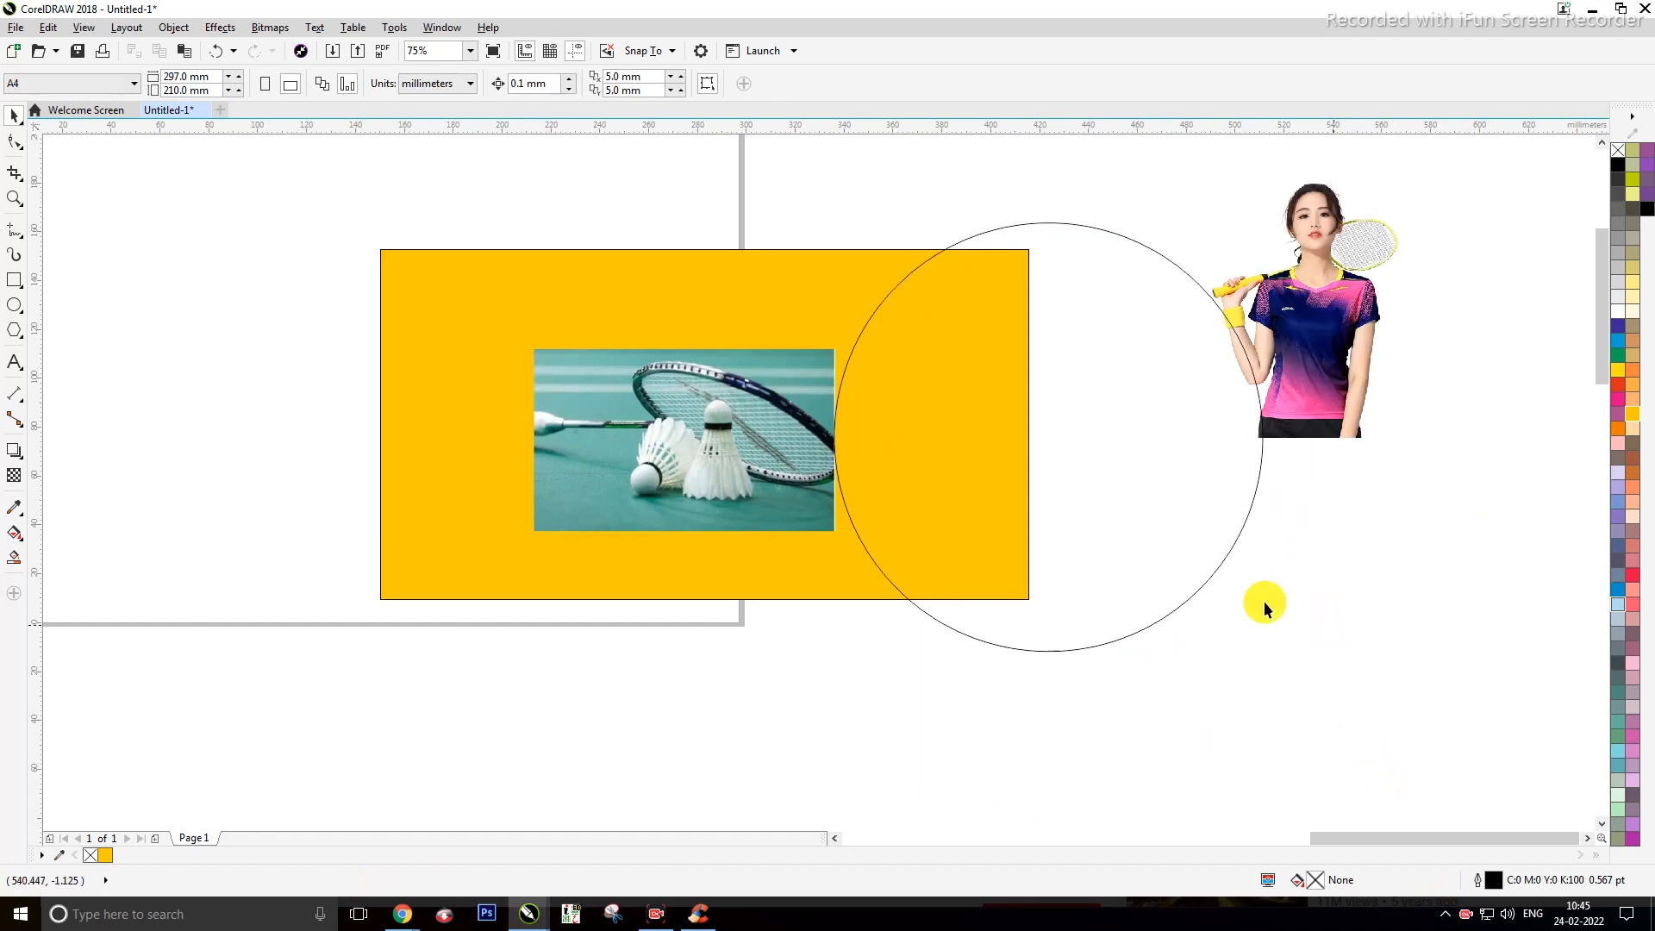
Step: Smart-fill the overlap of the circle and the yellow rectangle, and color it light blue (C60 M0 Y20 K0)
click(964, 466)
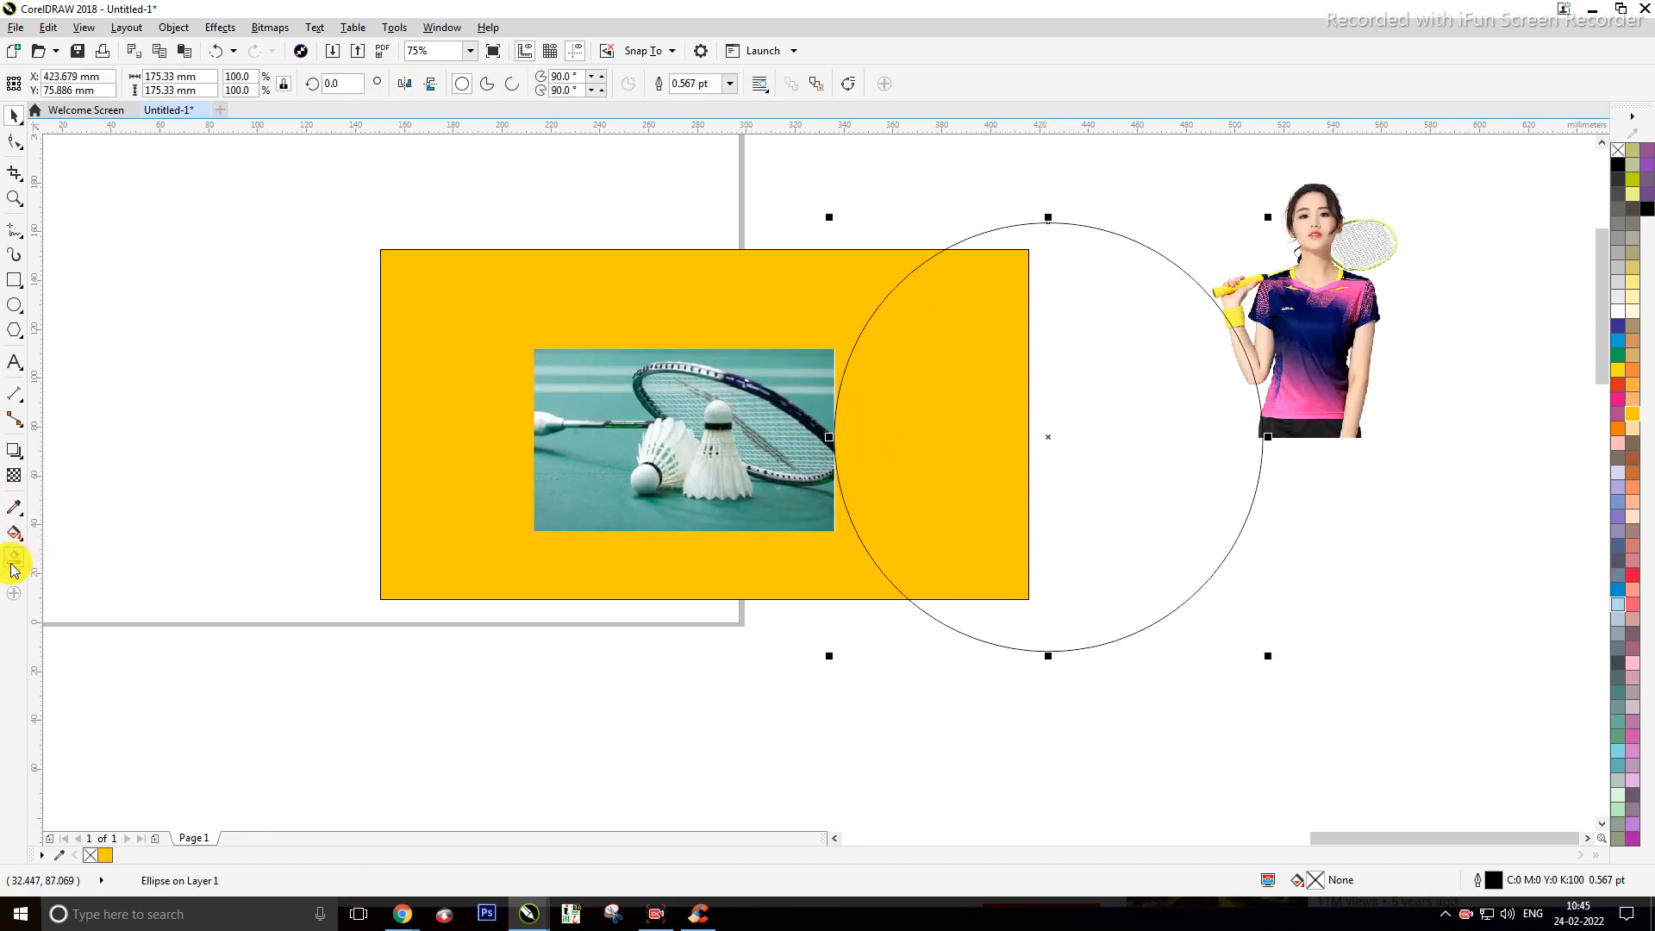
click(14, 560)
click(973, 434)
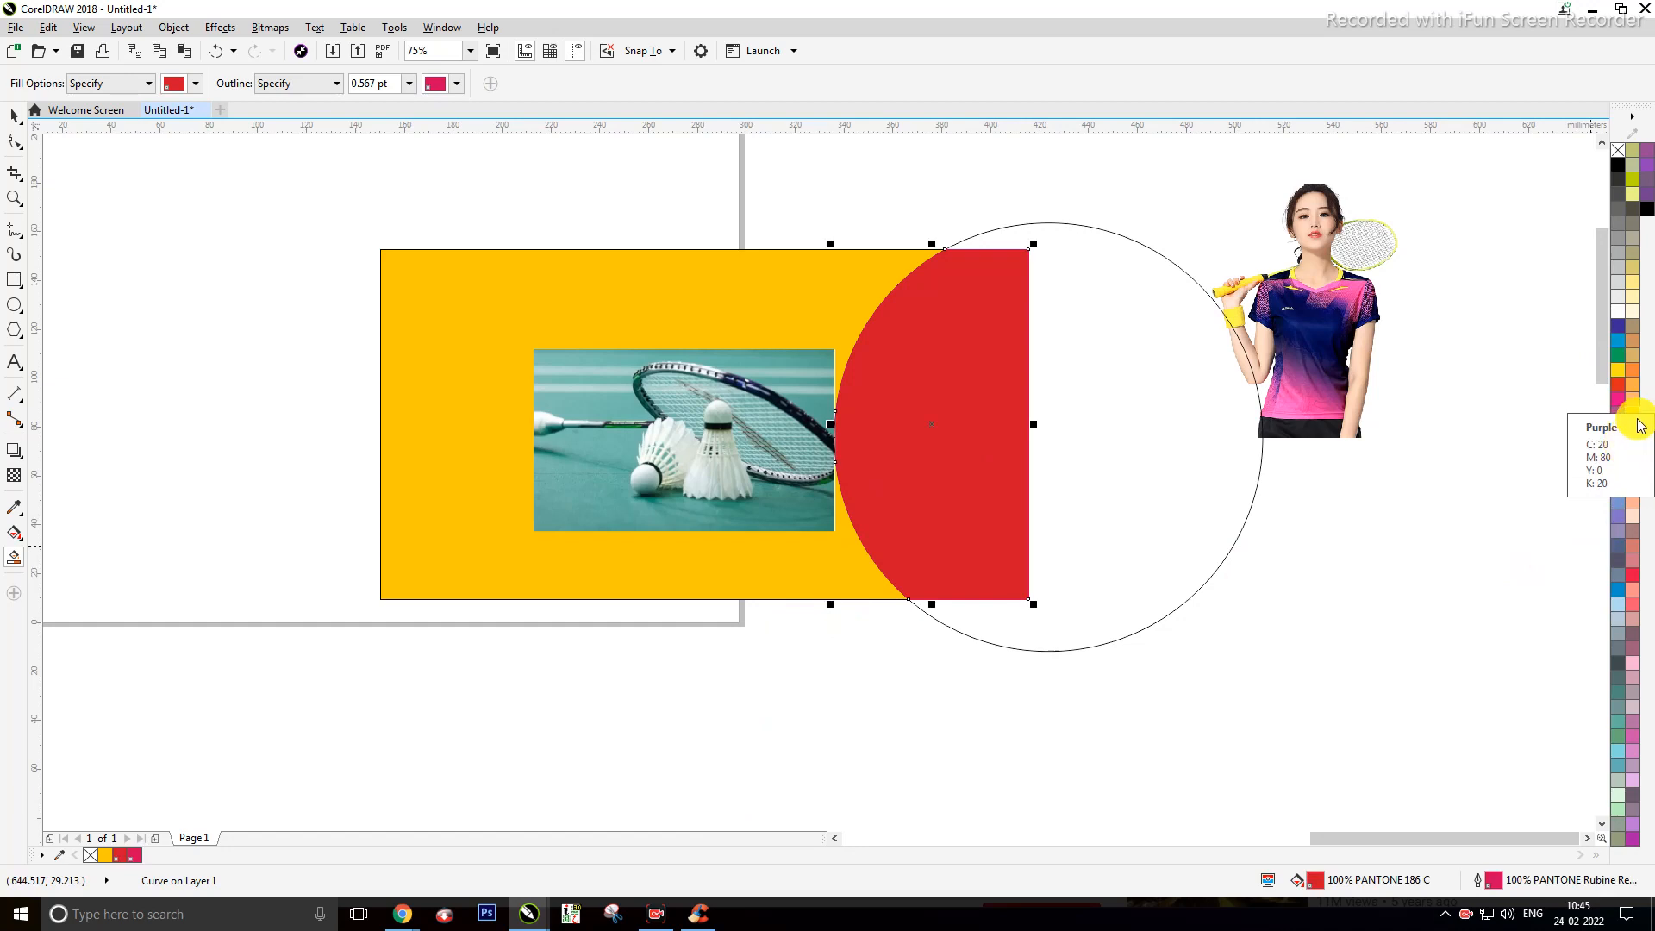
click(1625, 756)
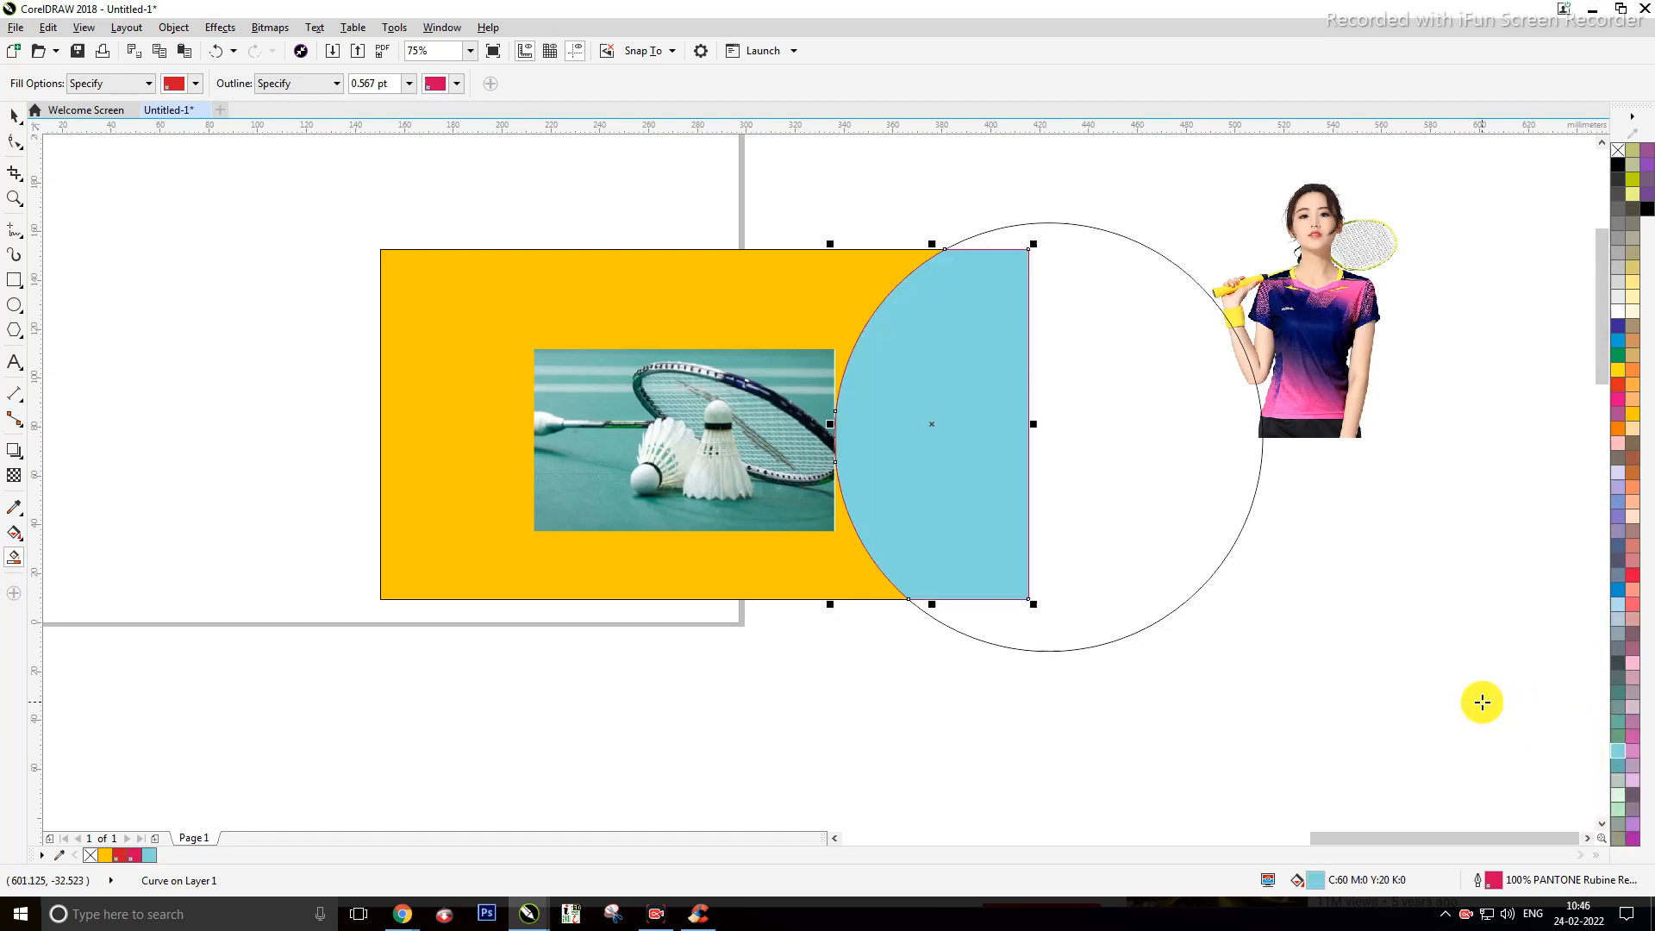
click(14, 121)
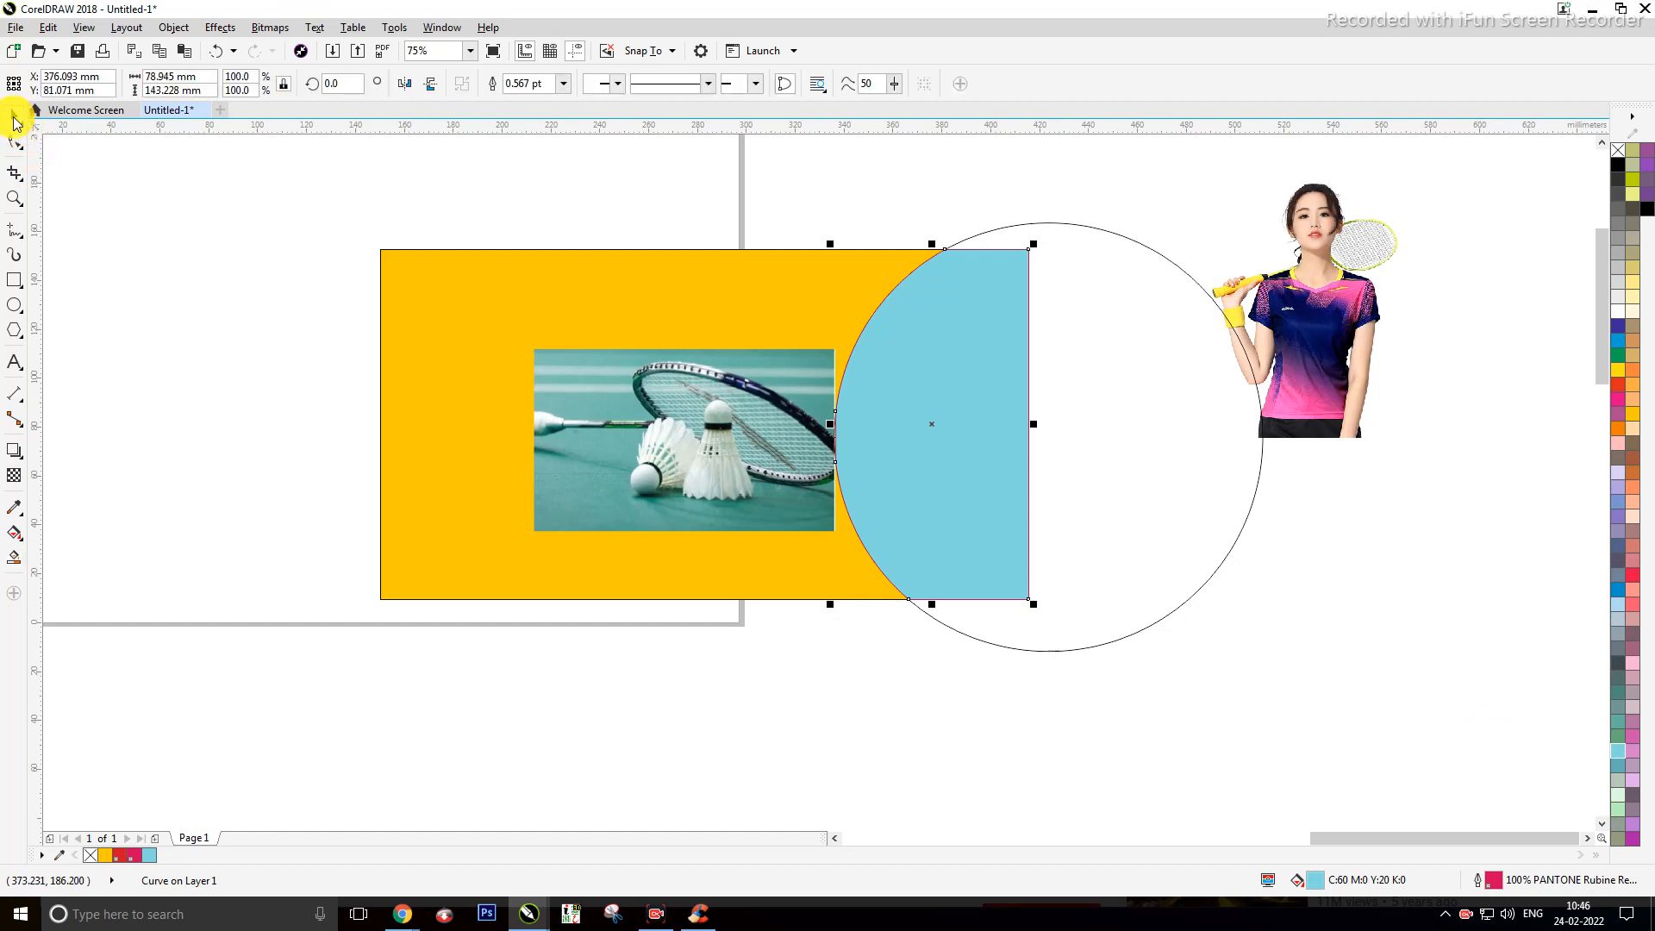
click(1374, 566)
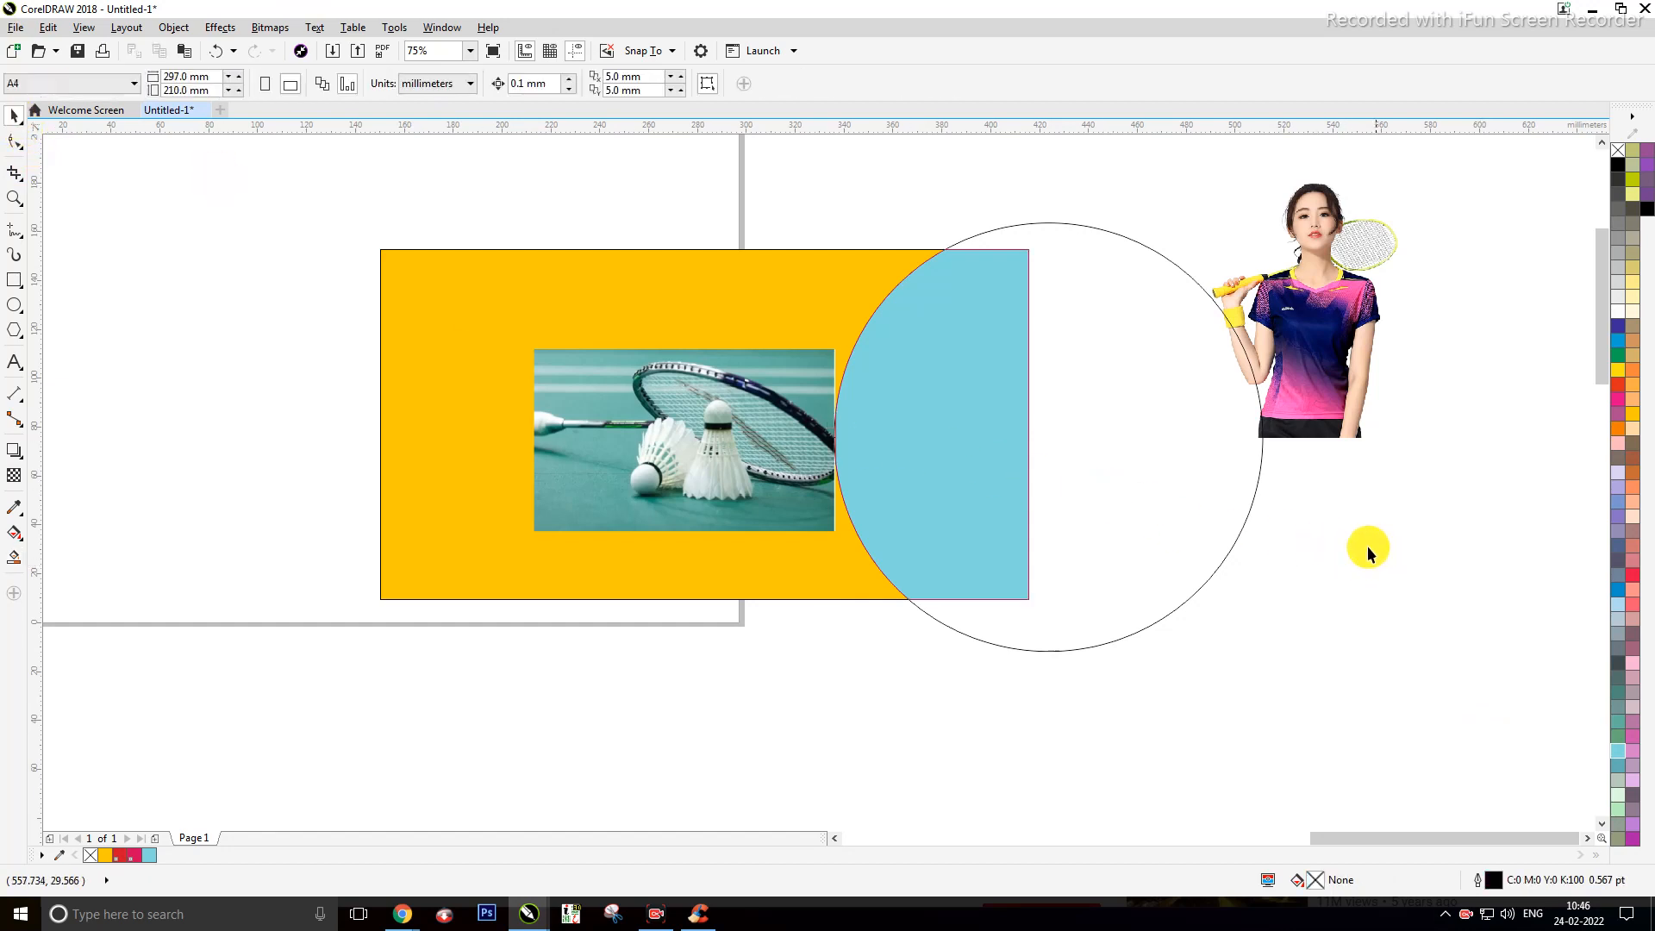
Step: Shift the circle right to about X 429 mm and smart-fill the exposed crescent, with fill and outline in coral pink (C0 M80 Y40 K0)
drag(1244, 525, 1260, 521)
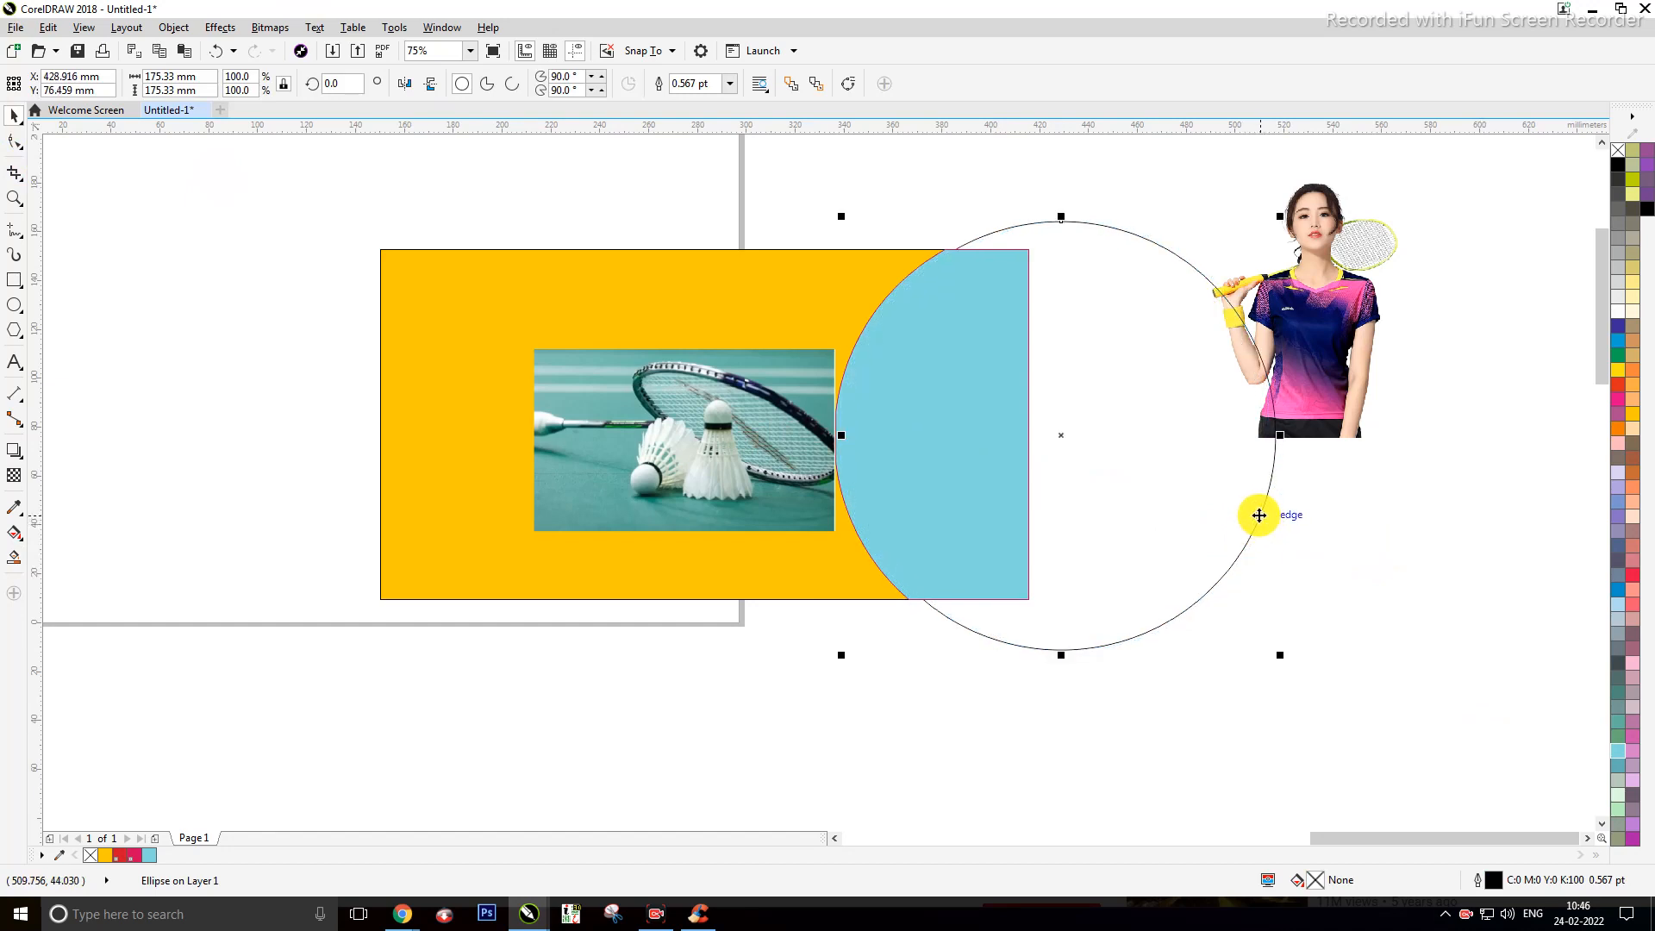
key(shift+Page_Up)
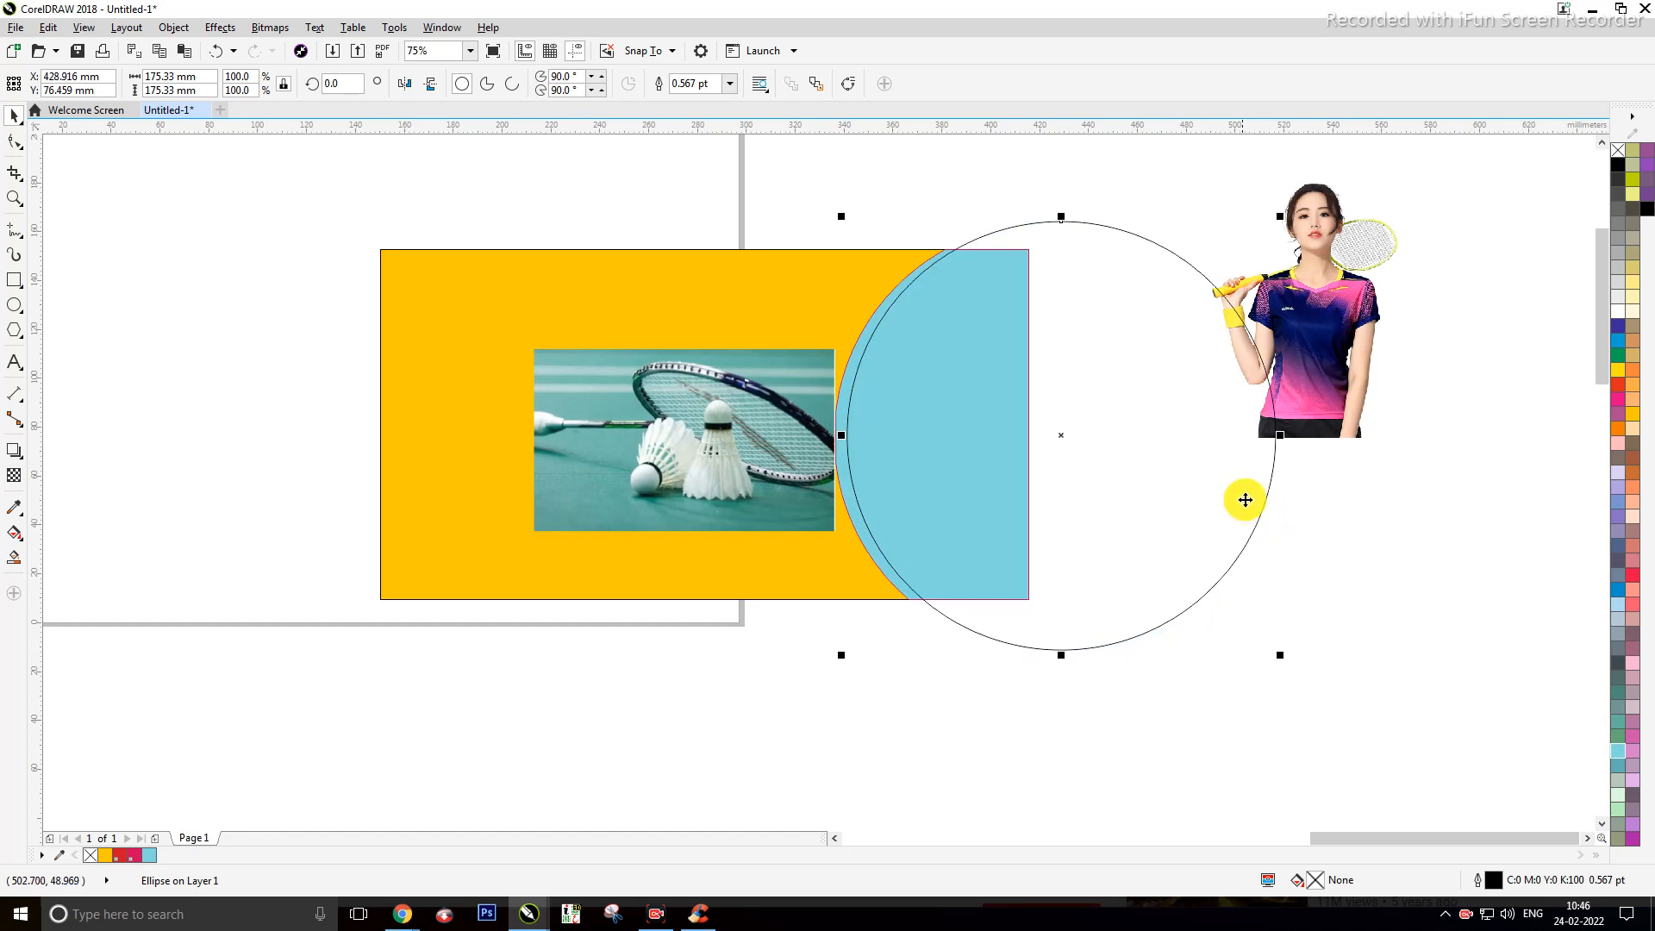
click(14, 562)
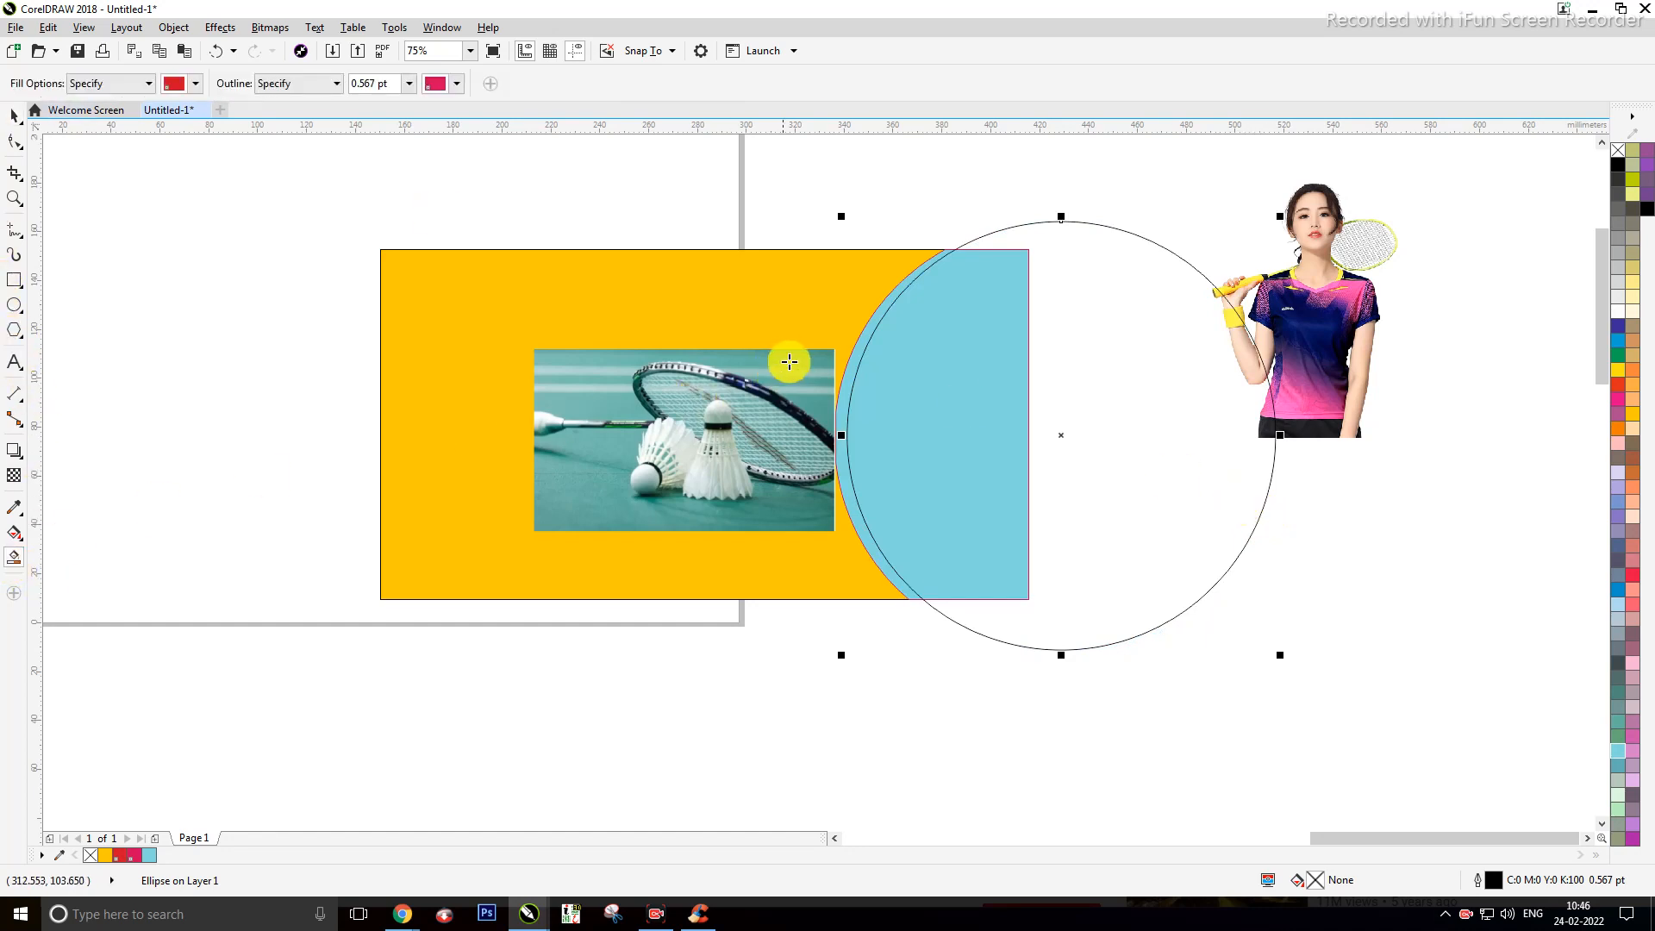
click(844, 404)
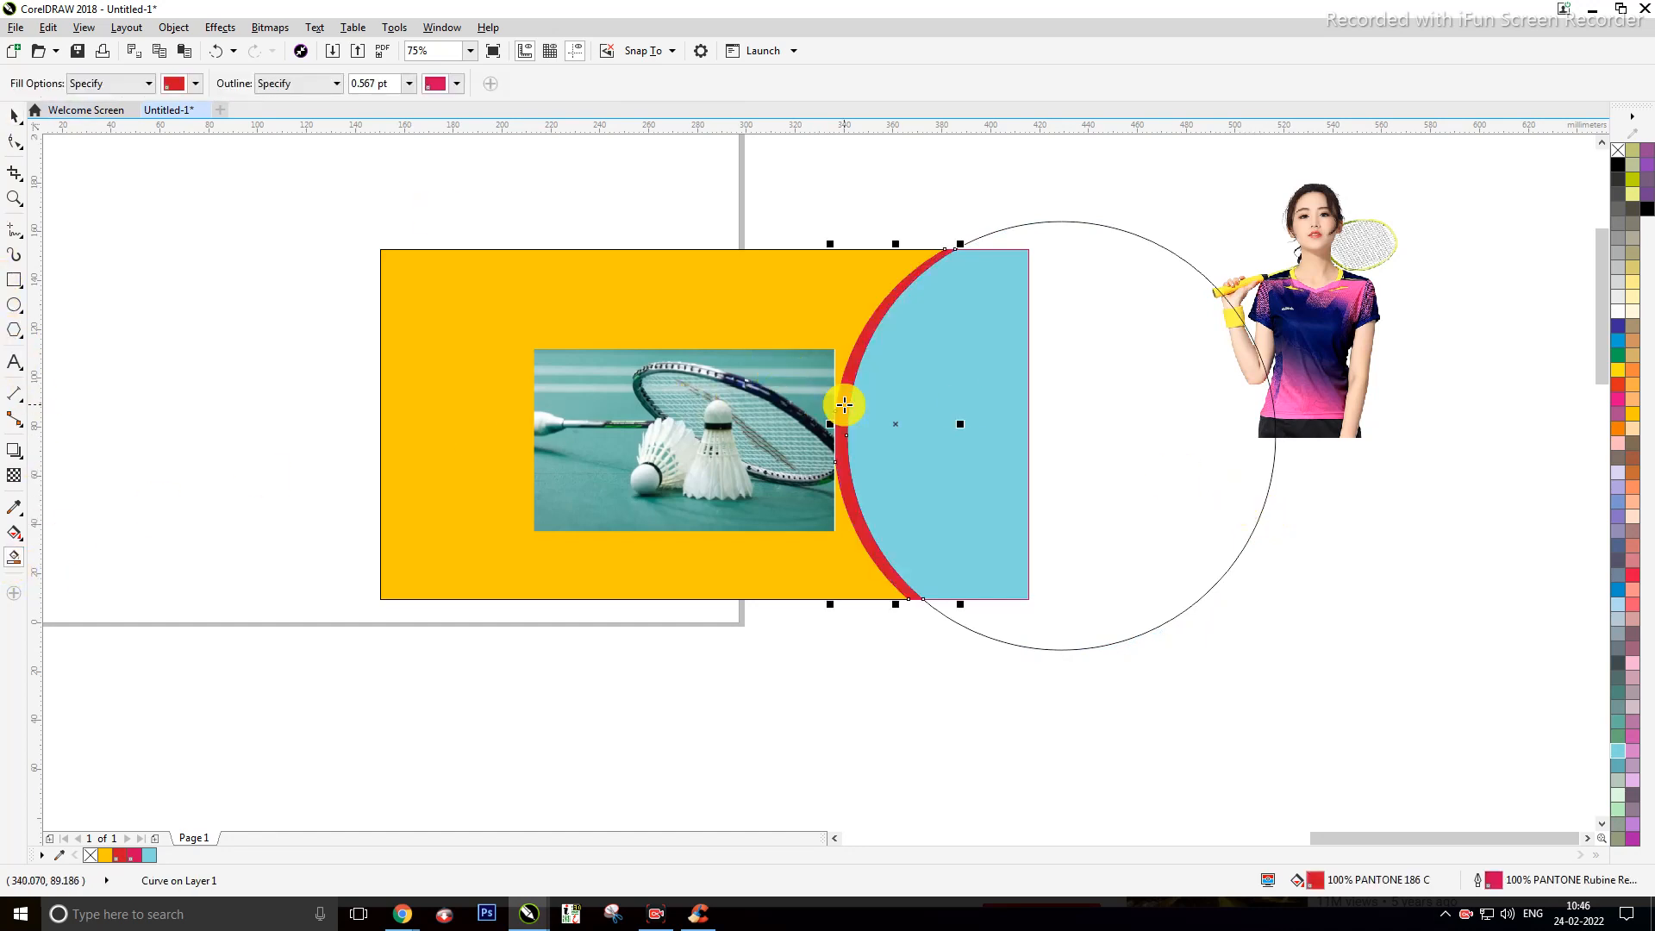
click(1637, 609)
right_click(1632, 604)
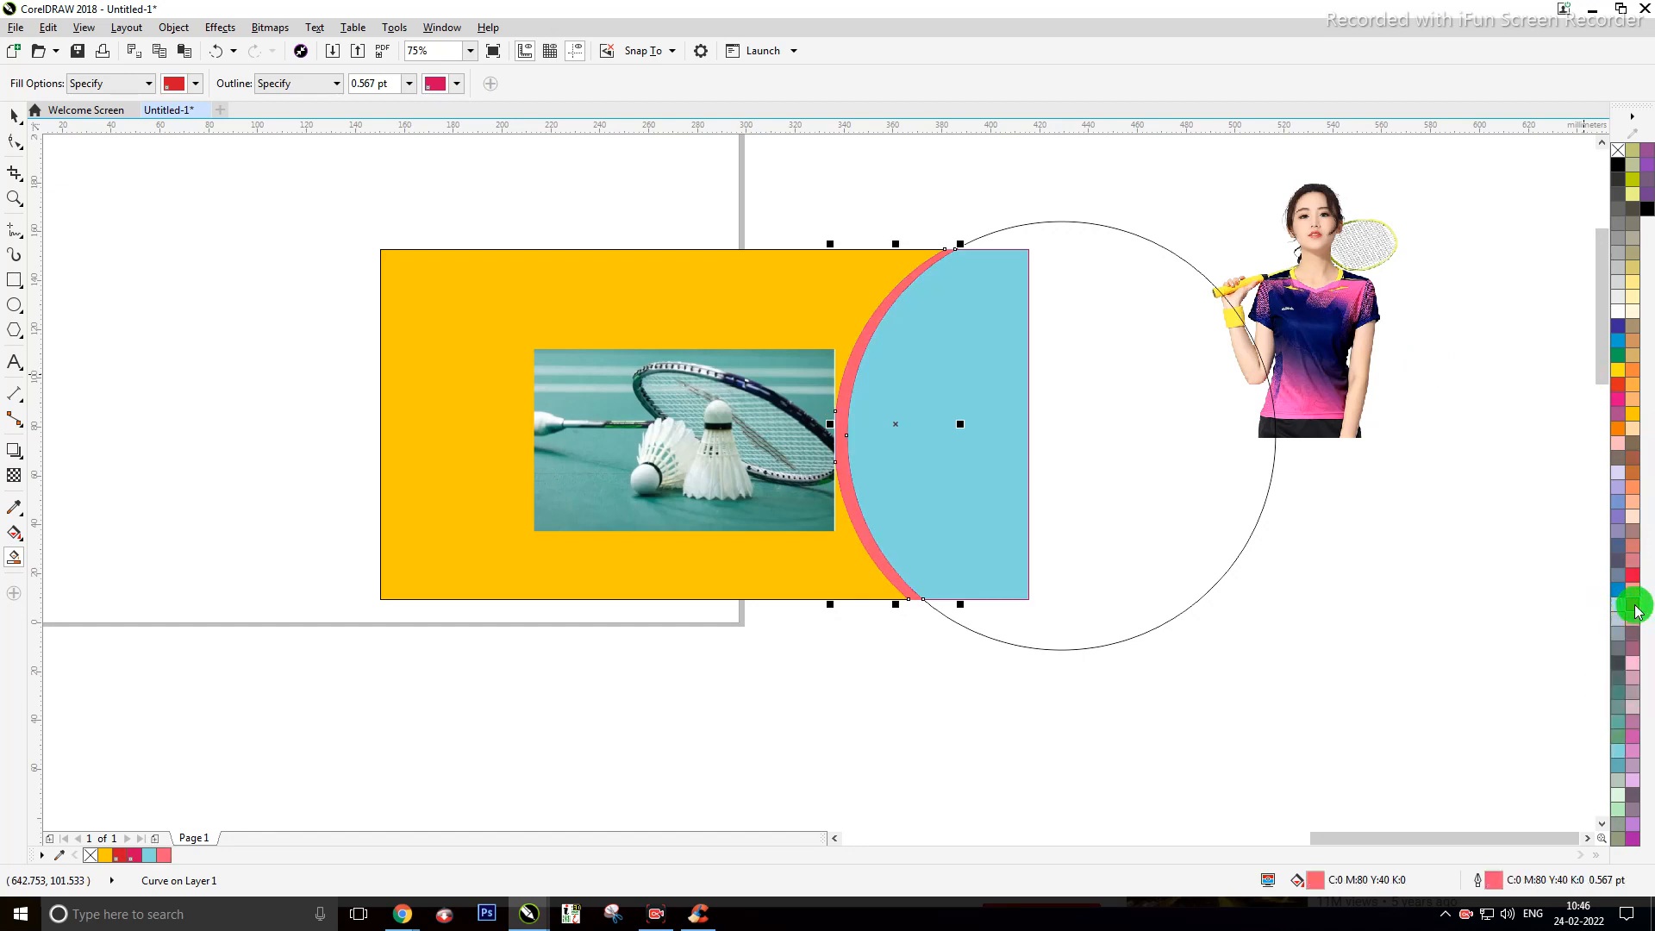
click(16, 119)
click(133, 207)
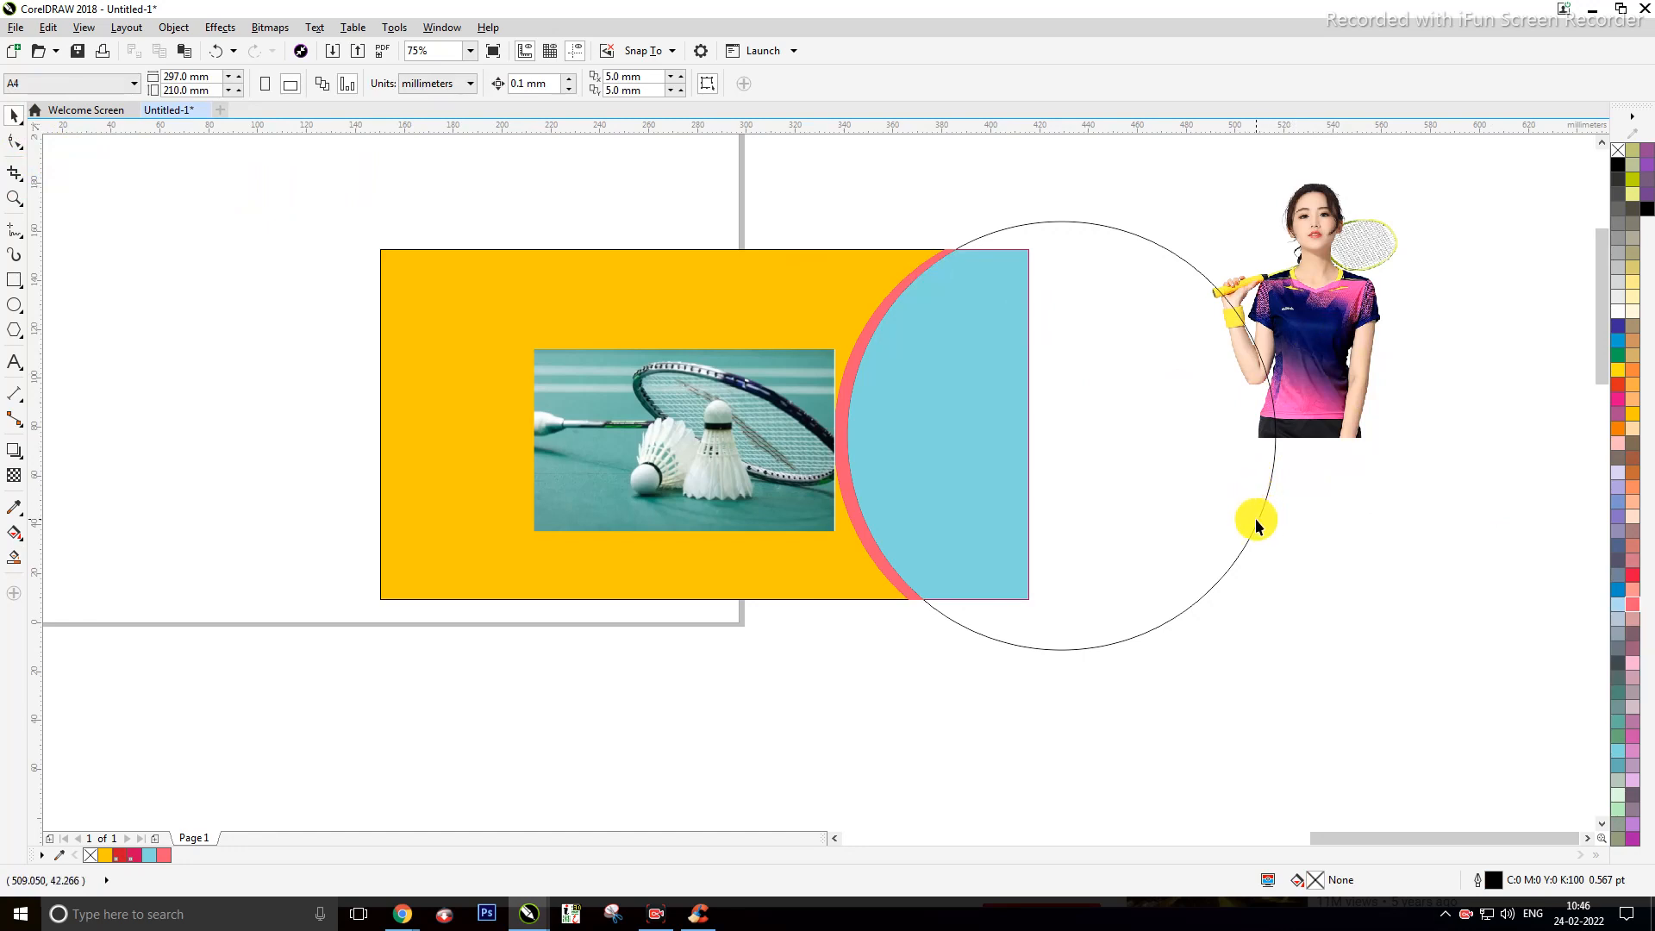
Step: Place a copy of the circle over the yellow rectangle's left side, centred at about X 126 mm, Y 75 mm
drag(576, 536, 518, 536)
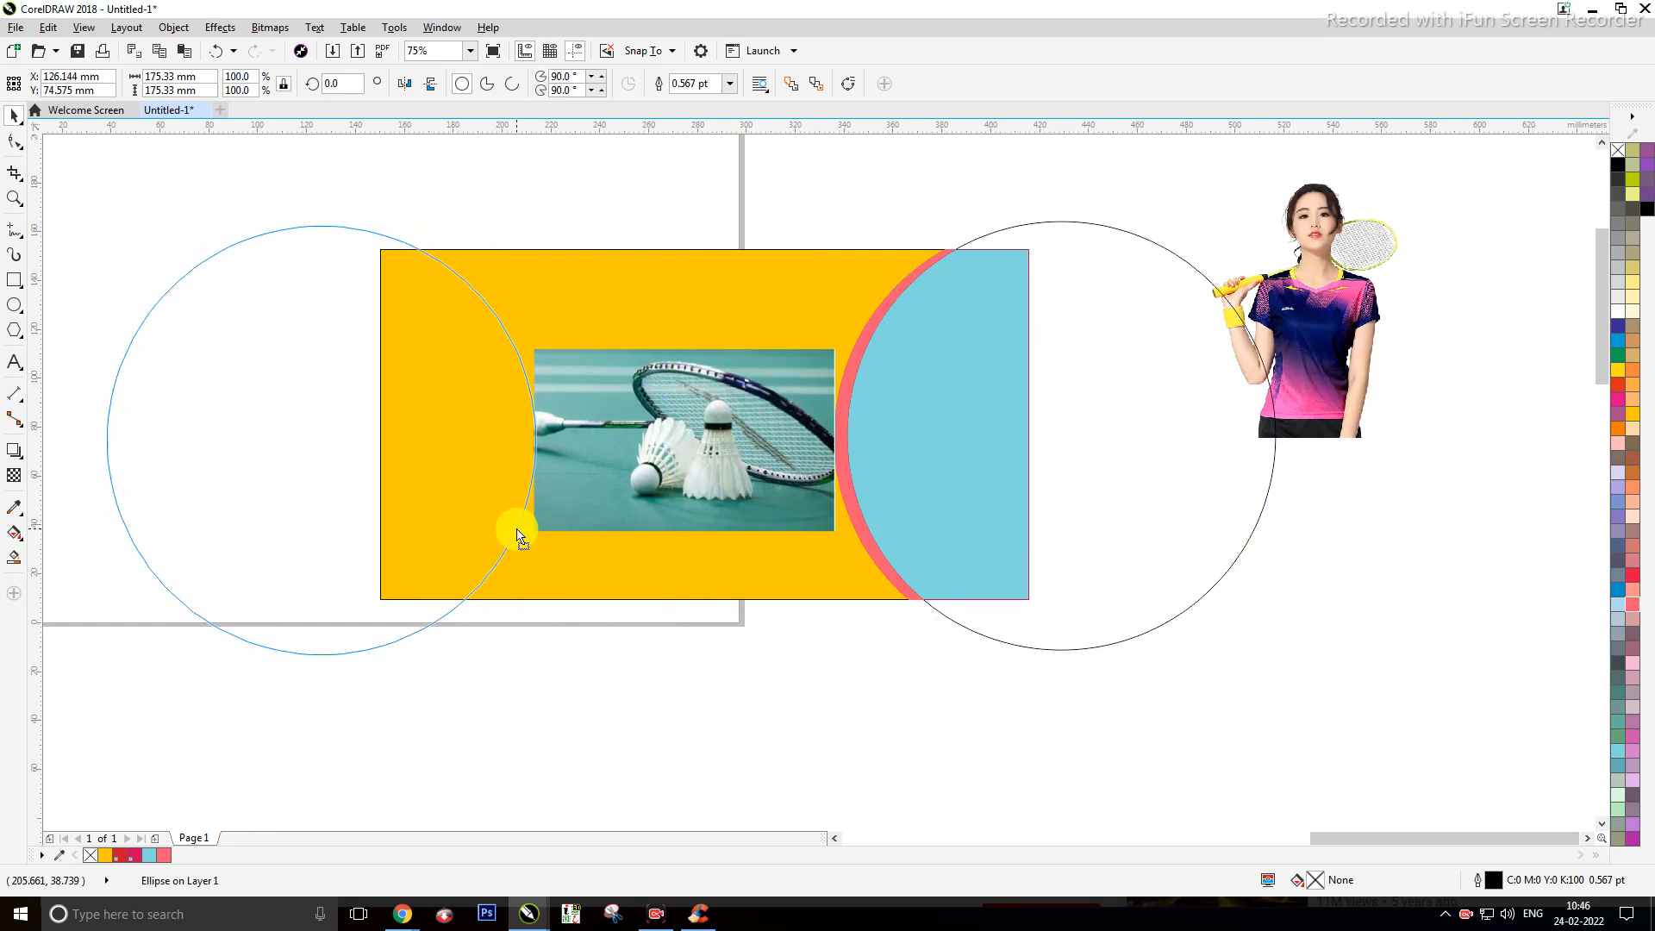
drag(518, 537, 1520, 765)
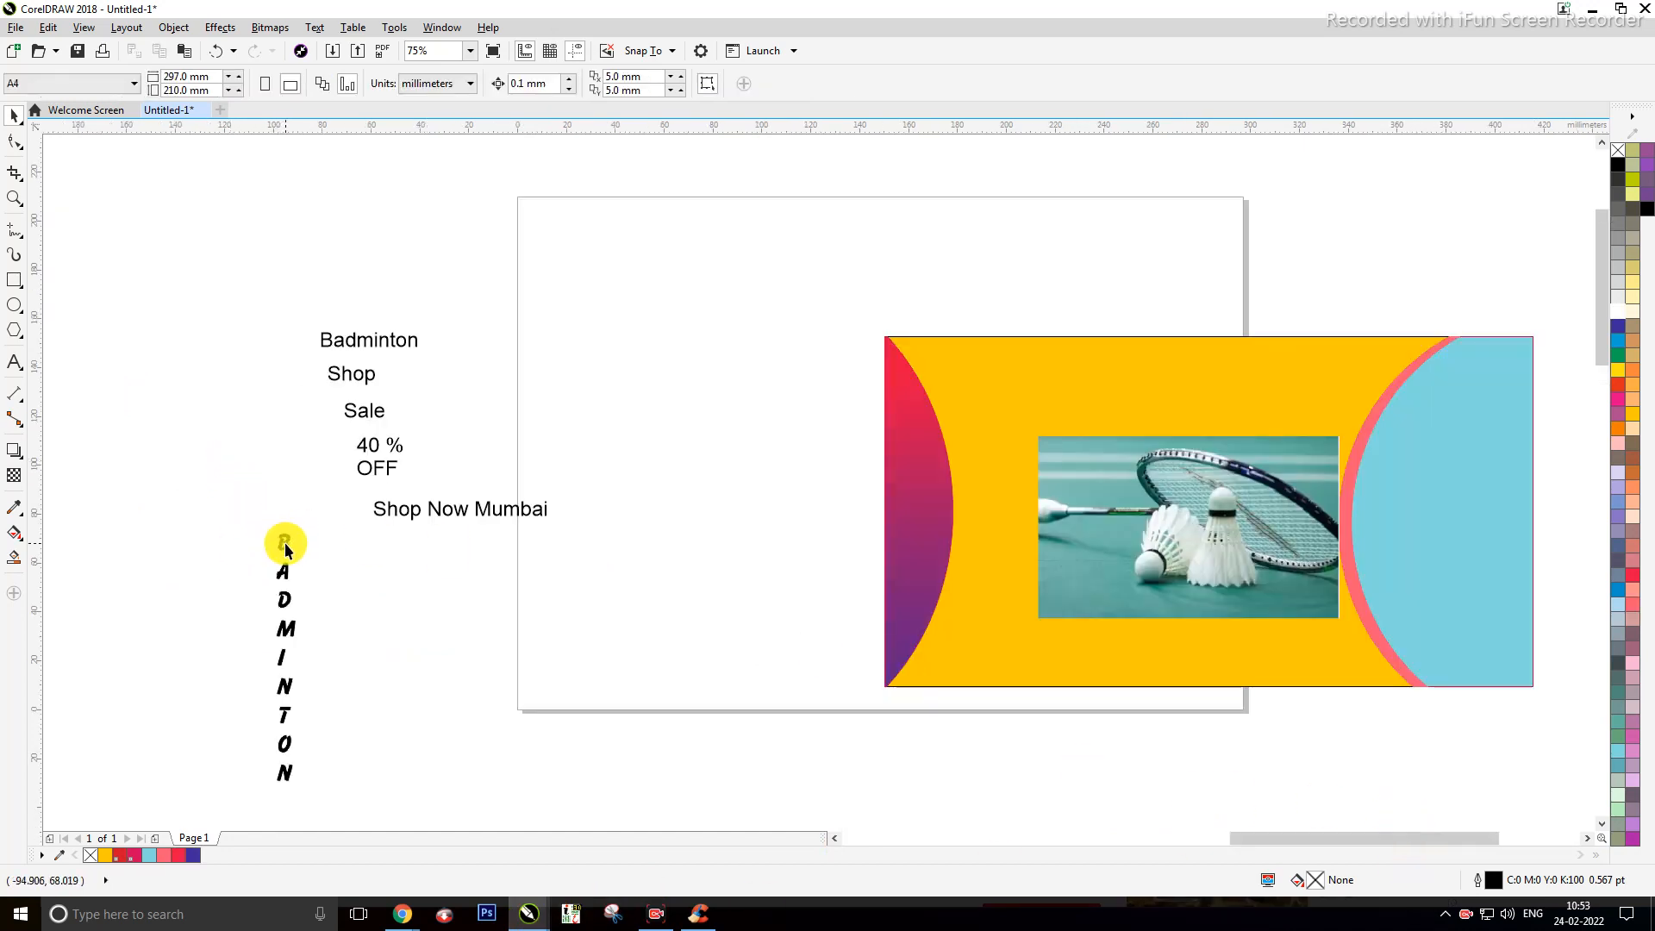
Step: Place the vertical BADMINTON text on the red-purple curved shape at about X 158 mm, Y 82 mm and enlarge it to about 27.4 pt
drag(285, 541, 913, 407)
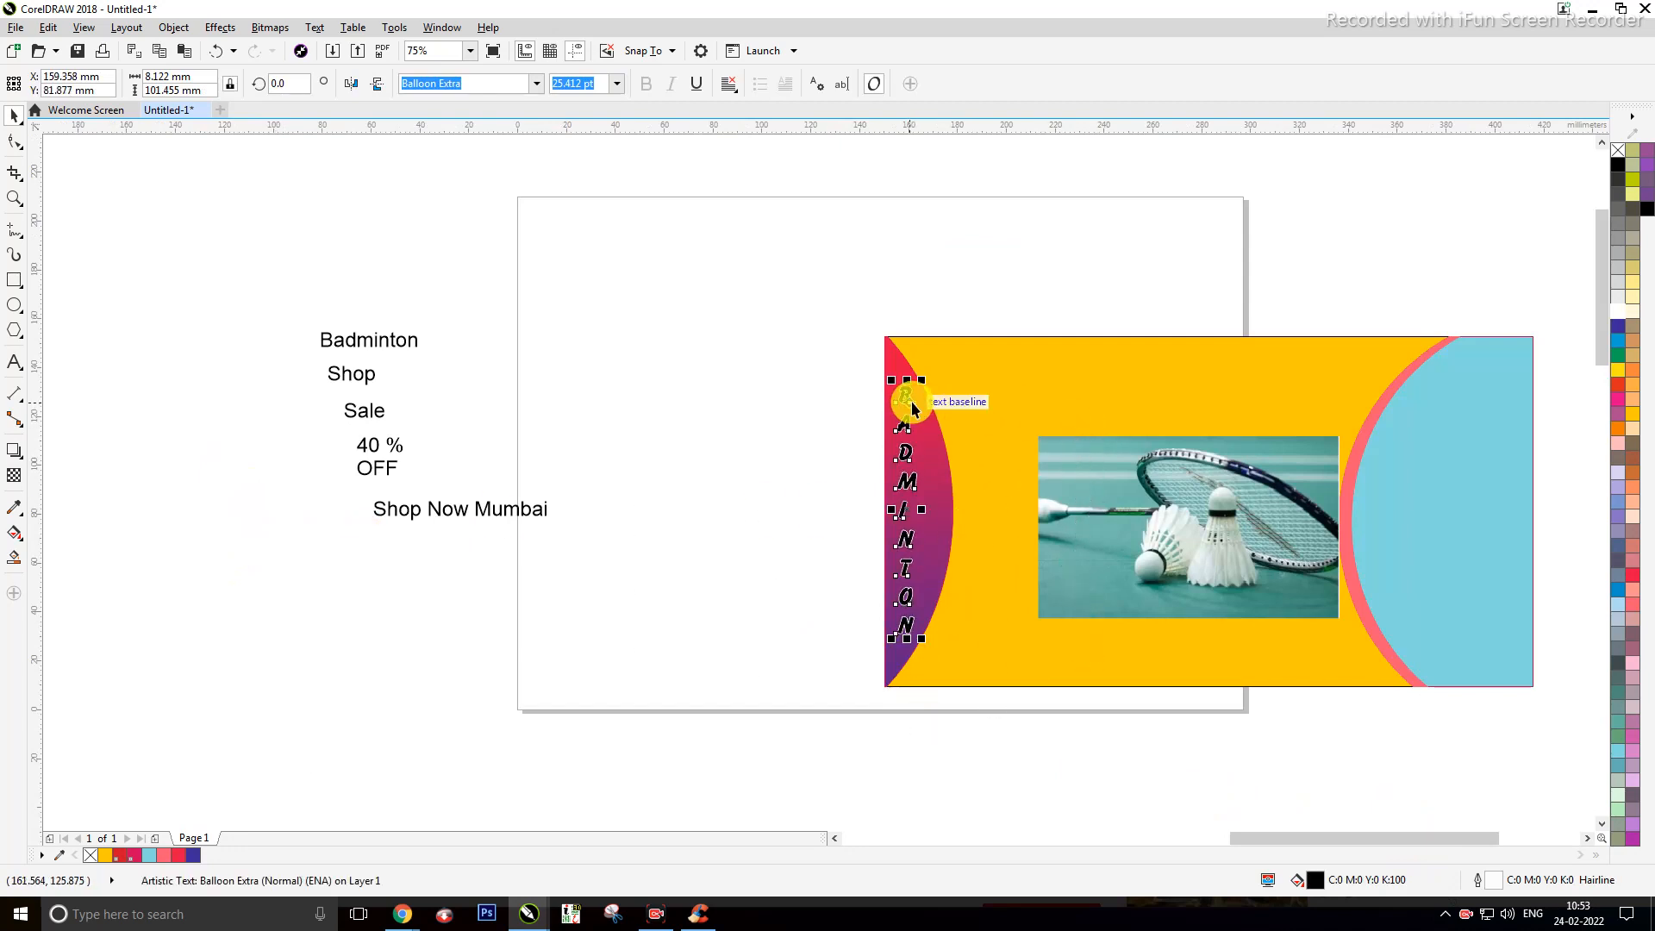
scroll(926, 417, up, 2)
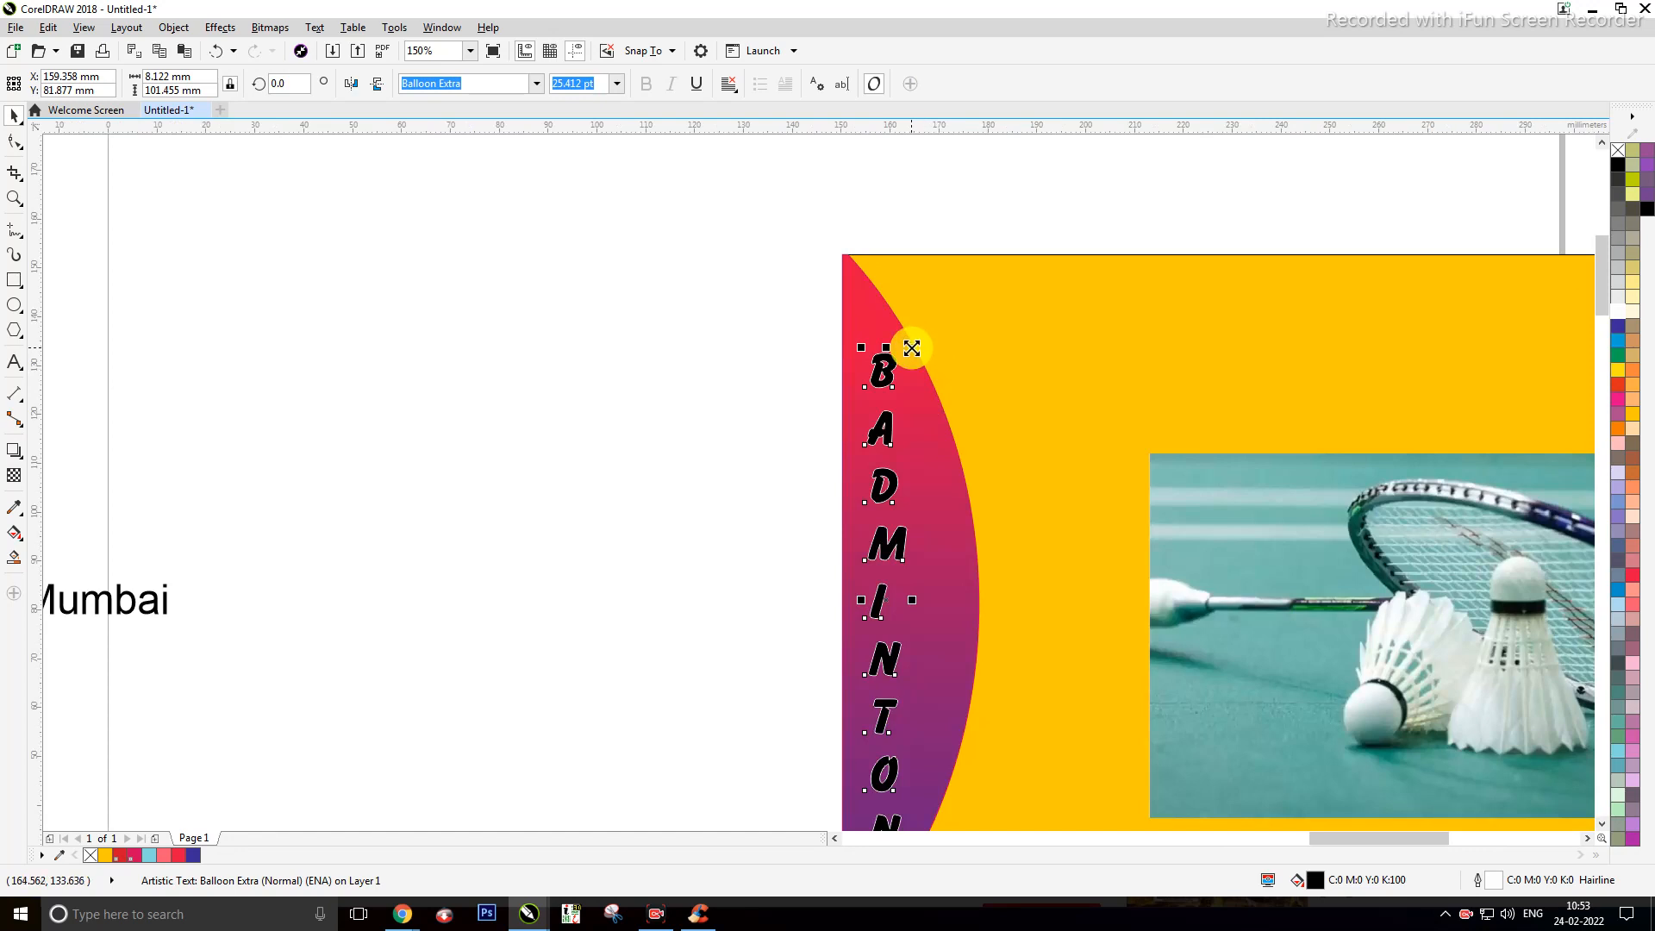
drag(912, 349, 916, 329)
scroll(917, 393, down, 2)
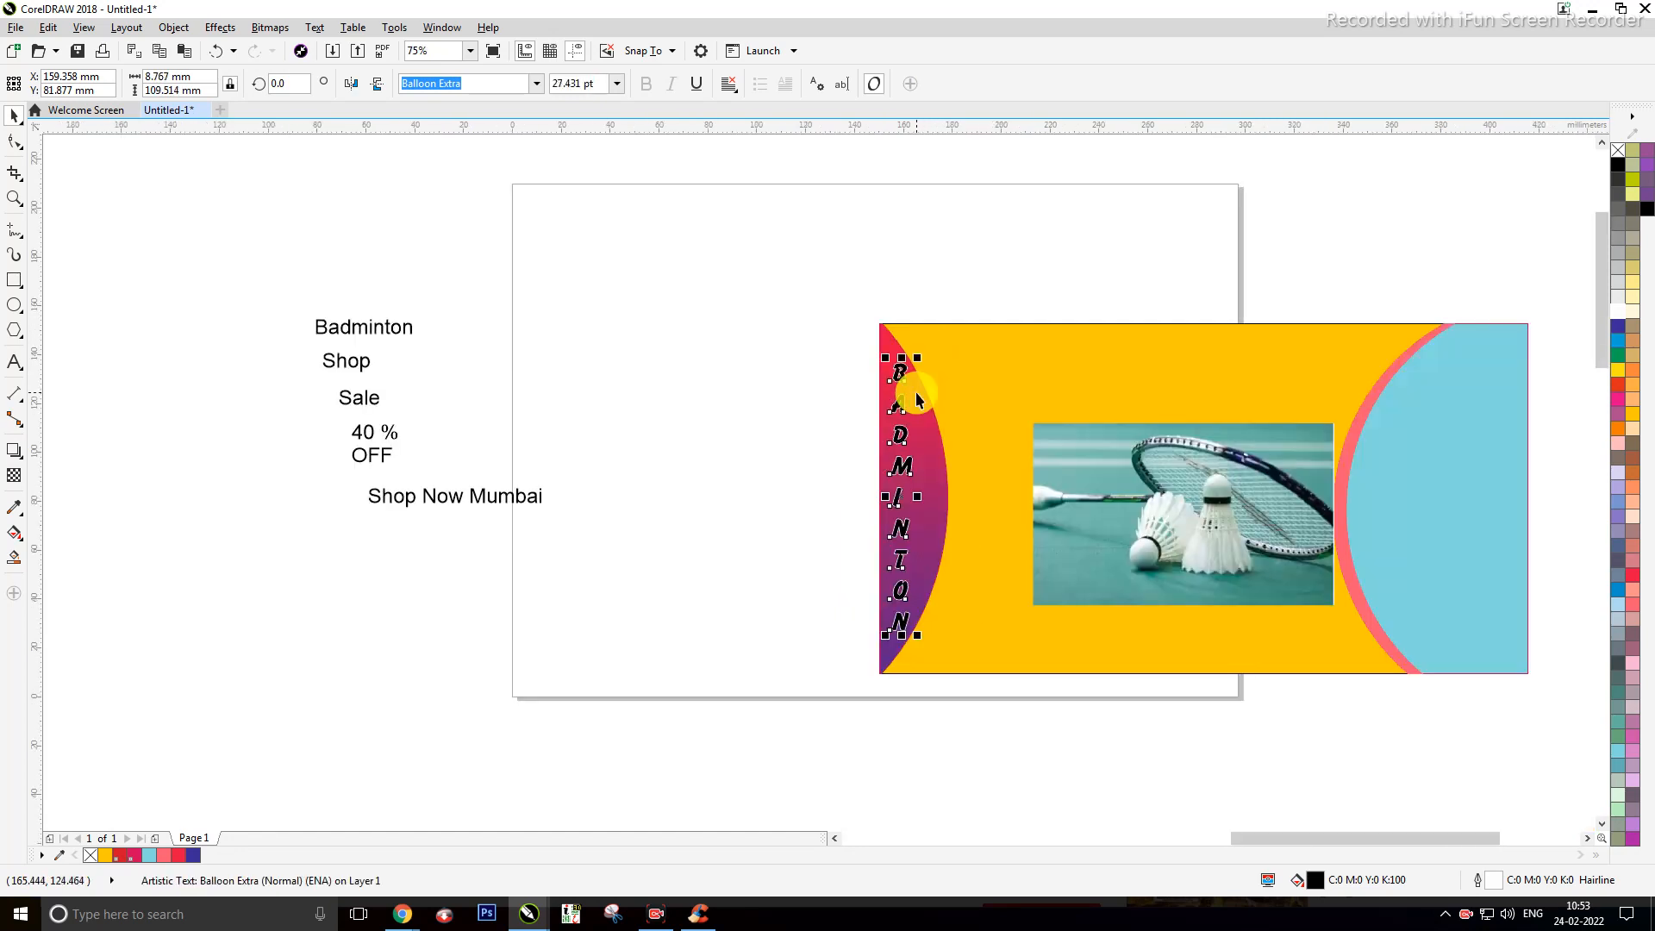
scroll(878, 469, up, 2)
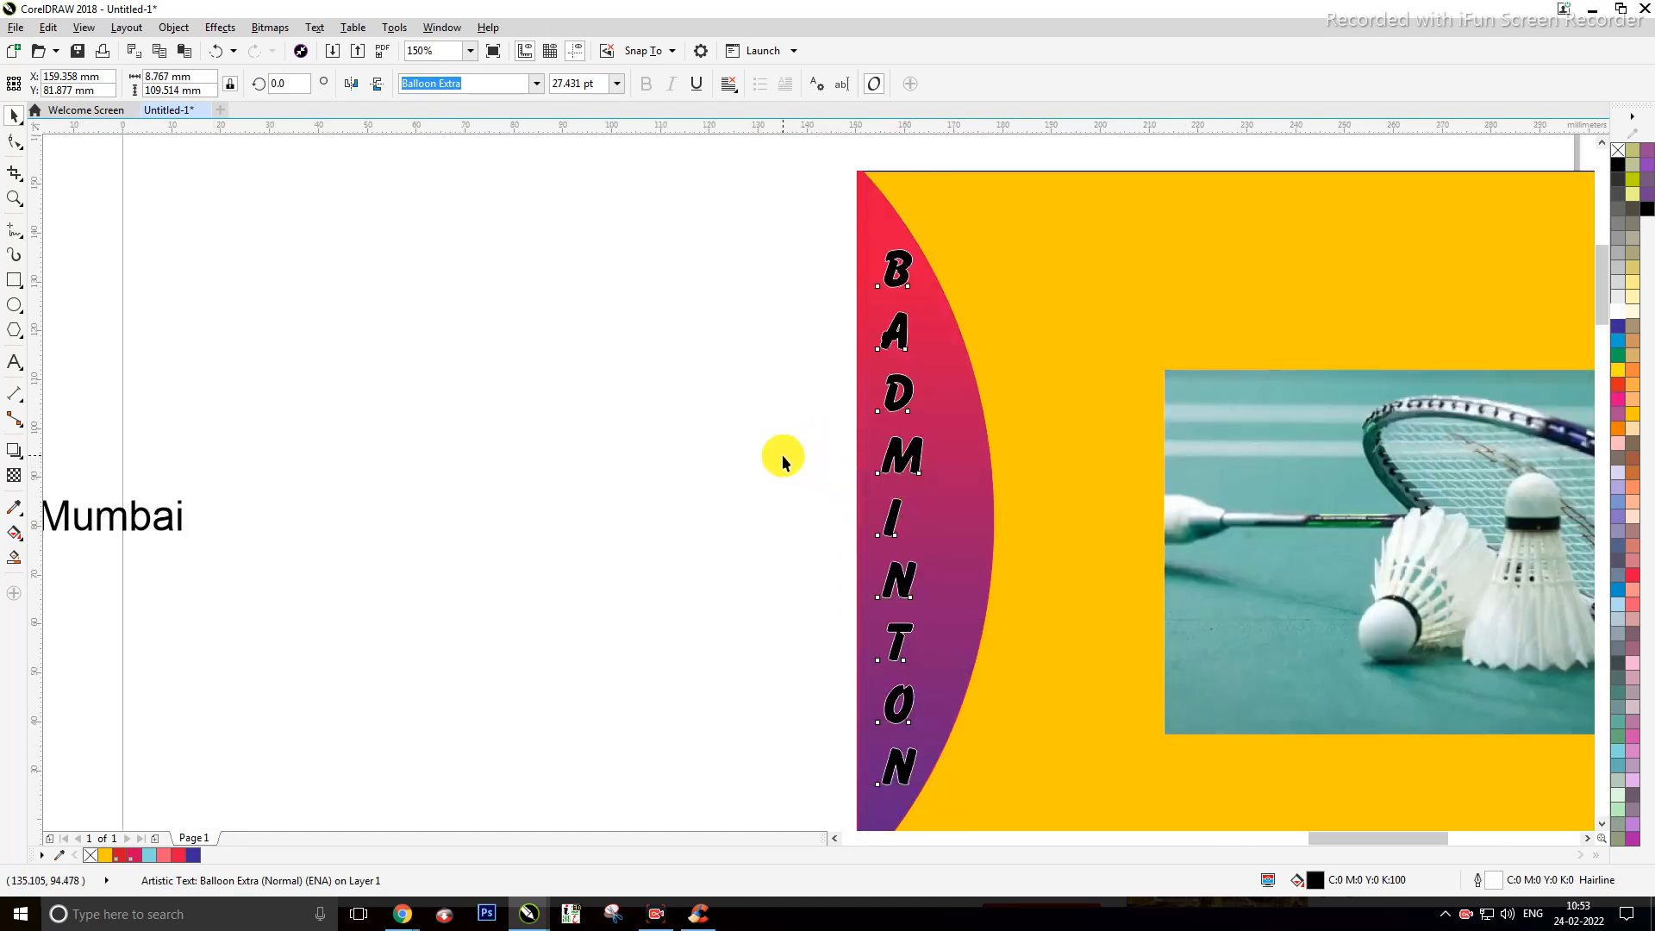
drag(896, 464, 896, 472)
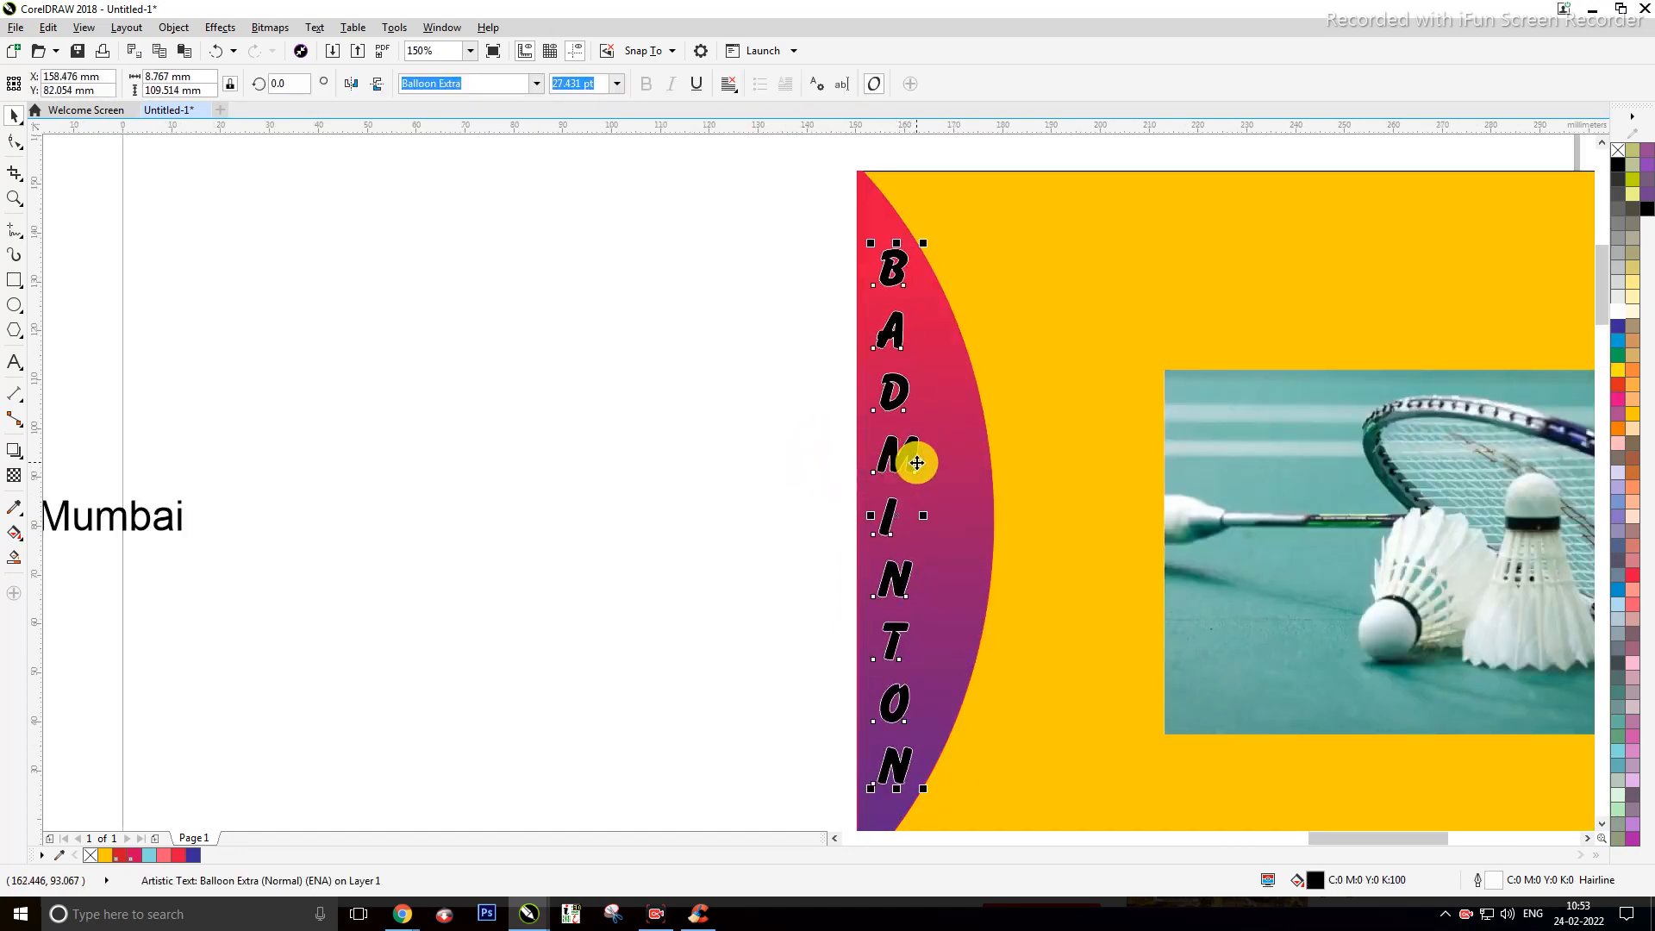
scroll(916, 463, down, 2)
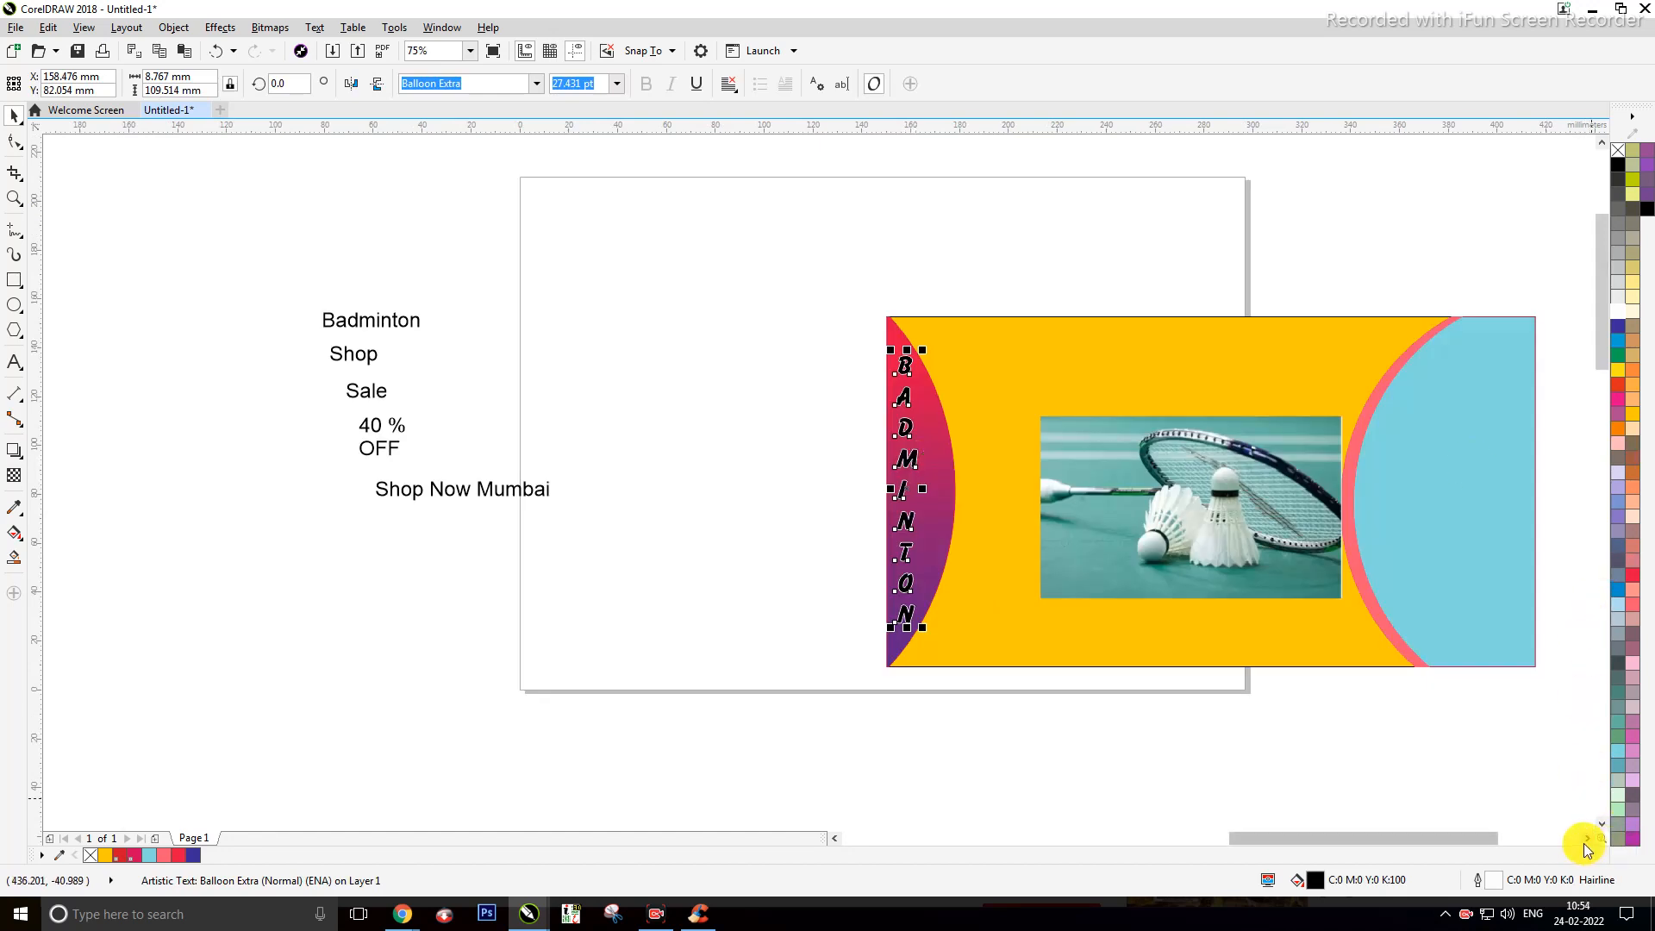
Step: Move the player cutout onto the light blue area, to about X 378 mm, Y 74 mm
scroll(1584, 840, right, 5)
click(1379, 366)
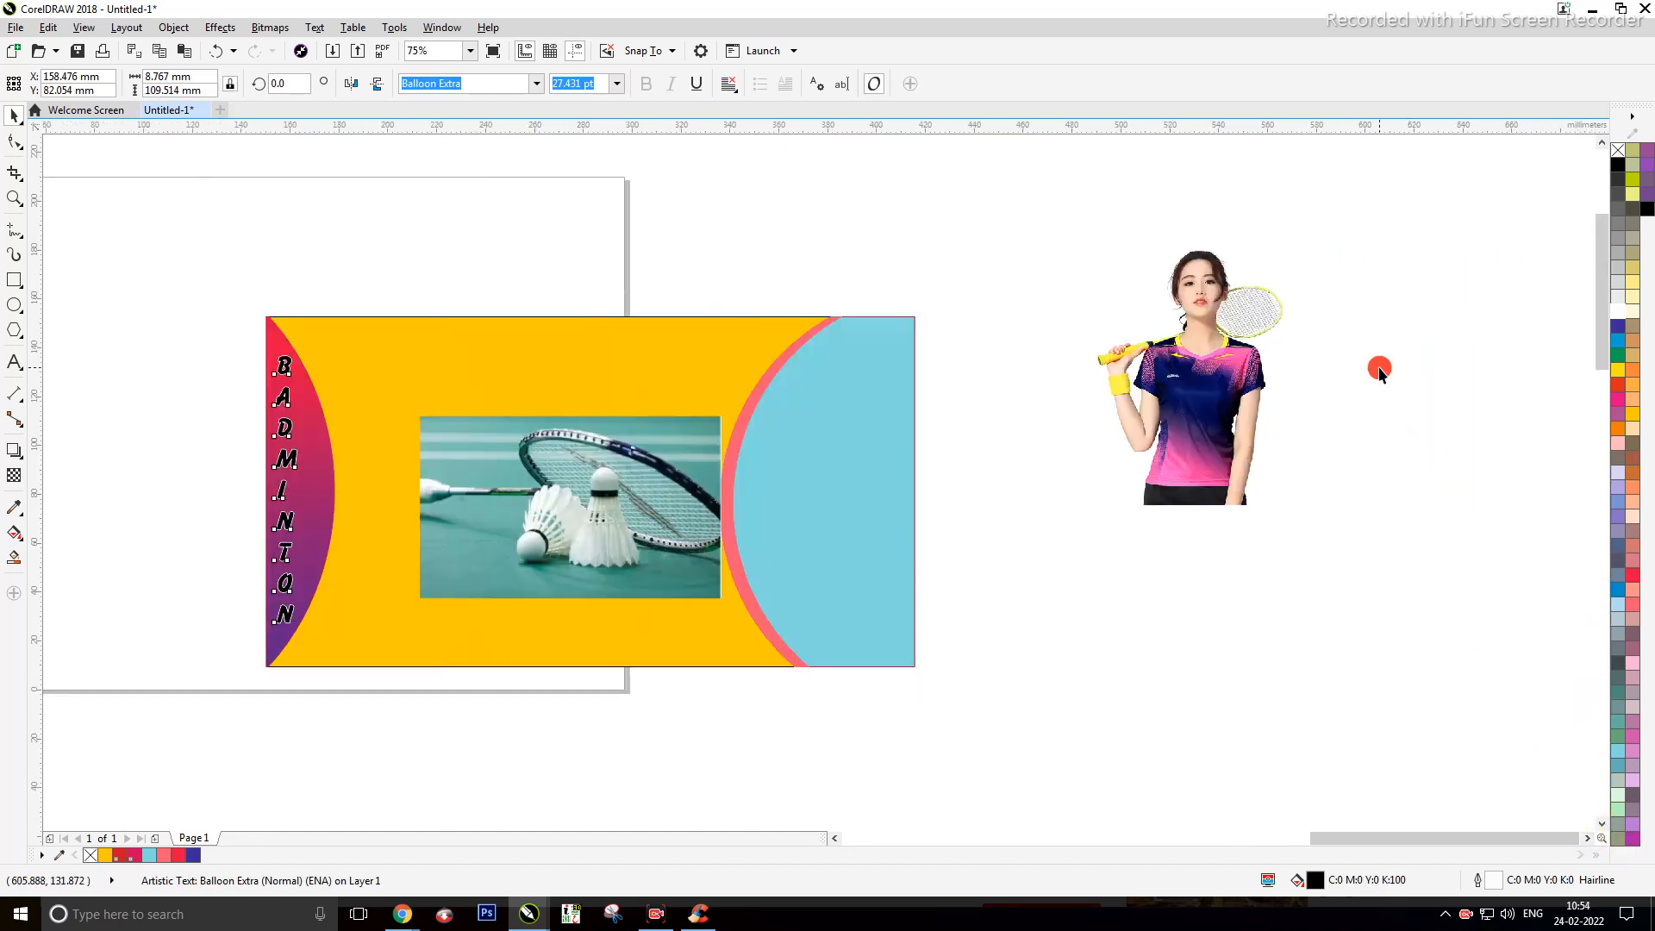
drag(1233, 390, 894, 519)
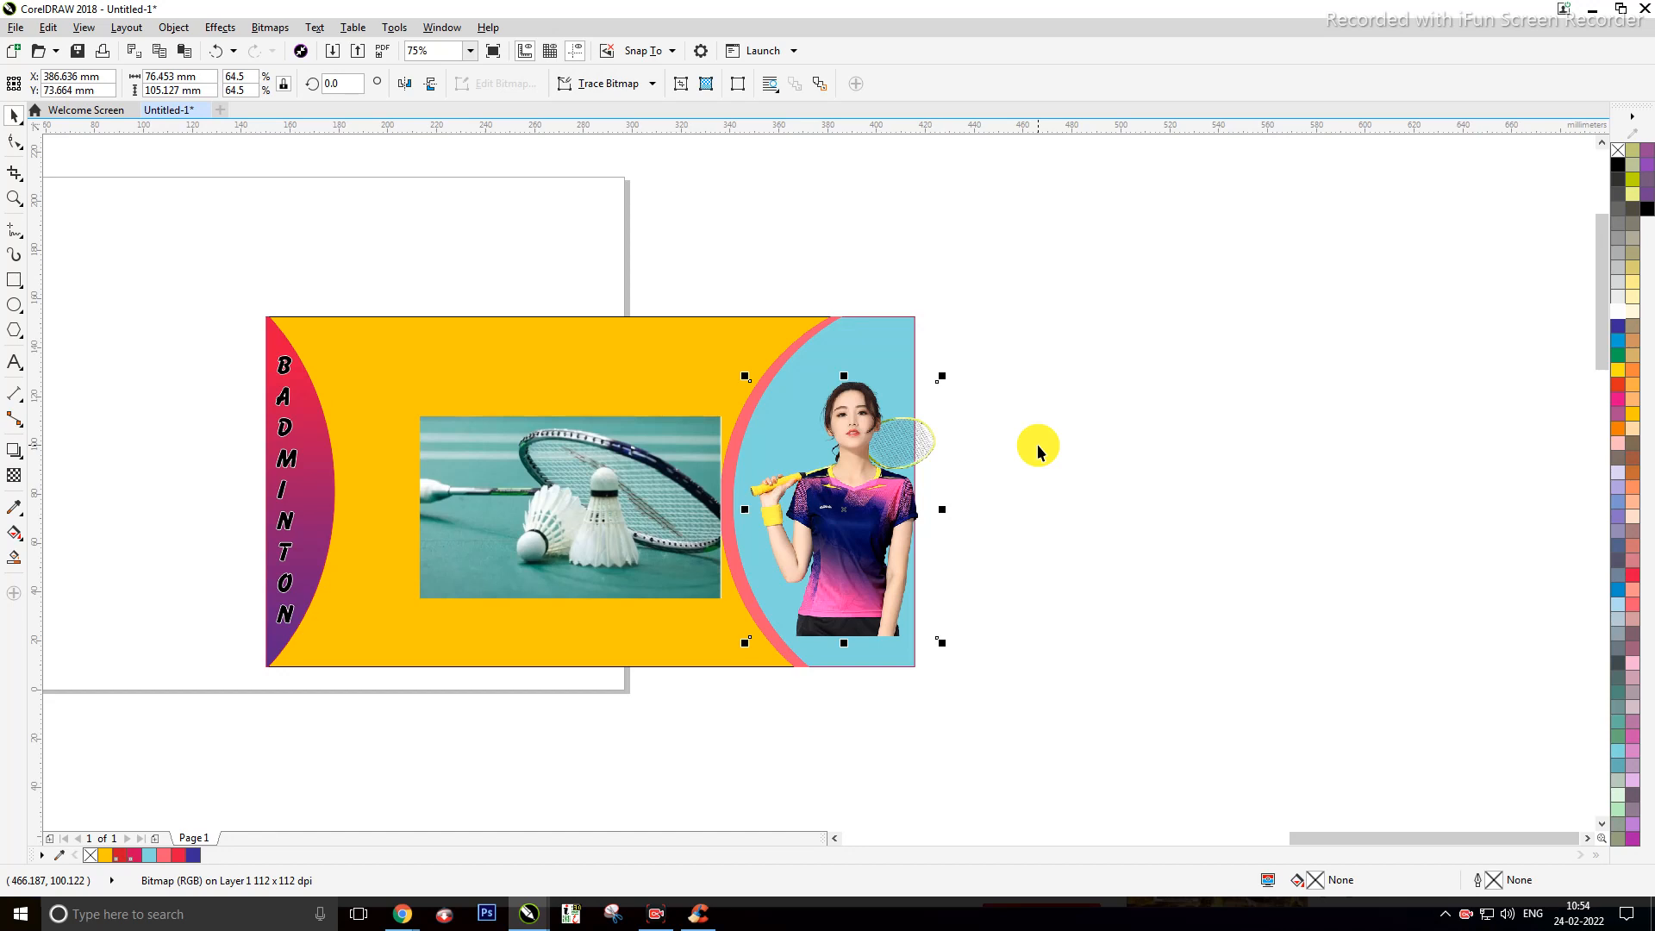
click(1049, 419)
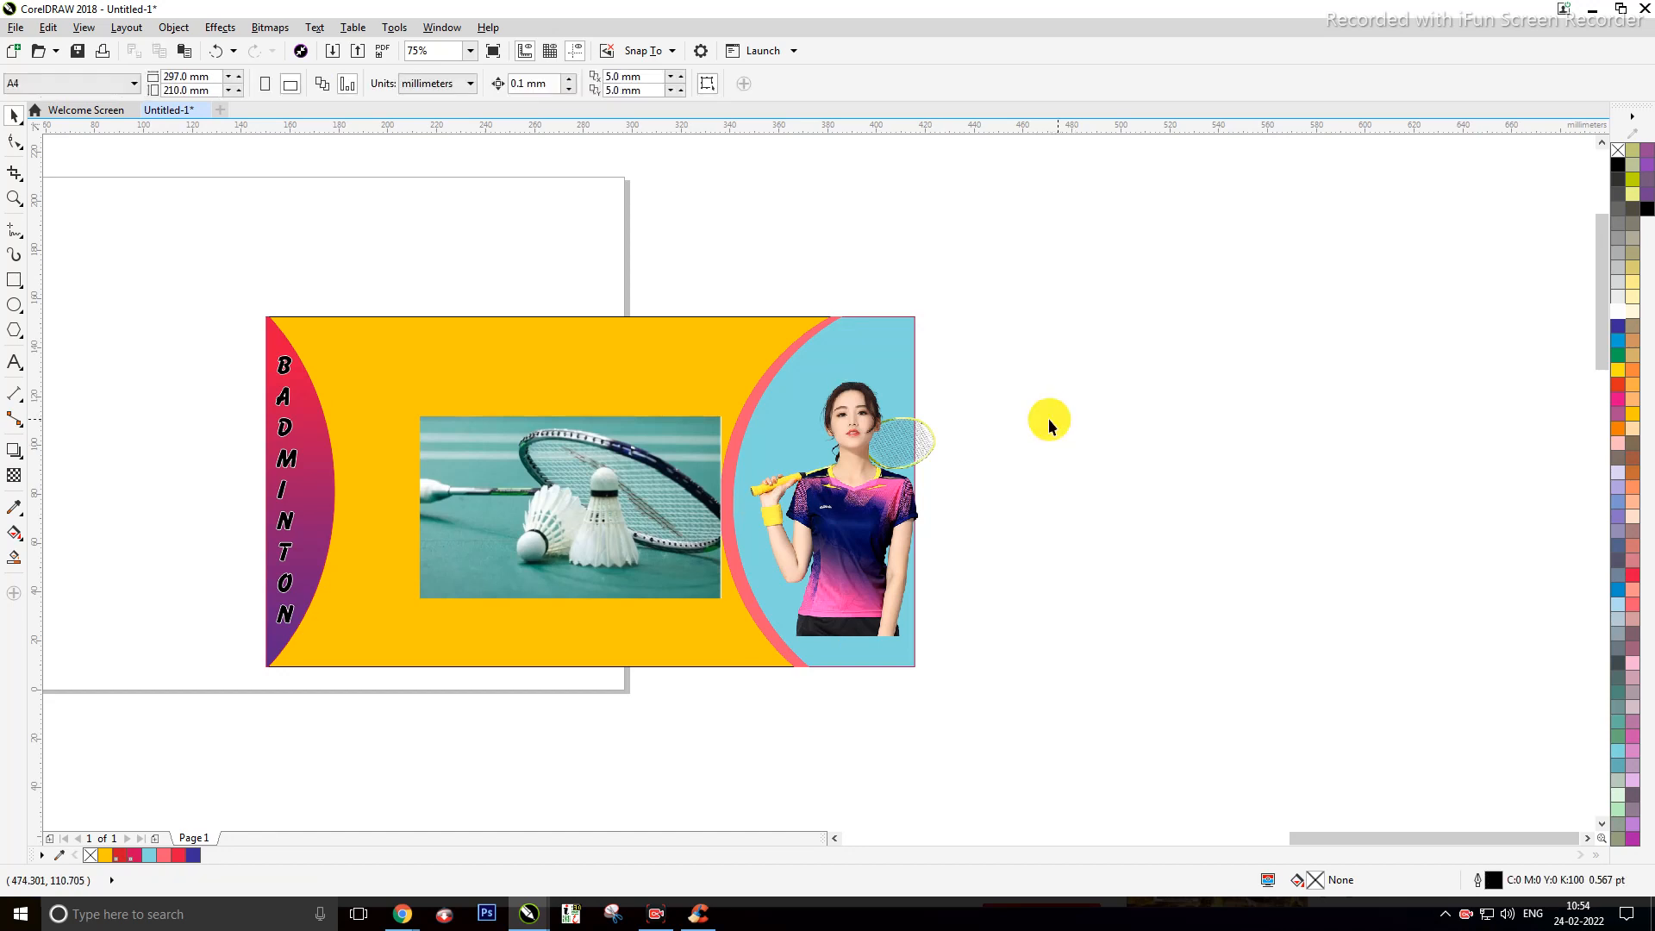
drag(884, 499, 861, 488)
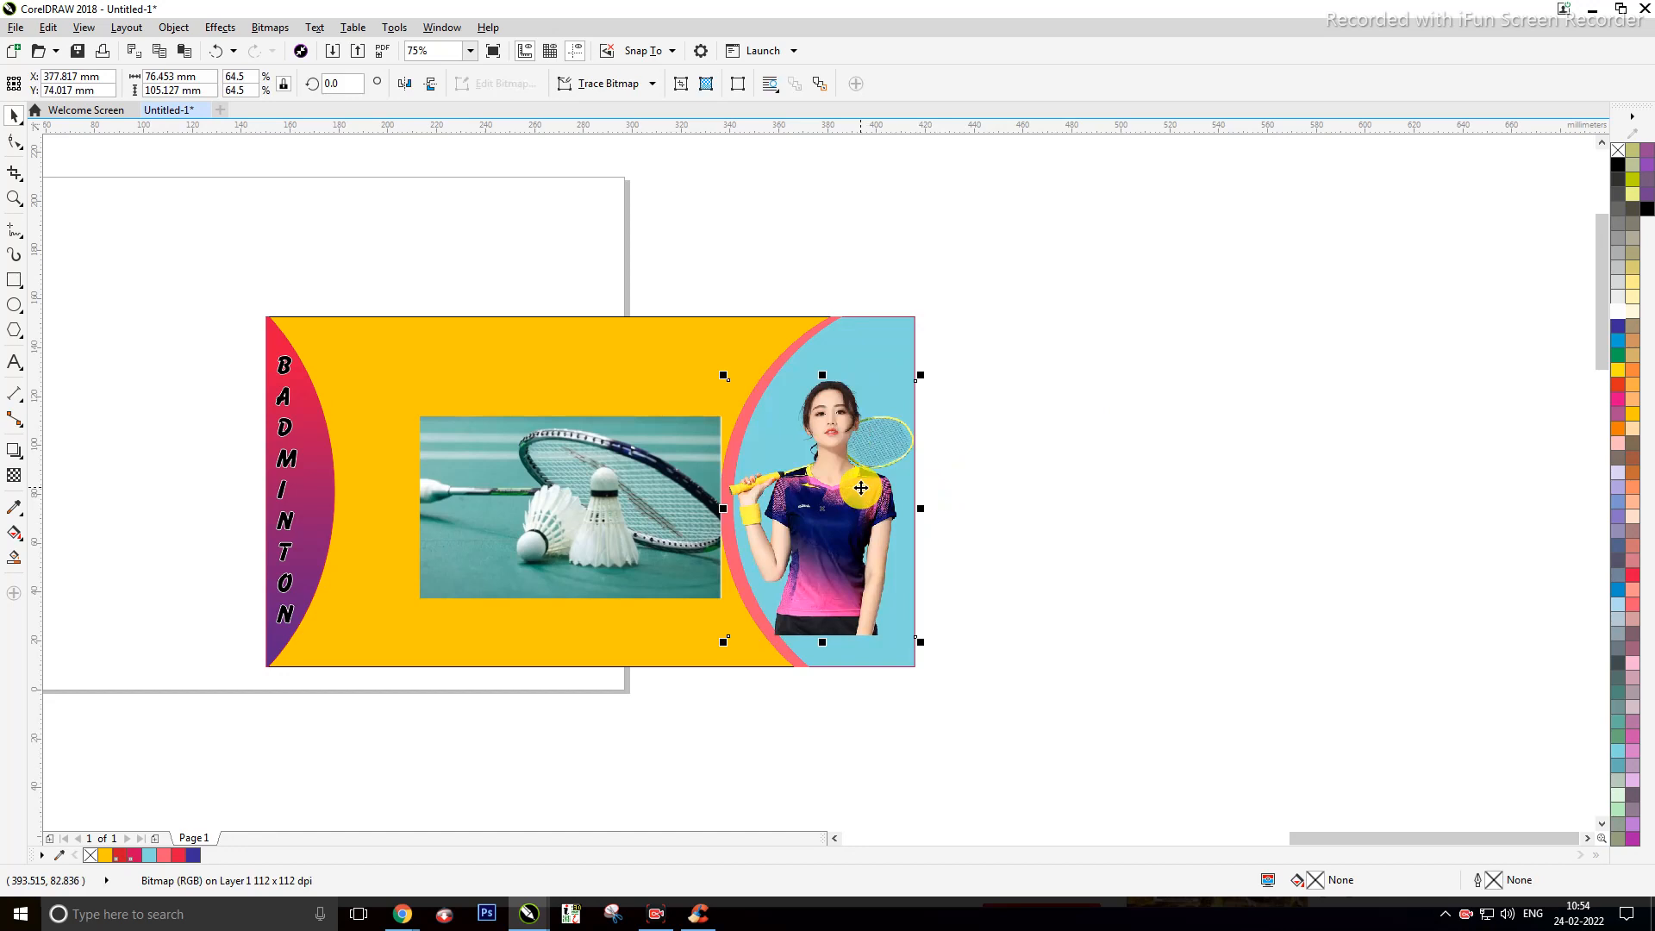
click(960, 418)
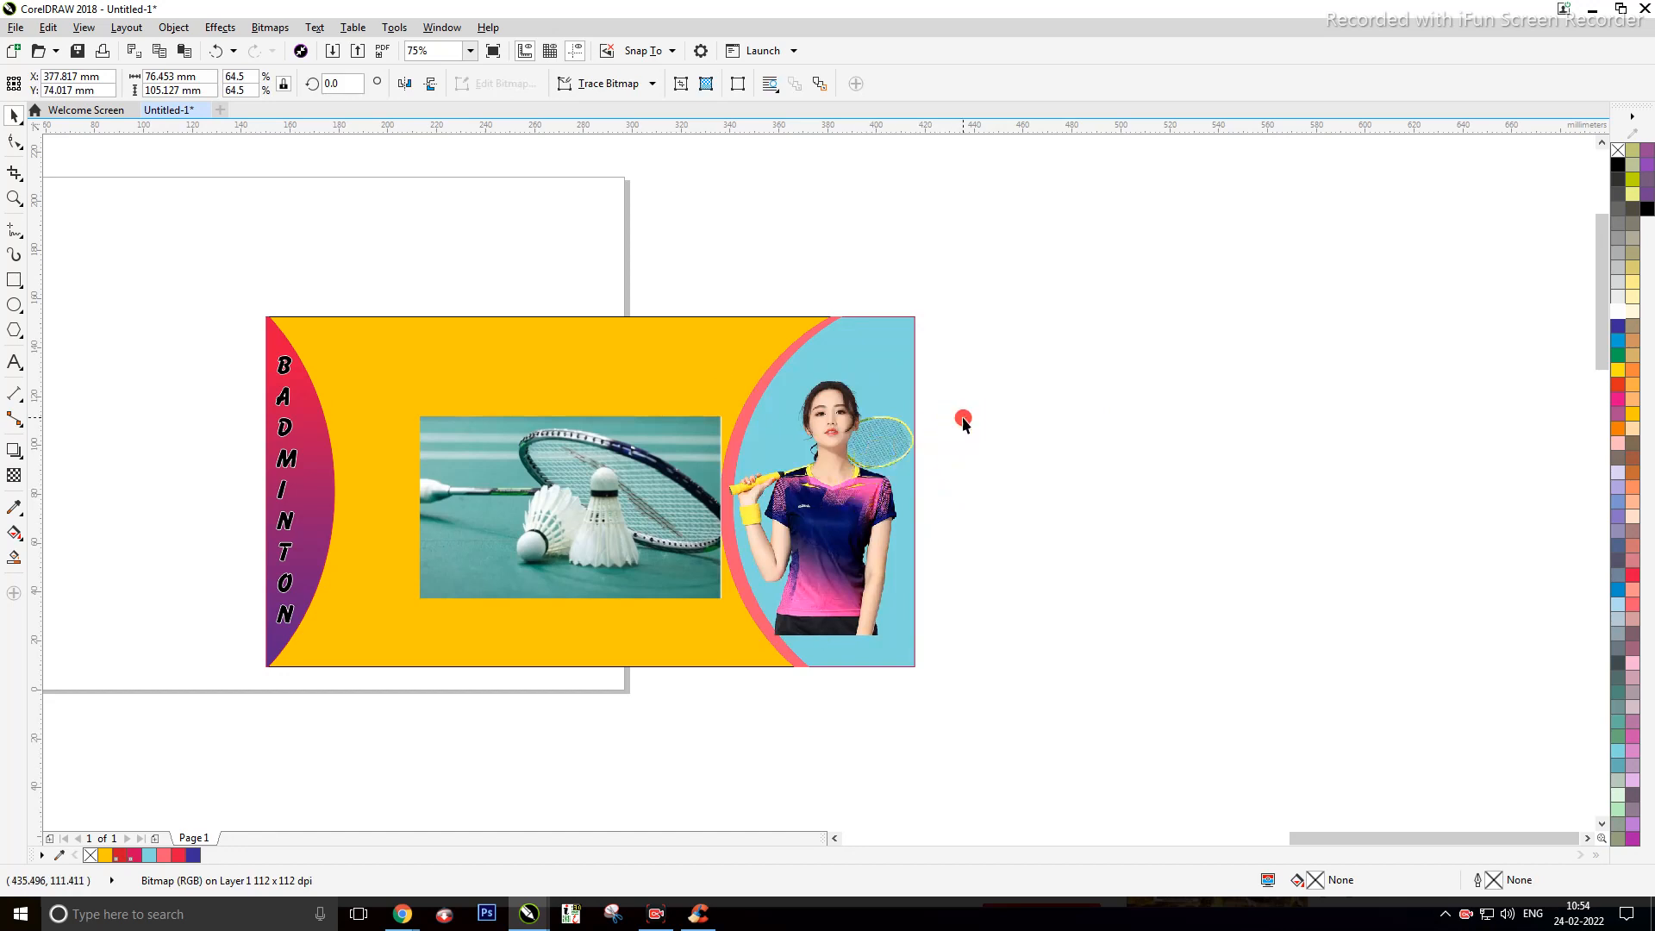
Step: Scale the player cutout down to about 72 × 98 mm
click(865, 491)
drag(920, 375, 915, 381)
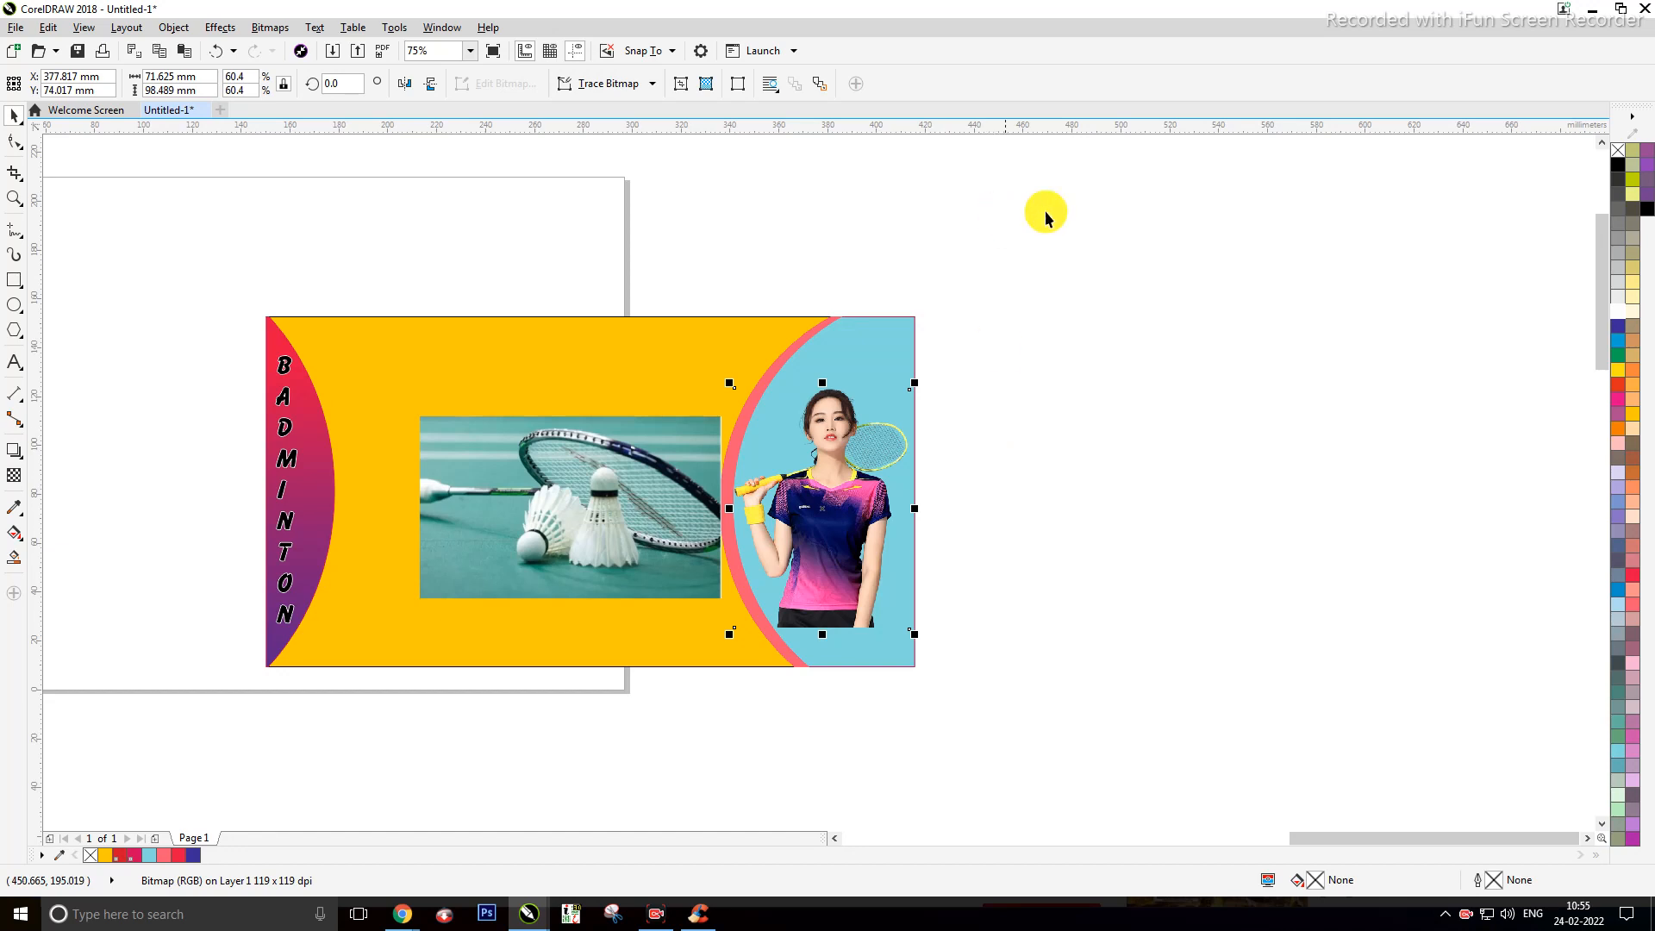
click(1257, 338)
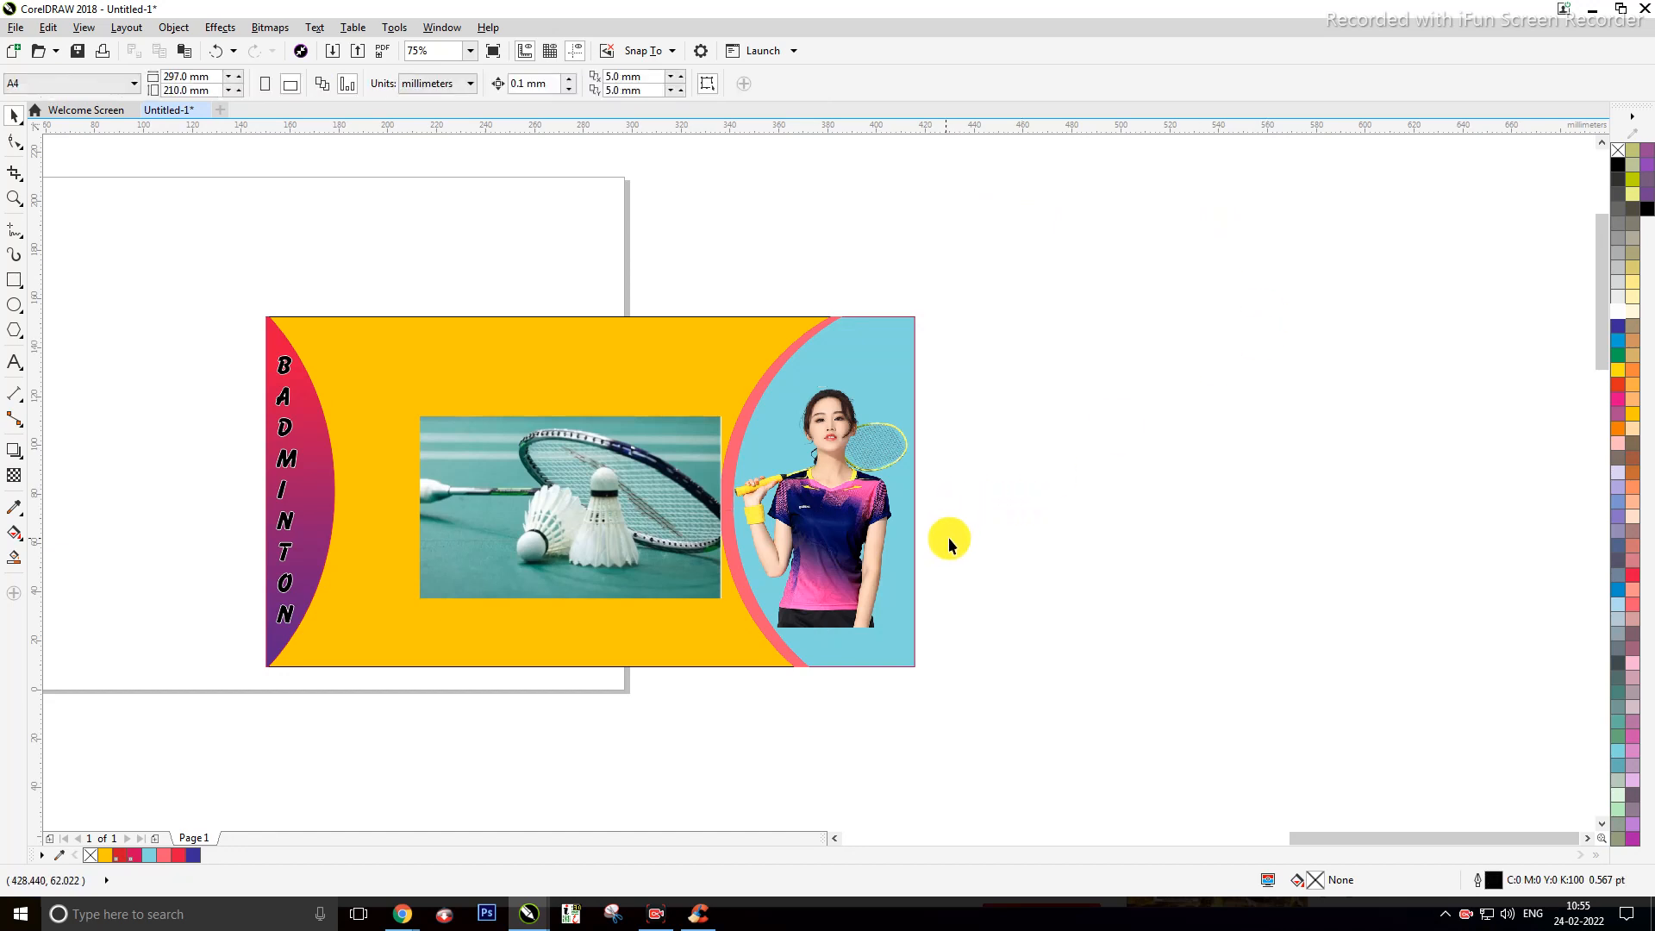
Step: Move the player cutout down to stand on the banner's bottom edge, at about X 380 mm, Y 59 mm
scroll(1028, 535, up, 2)
click(670, 487)
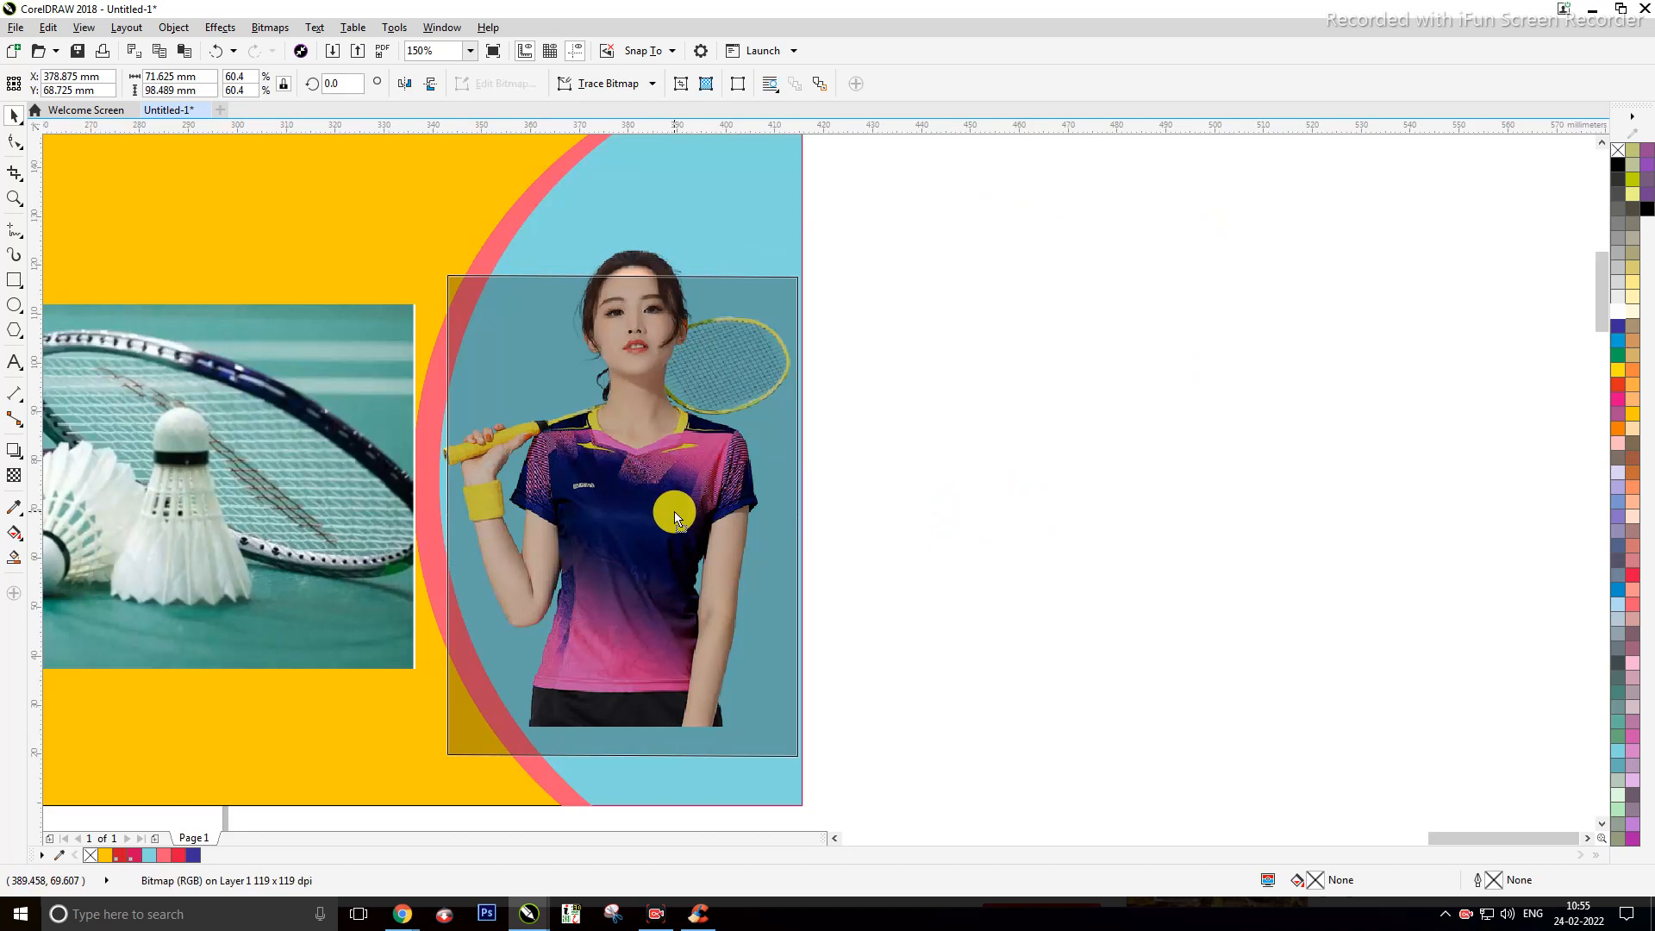
drag(679, 521, 681, 566)
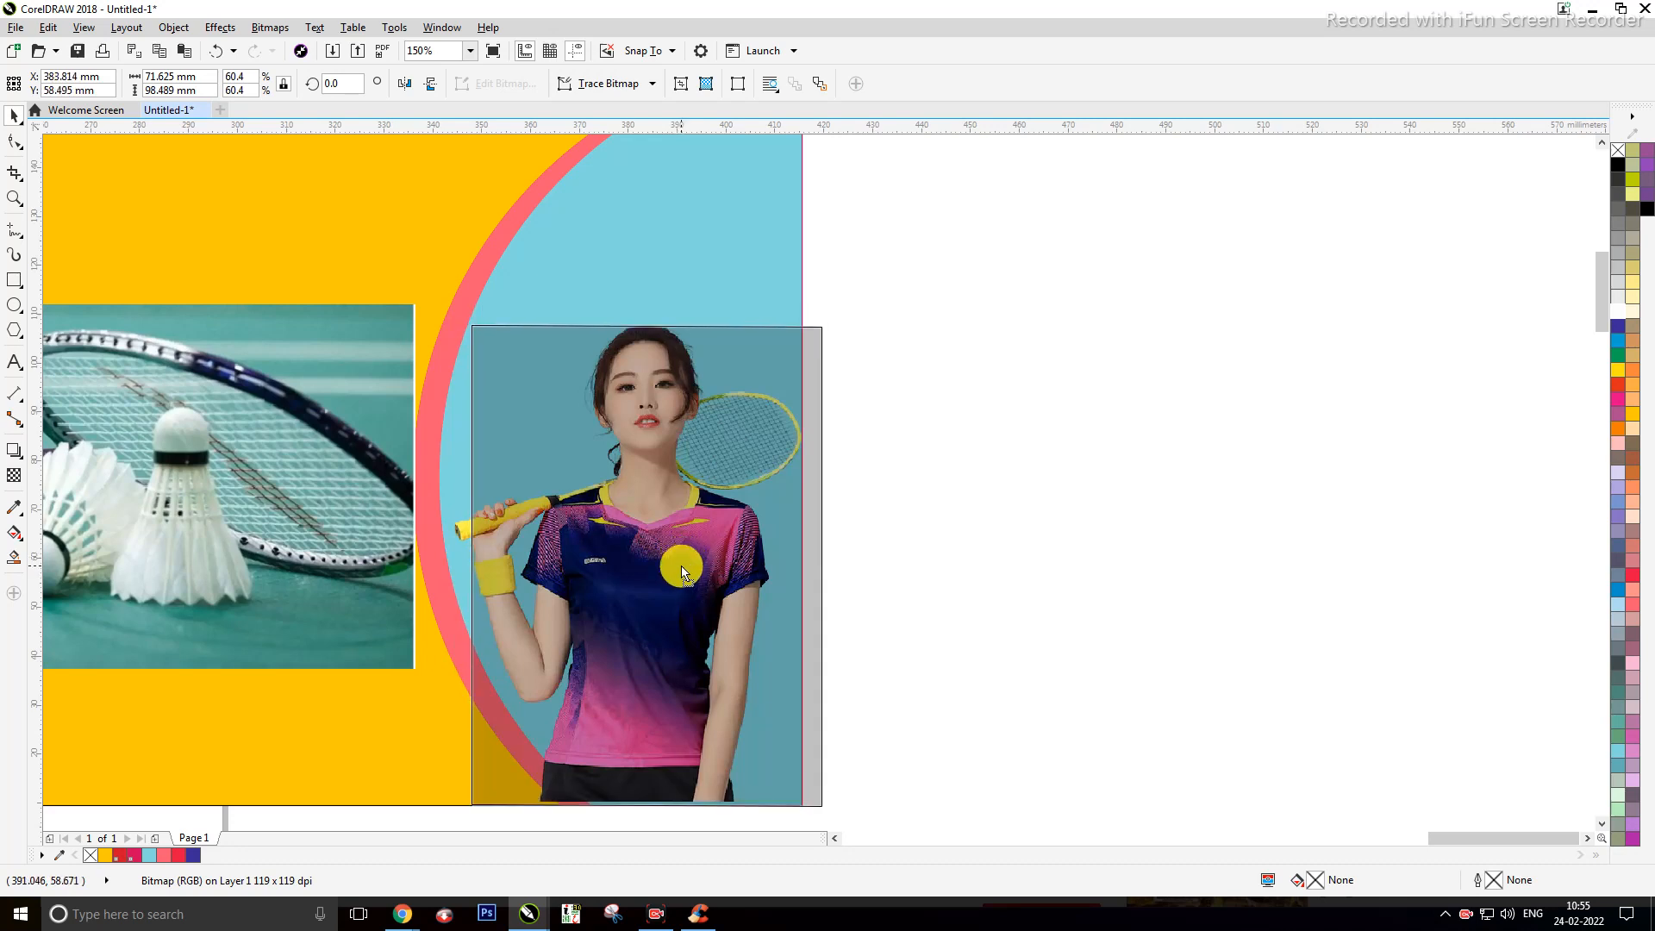
drag(682, 572, 658, 565)
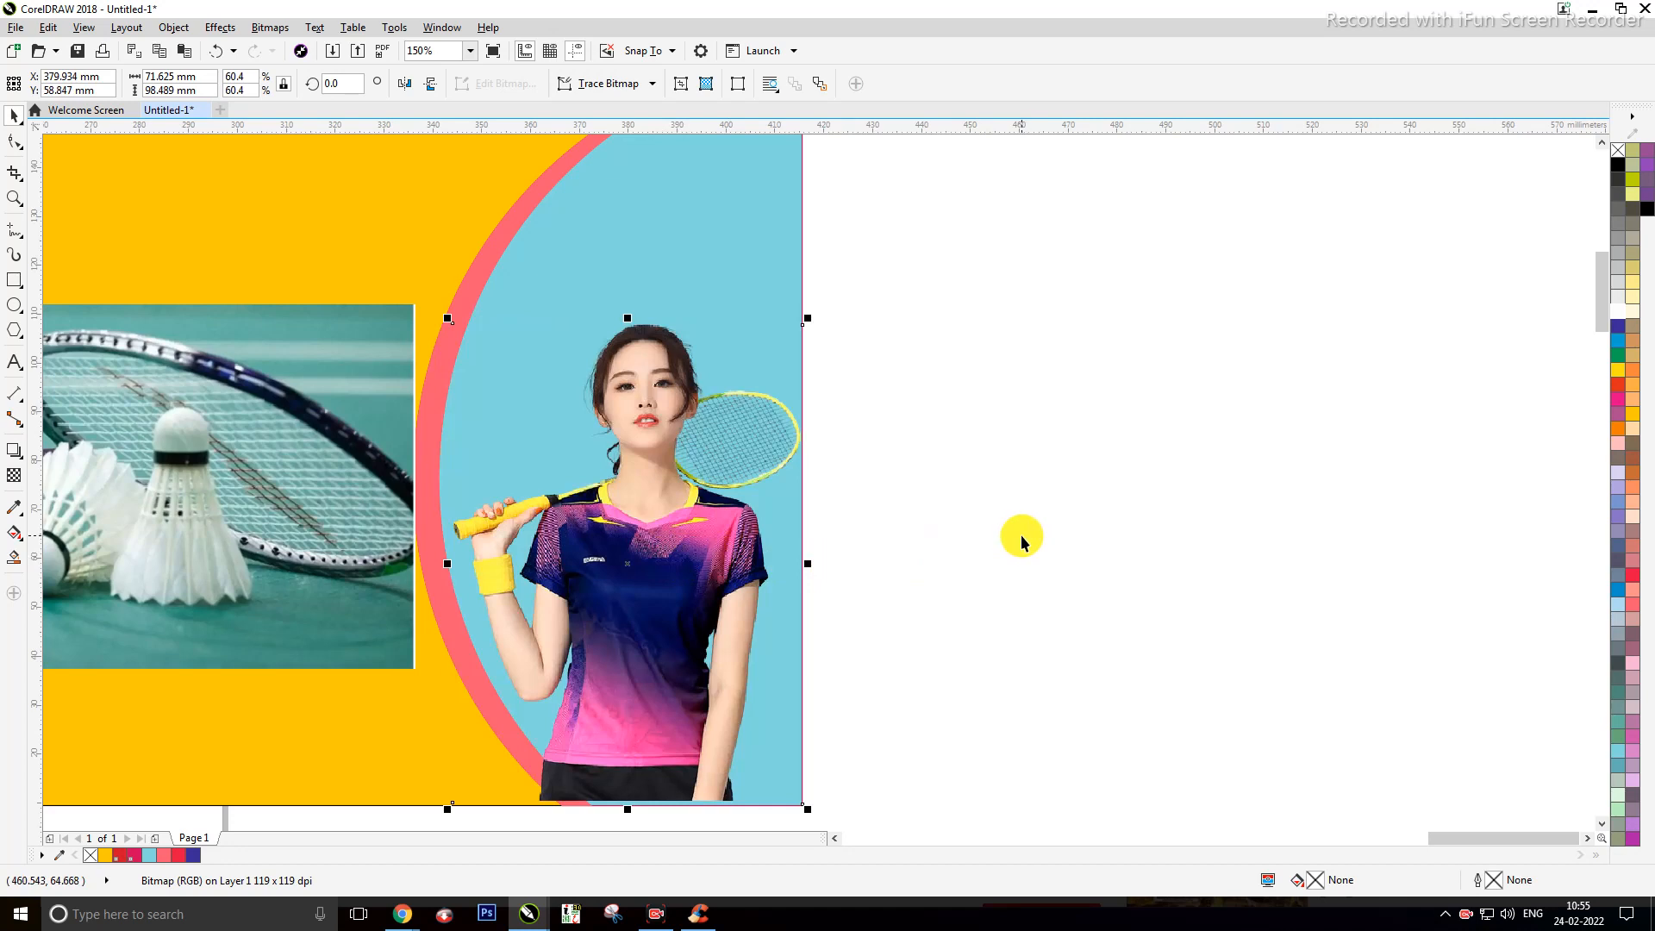
scroll(1021, 534, down, 1)
click(1100, 530)
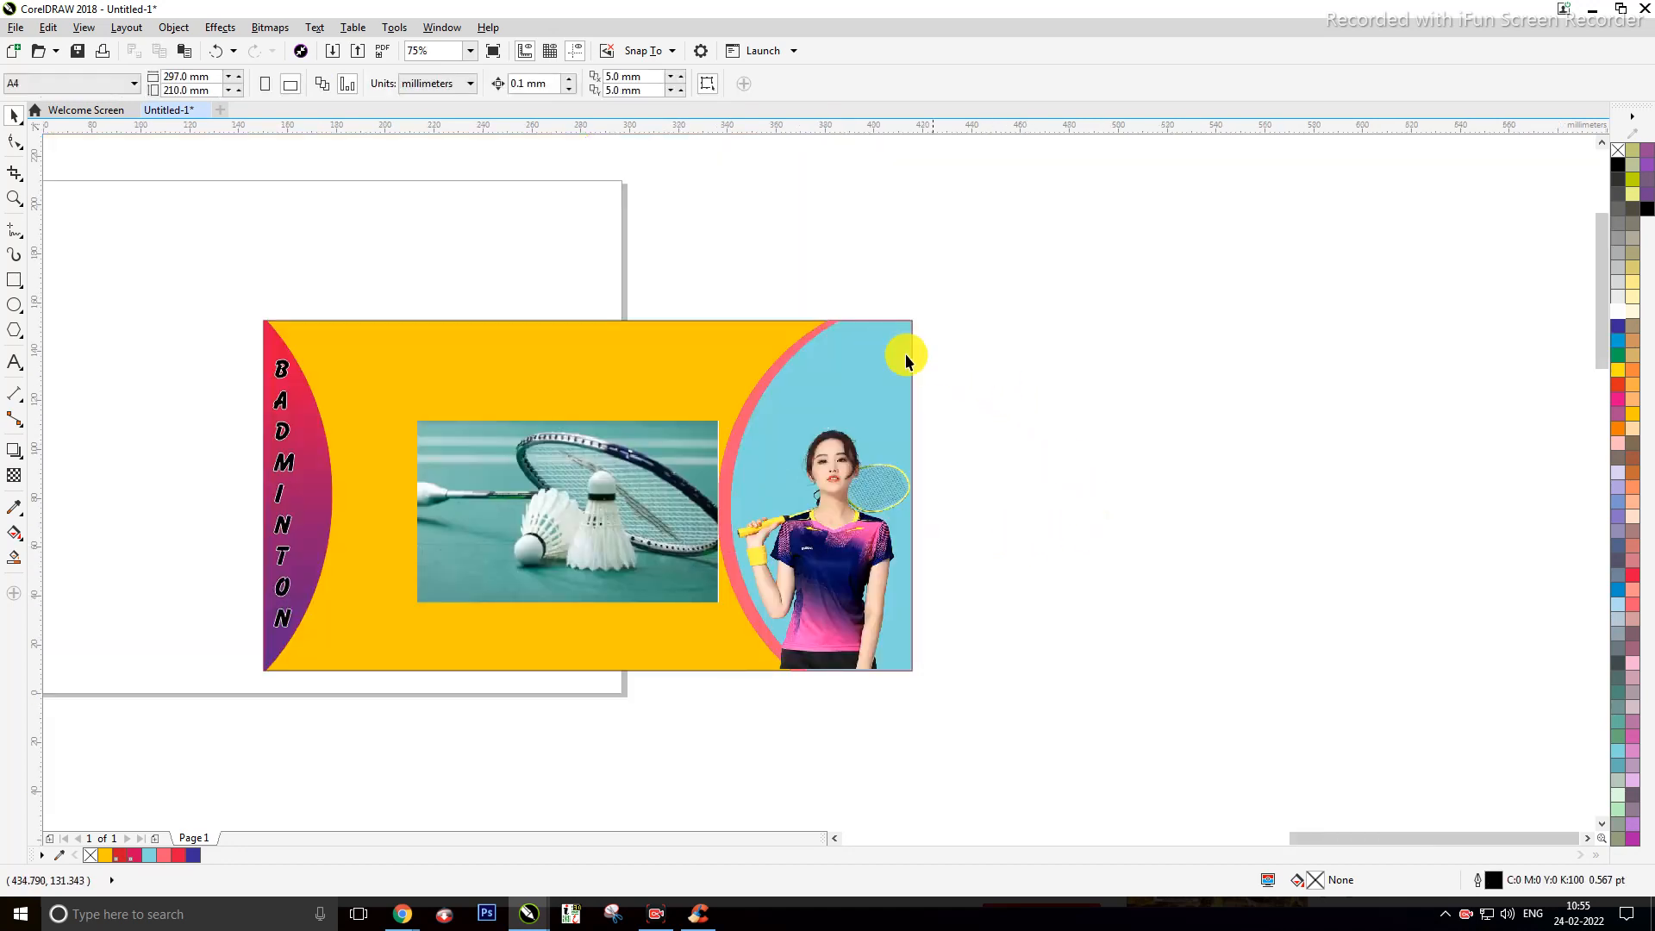
click(758, 618)
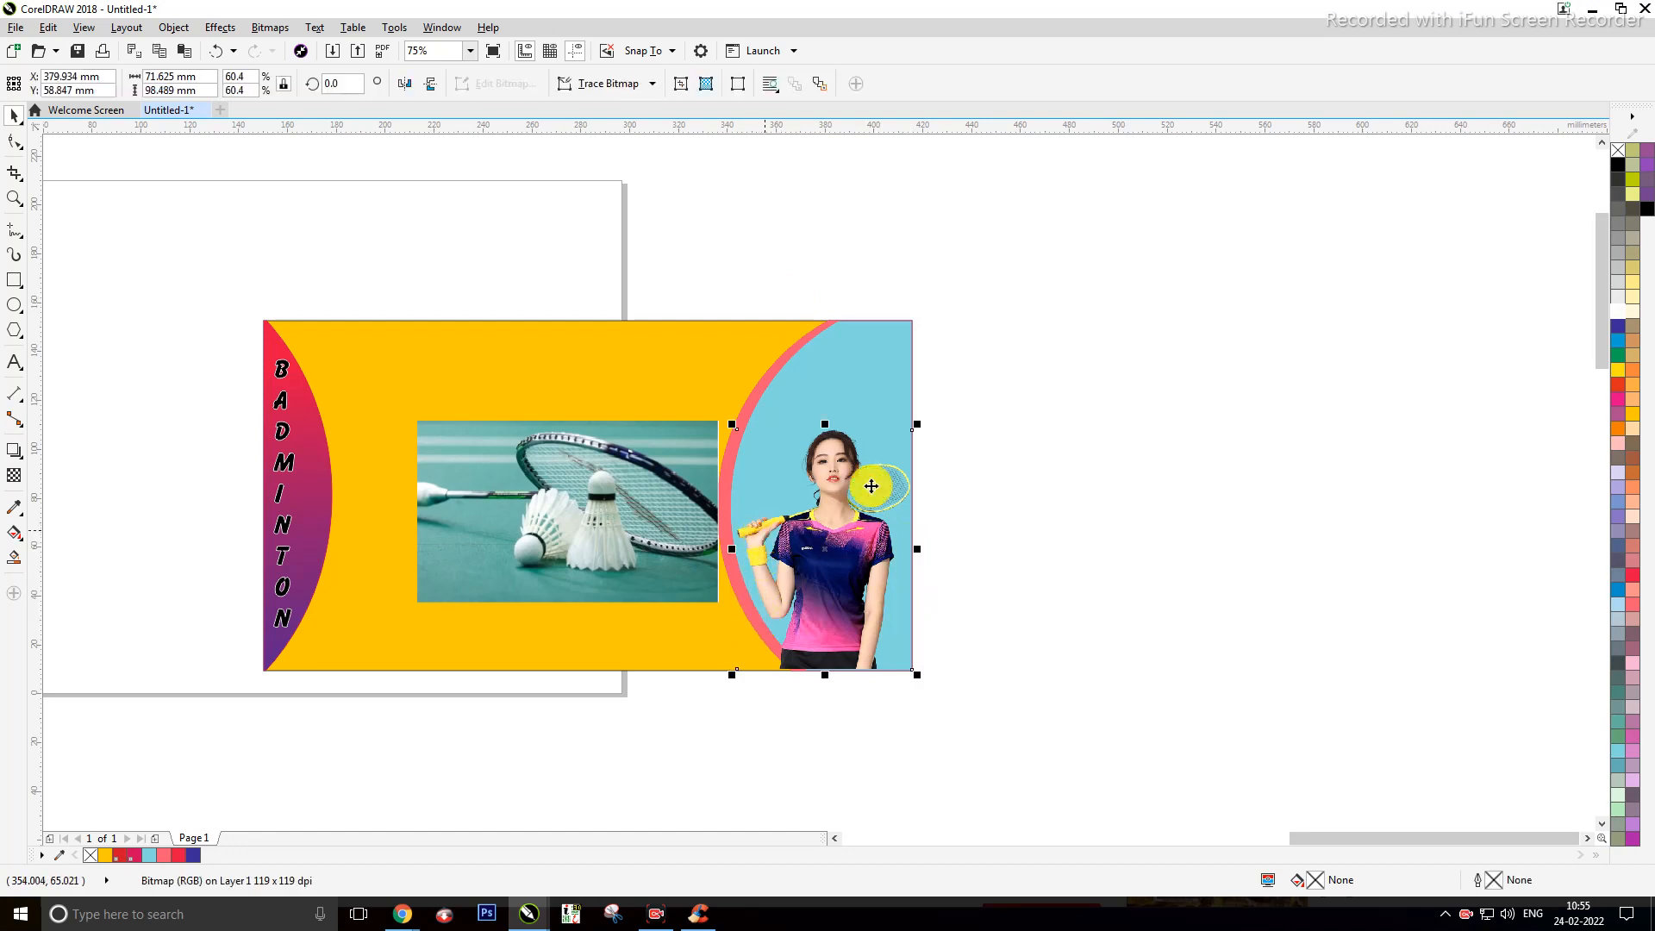
click(951, 381)
click(789, 349)
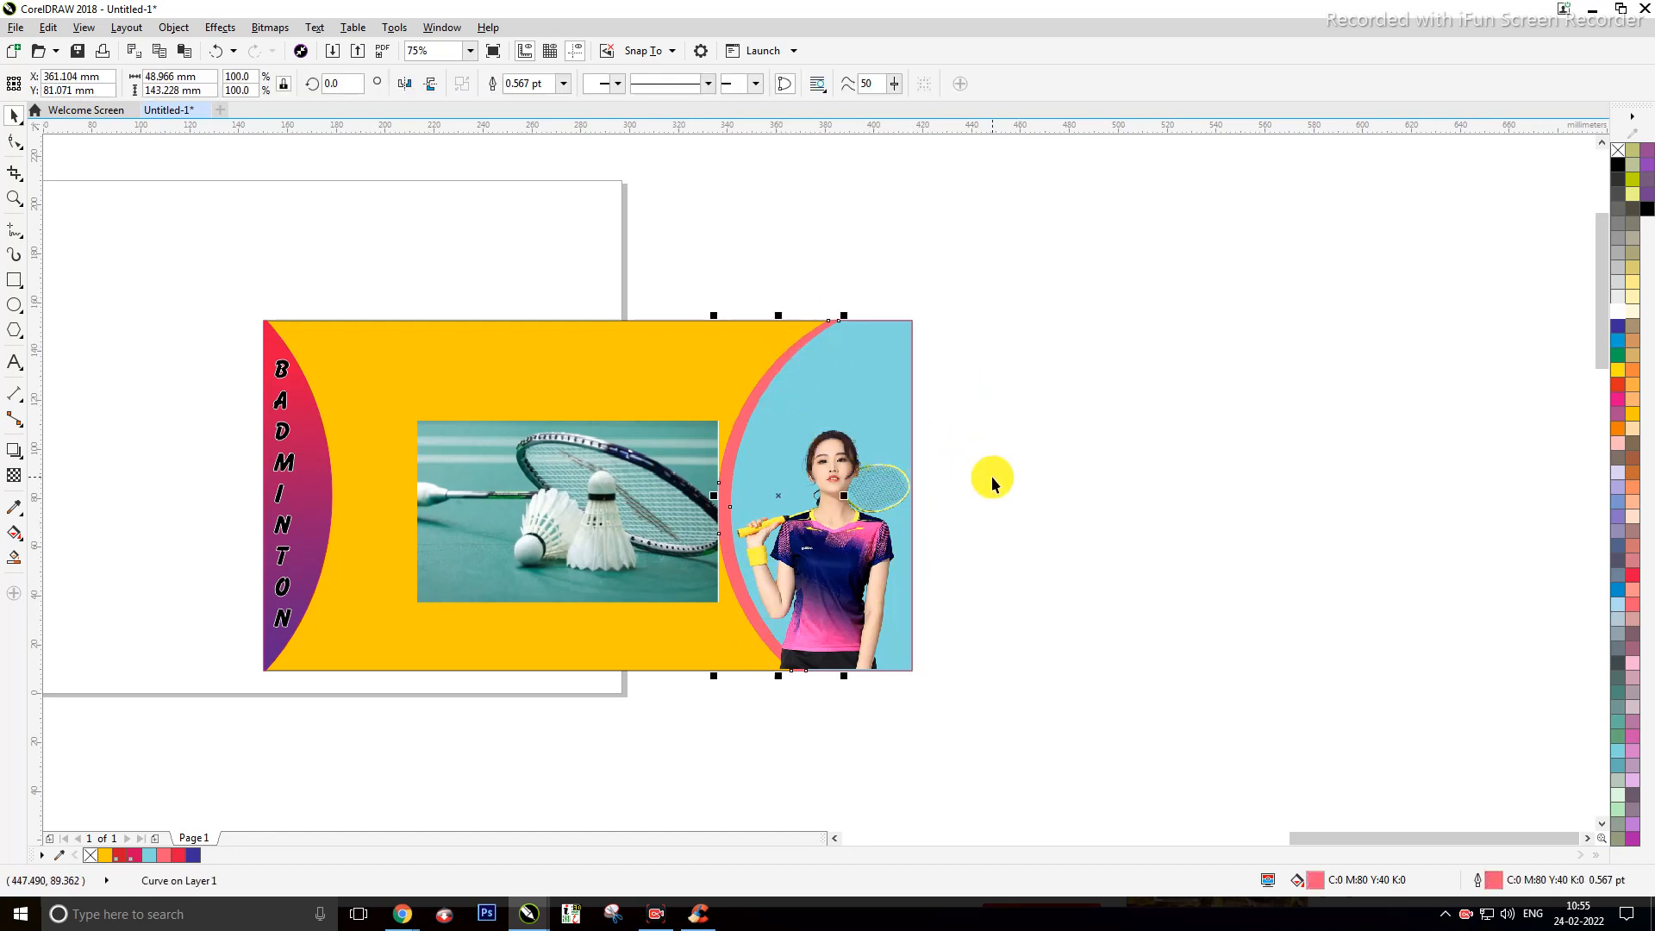
click(1064, 518)
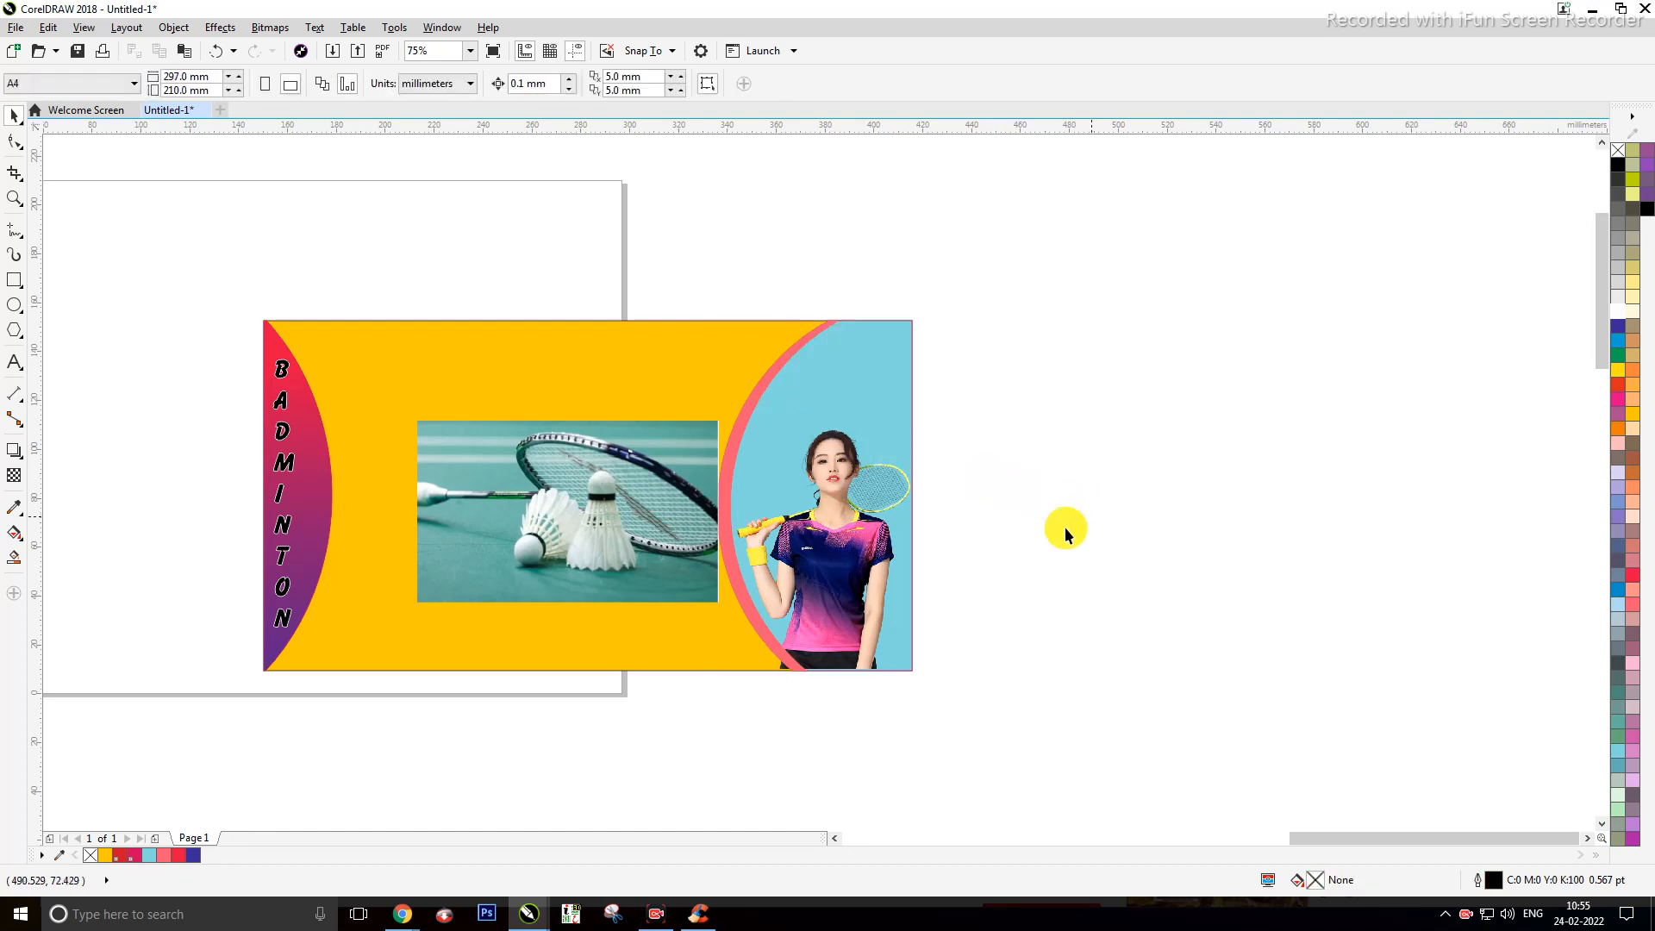
click(721, 658)
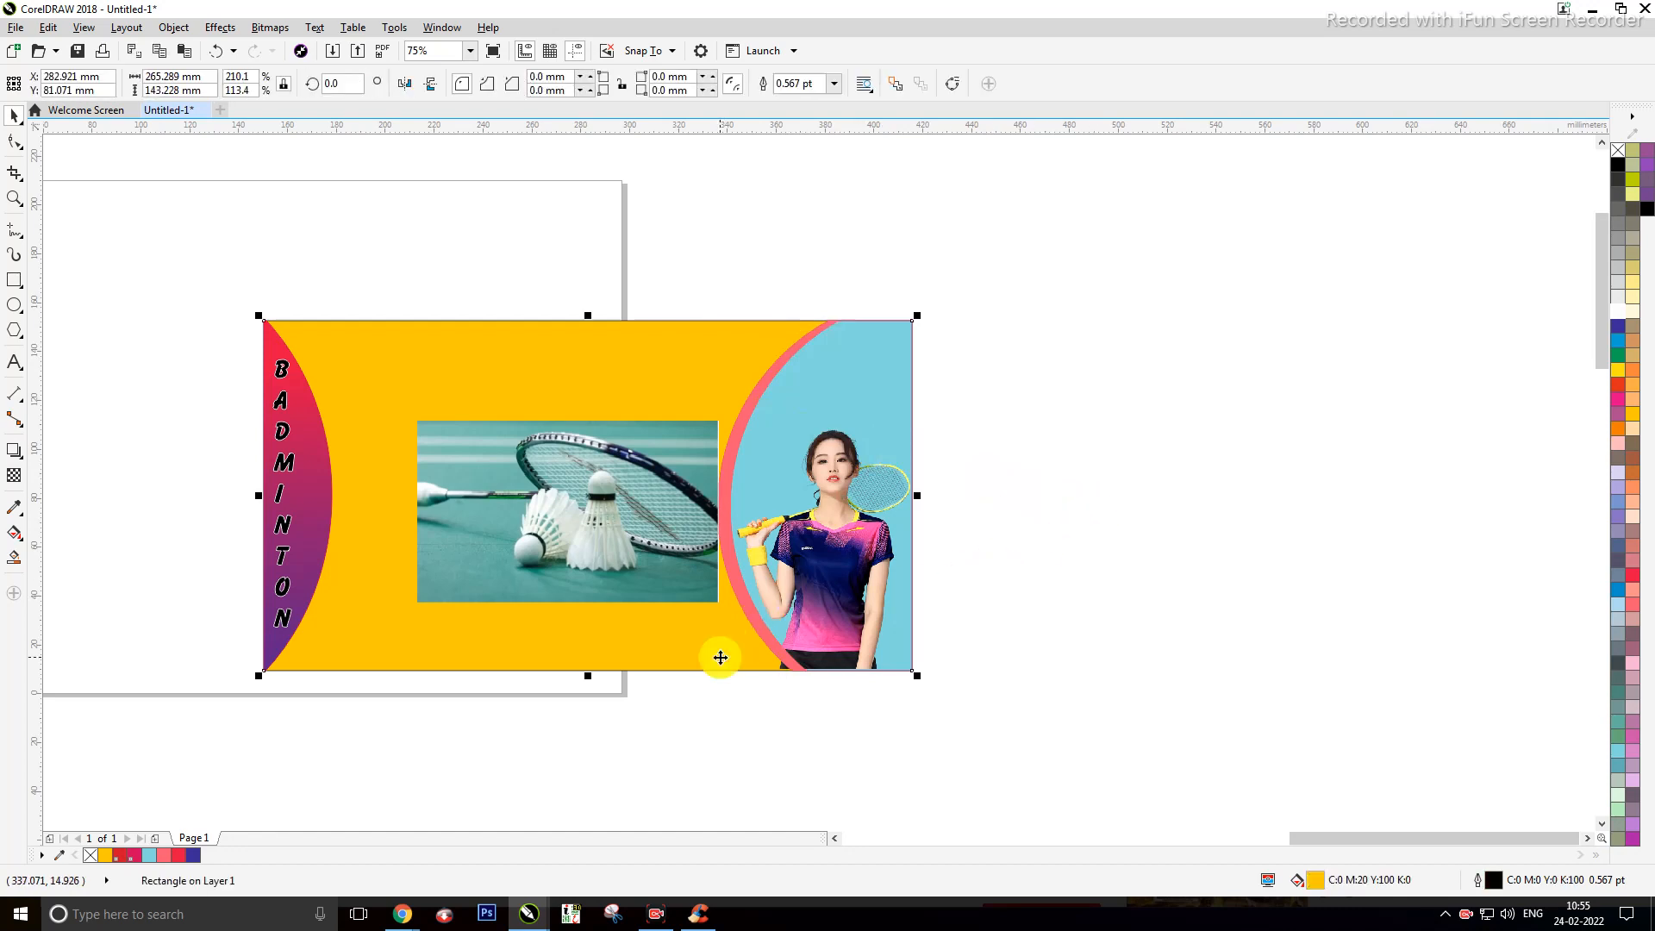
click(845, 210)
click(687, 341)
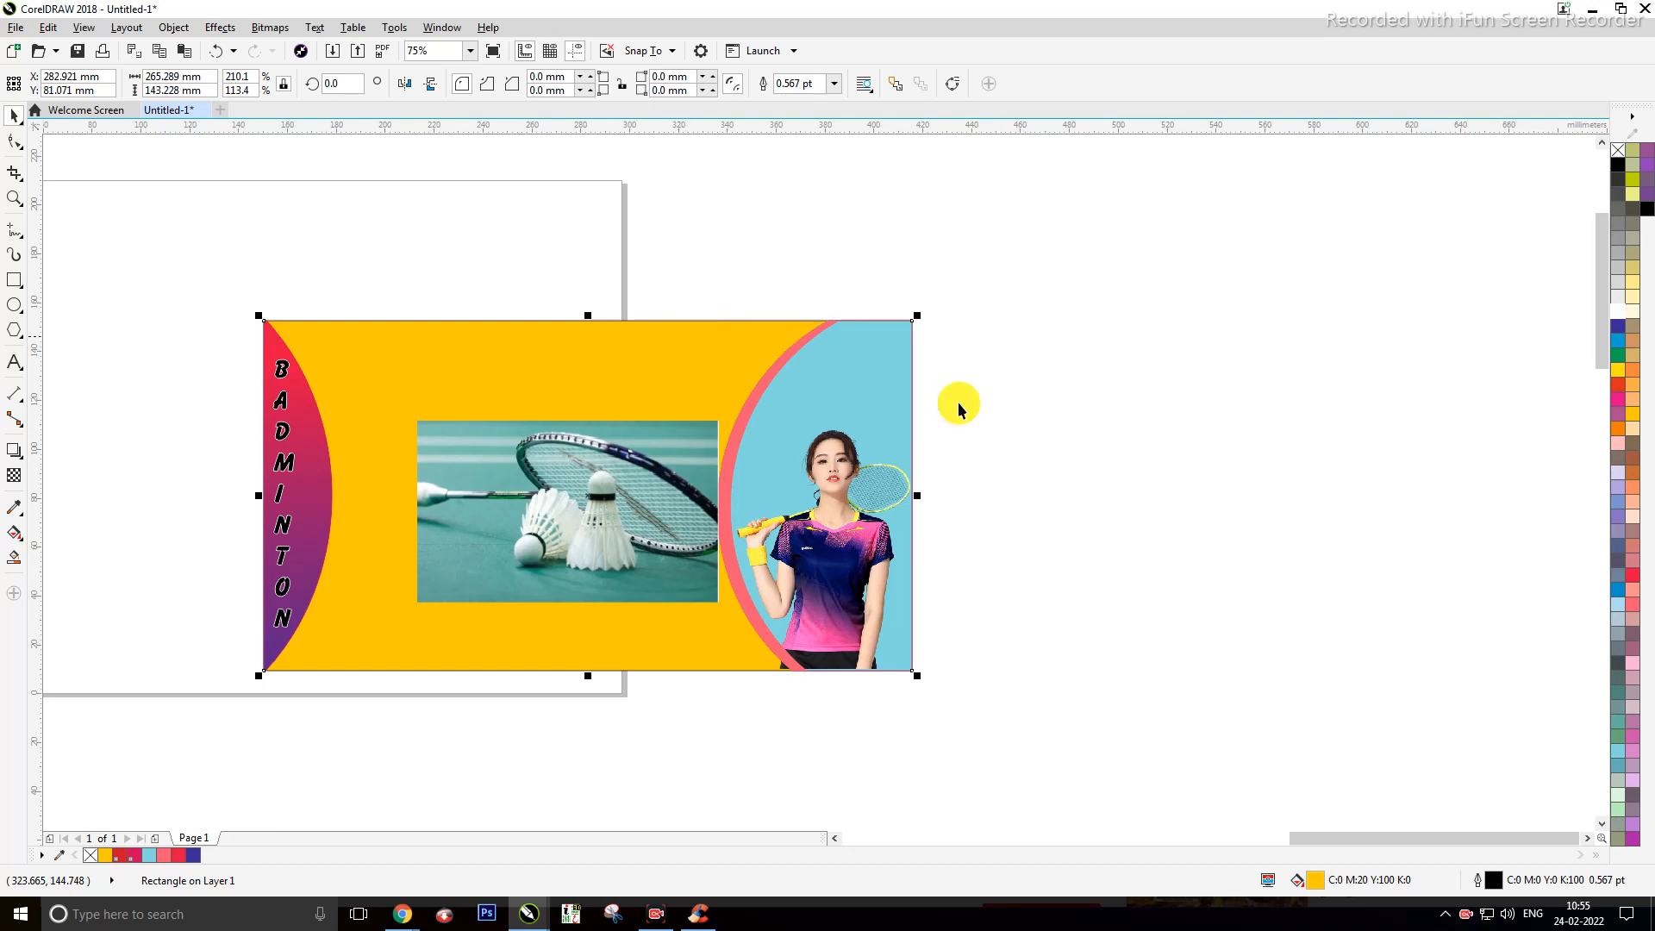
click(1141, 493)
scroll(817, 663, up, 2)
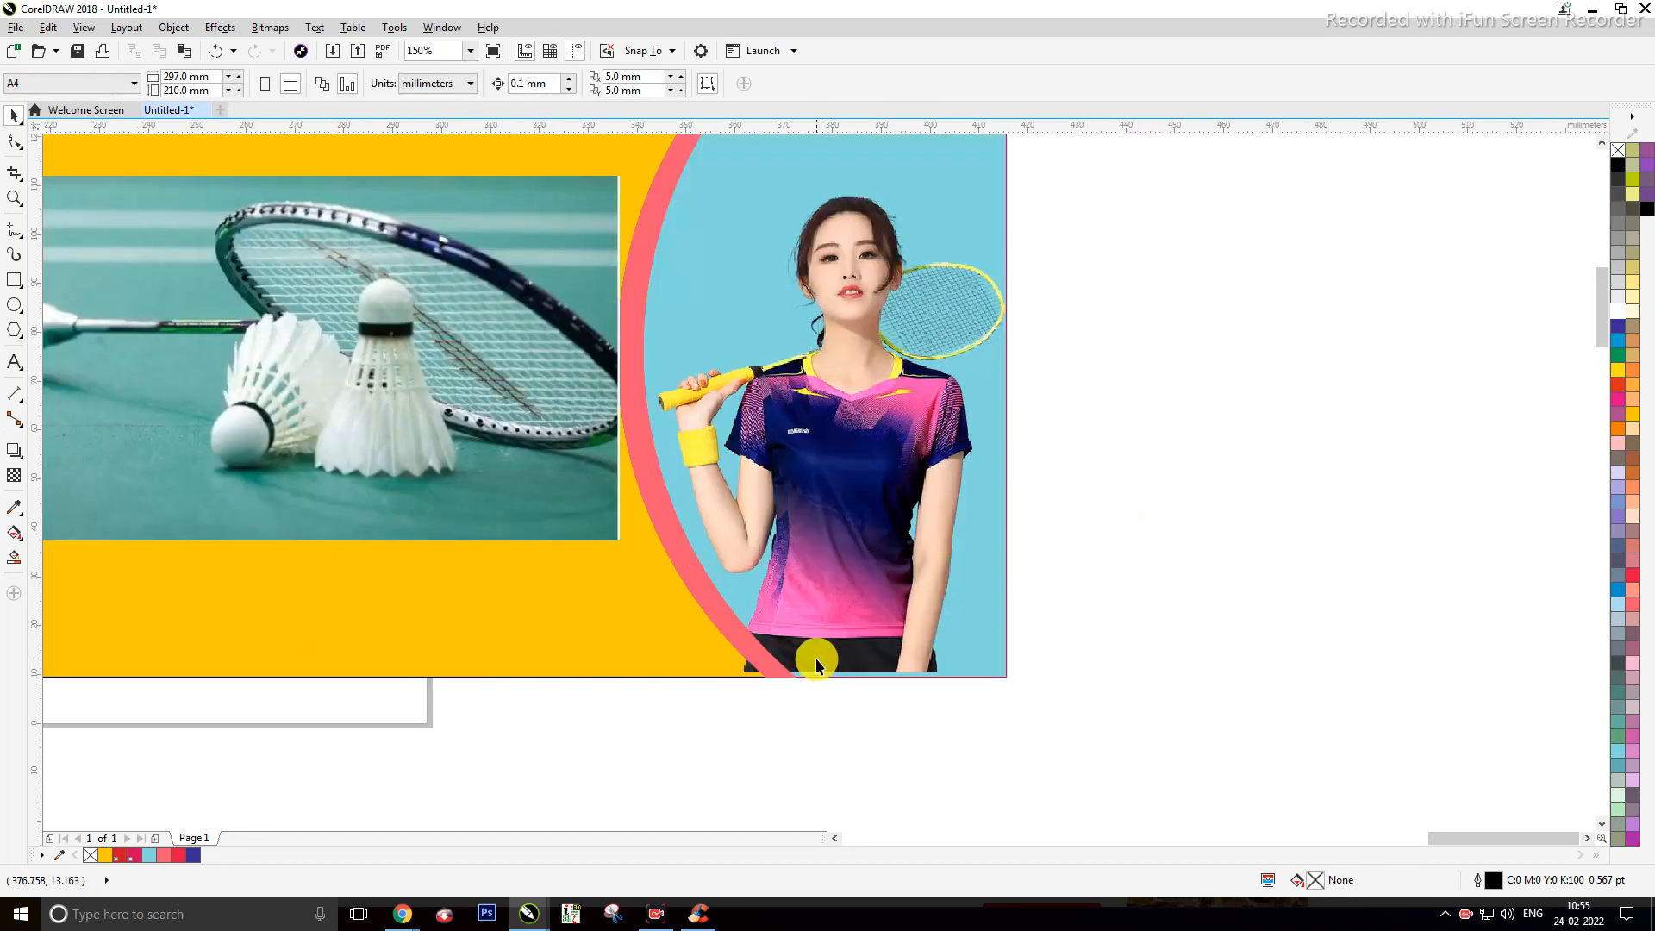
scroll(815, 659, down, 2)
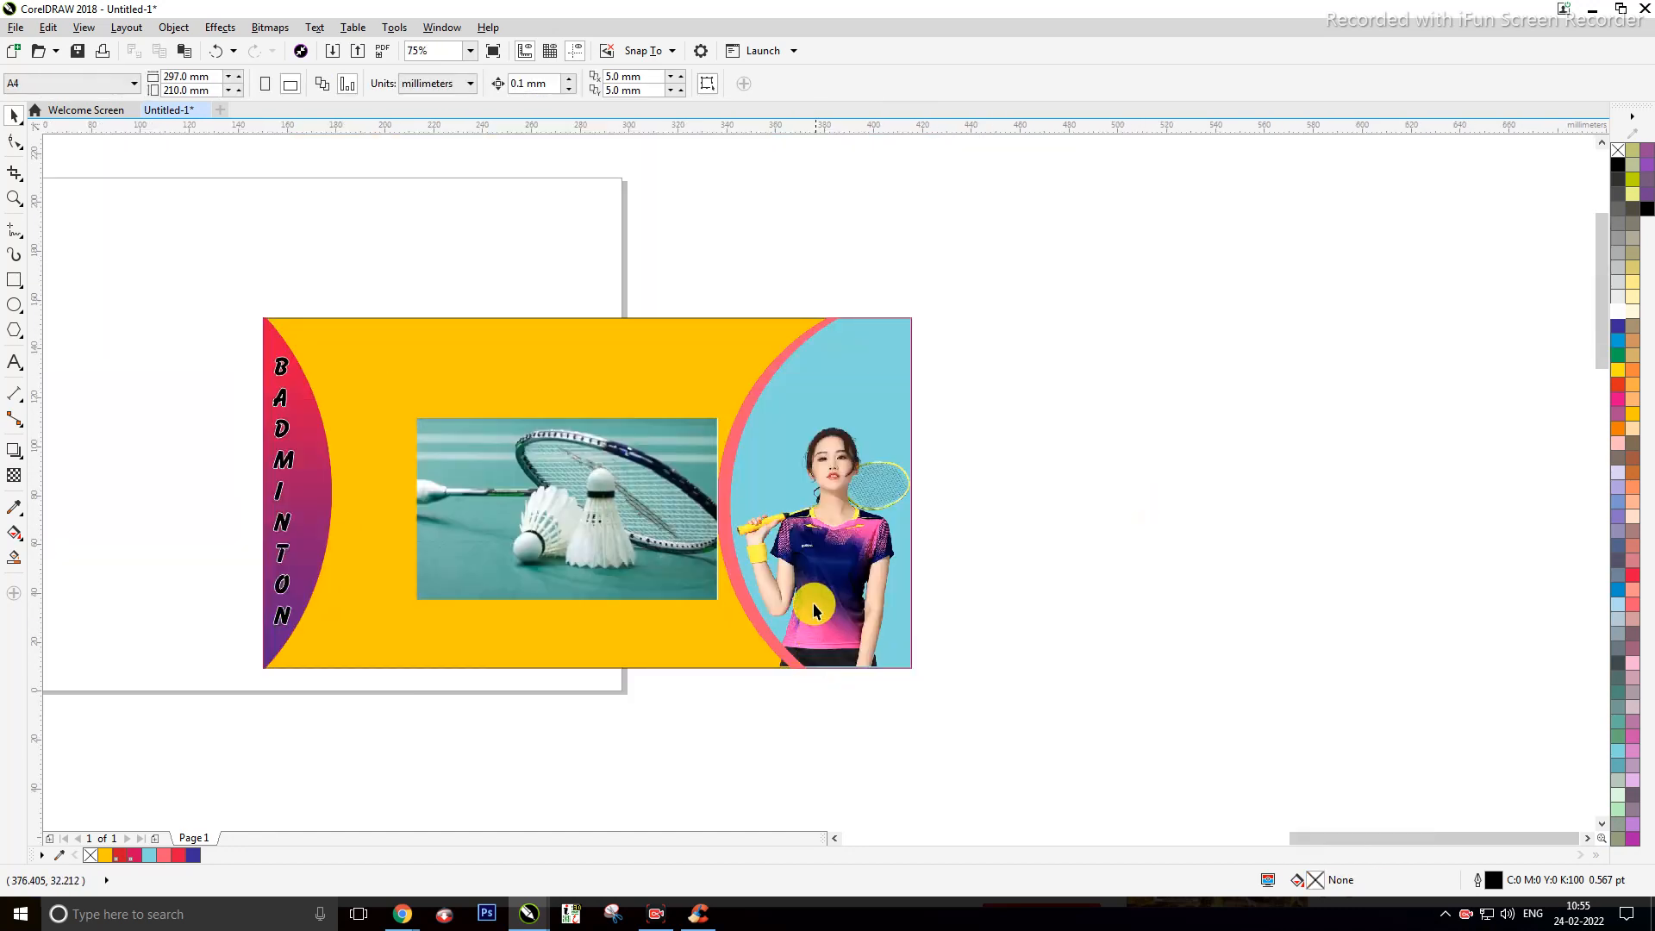
Step: Move the underlined Badminton heading onto the yellow background, centred above the badminton photo
scroll(774, 559, down, 2)
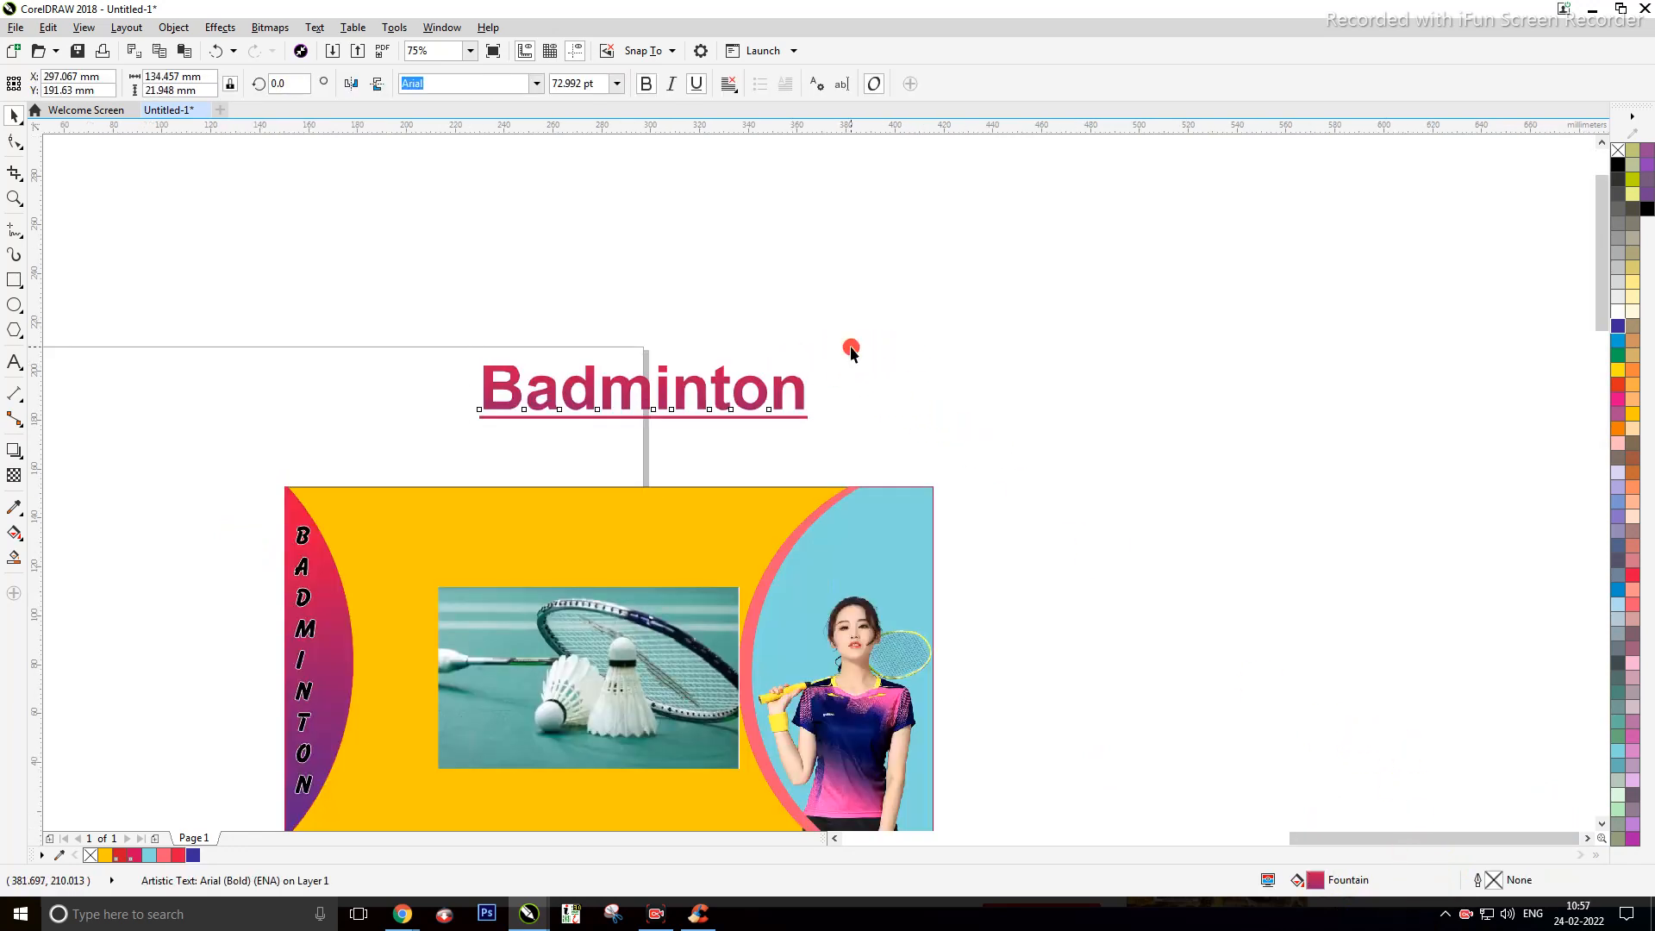
drag(740, 387, 676, 520)
click(764, 355)
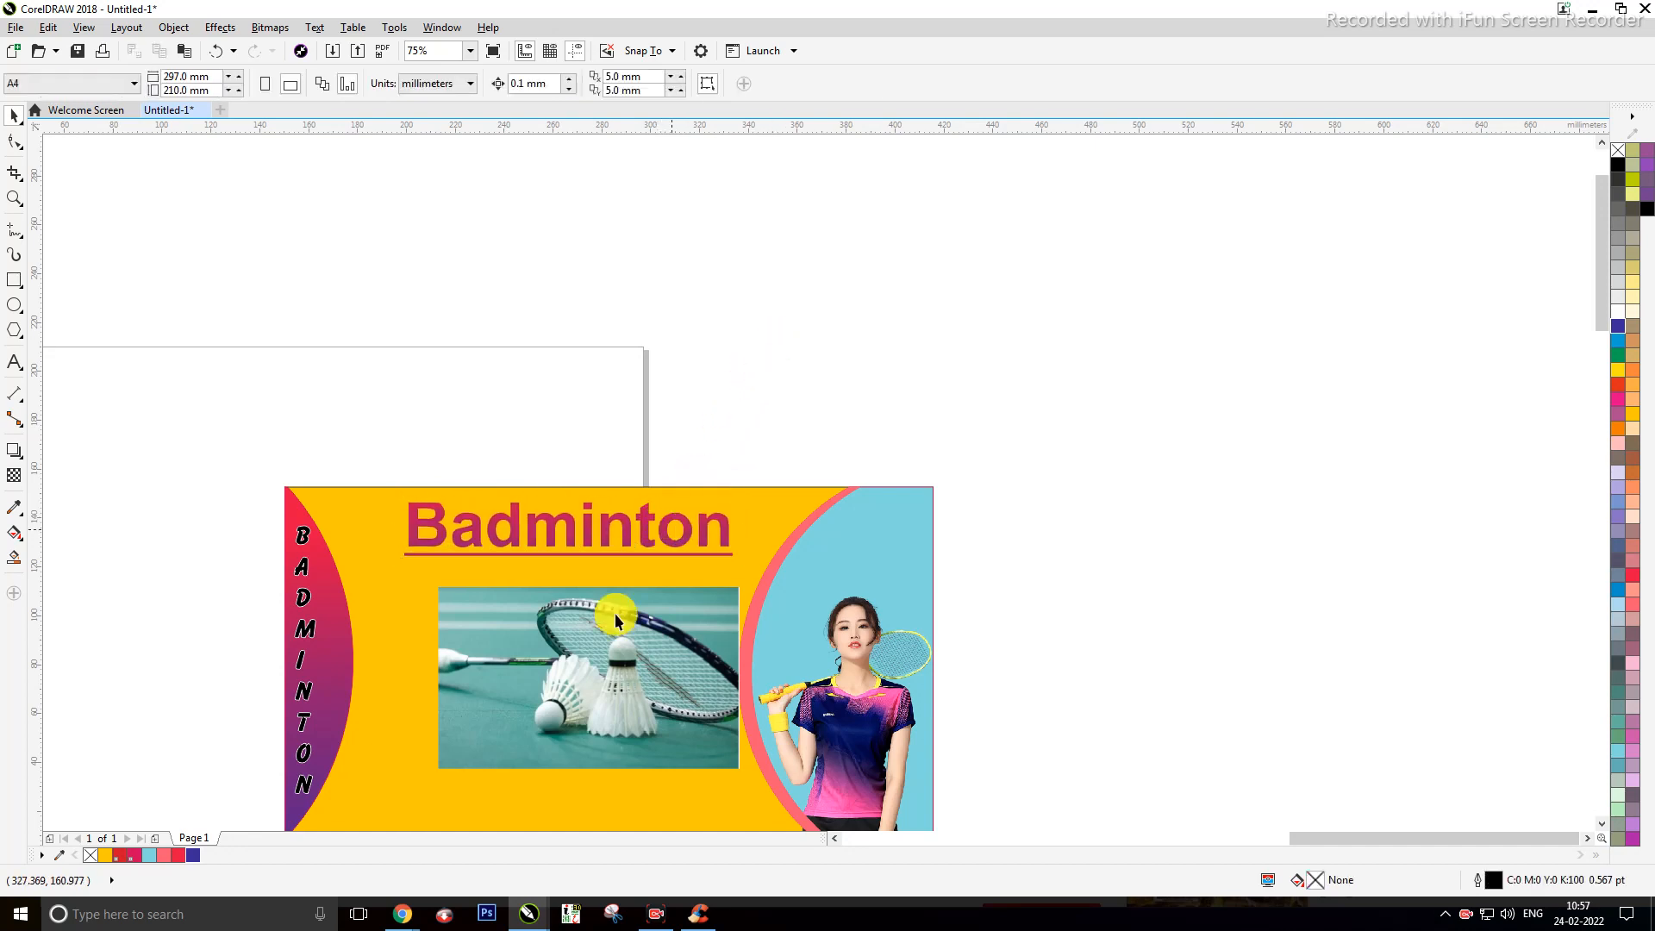
Step: Shift the badminton photo slightly left, to about X 266 mm, Y 75 mm
click(528, 709)
drag(527, 708, 528, 708)
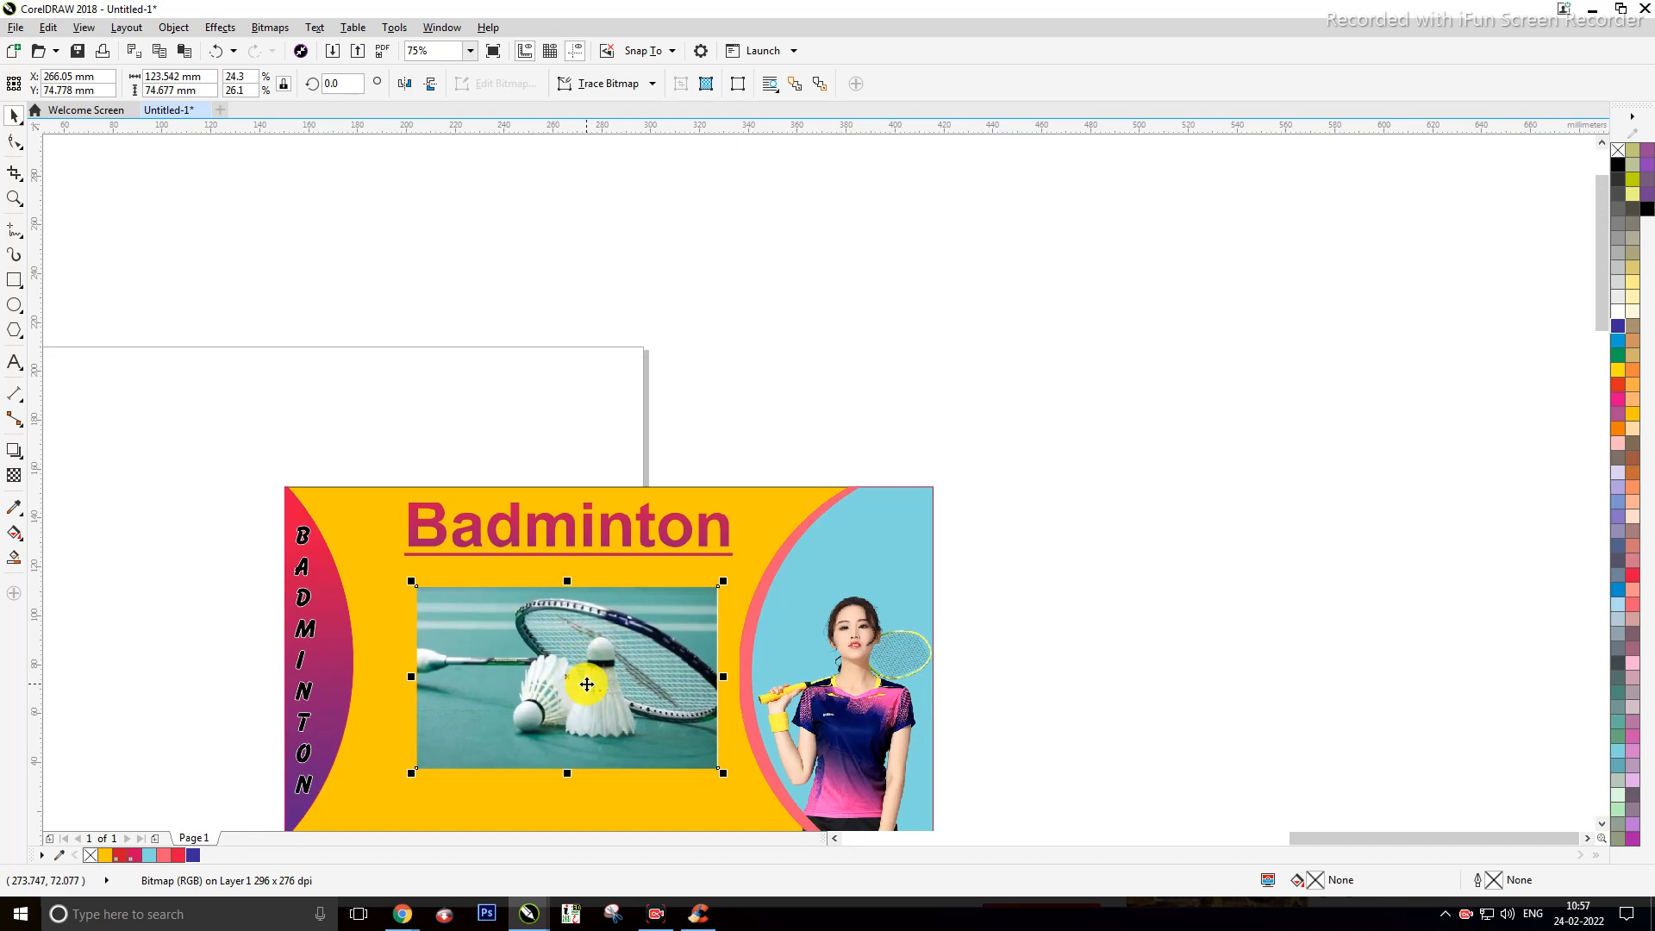
scroll(582, 676, down, 2)
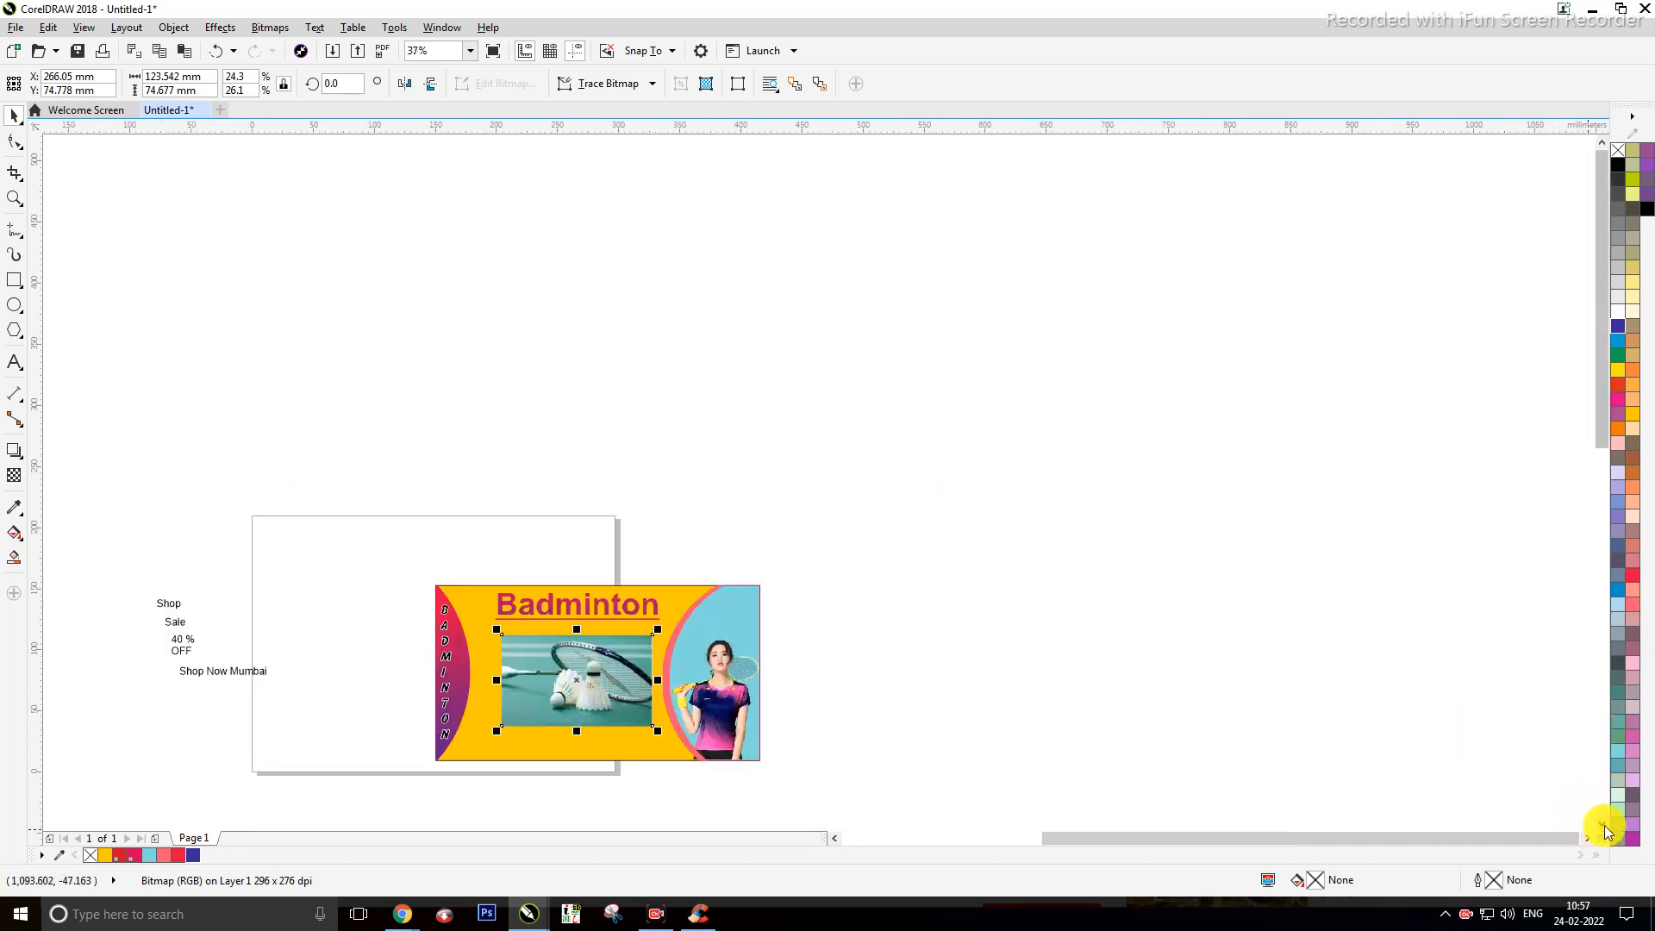
scroll(1603, 824, down, 2)
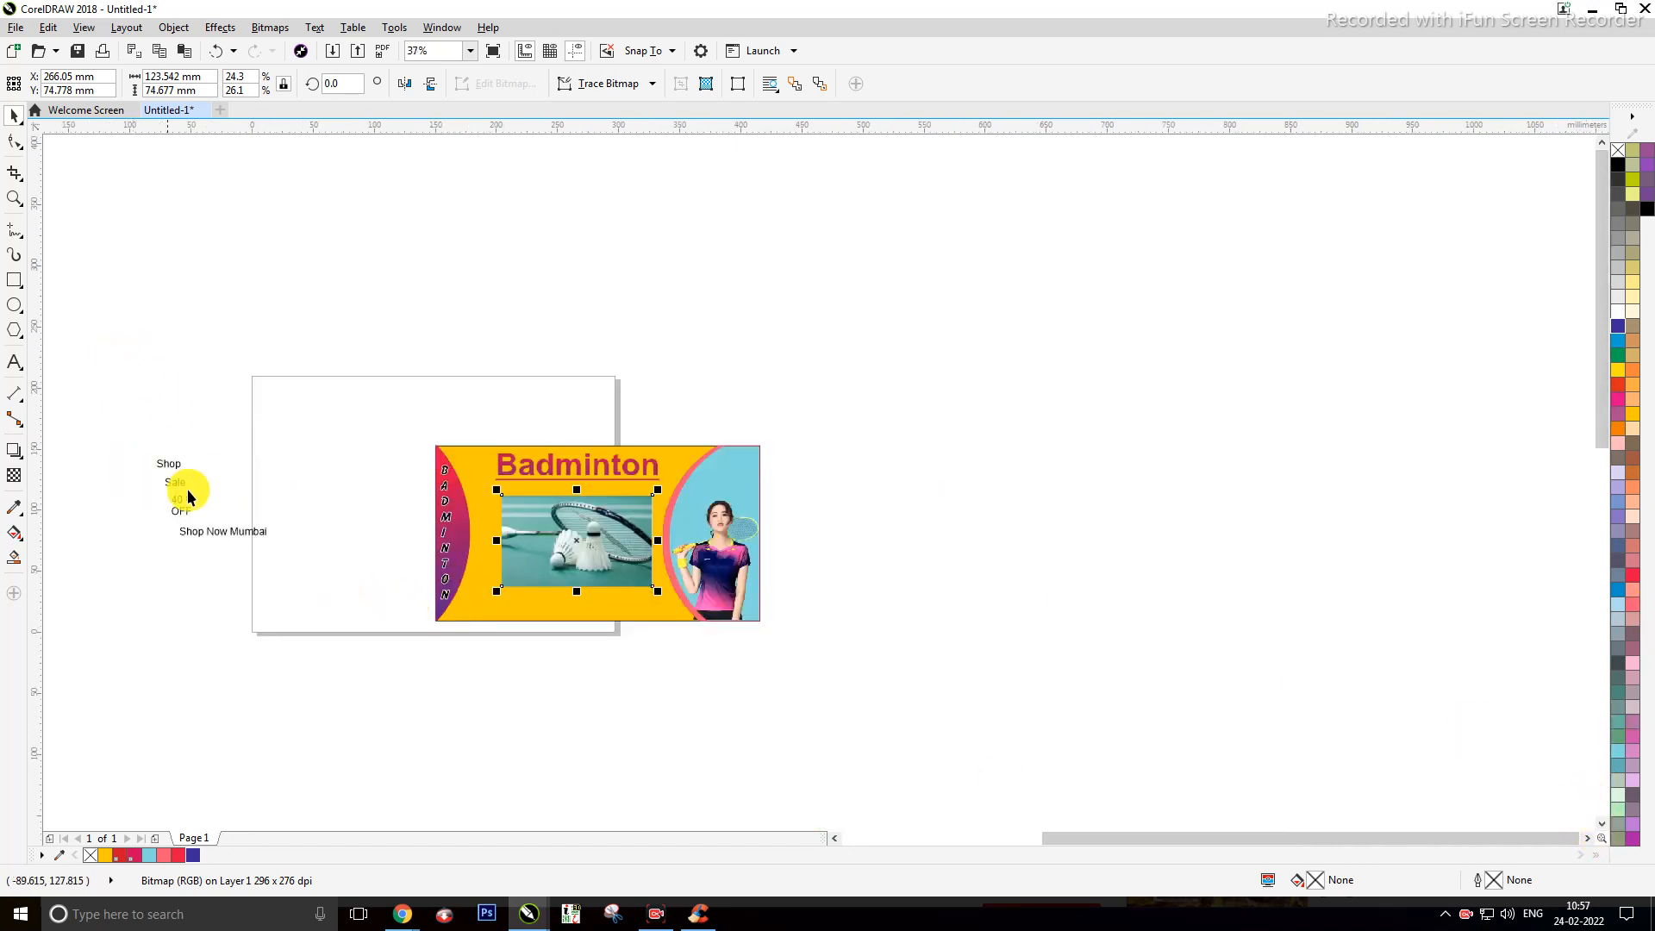
Step: Move the Badminton heading left to about X 245 mm, Y 134 mm, making room beside it
click(297, 386)
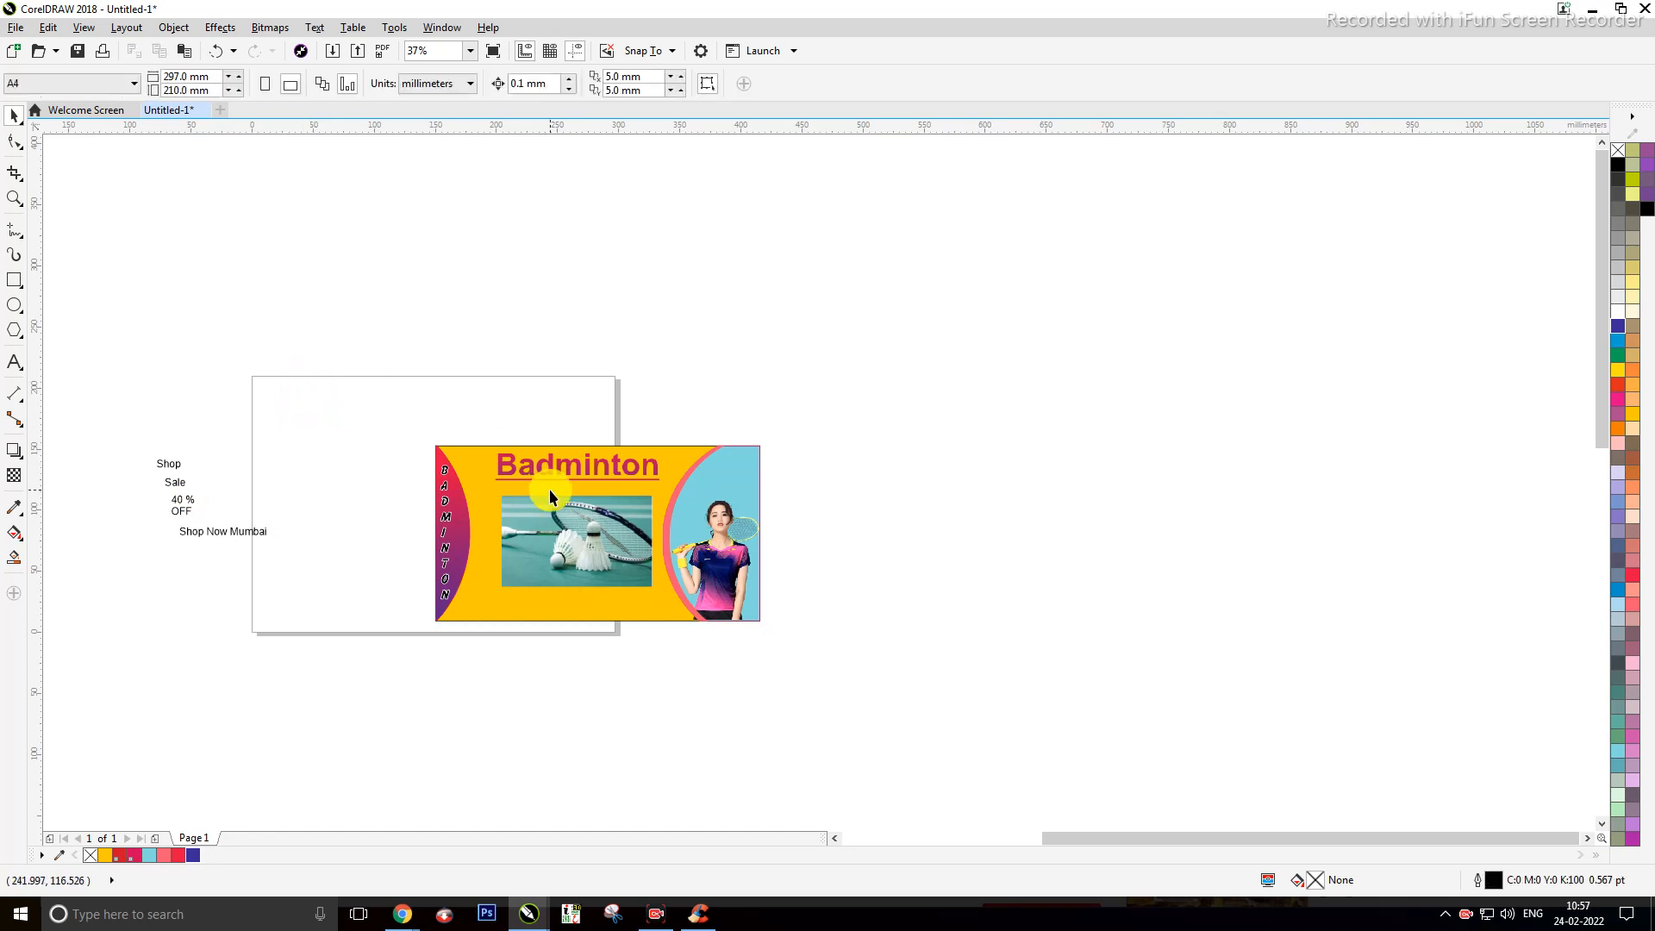
scroll(584, 486, up, 2)
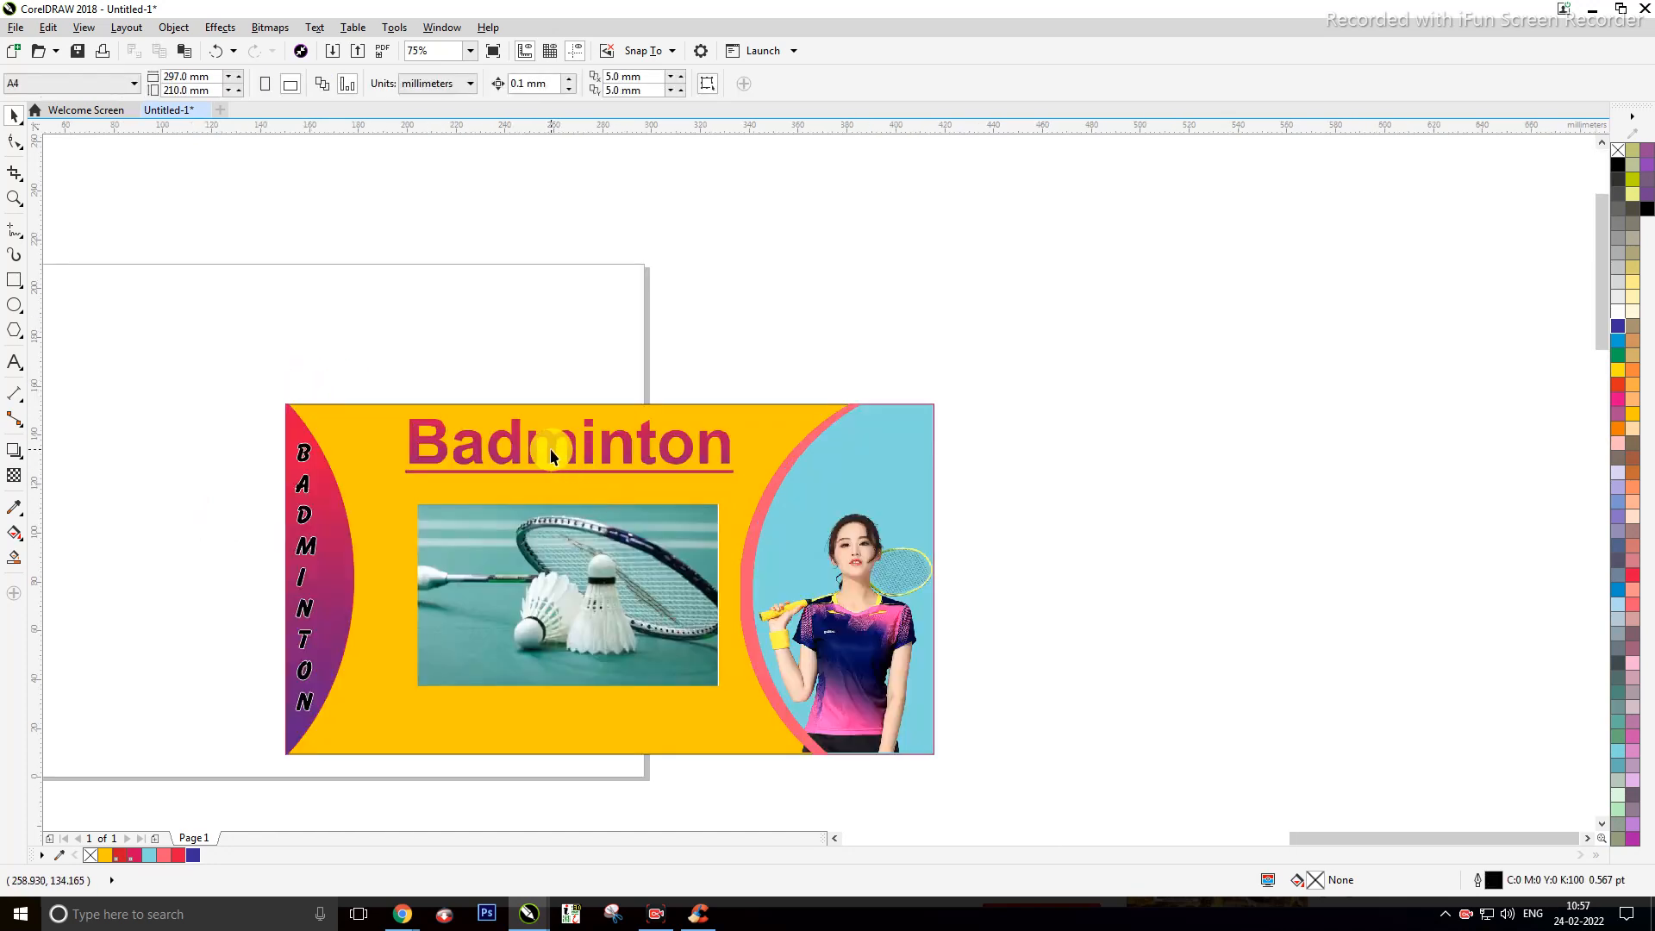
drag(552, 455, 500, 459)
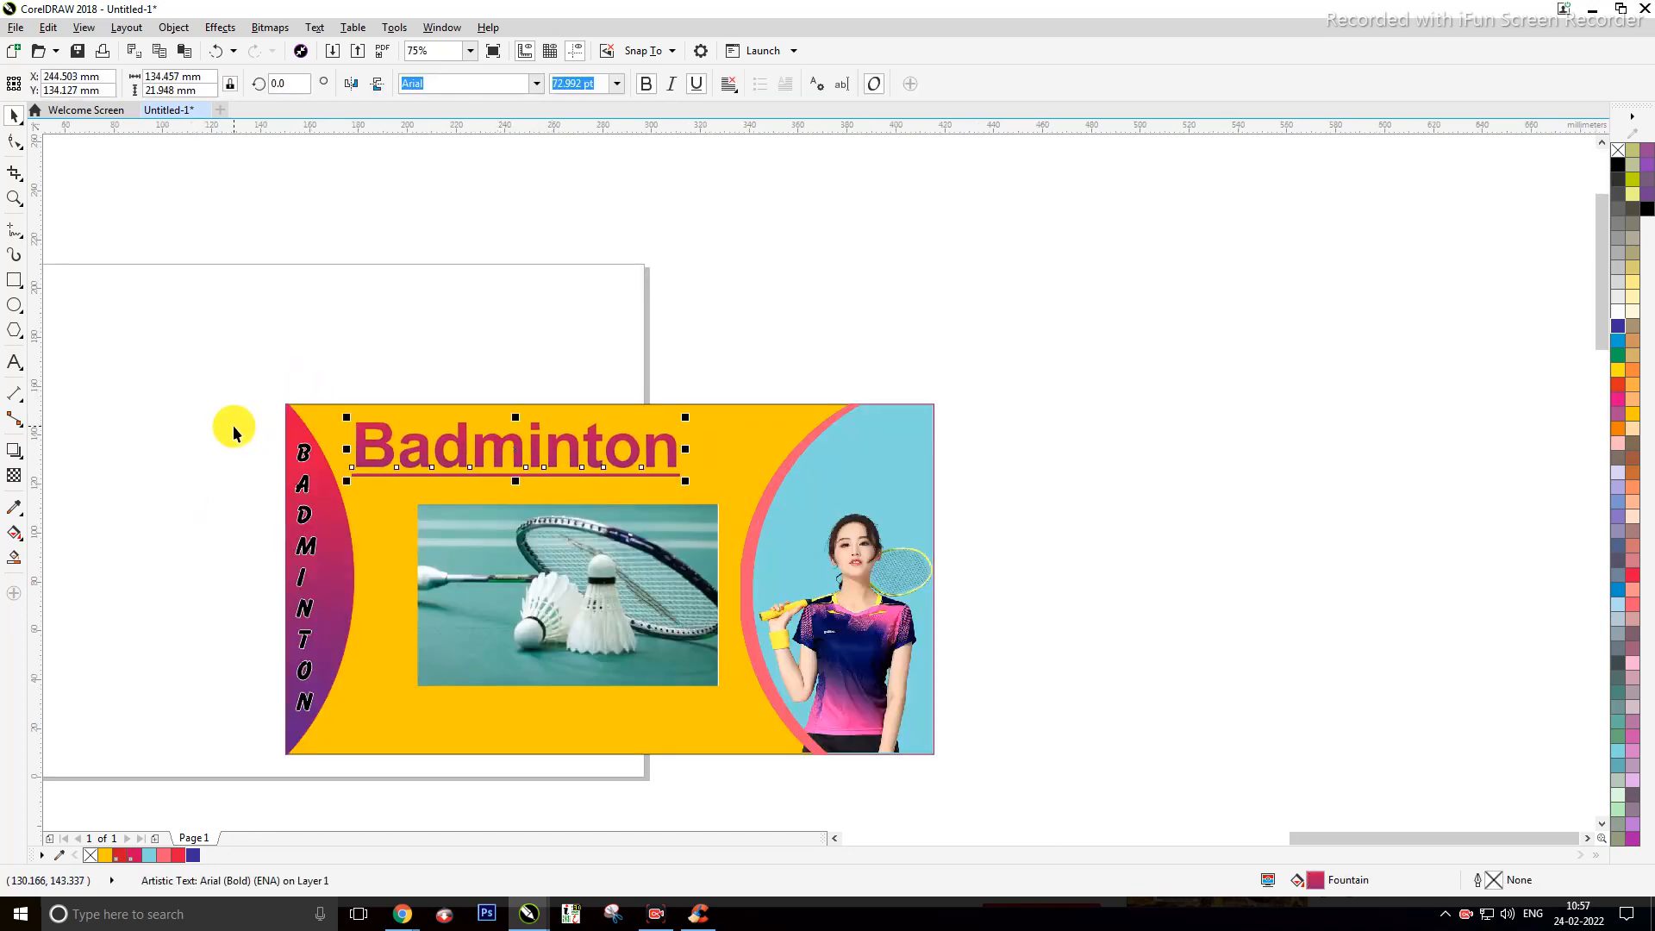
Step: Enlarge the loose Shop text beside the page to 61 pt and make it bold
scroll(240, 425, down, 2)
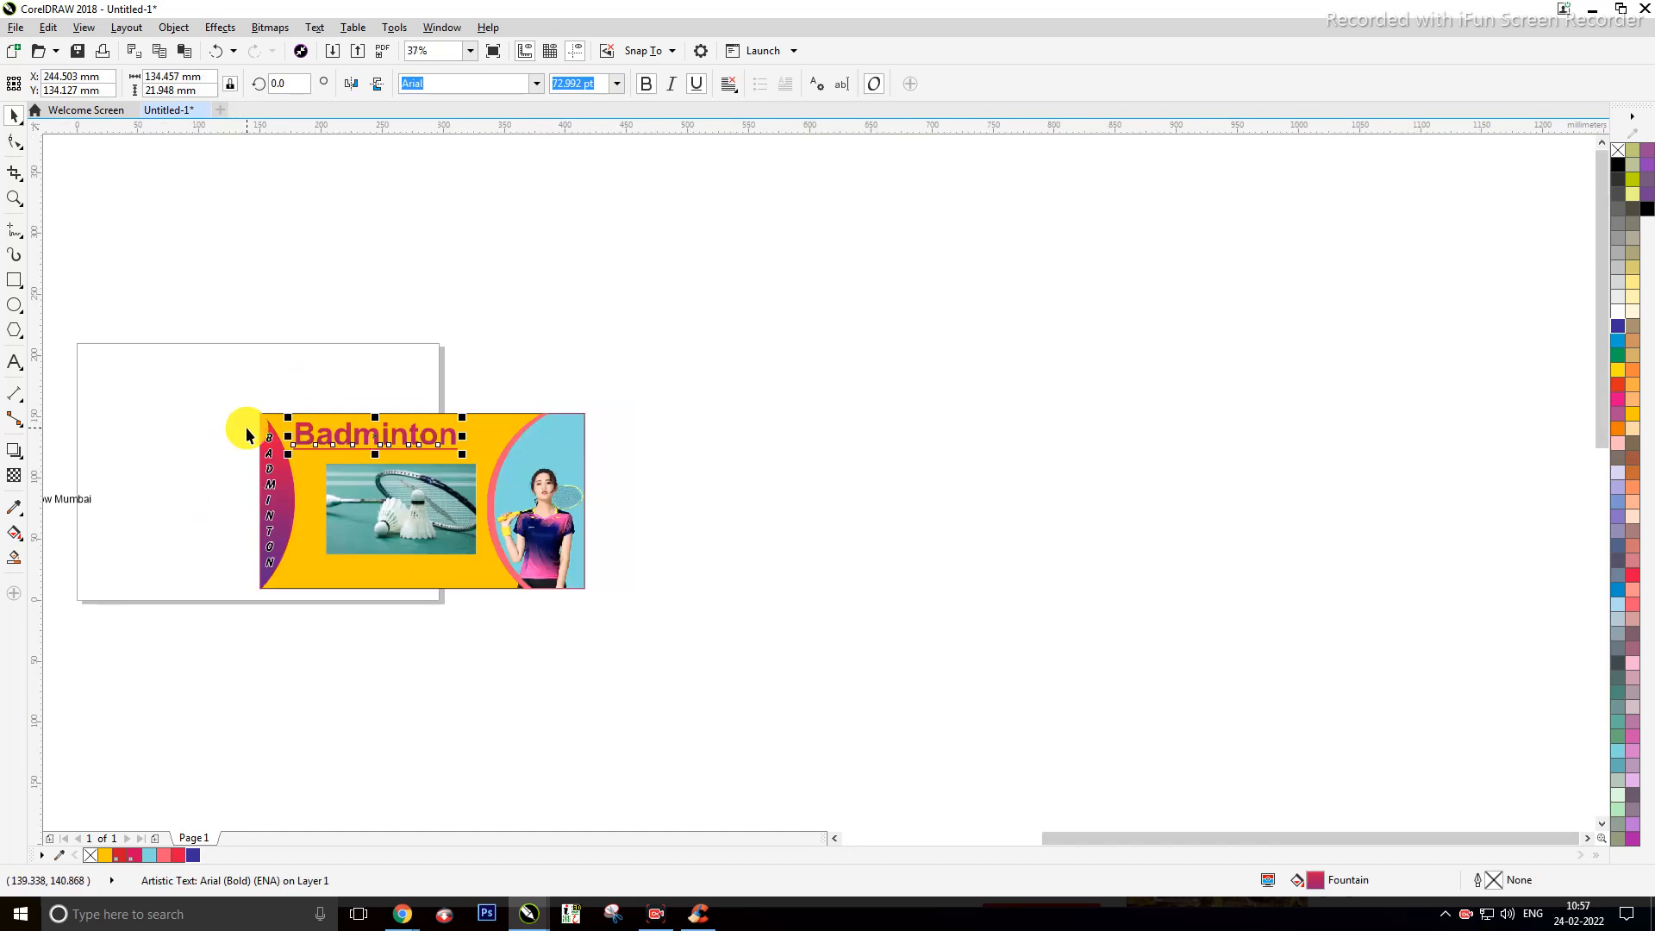
click(833, 839)
drag(373, 407, 500, 409)
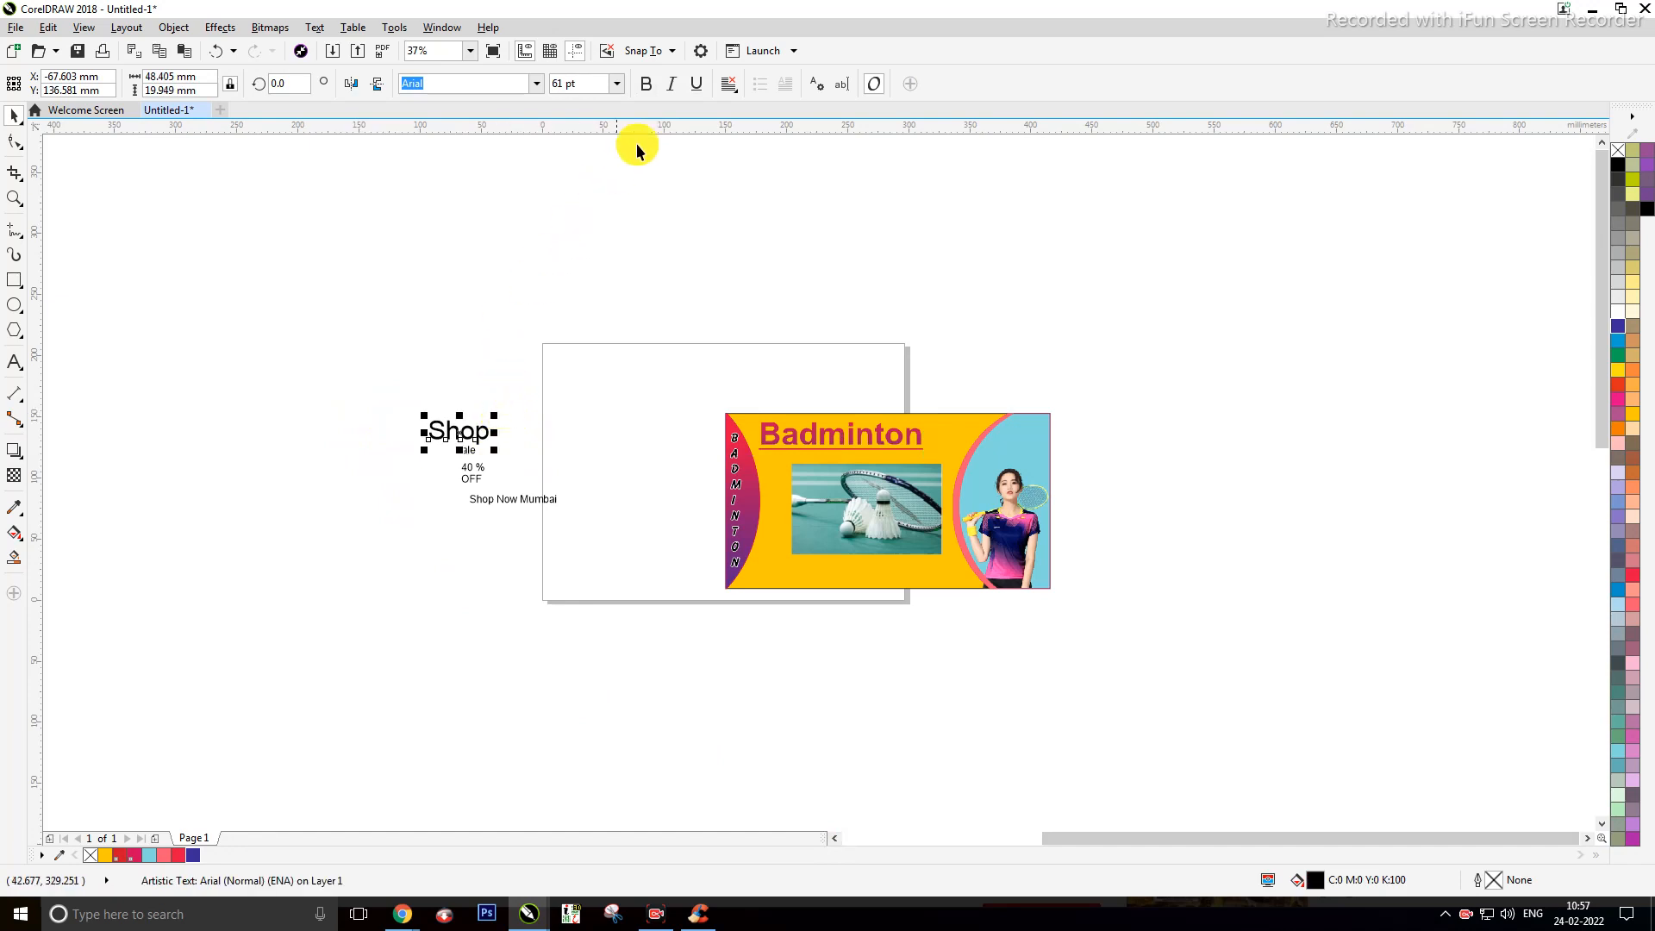
click(647, 86)
click(556, 273)
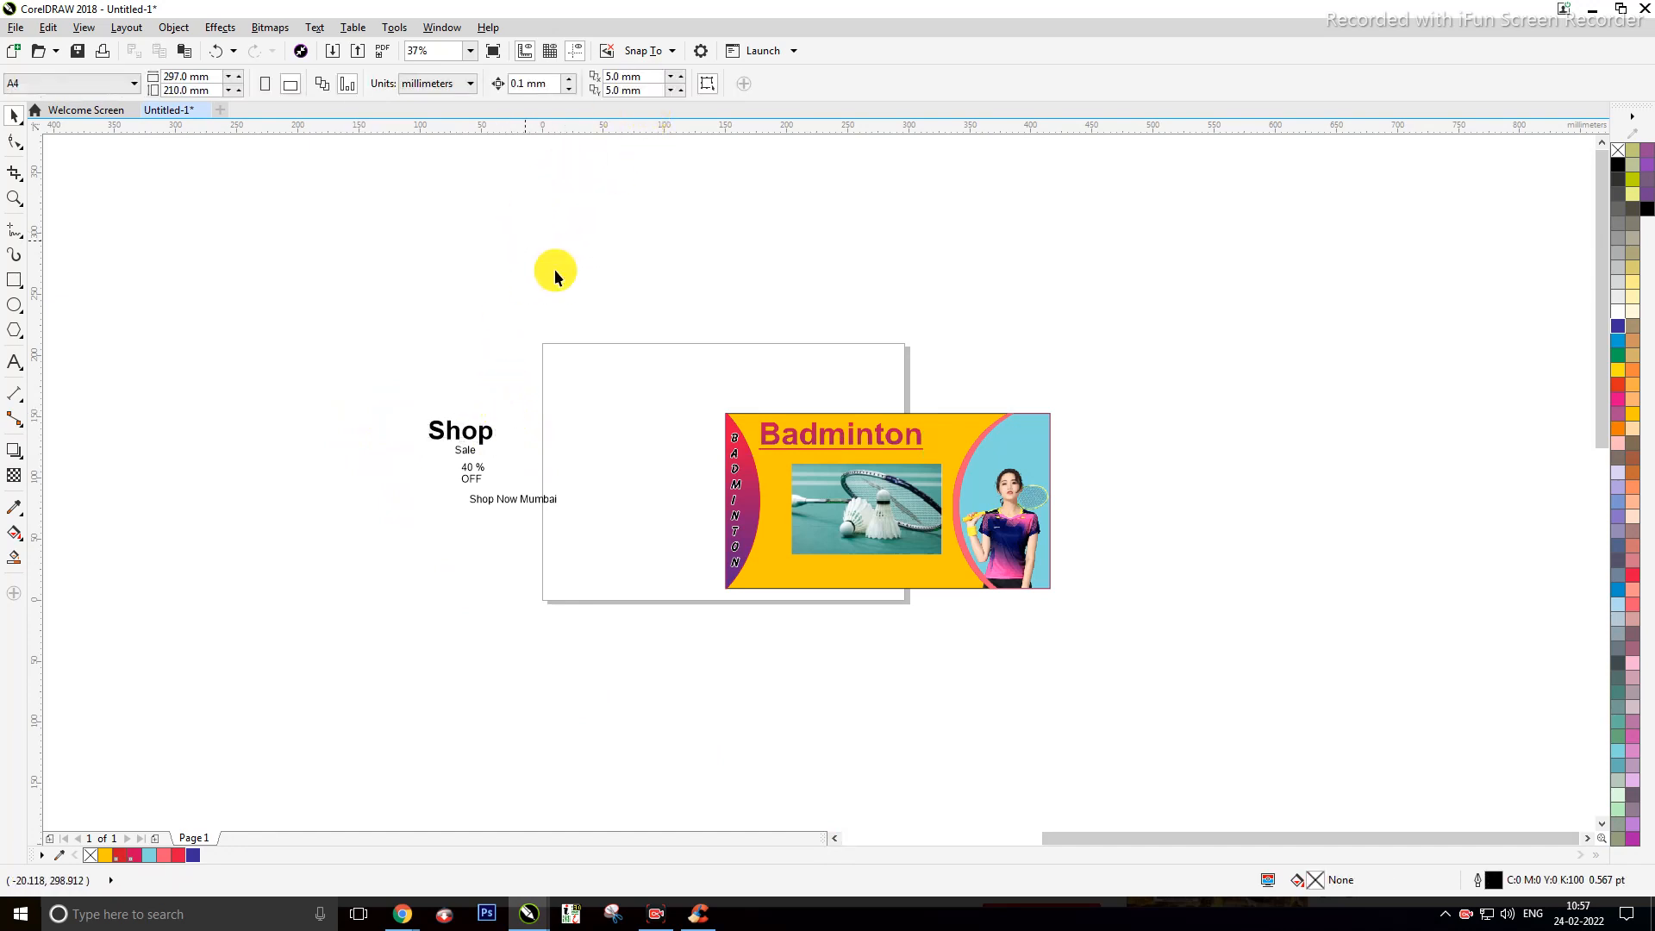
Step: Nudge the Badminton heading left to about X 241.5 mm, keeping it level
click(876, 441)
click(877, 440)
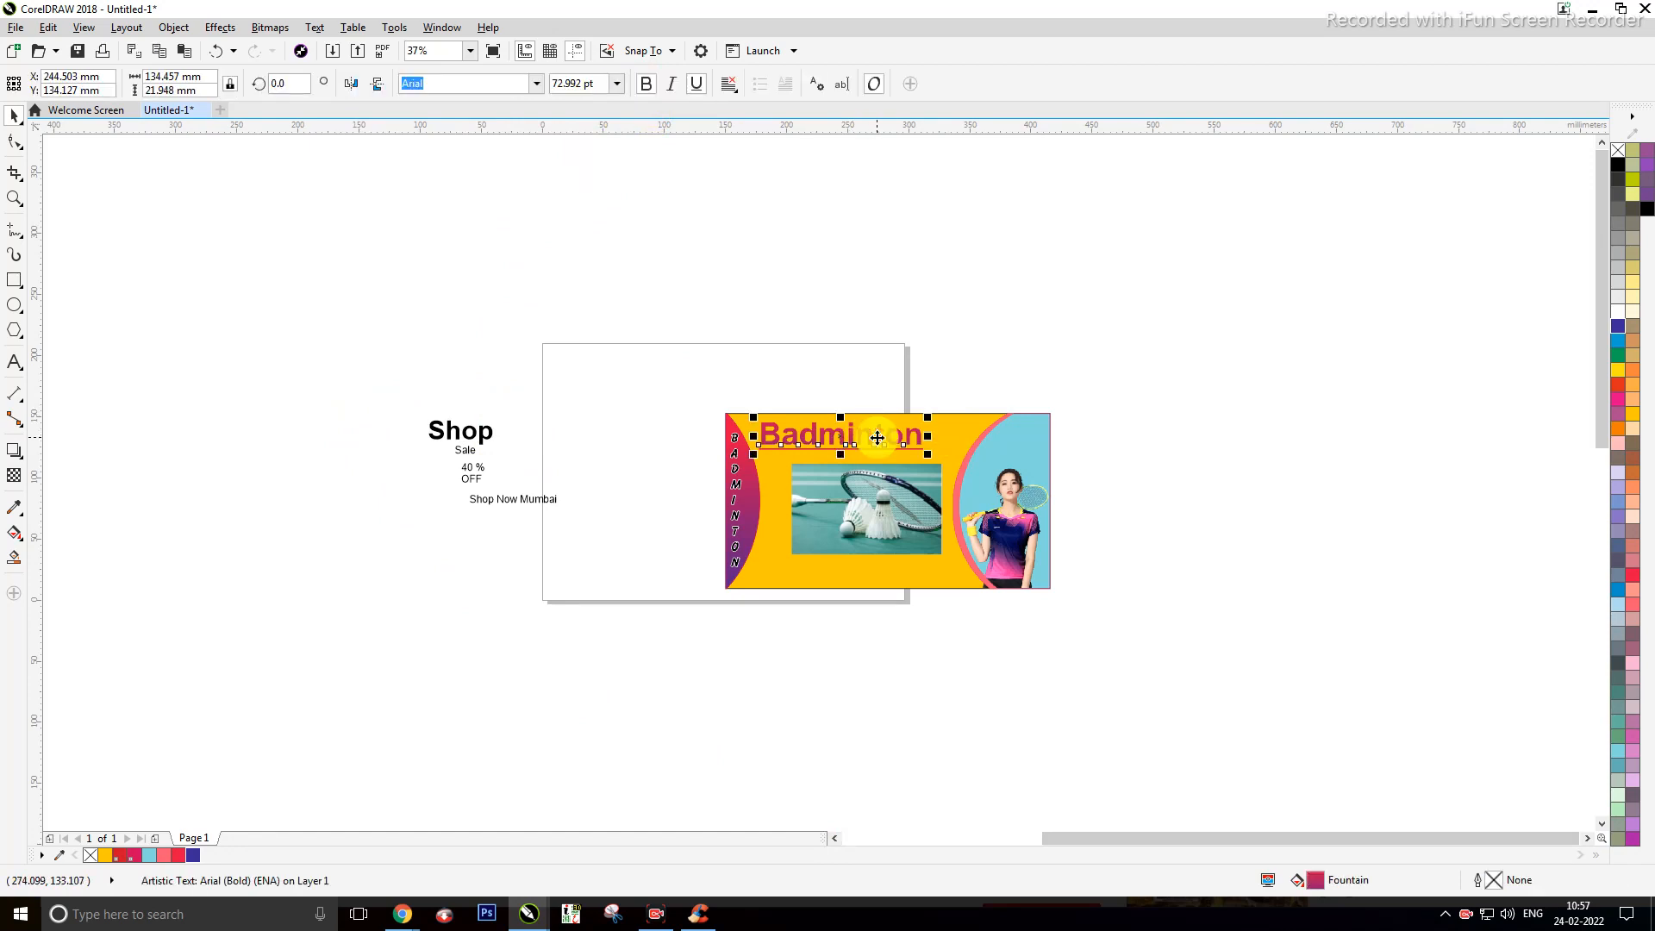
key(Left)
key(Left)
key(Left)
key(Left)
key(Left)
key(Left)
key(Left)
key(Left)
key(Left)
key(Left)
key(Left)
key(Left)
key(Left)
key(Left)
key(Left)
key(Left)
key(Left)
key(Left)
key(Left)
key(Left)
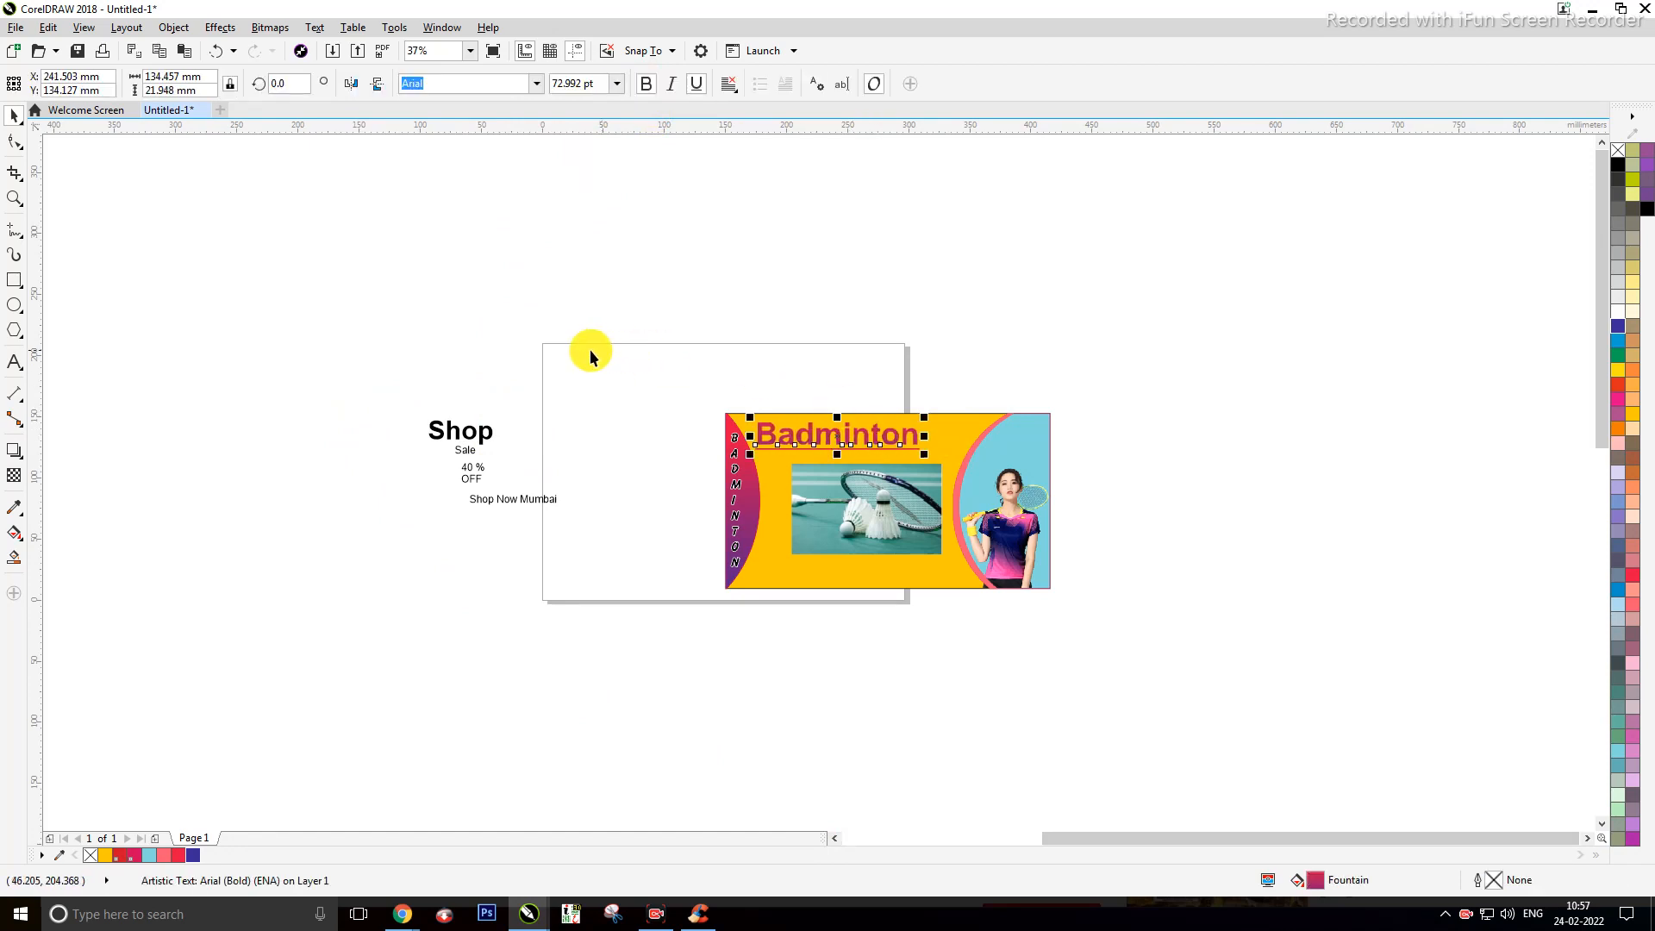
click(591, 349)
Step: Place the Shop text right after the Badminton heading at about X 333 mm, Y 132 mm and reduce it to about 44.4 pt
drag(485, 438, 978, 382)
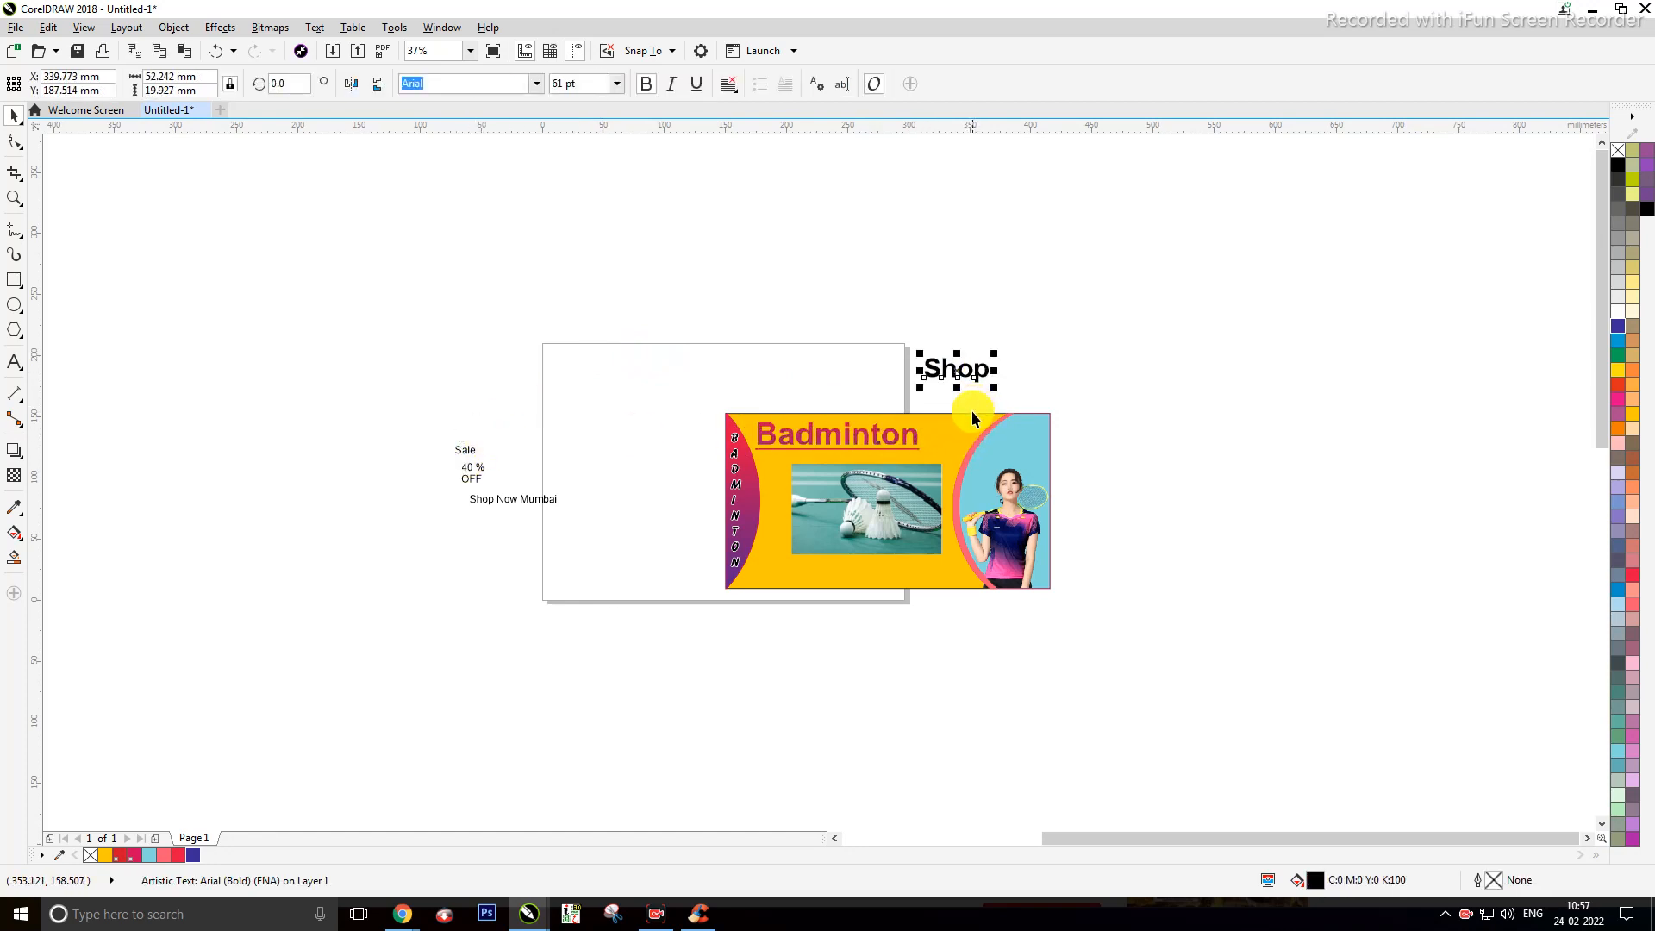
scroll(971, 410, up, 2)
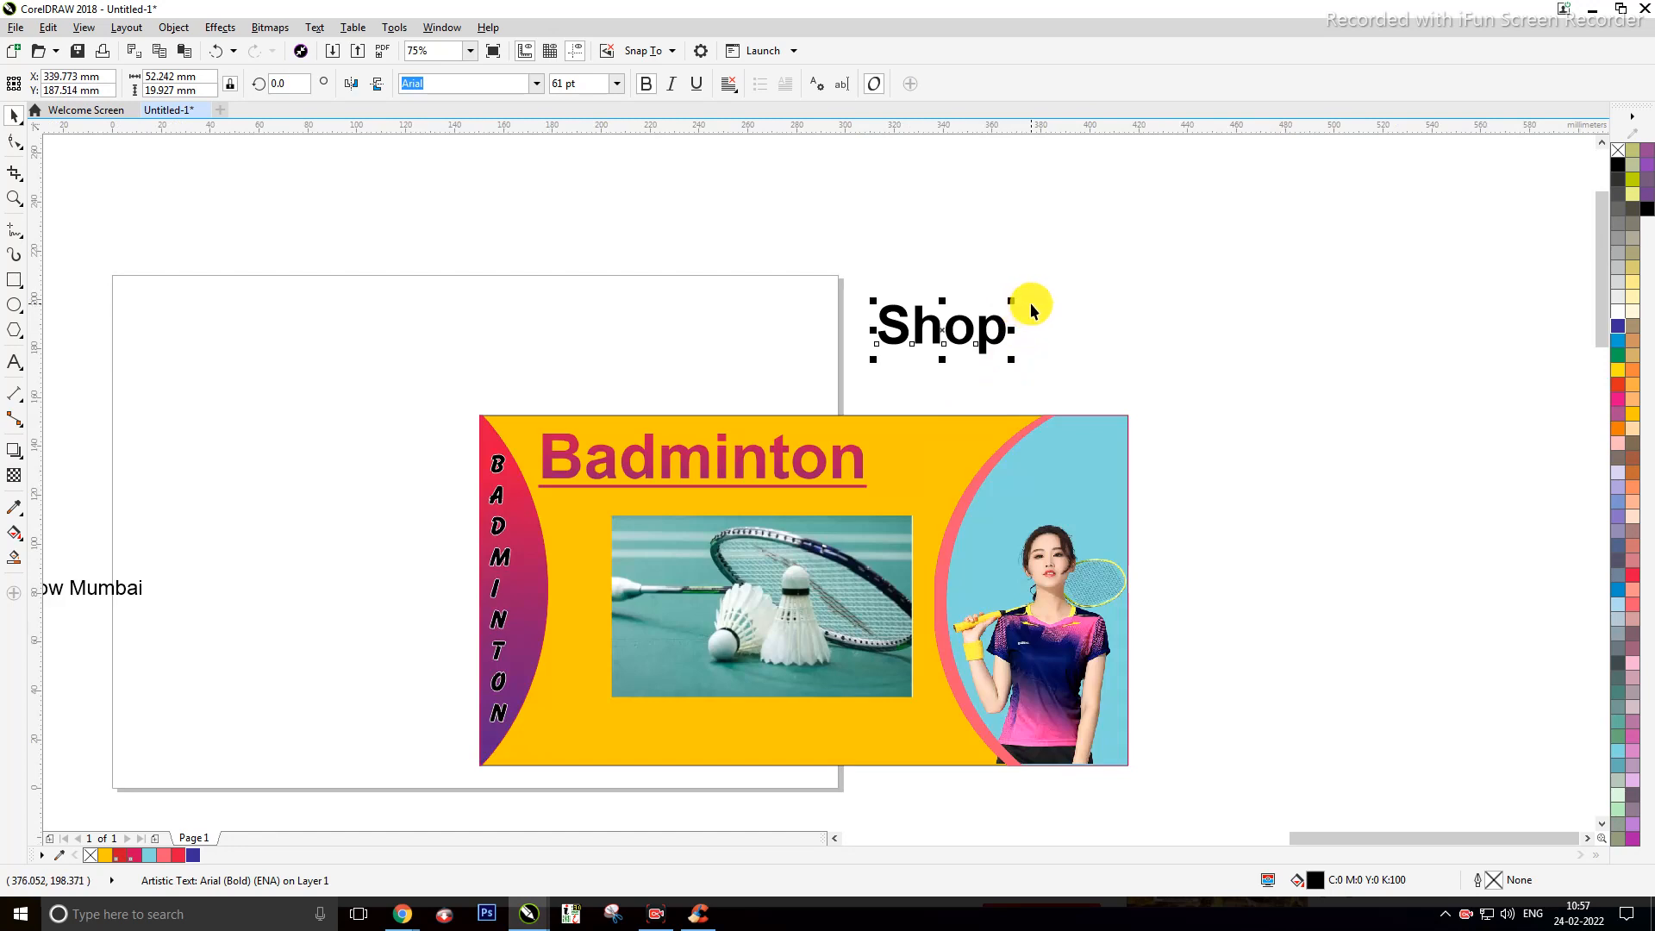
drag(1014, 301, 945, 470)
click(1019, 308)
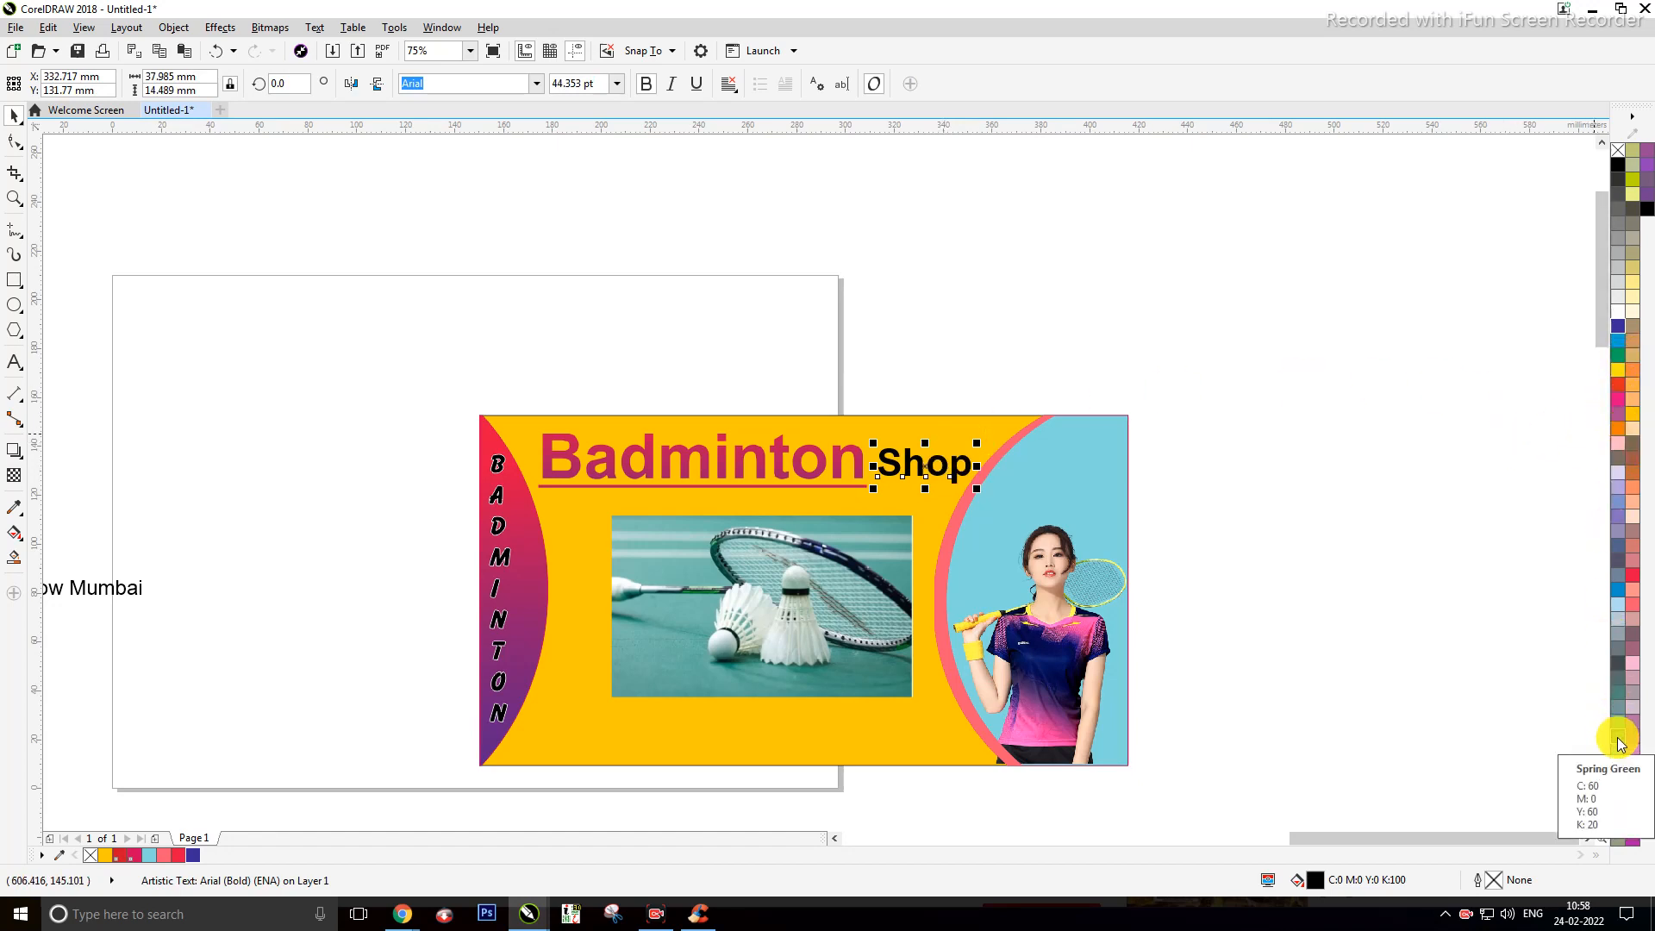
Step: Colour the Shop text's fill and outline blue (C100 M100 Y0 K0)
click(1619, 611)
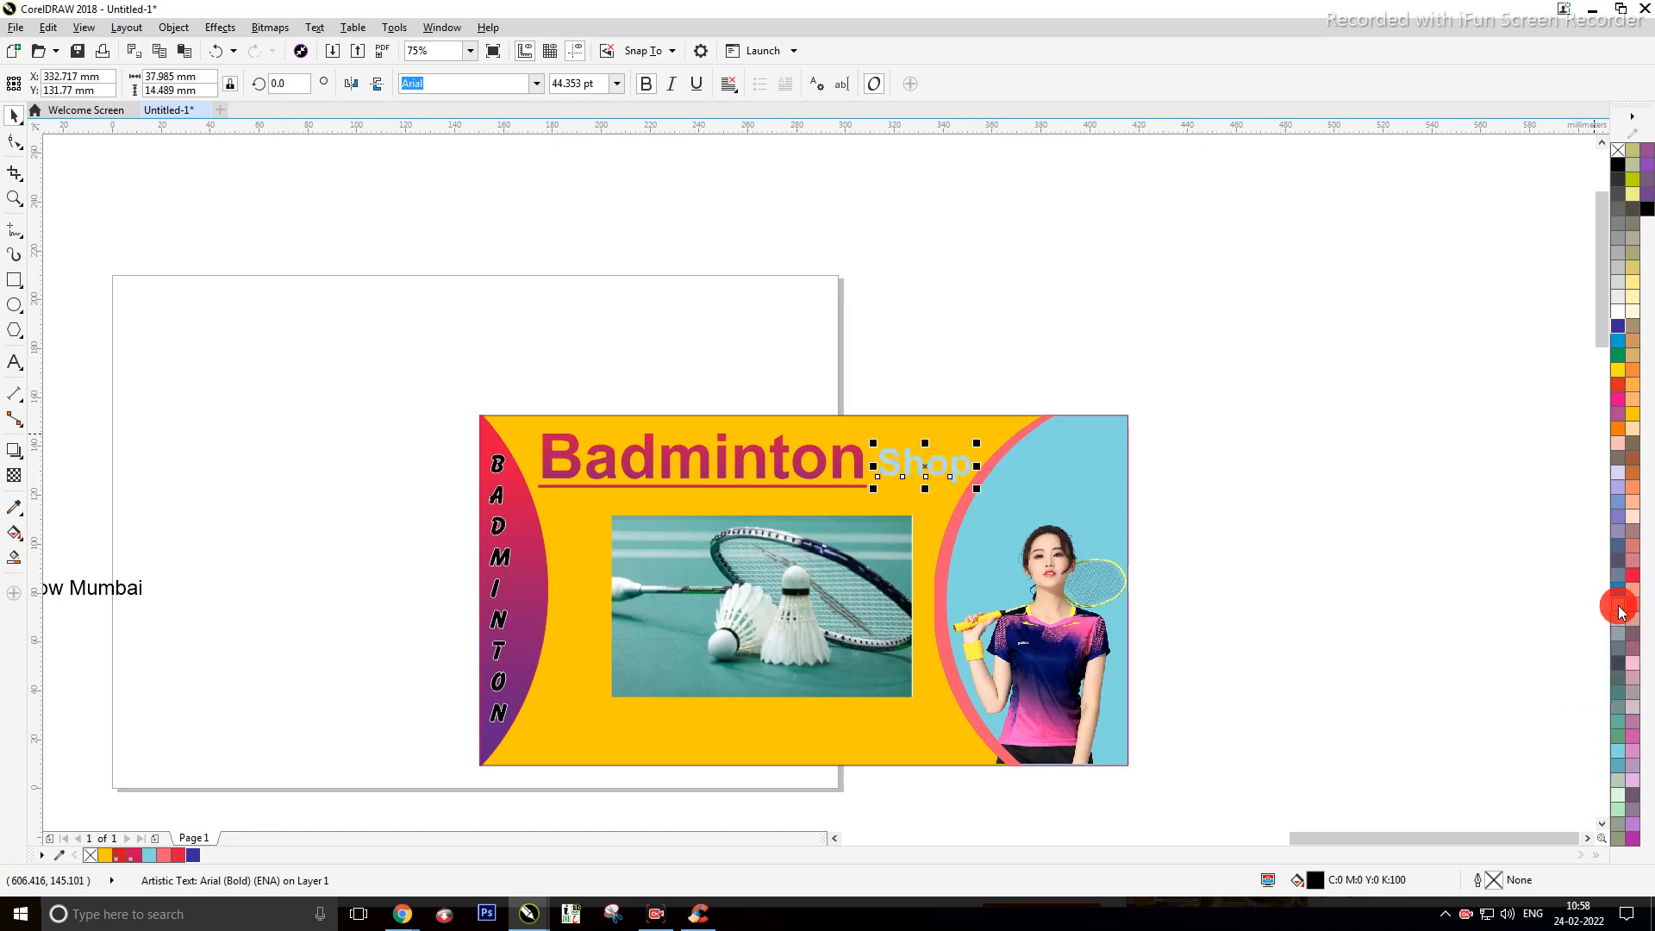
right_click(1619, 609)
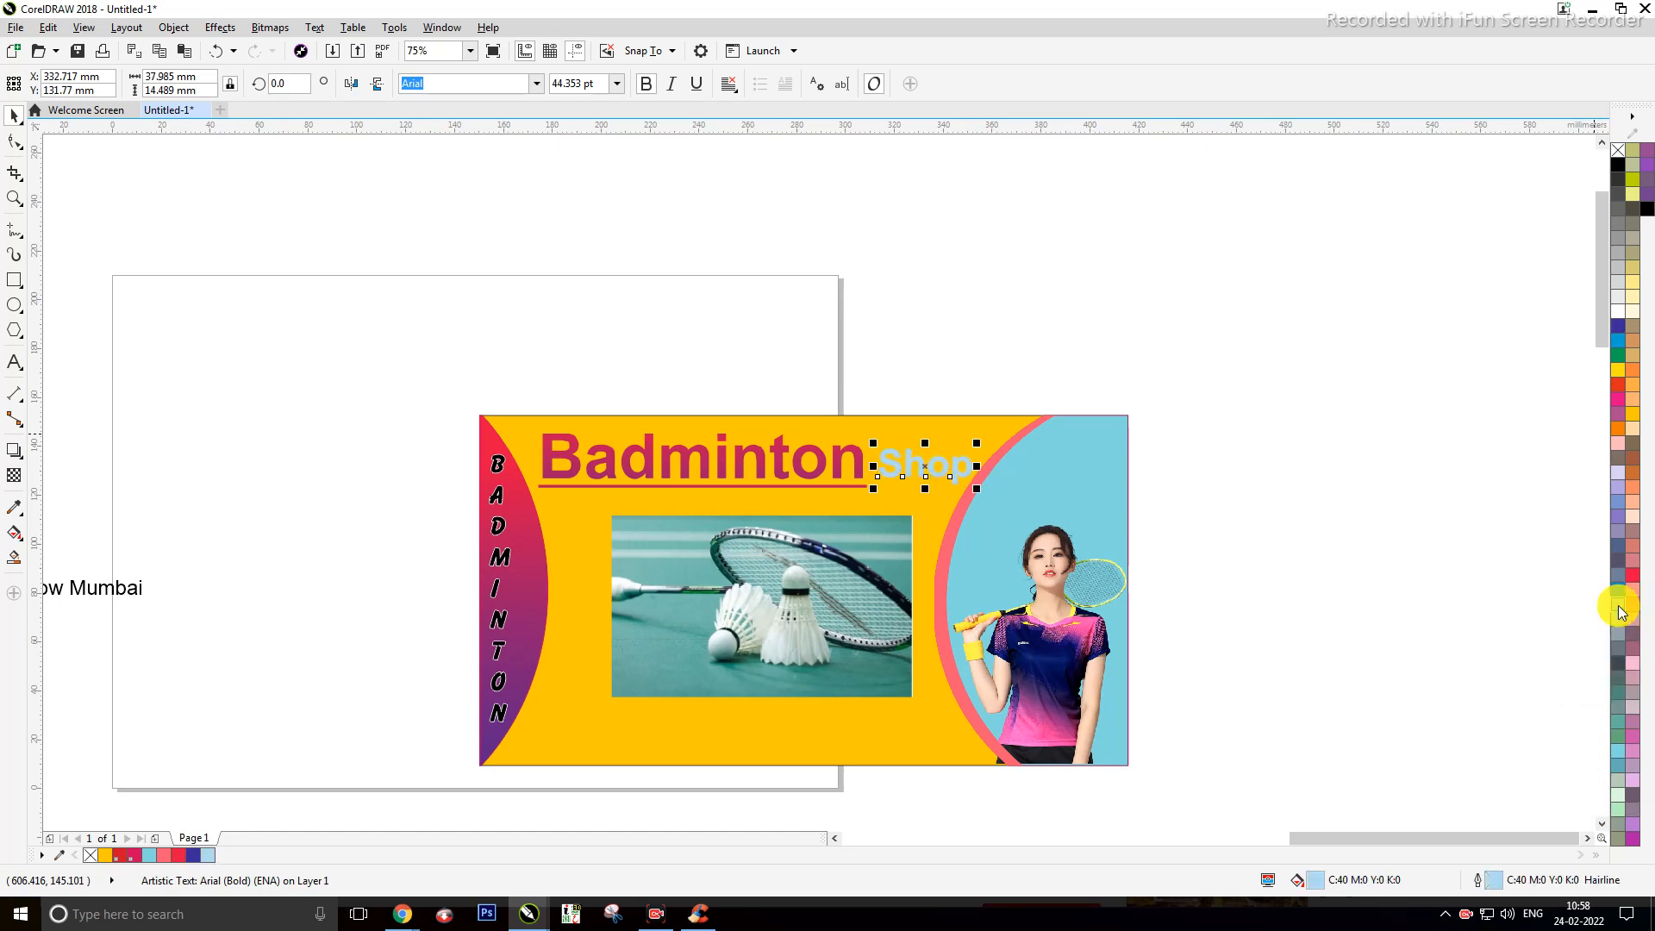
click(1618, 328)
right_click(1618, 329)
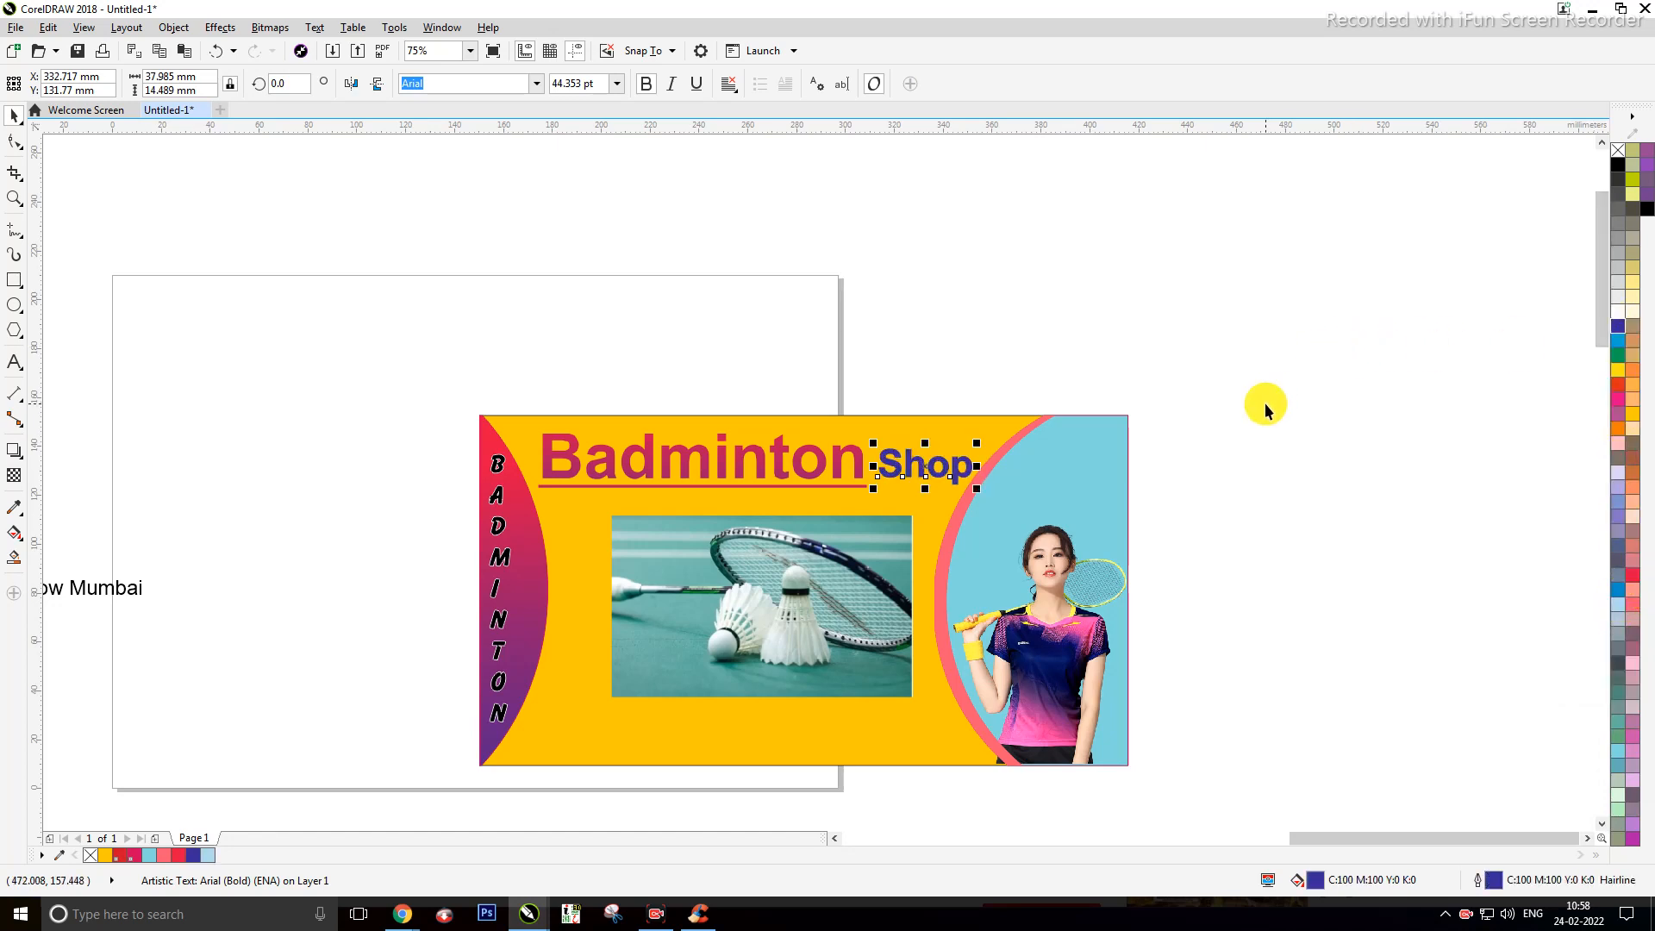
Step: Enlarge the Shop Now Mumbai text to about 51.5 pt and make it bold
scroll(604, 530, down, 1)
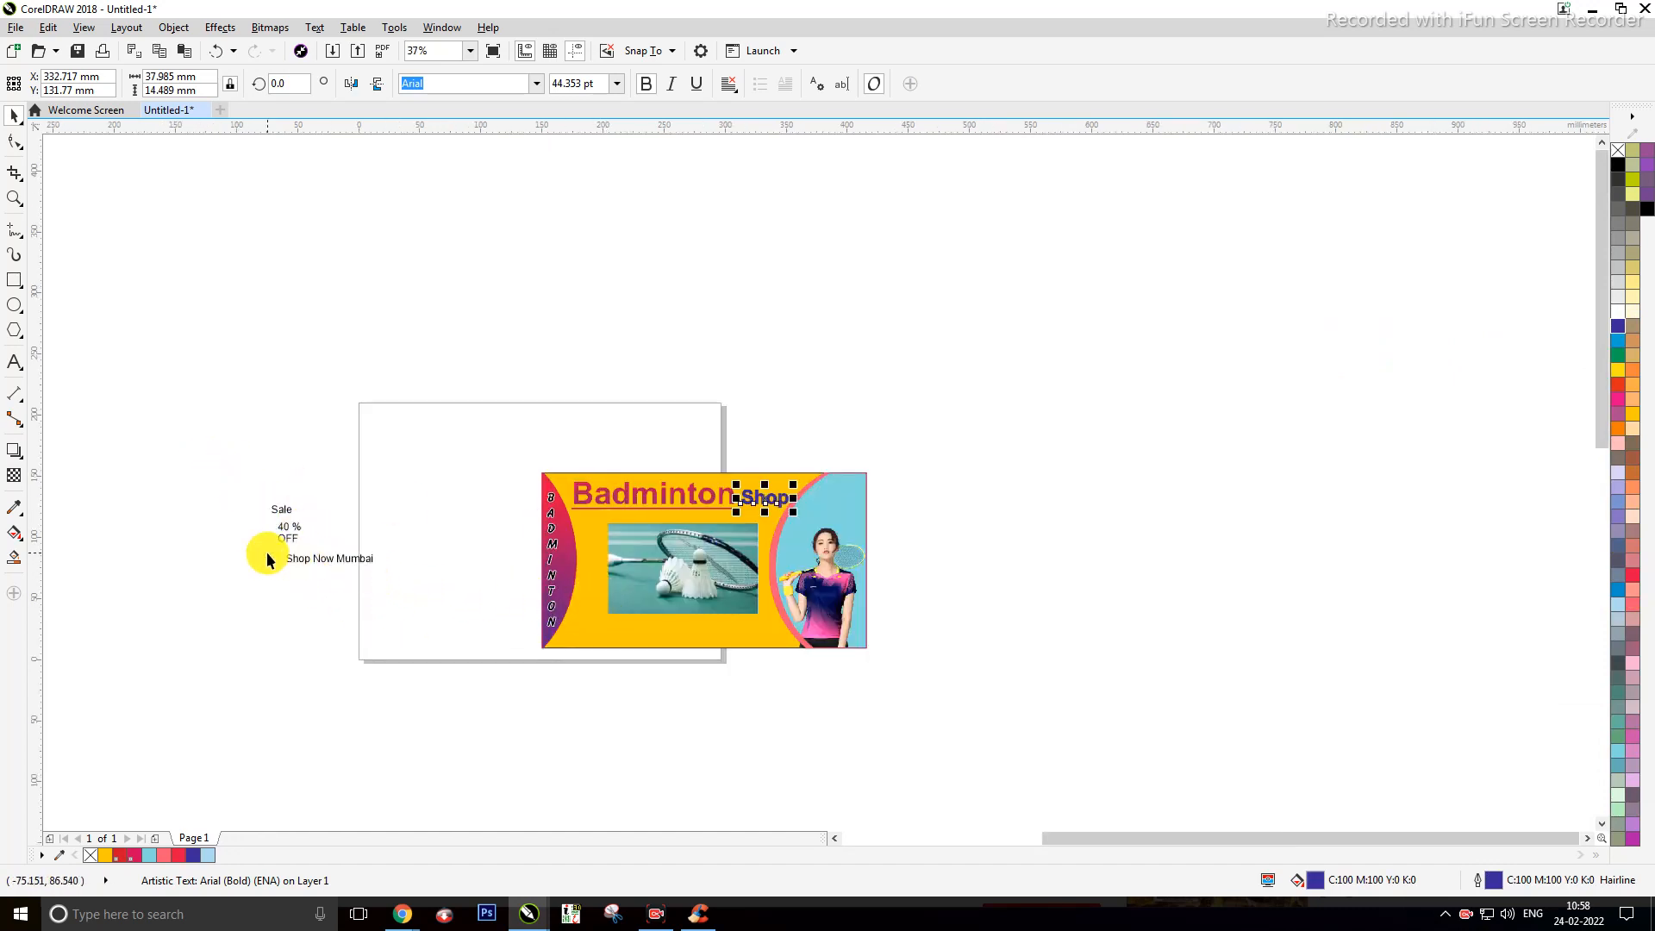
click(362, 561)
drag(380, 552, 427, 523)
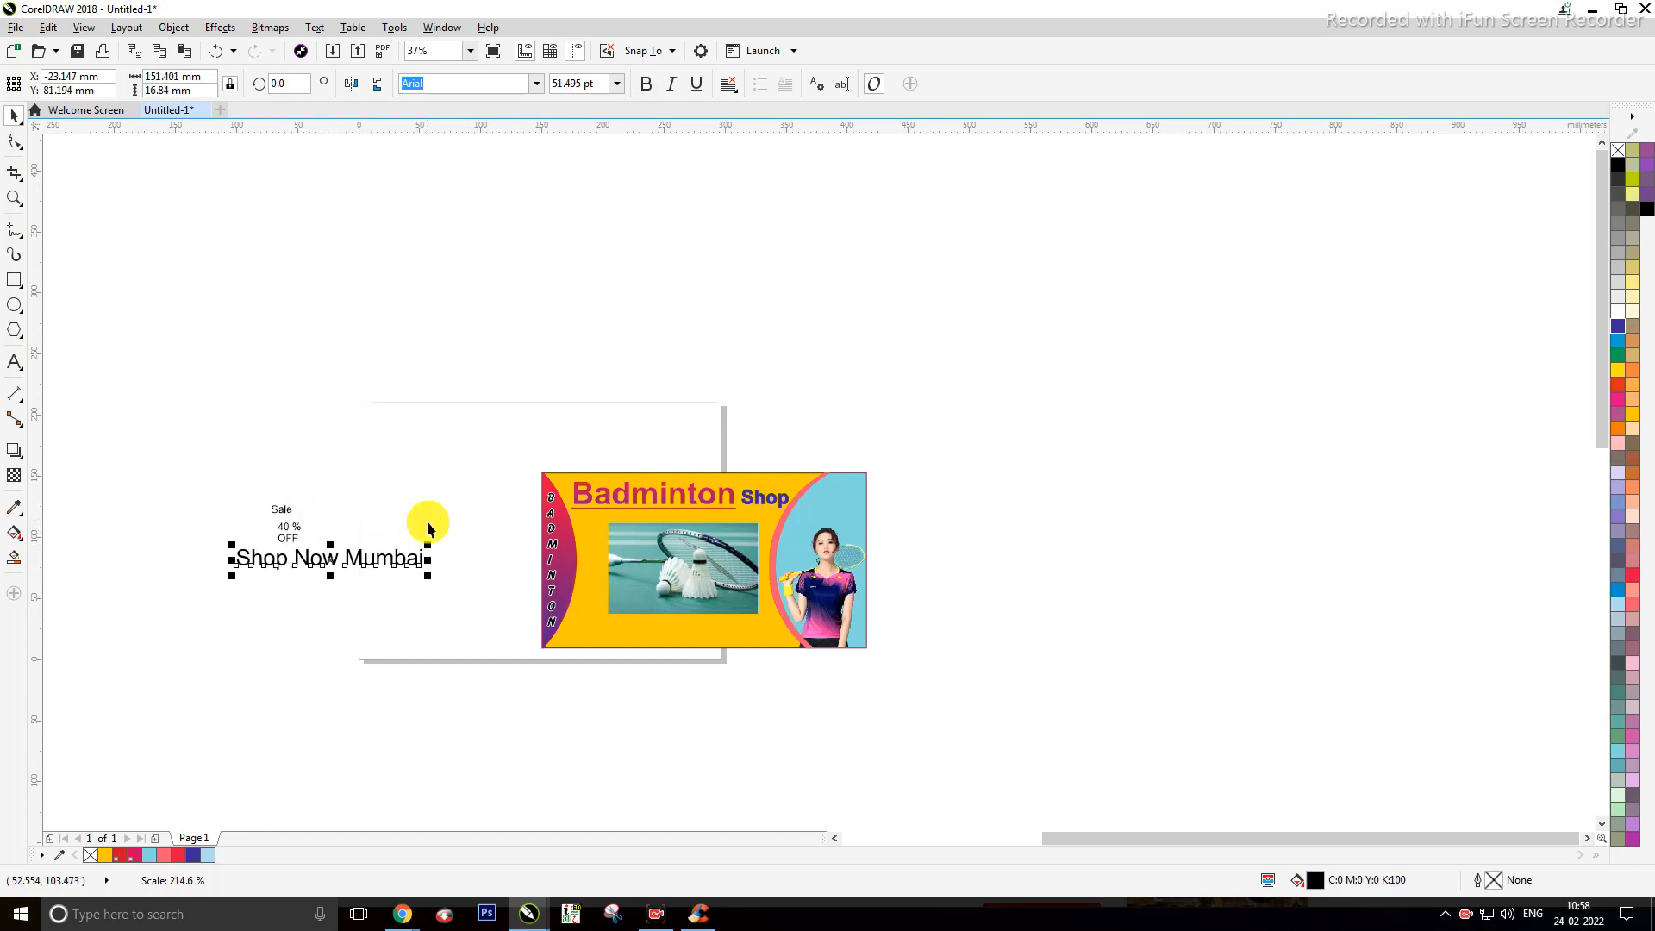
click(643, 83)
Step: Place Shop Now Mumbai below the photo at about X 262 mm, Y 21 mm and colour its fill and outline red (C0 M100 Y100 K0)
drag(396, 572, 738, 639)
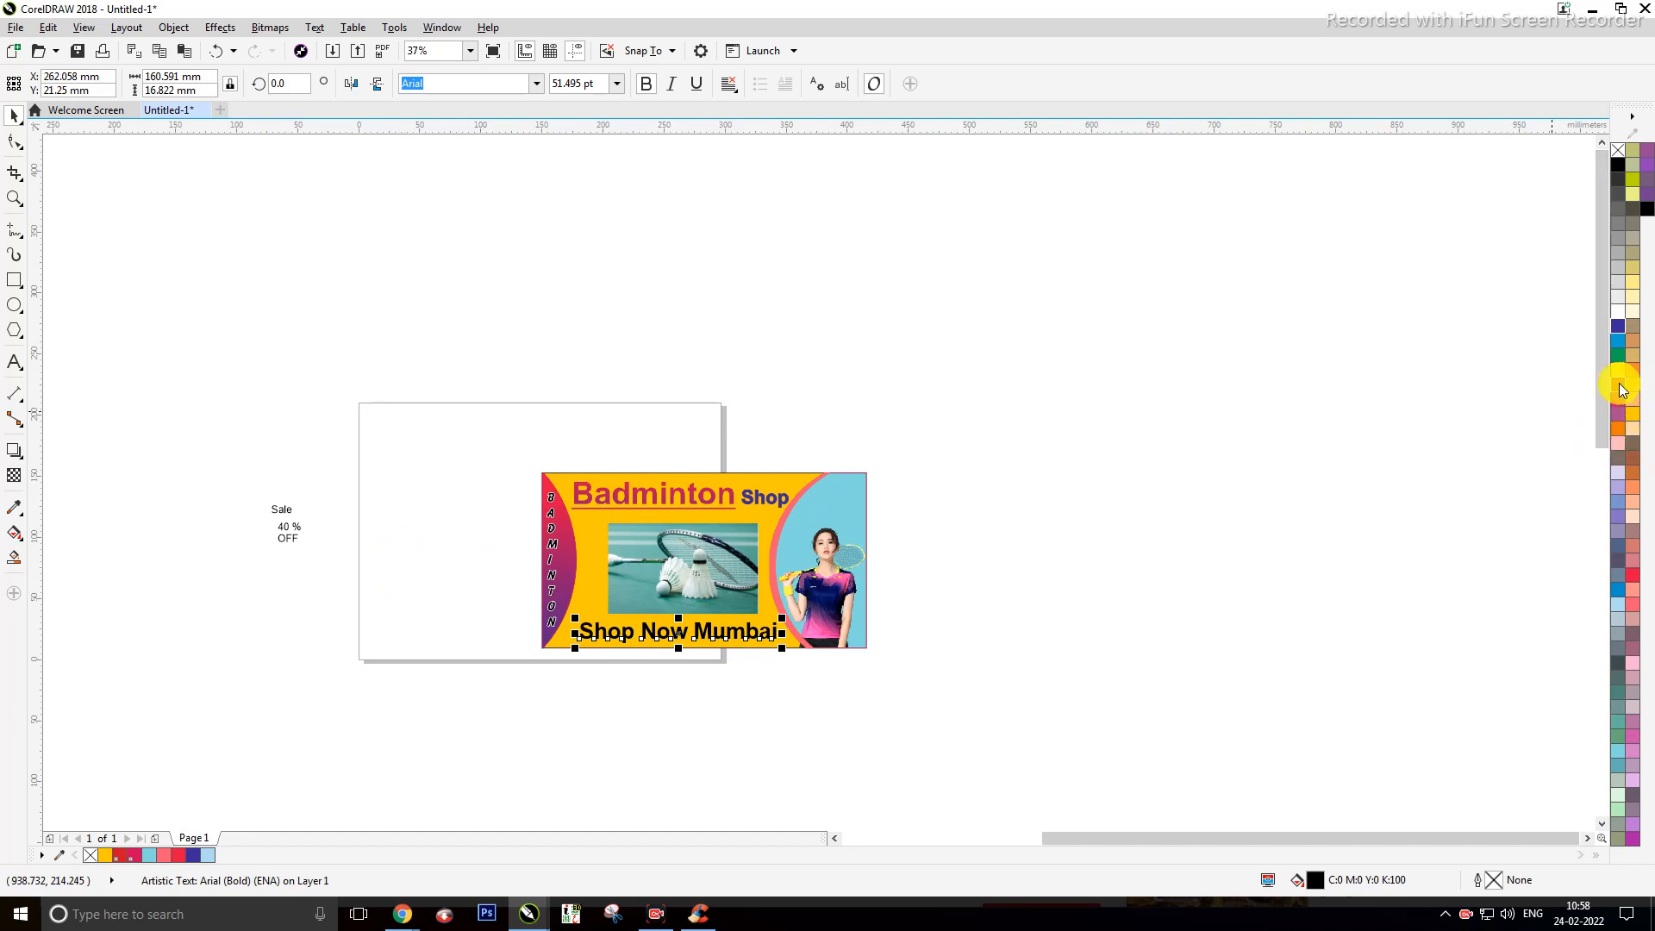
click(1619, 392)
right_click(1618, 393)
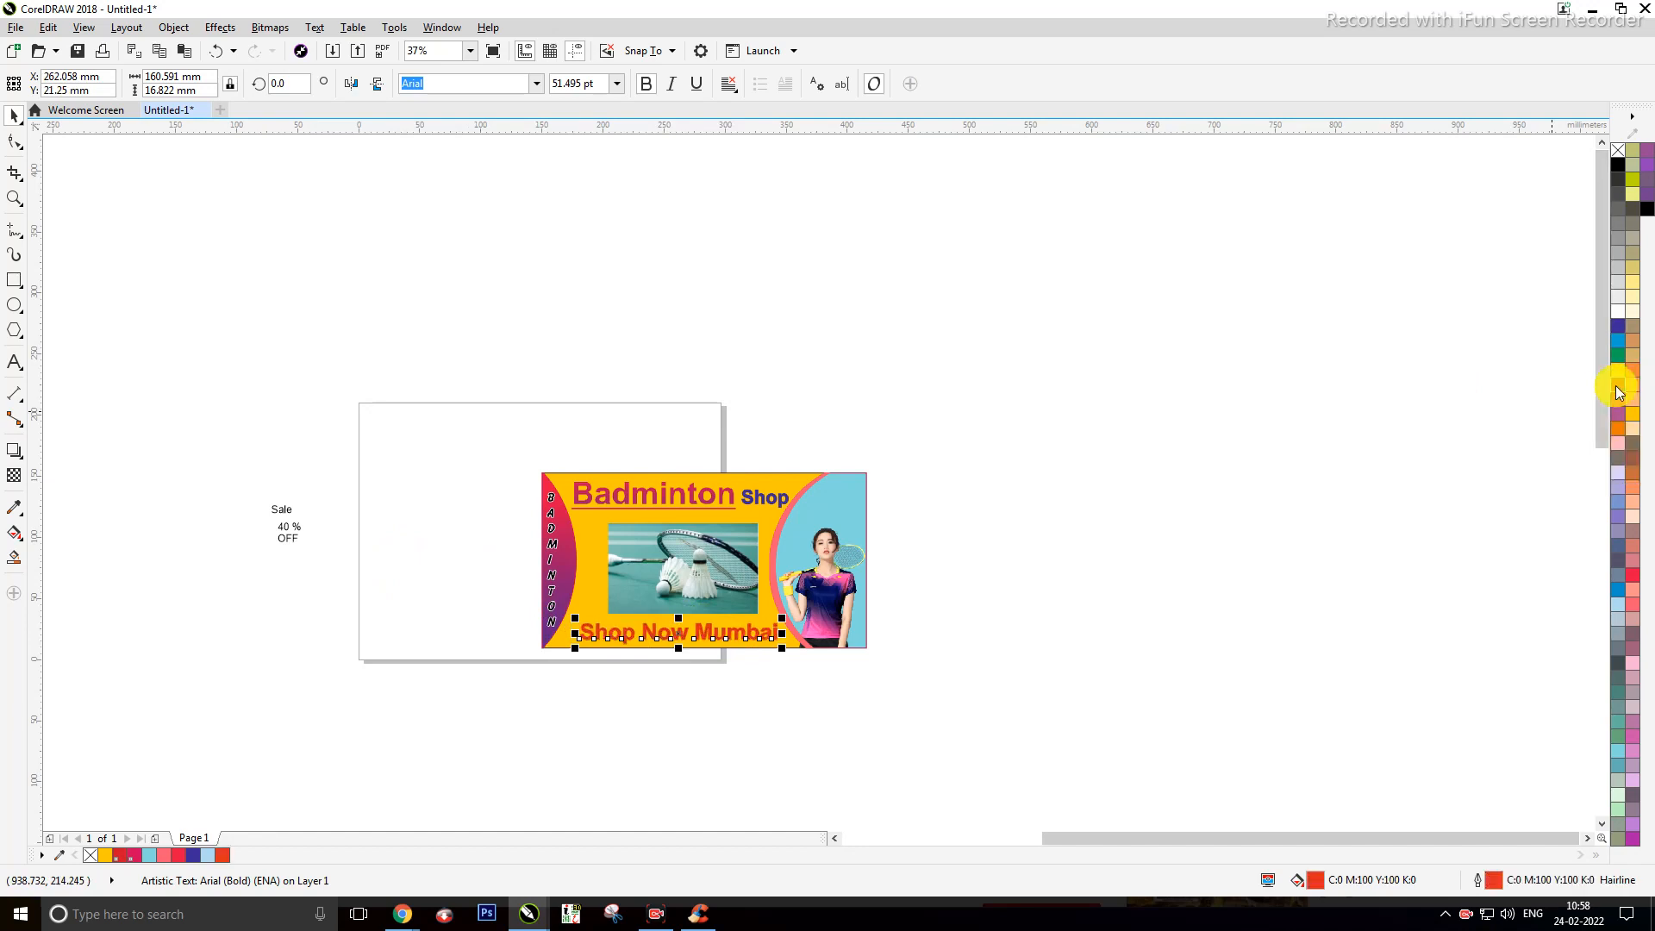
Step: Colour the 40 % OFF text's fill and outline blue (C100 M100 Y0 K0) and place it left of the photo at about X 190 mm, Y 43 mm
scroll(295, 529, up, 2)
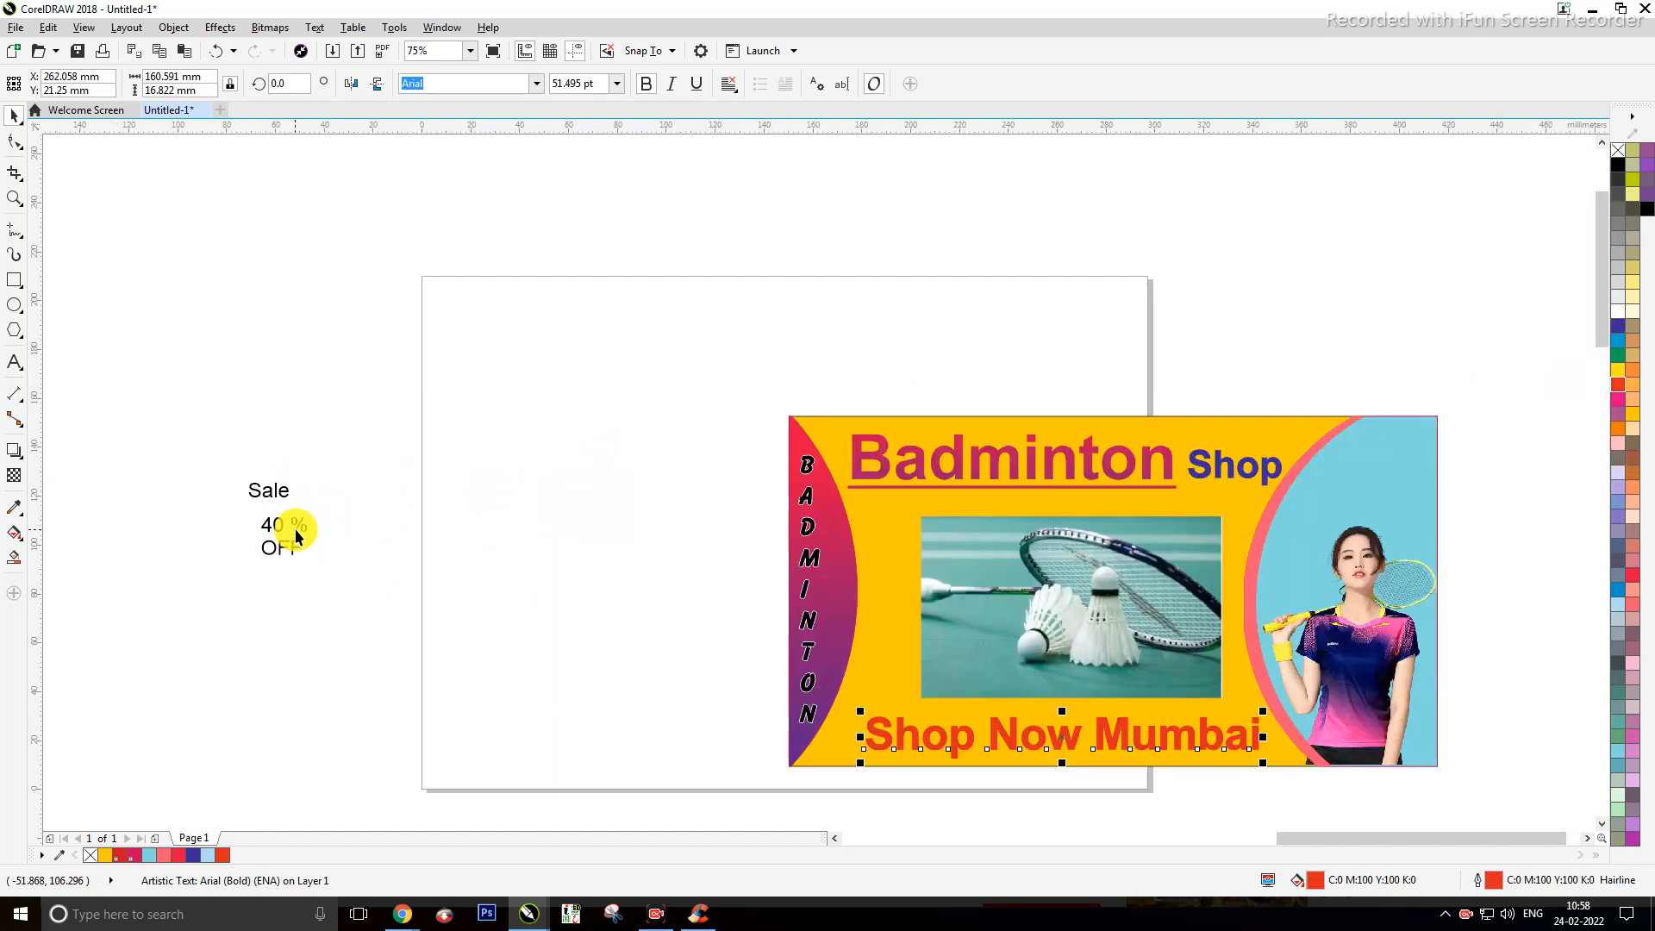
scroll(298, 526, down, 2)
scroll(309, 521, up, 2)
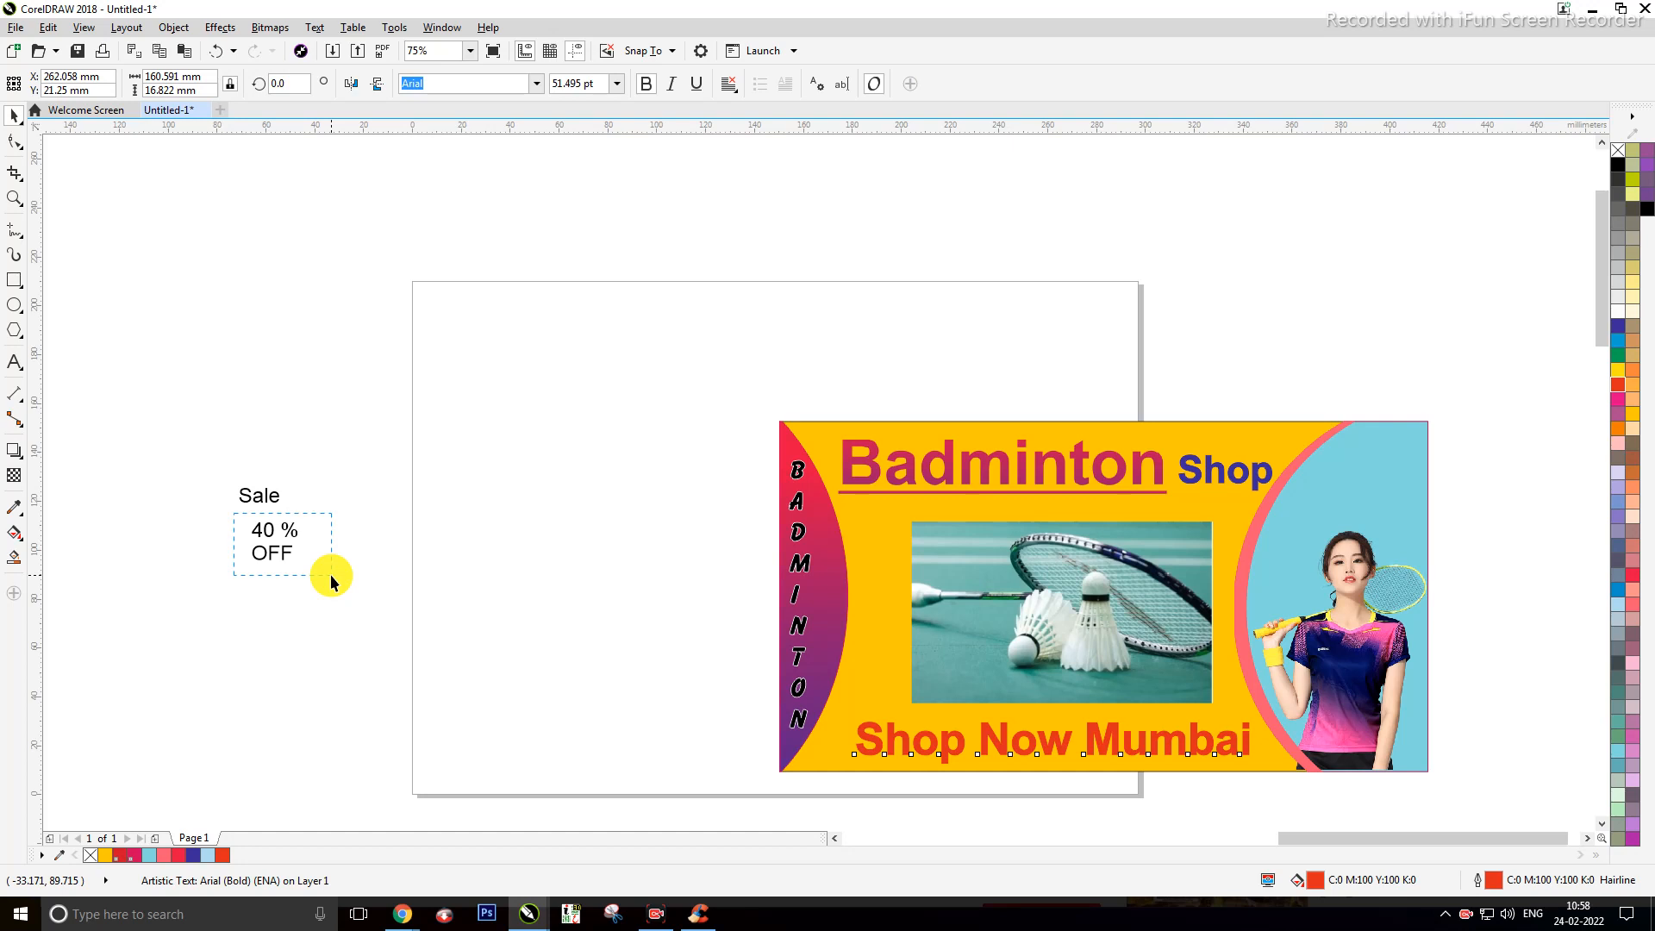
click(331, 578)
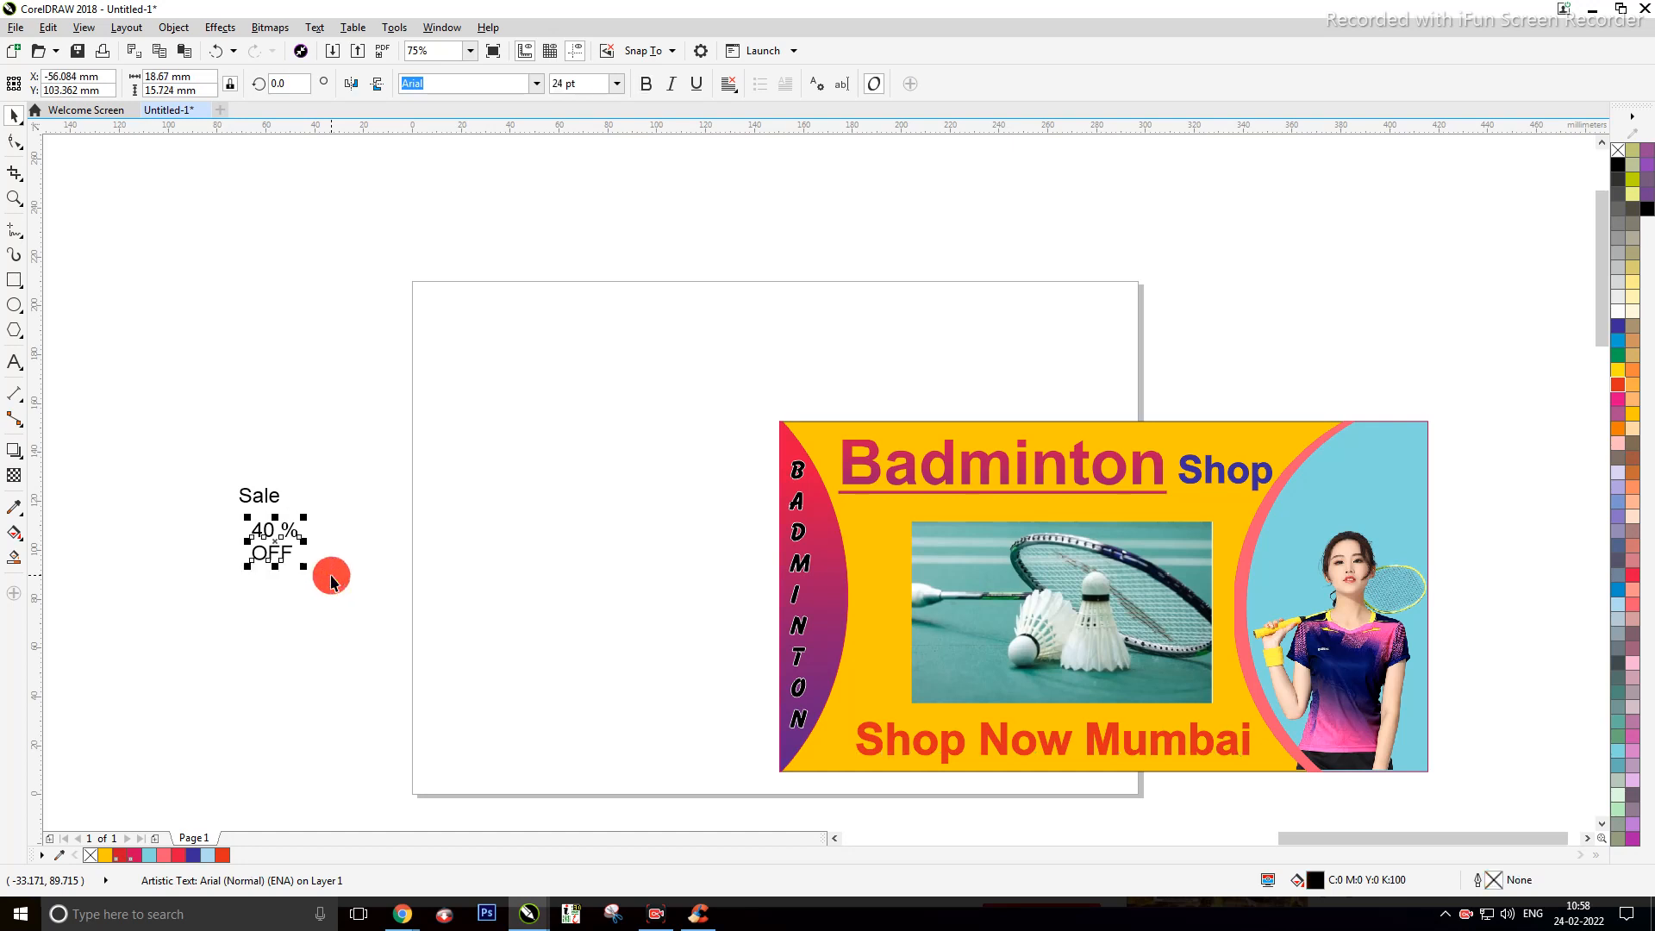
click(1618, 332)
right_click(1618, 332)
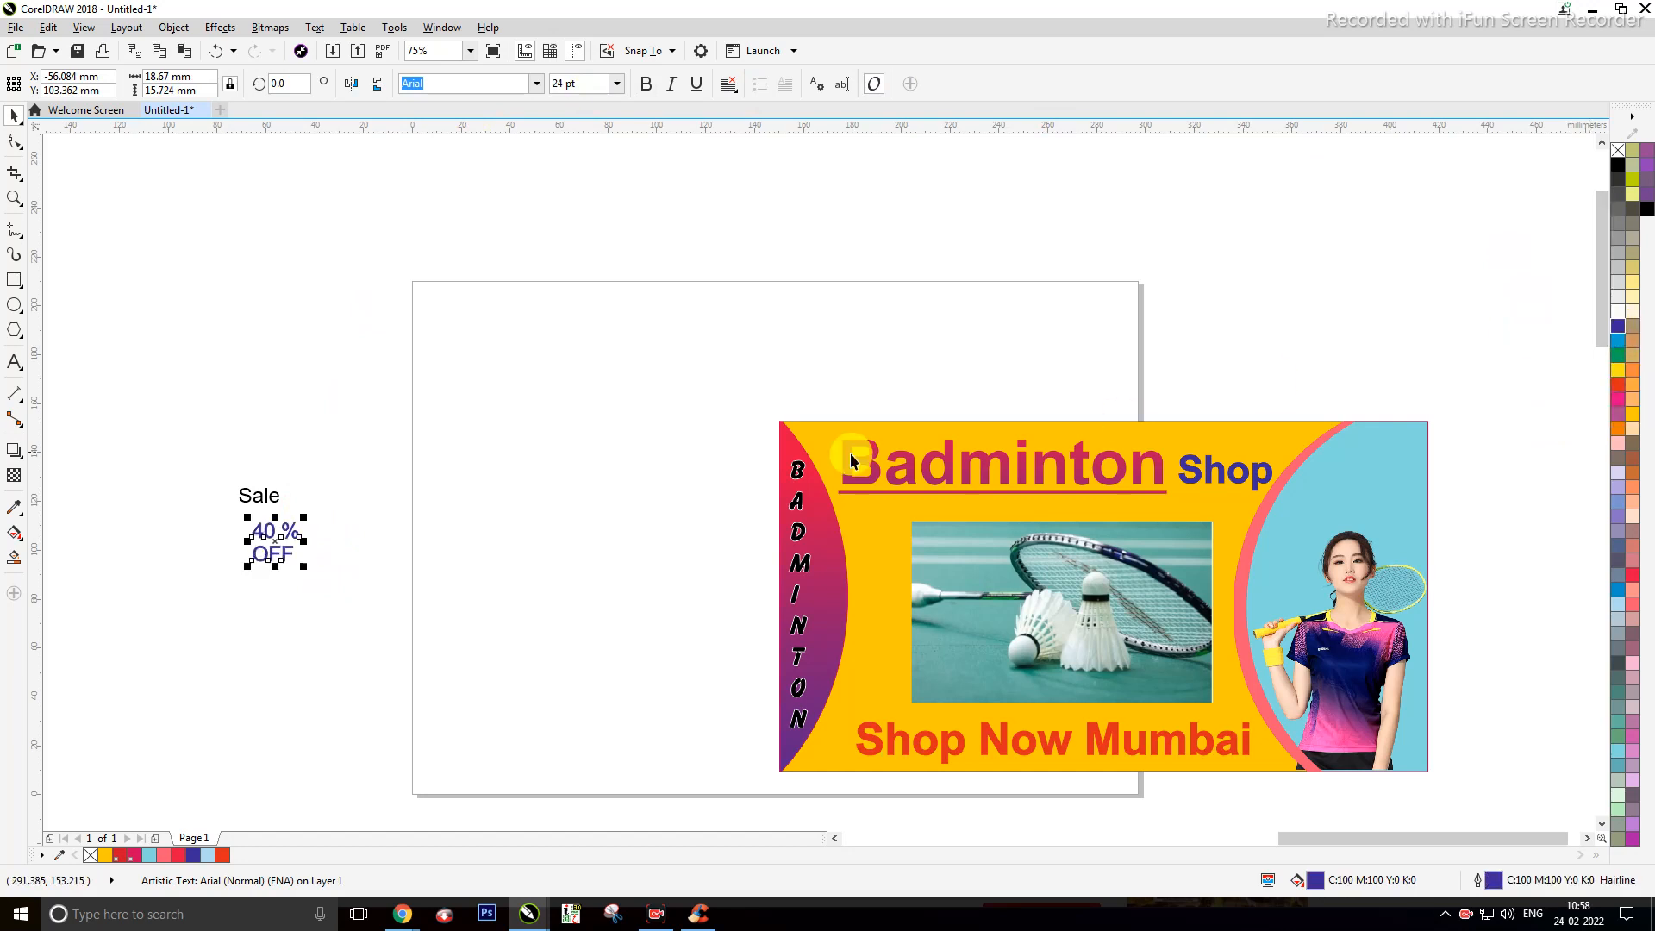
drag(281, 555, 890, 705)
scroll(888, 694, up, 2)
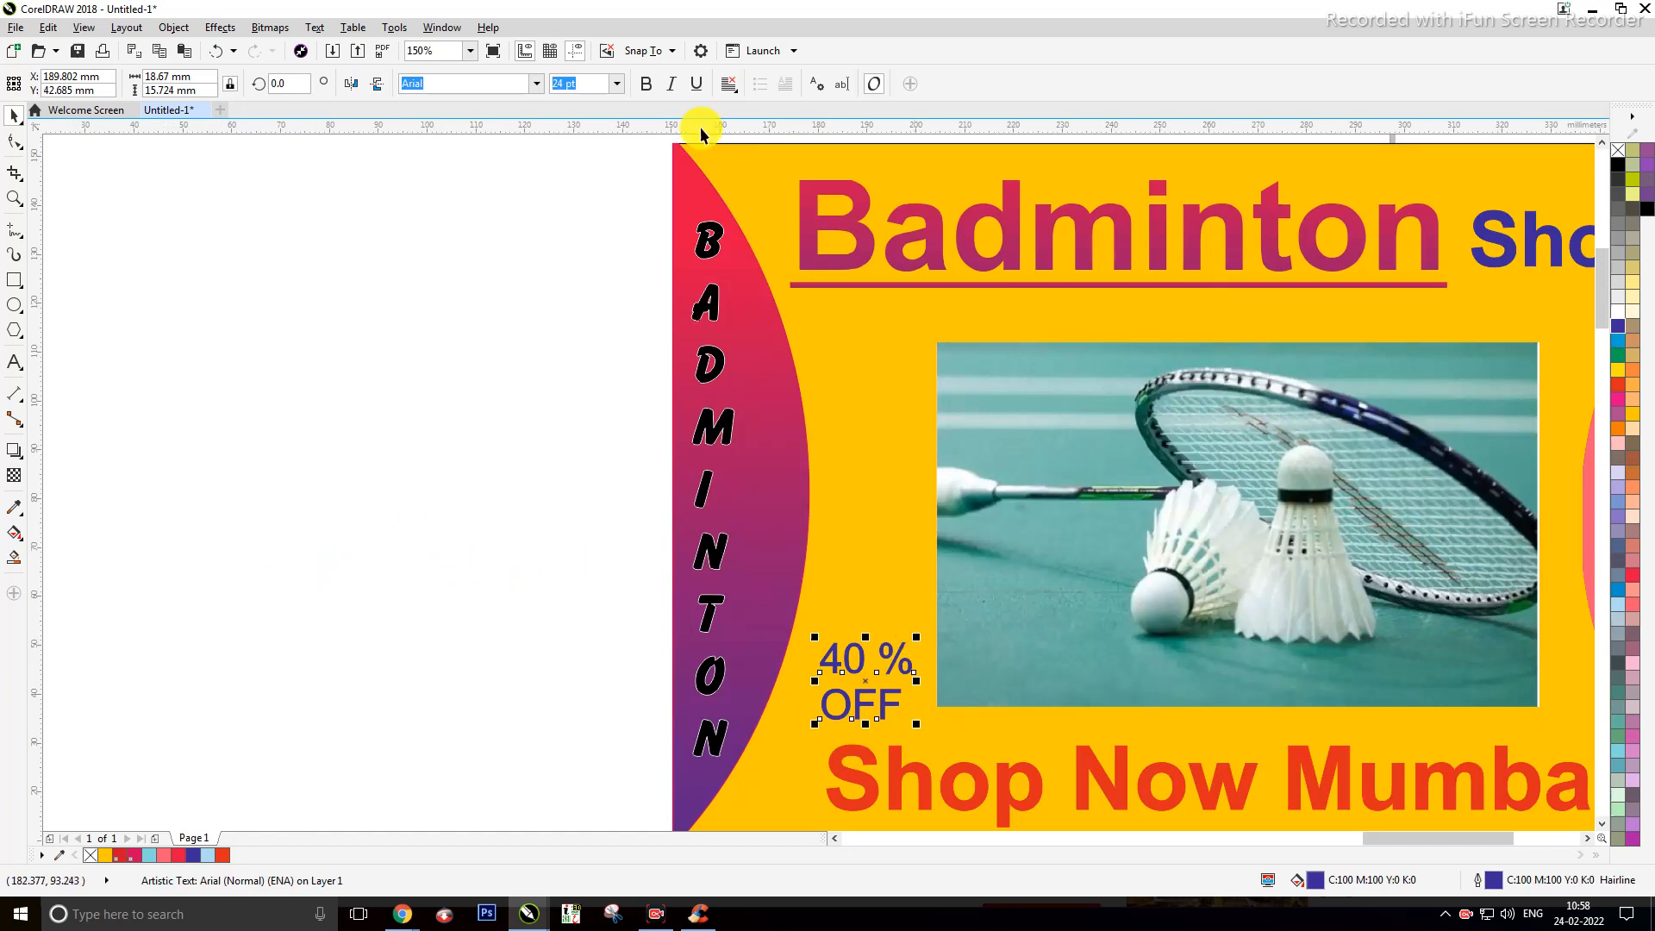
Step: Make the 40 % OFF text bold
click(645, 84)
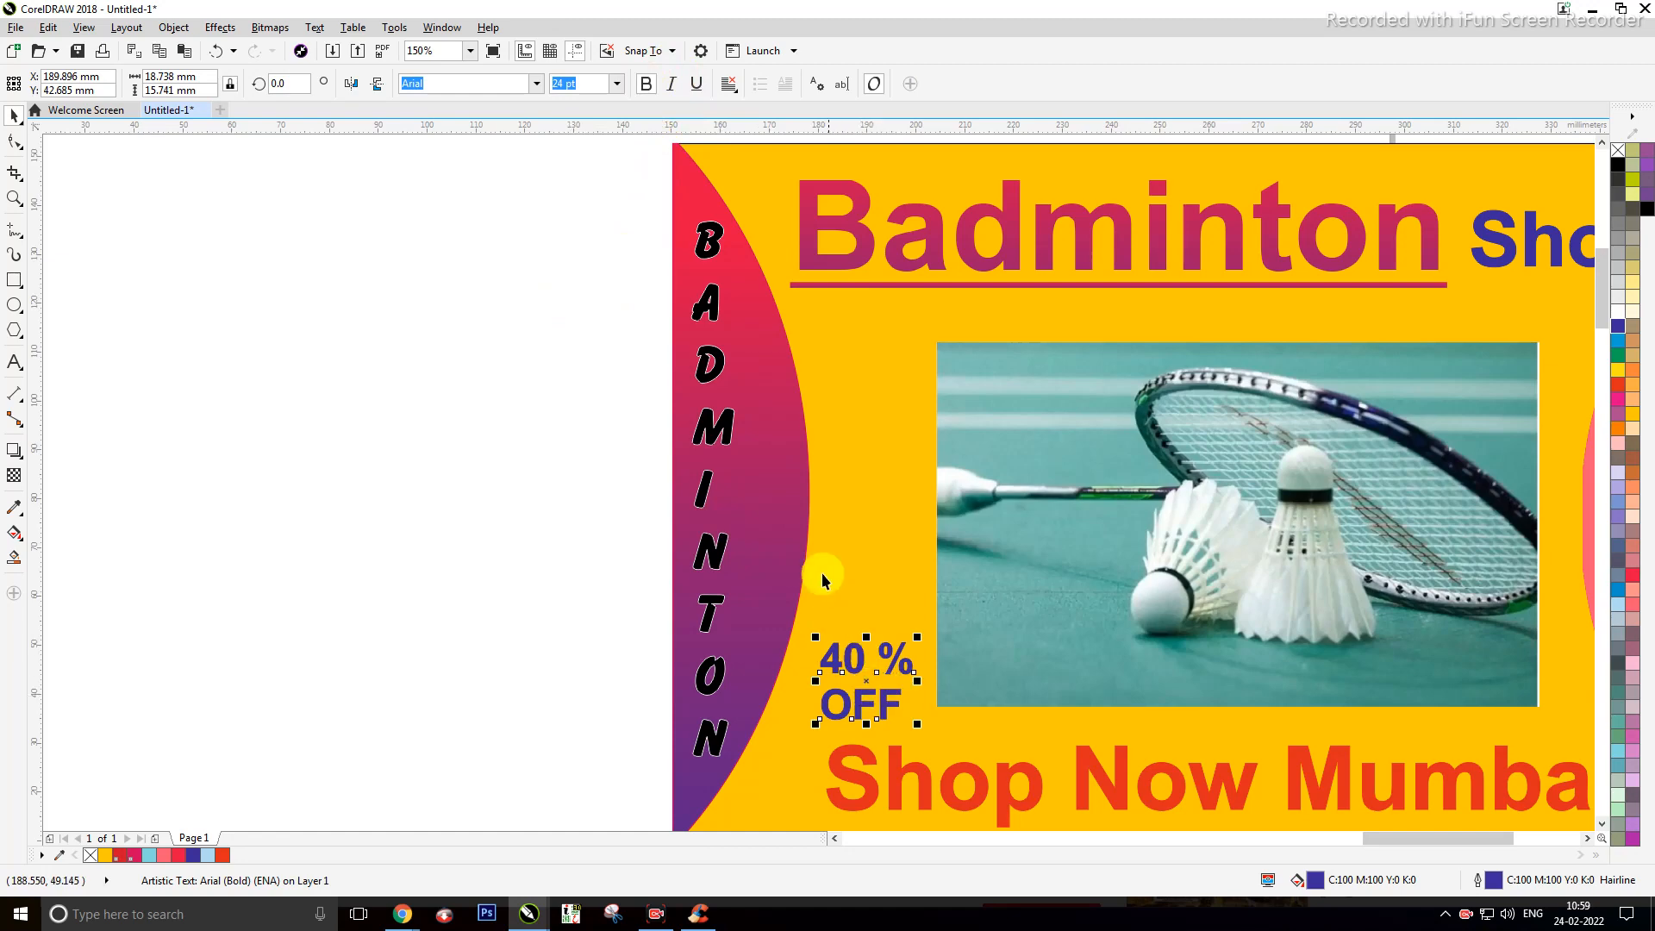
Step: Format the Sale text at about 28 pt, bold and underlined, and place it under the Badminton heading at about X 189 mm, Y 114 mm
scroll(873, 645, down, 2)
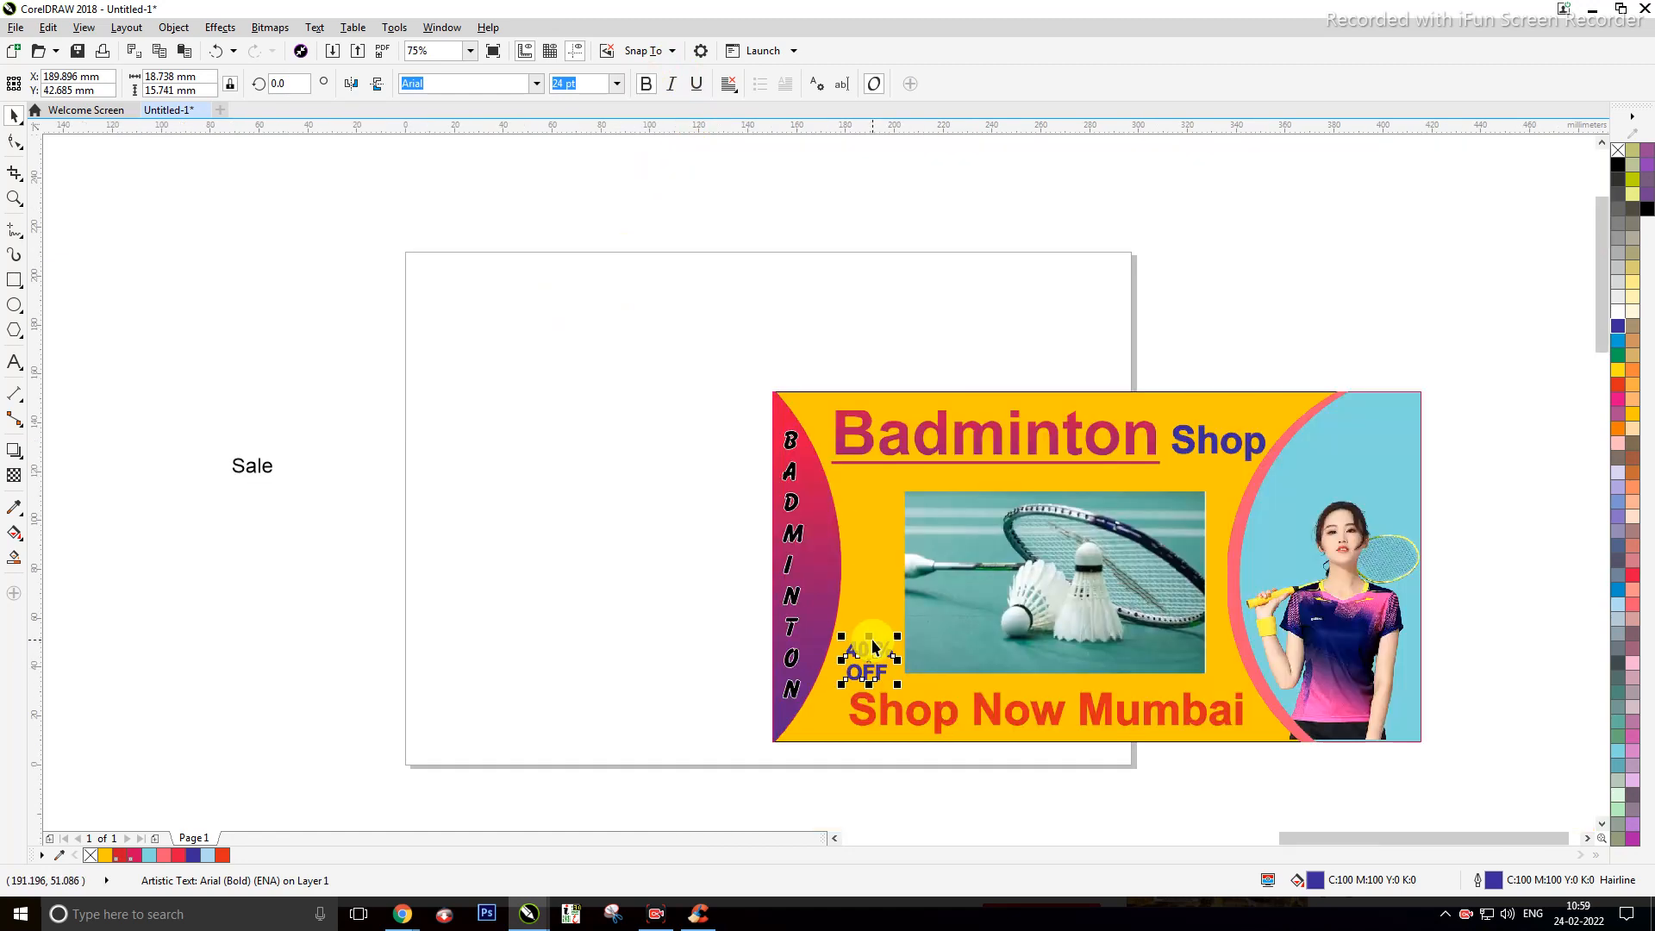
drag(230, 437, 379, 513)
drag(279, 450, 312, 447)
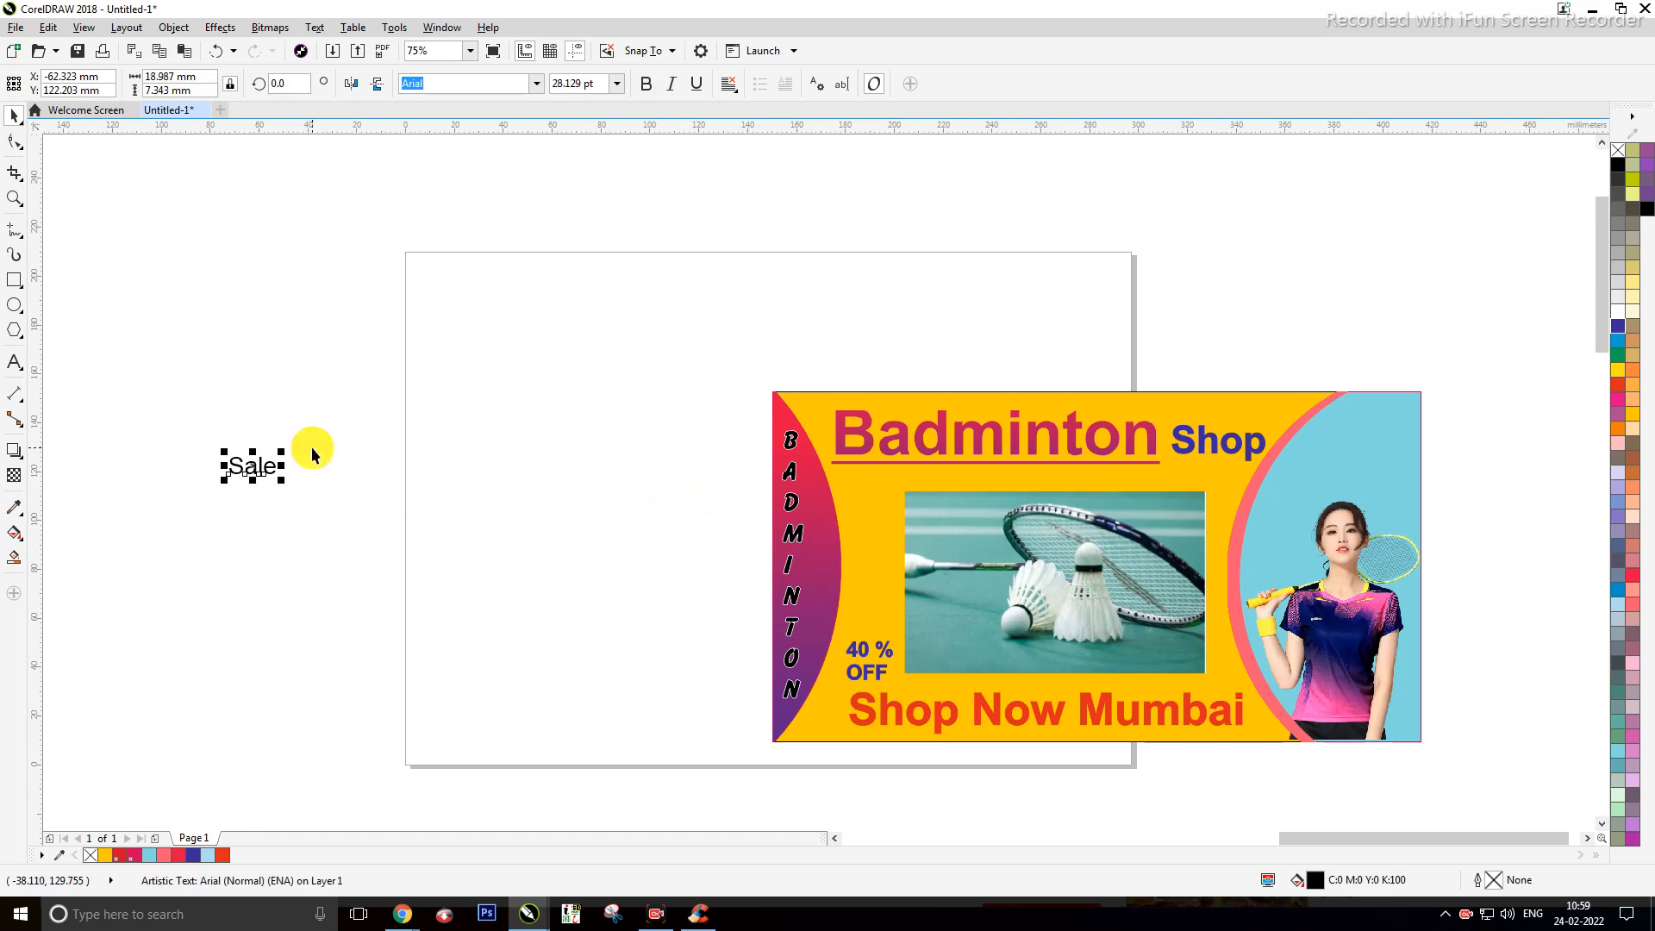
click(644, 86)
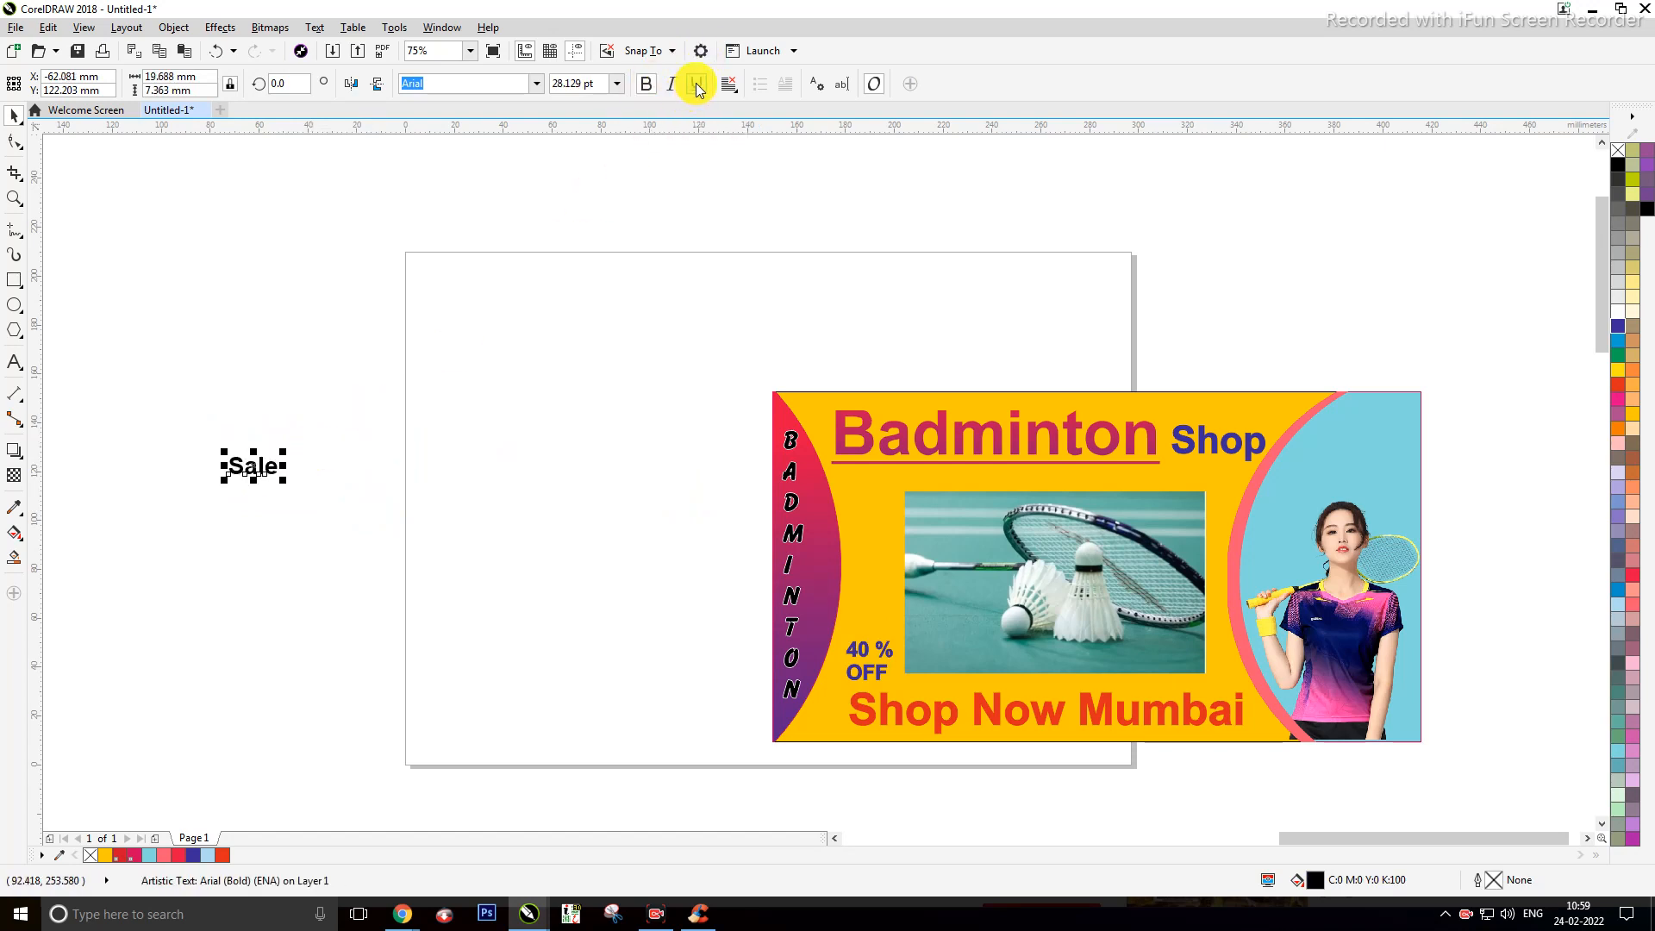
click(374, 345)
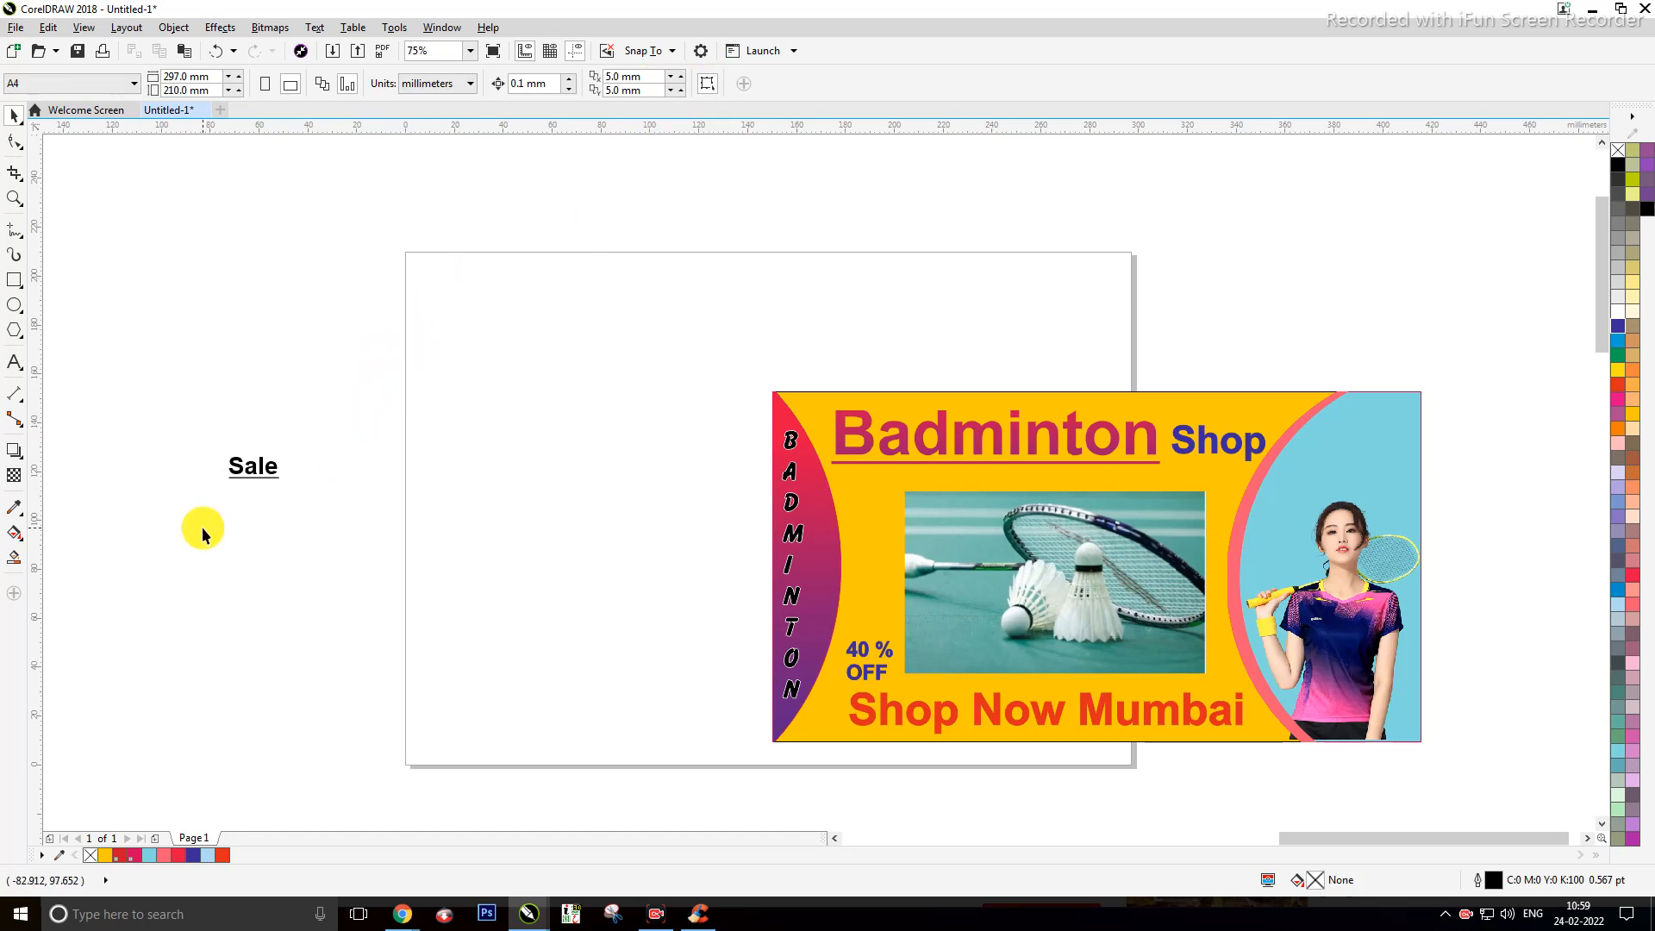
drag(261, 473, 875, 497)
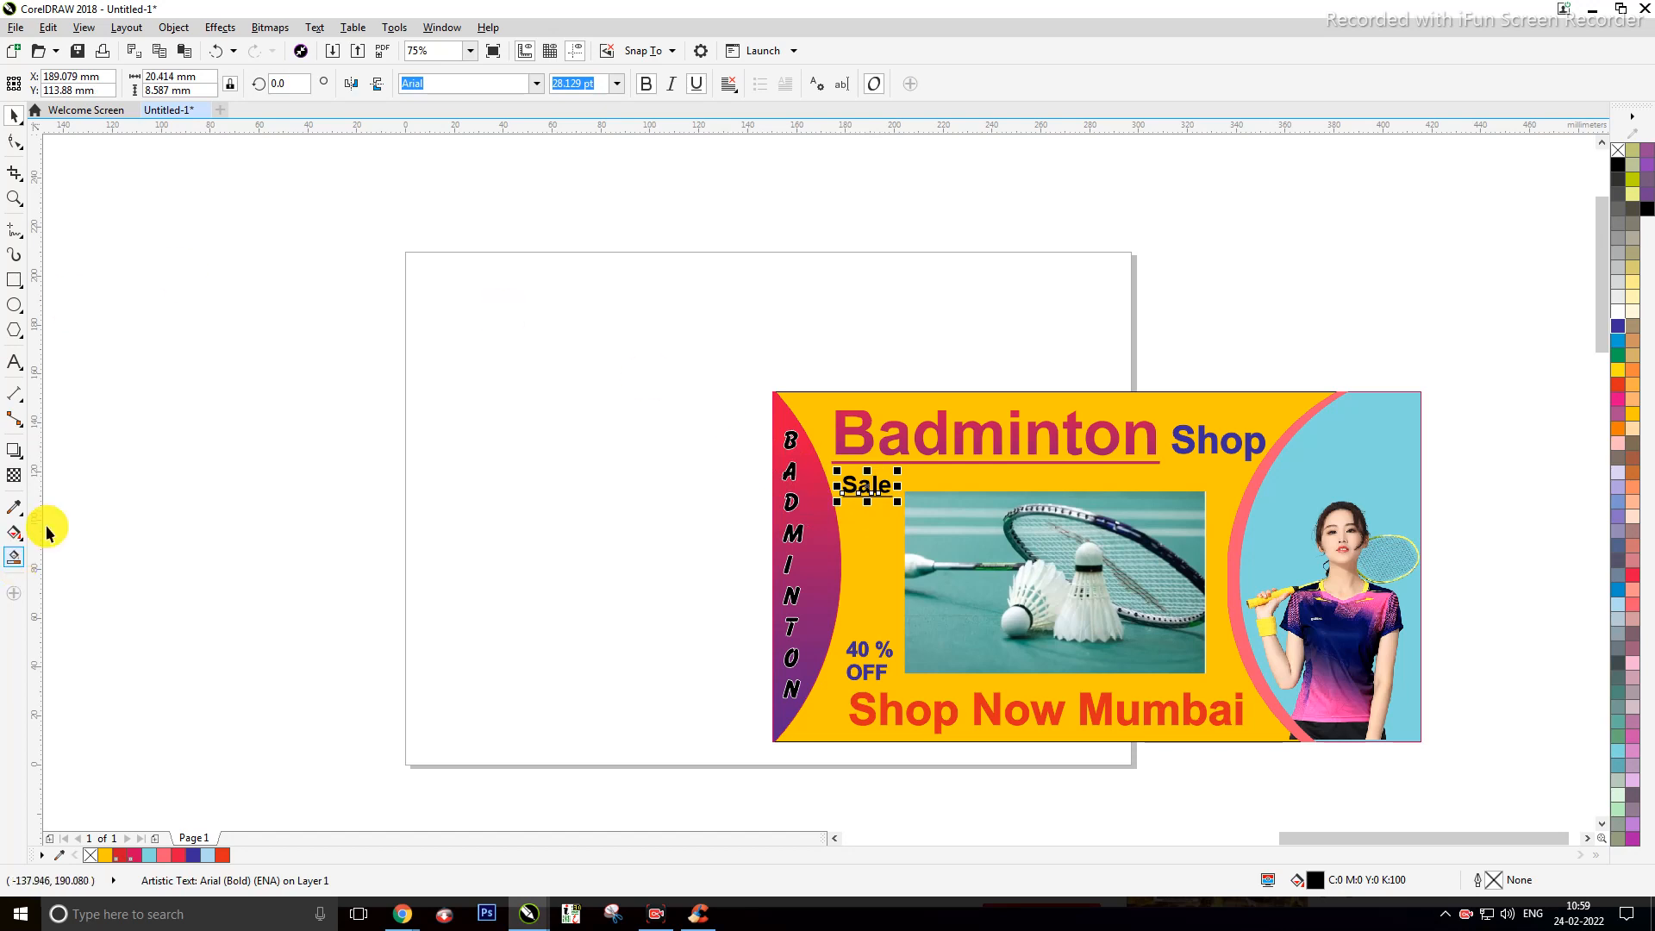
Step: Create the artistic text SPORT beside the page with one letter per line and enlarge it to about 26.5 pt
click(29, 377)
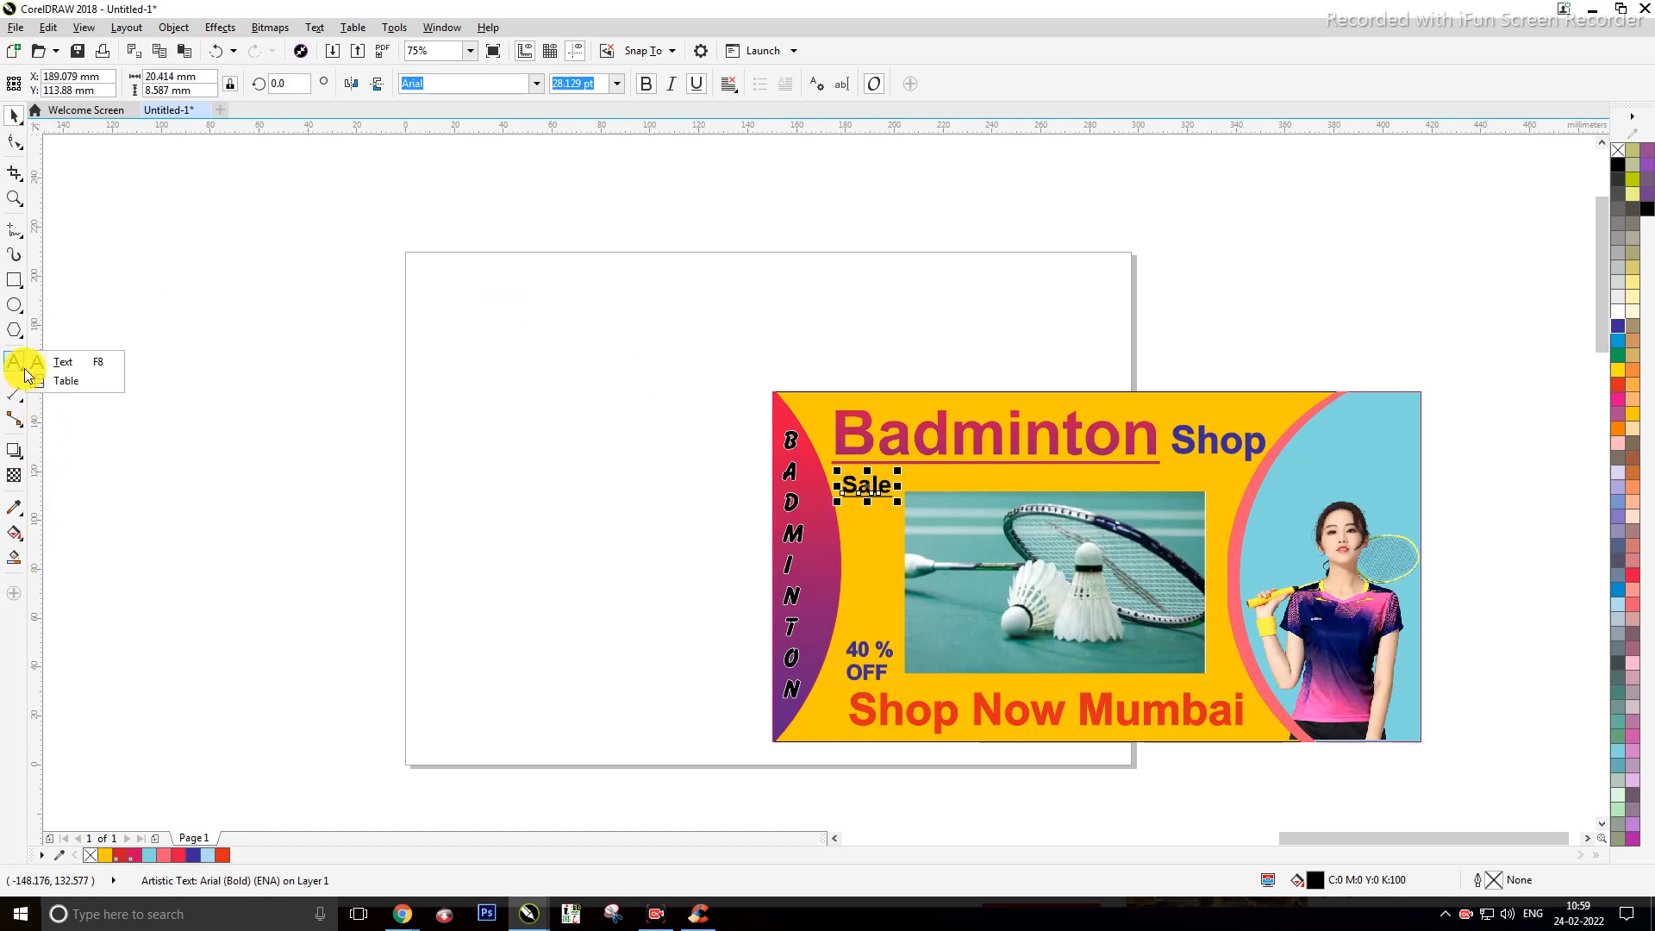
click(51, 359)
click(335, 480)
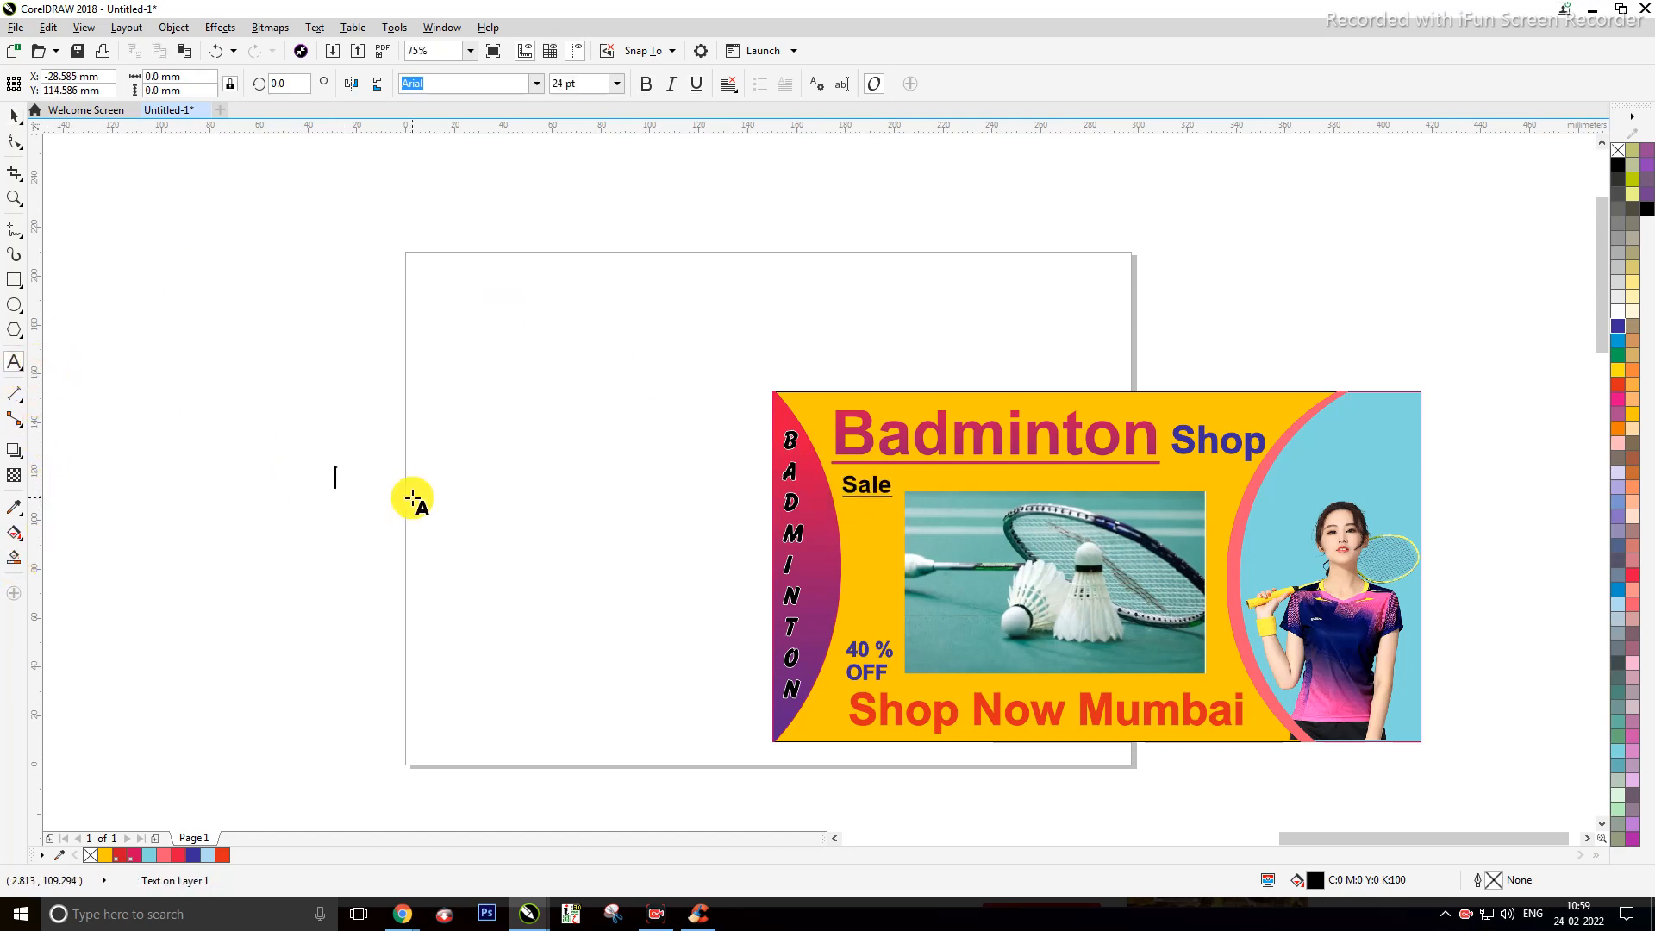
text(s)
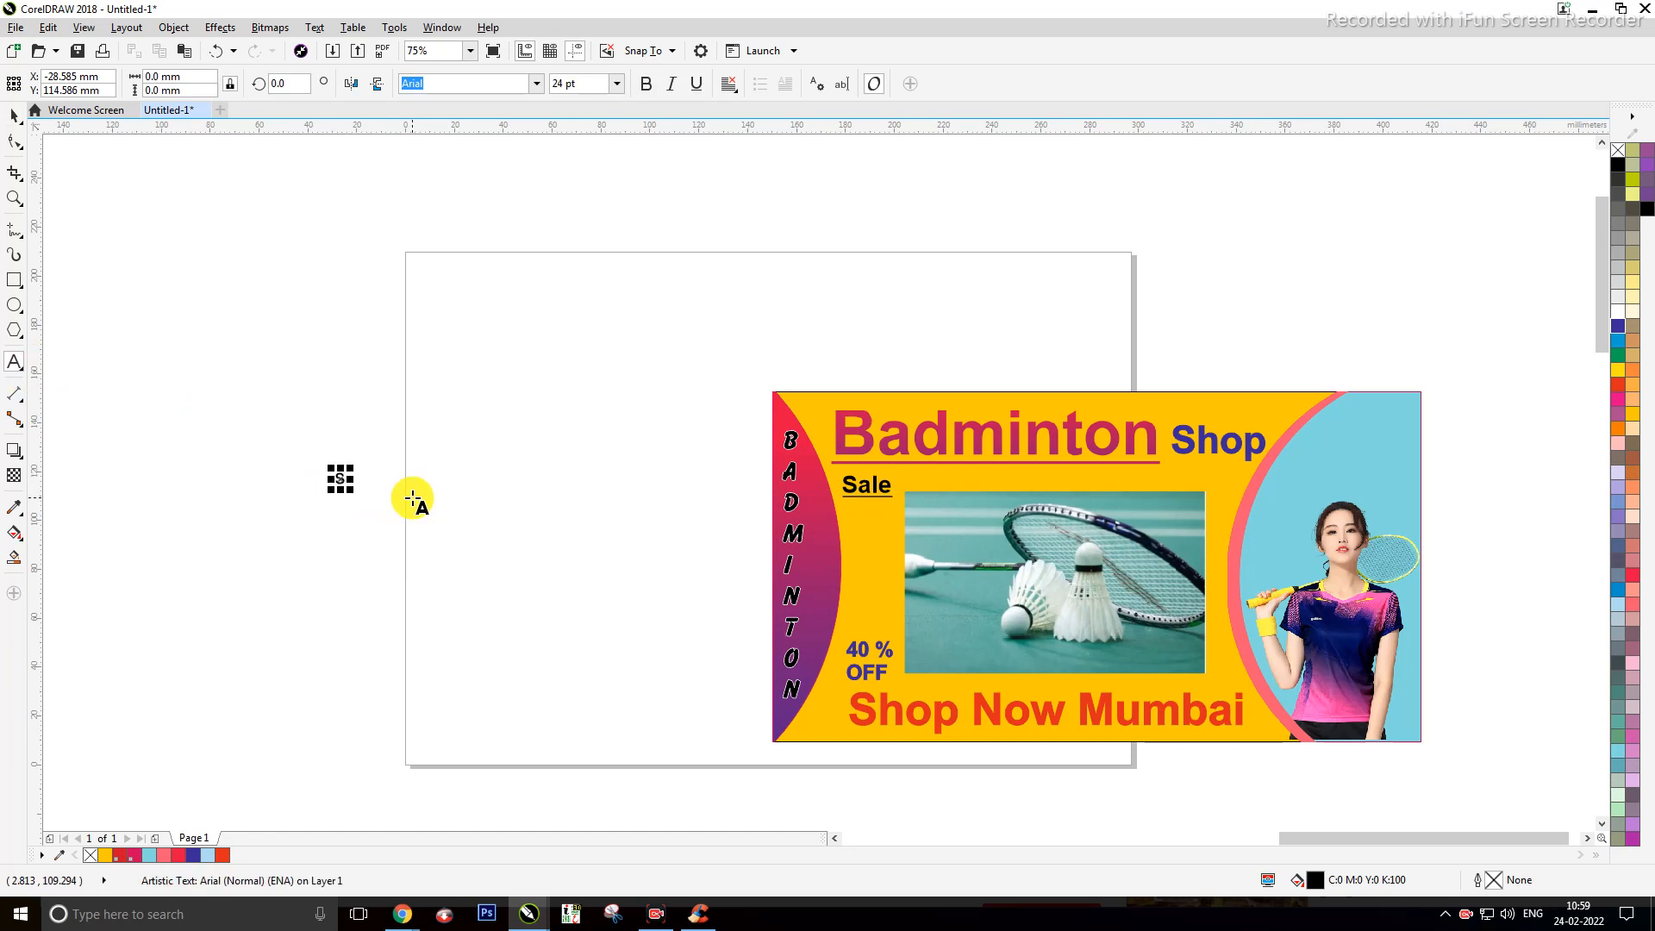
key(BackSpace)
text(SPORT)
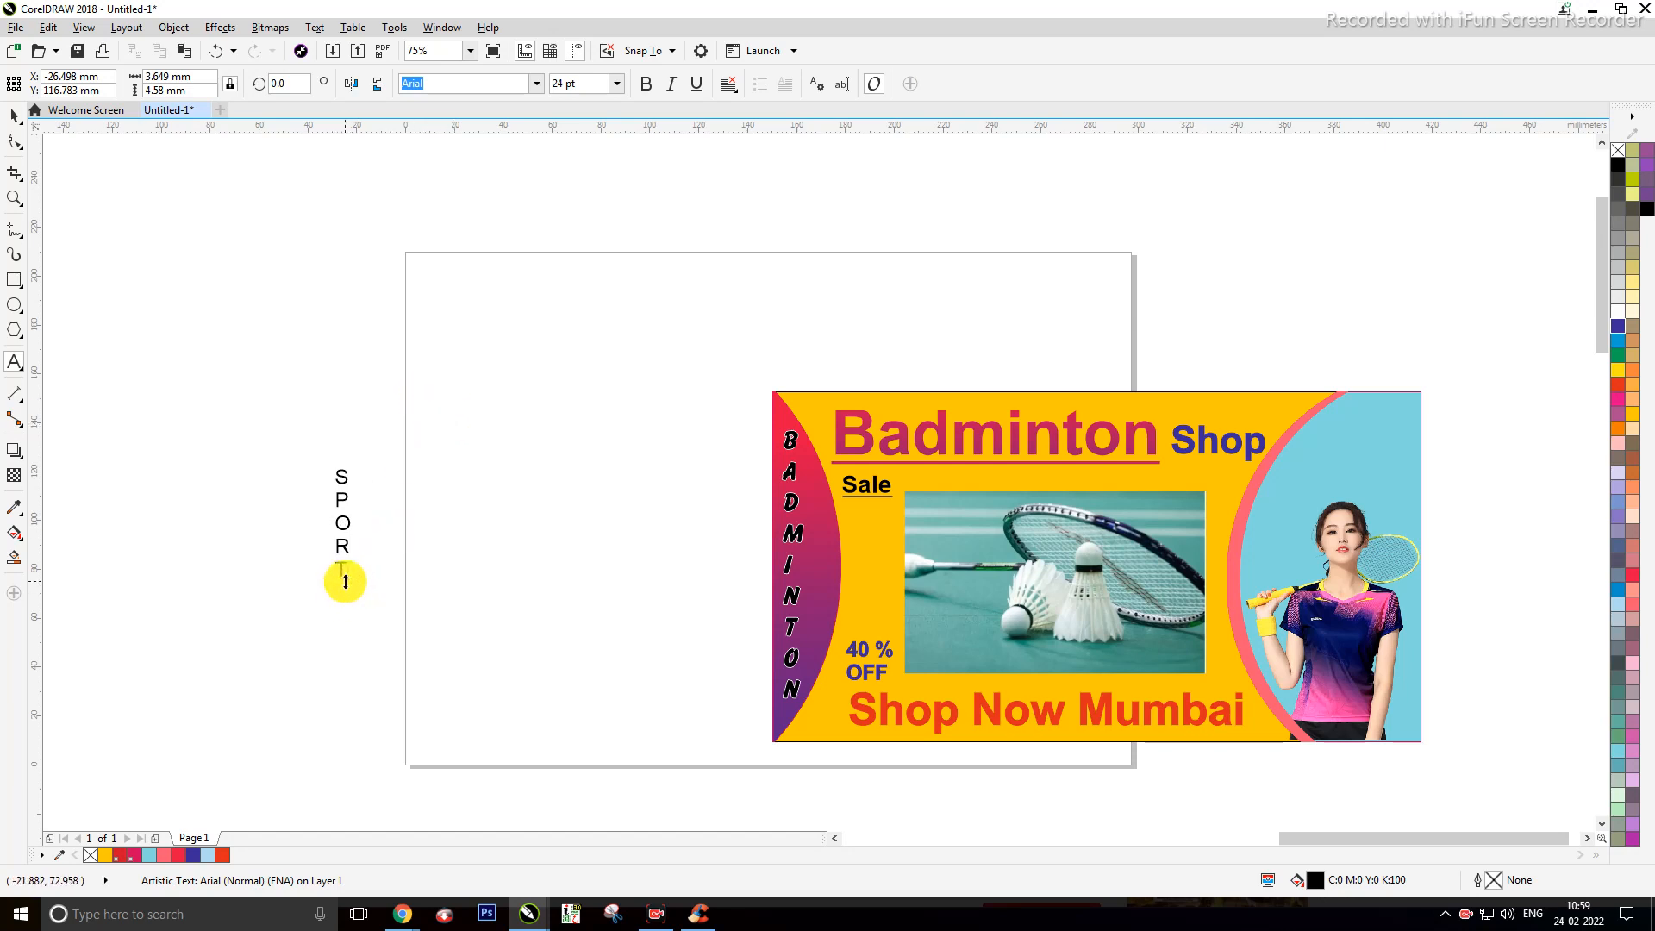
mouse_move(344, 582)
mouse_down()
mouse_move(326, 499)
mouse_move(337, 593)
mouse_up()
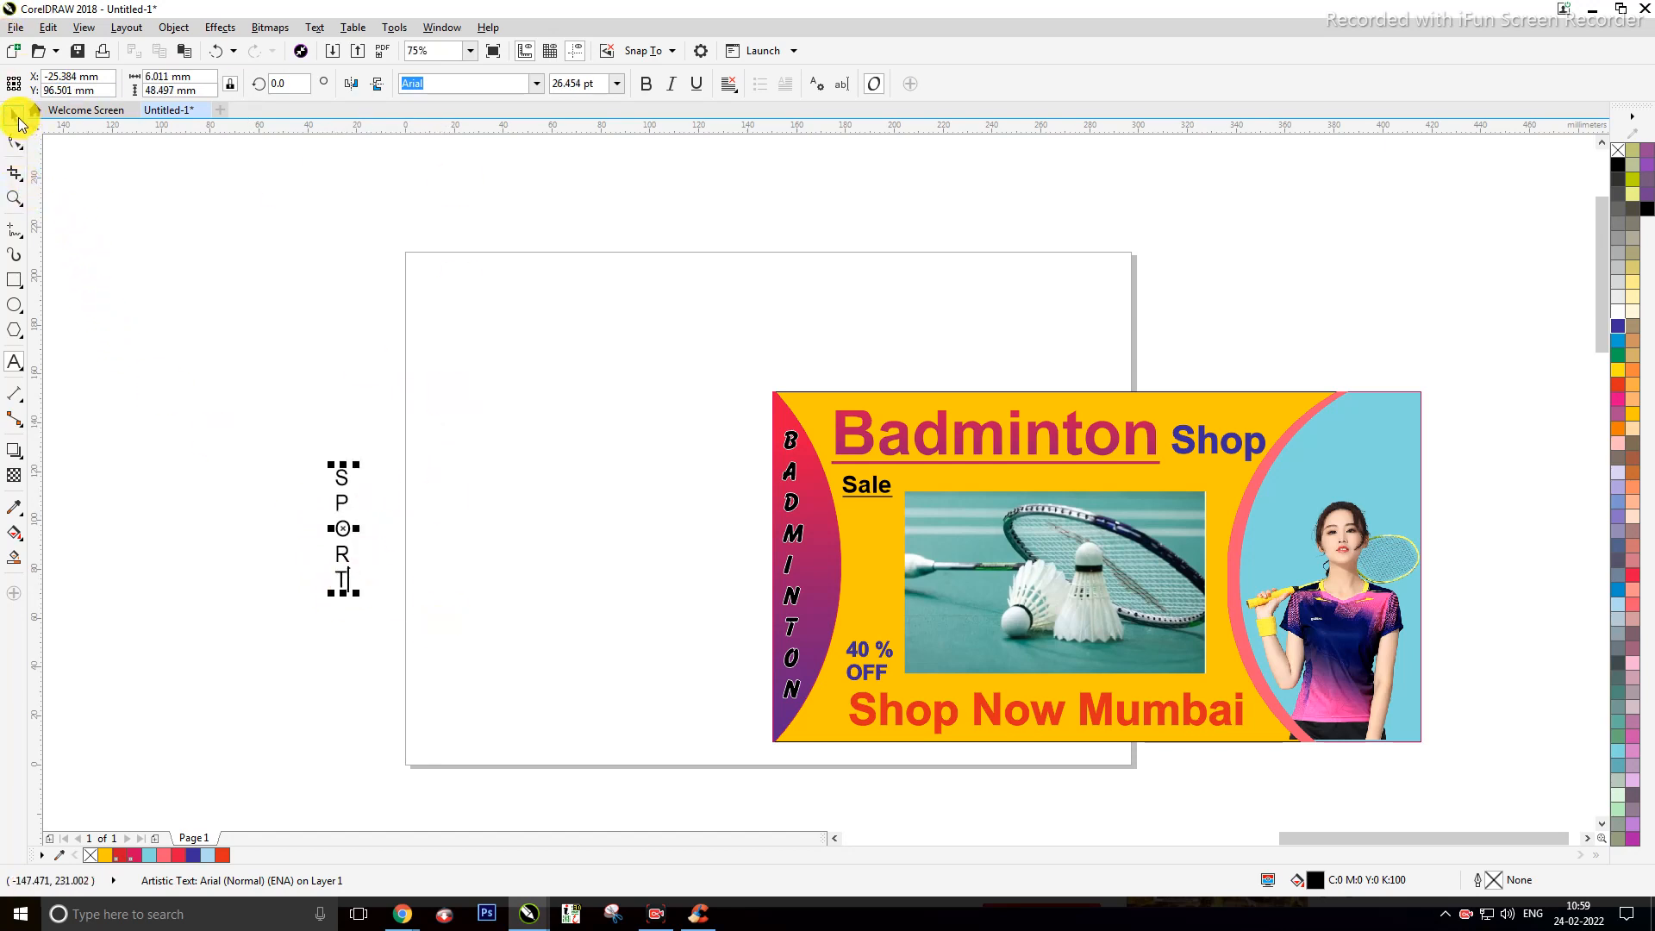
Step: Make the SPORT text bold and change its font to Arnprior
click(19, 123)
click(258, 400)
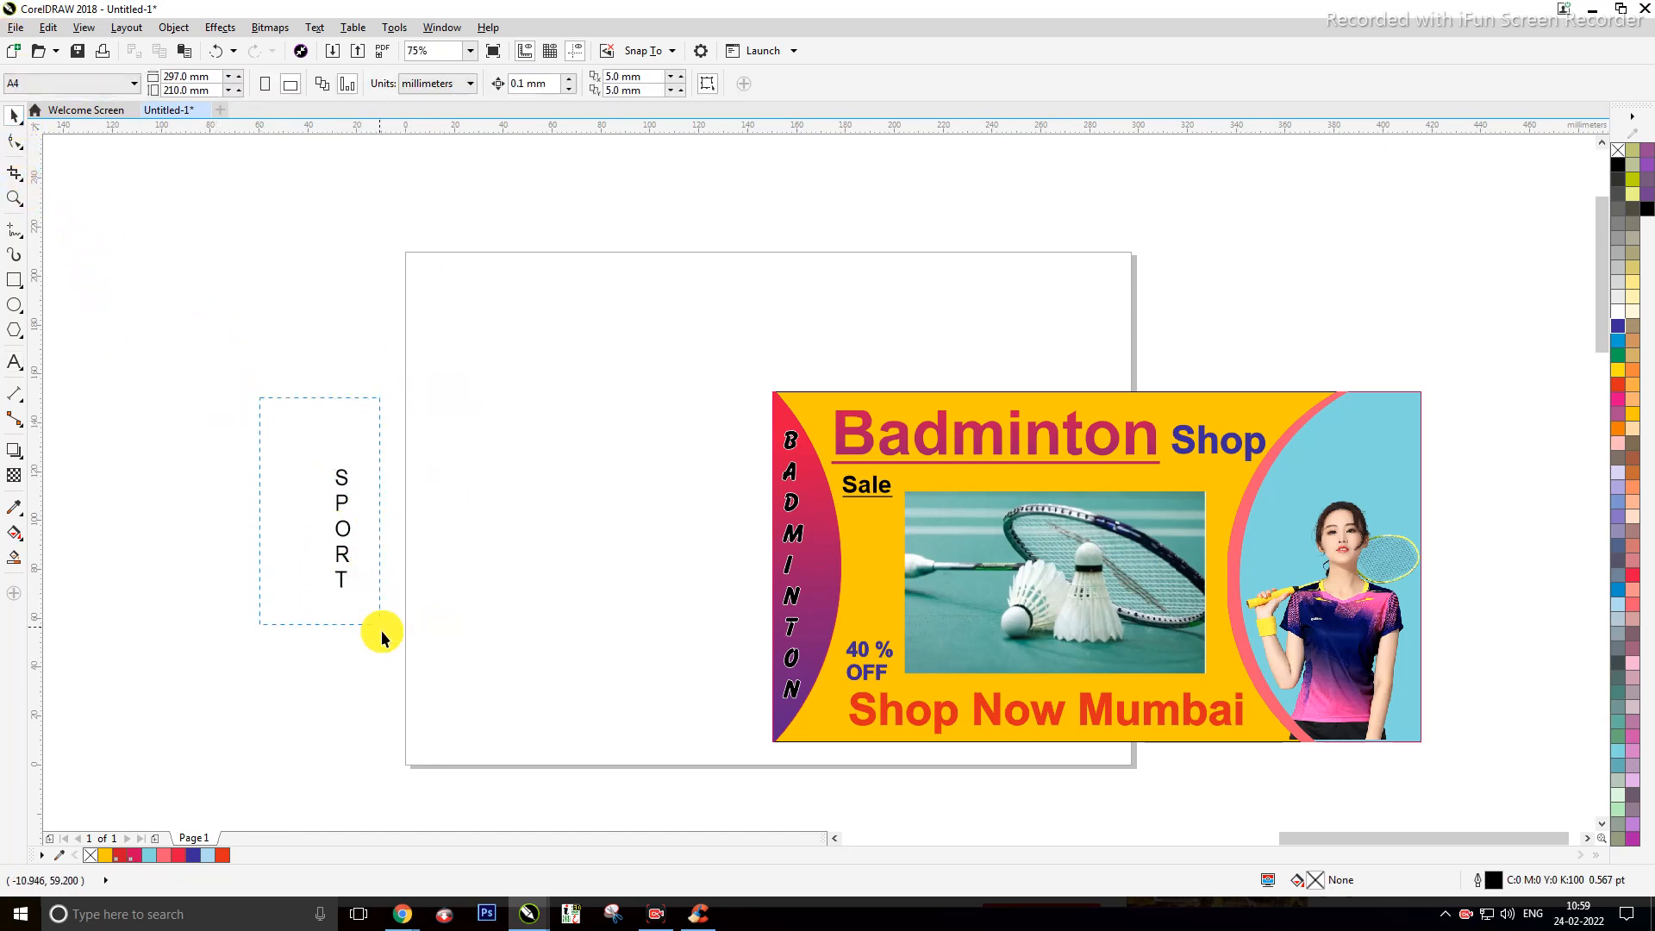
drag(381, 629, 381, 632)
click(646, 88)
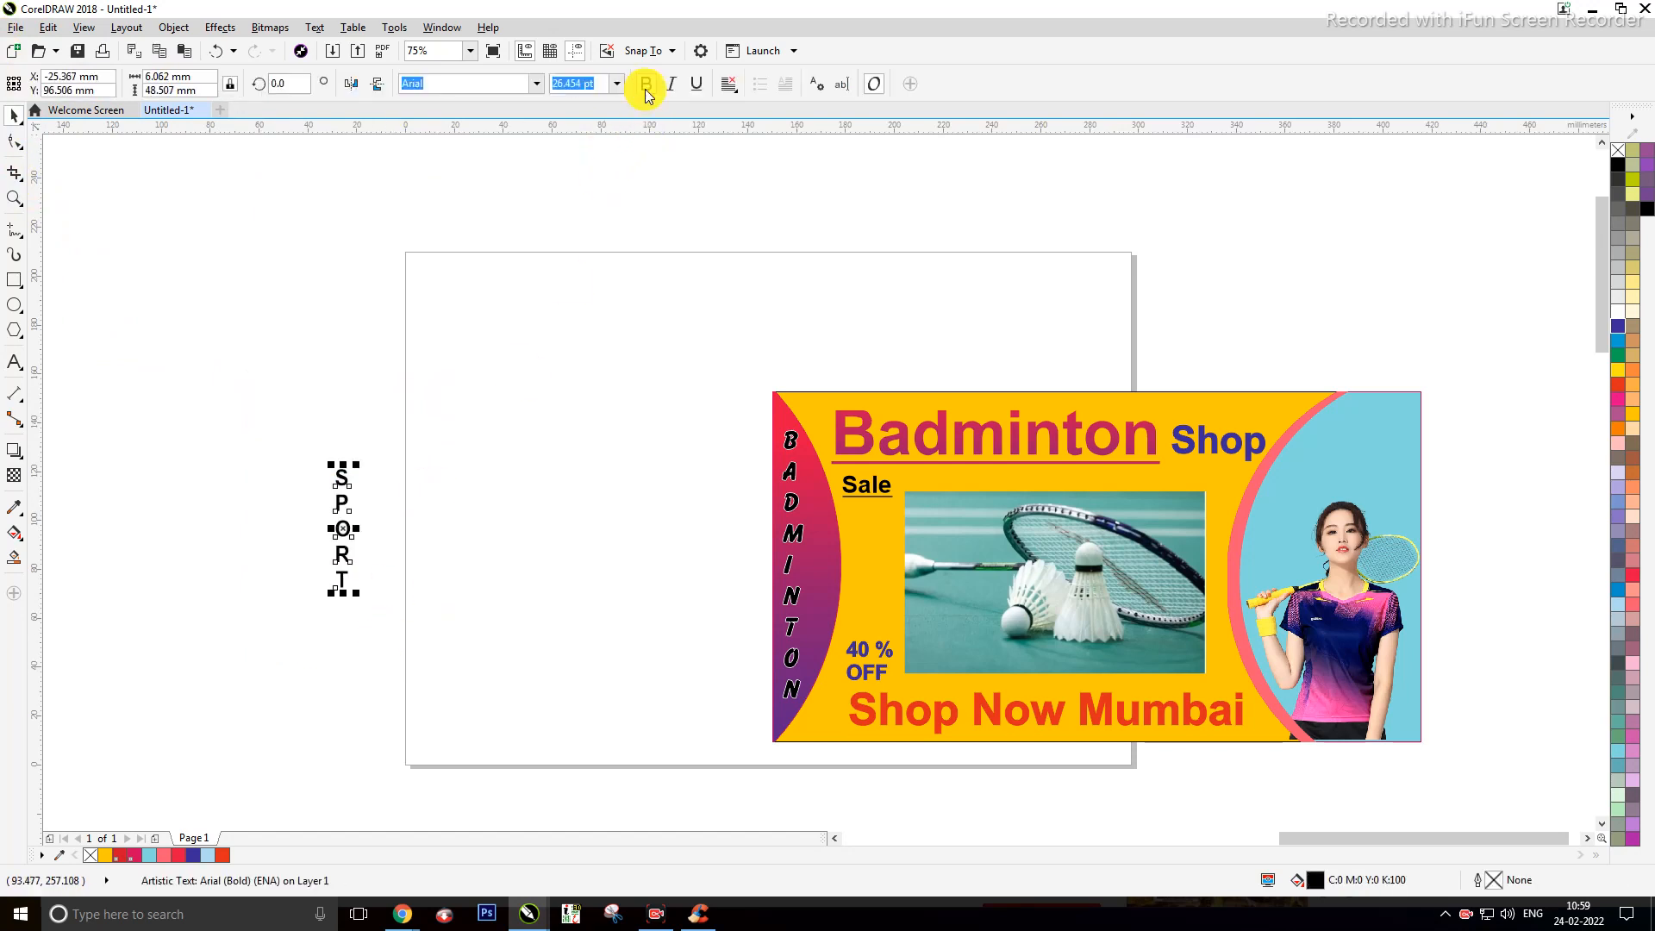
click(535, 83)
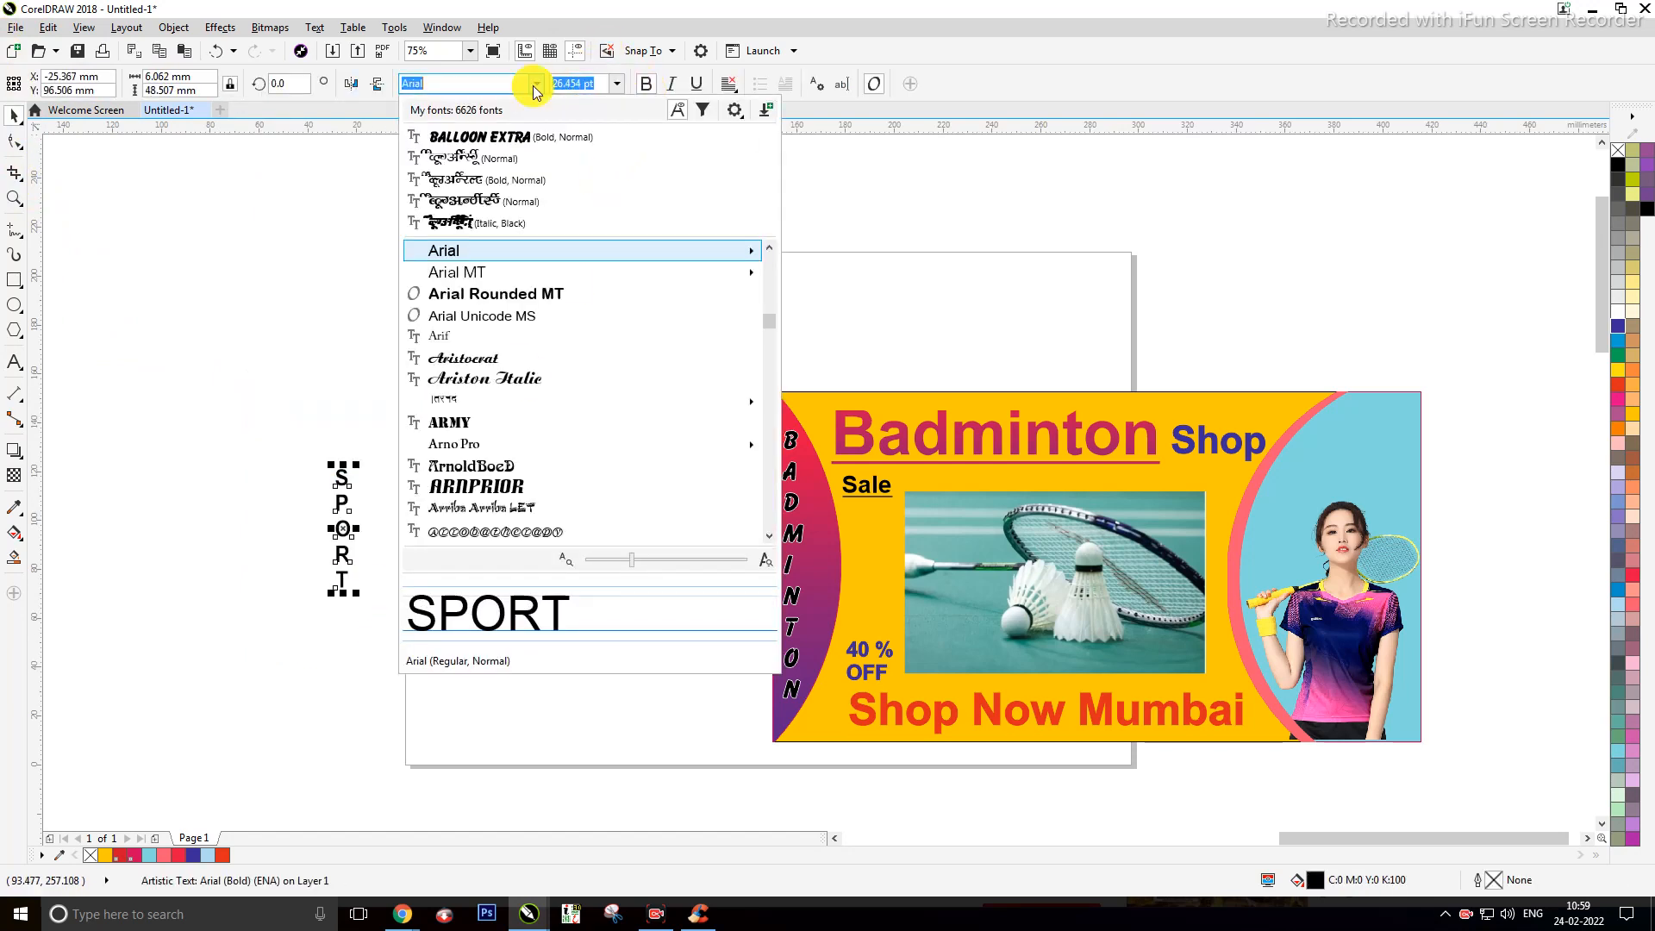
click(473, 489)
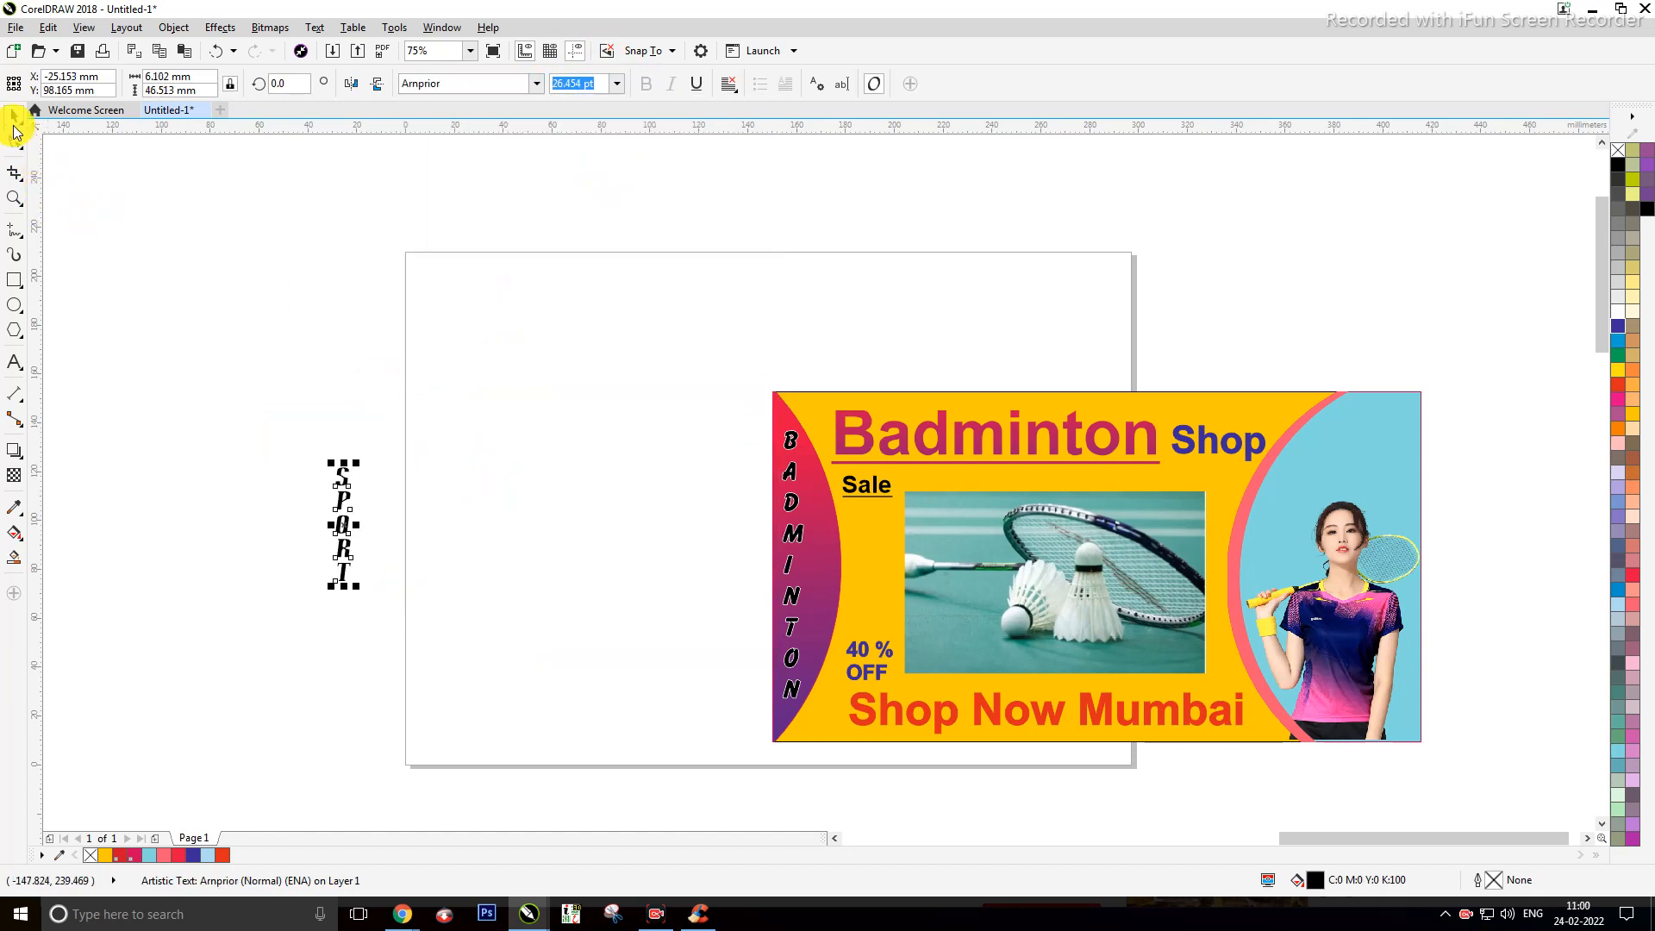
Step: Enlarge the SPORT text to about 34 pt and place it between Sale and 40 % OFF at about X 189 mm, Y 81 mm
click(345, 487)
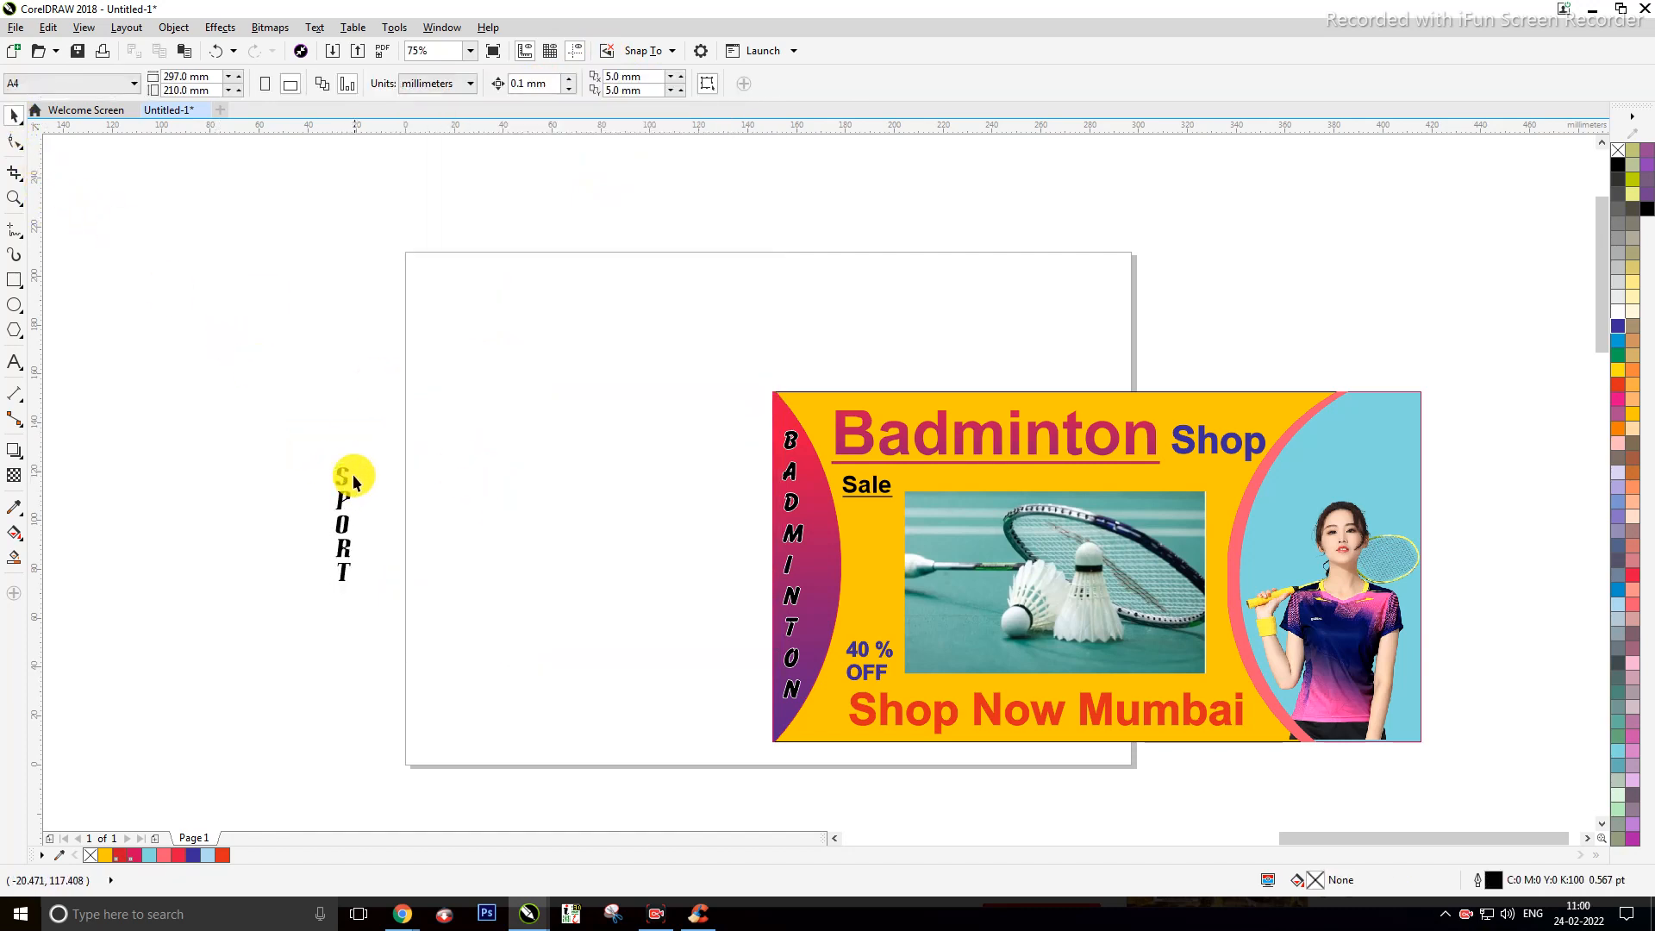
click(345, 490)
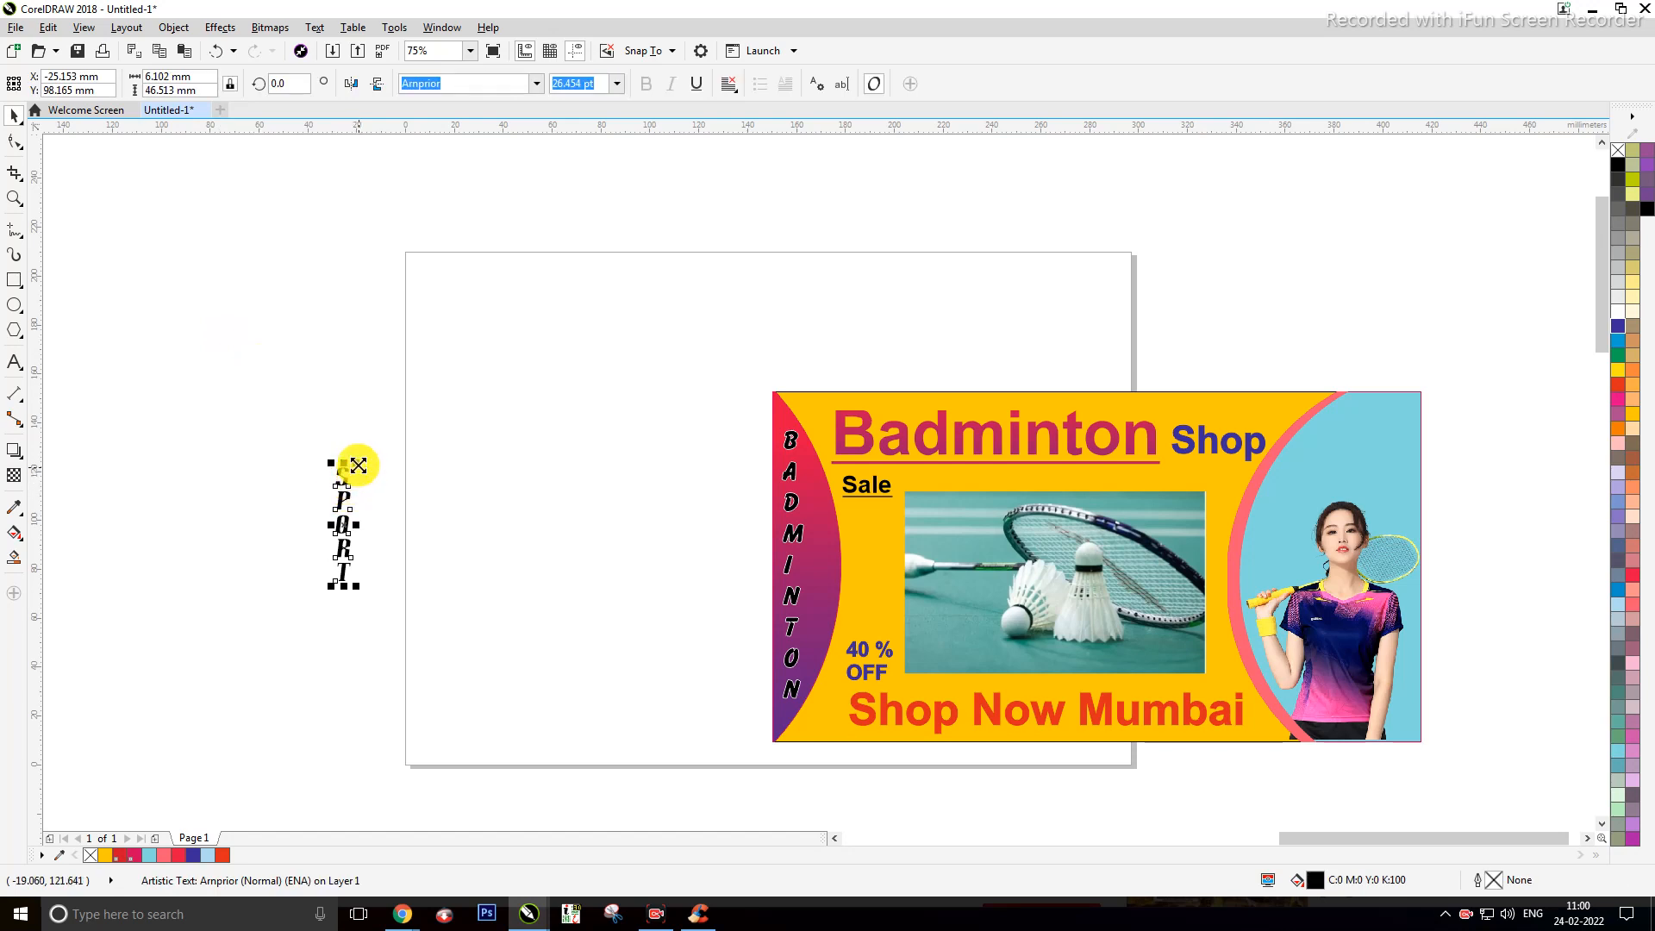
drag(360, 454, 371, 446)
click(387, 416)
drag(348, 532, 868, 574)
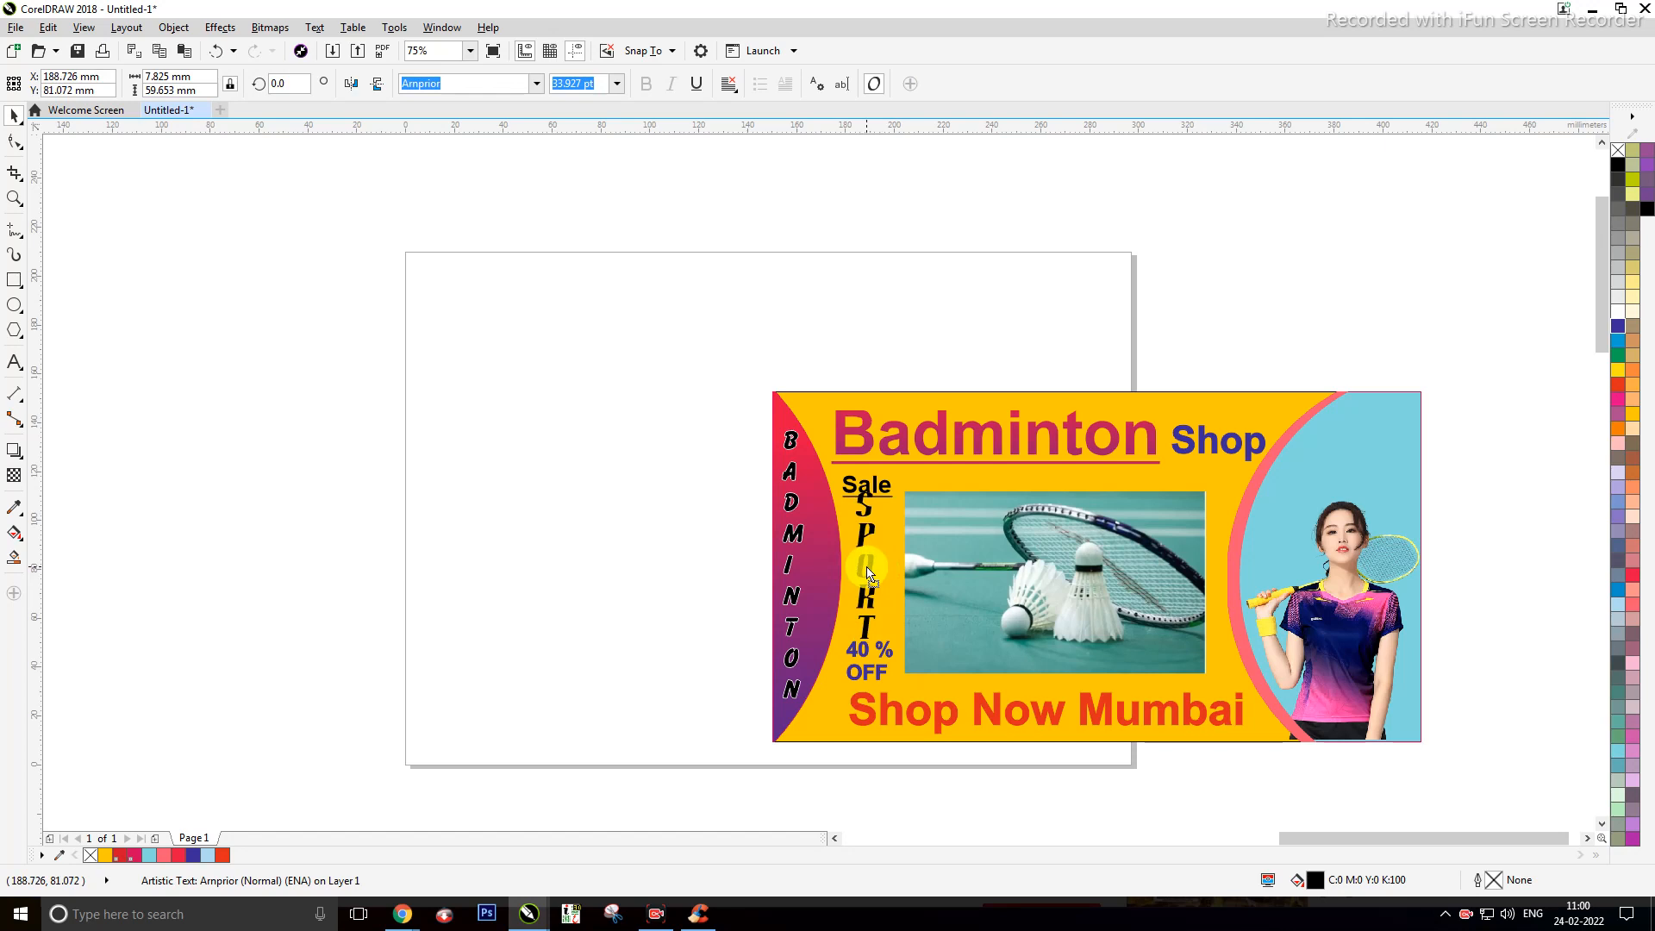
drag(869, 574, 868, 574)
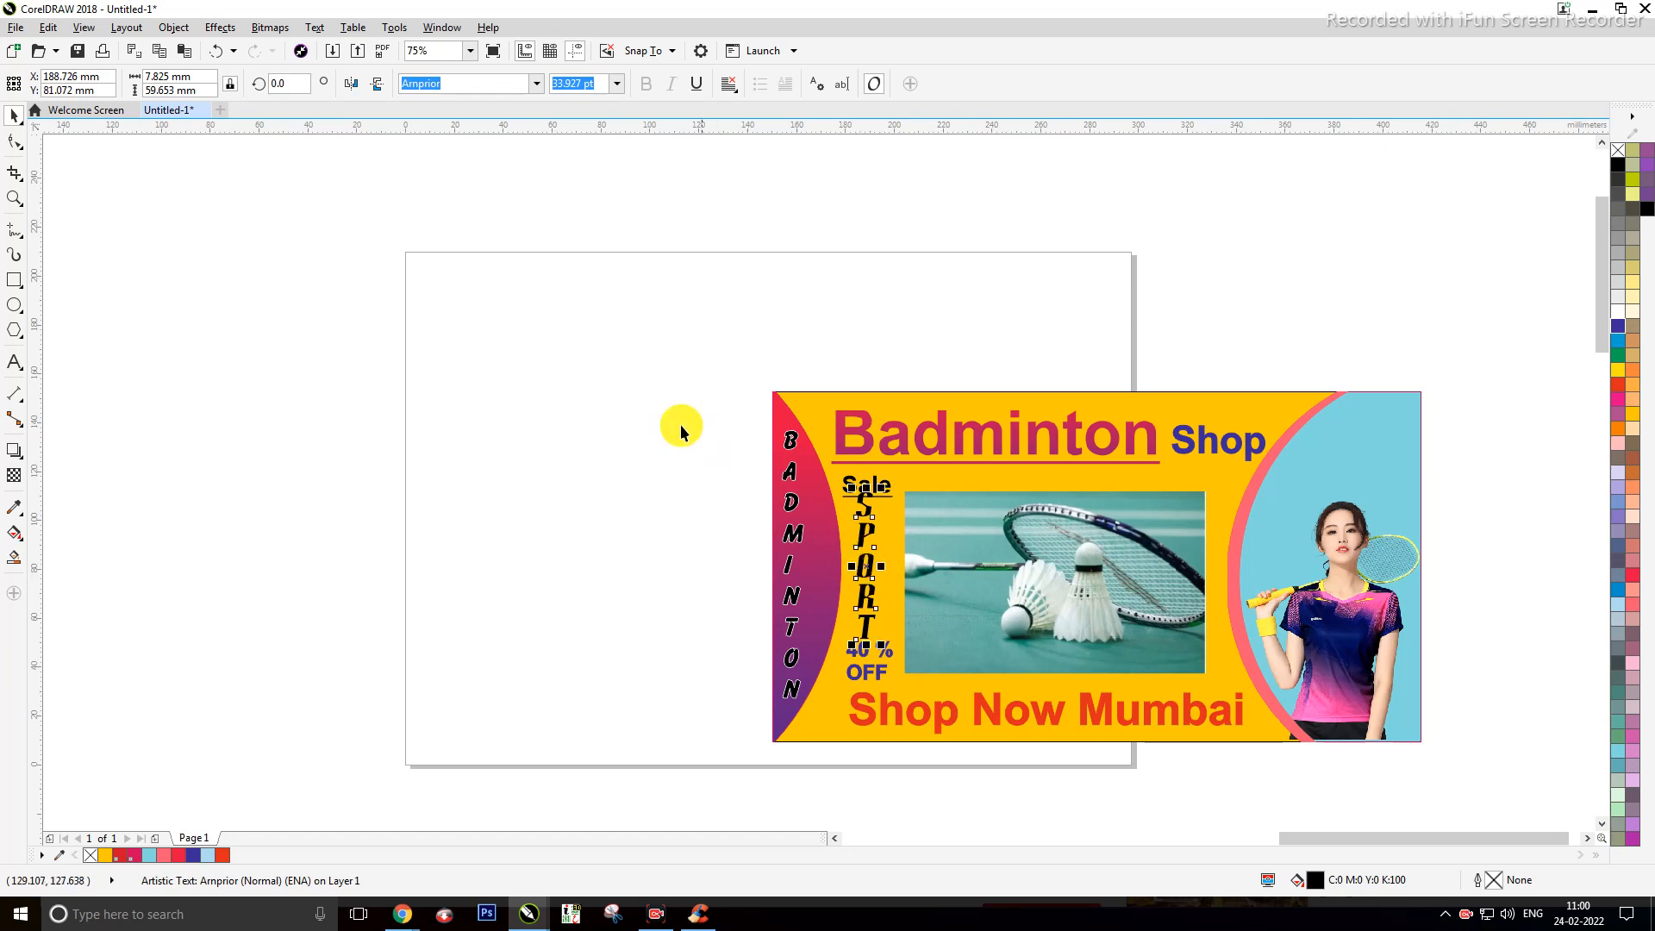
Step: Move the Sale text up to about Y 116 mm and shift the SPORT text to about X 190 mm, Y 81 mm
click(687, 429)
scroll(895, 506, up, 2)
click(888, 488)
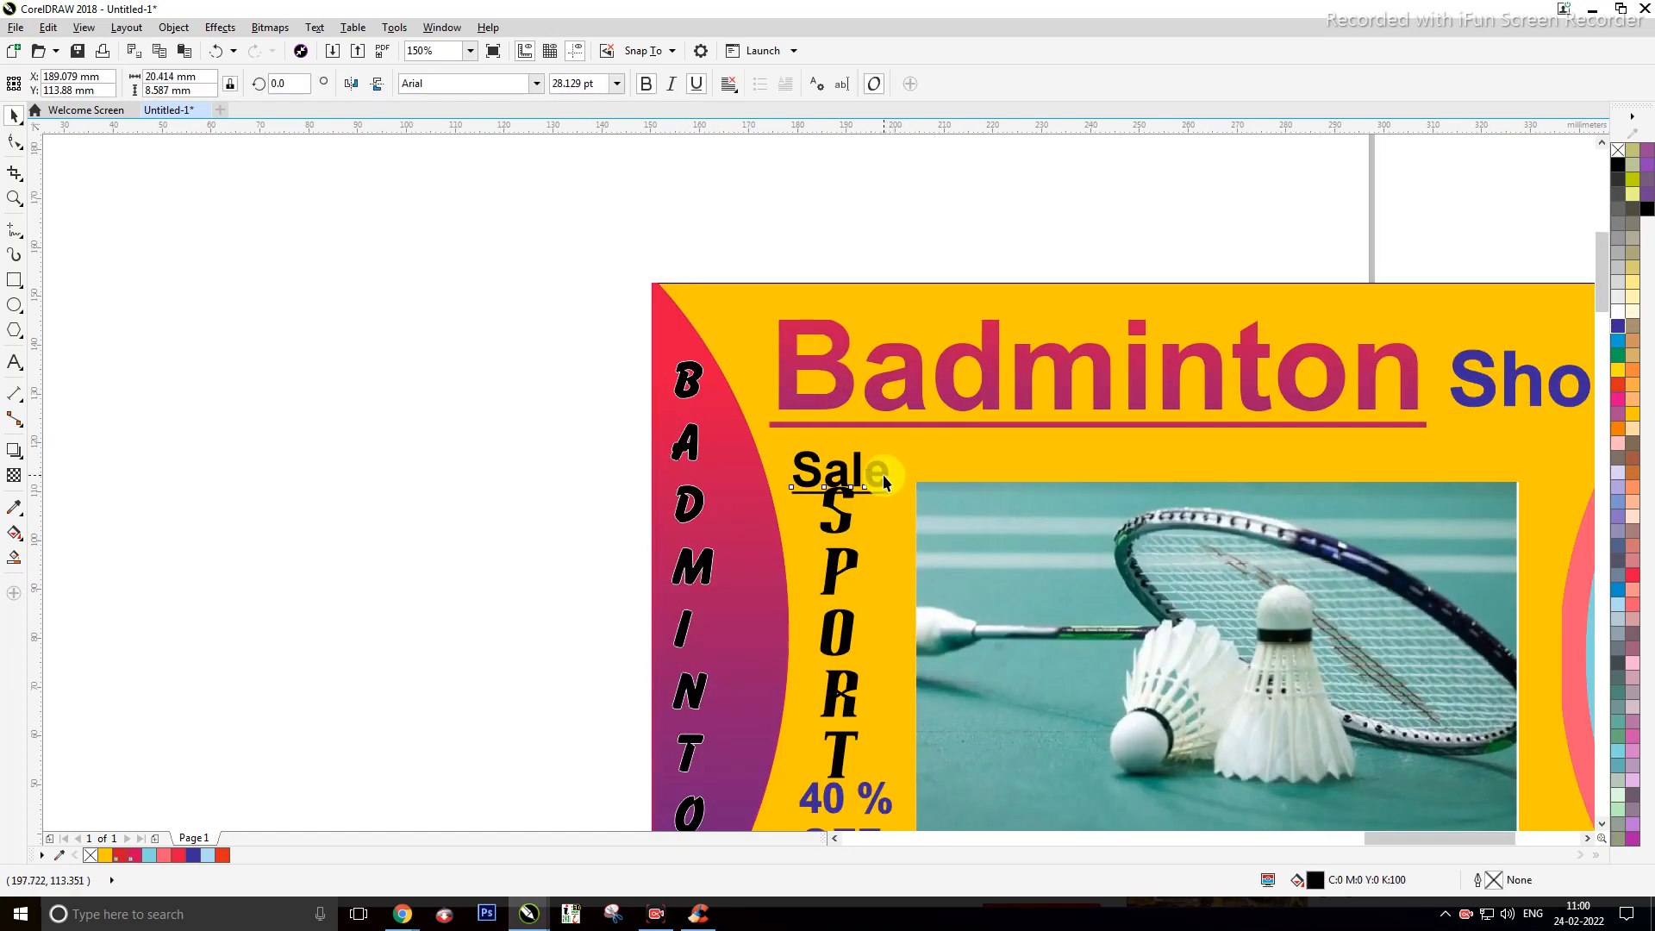
drag(882, 464, 881, 464)
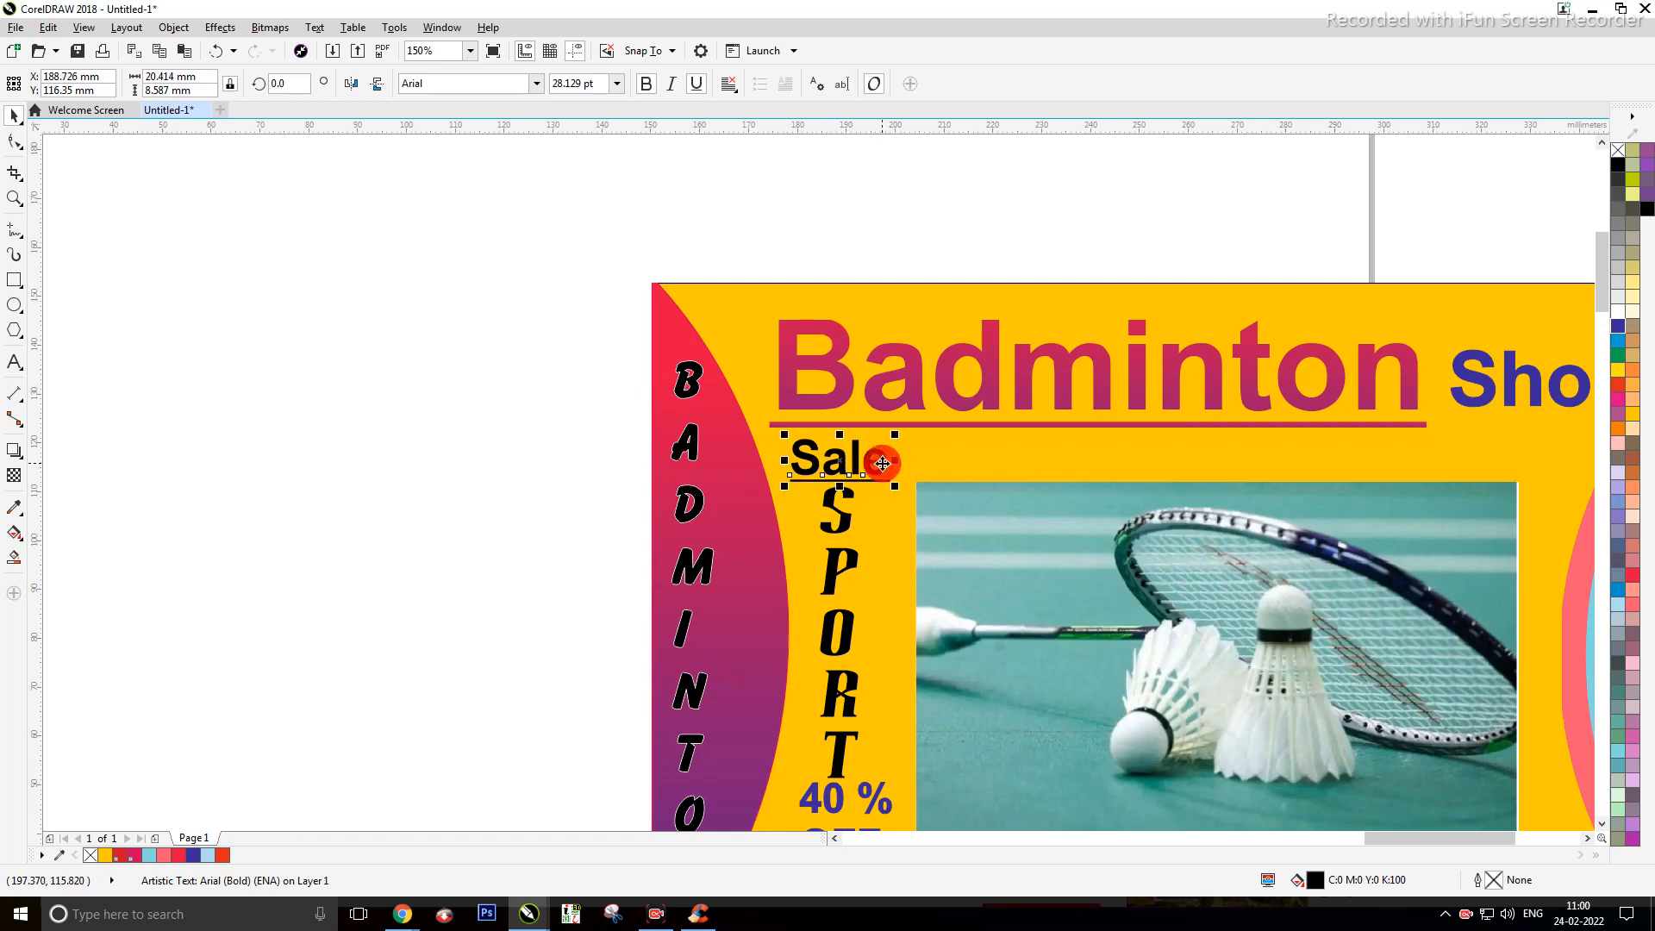
scroll(910, 771, up, 2)
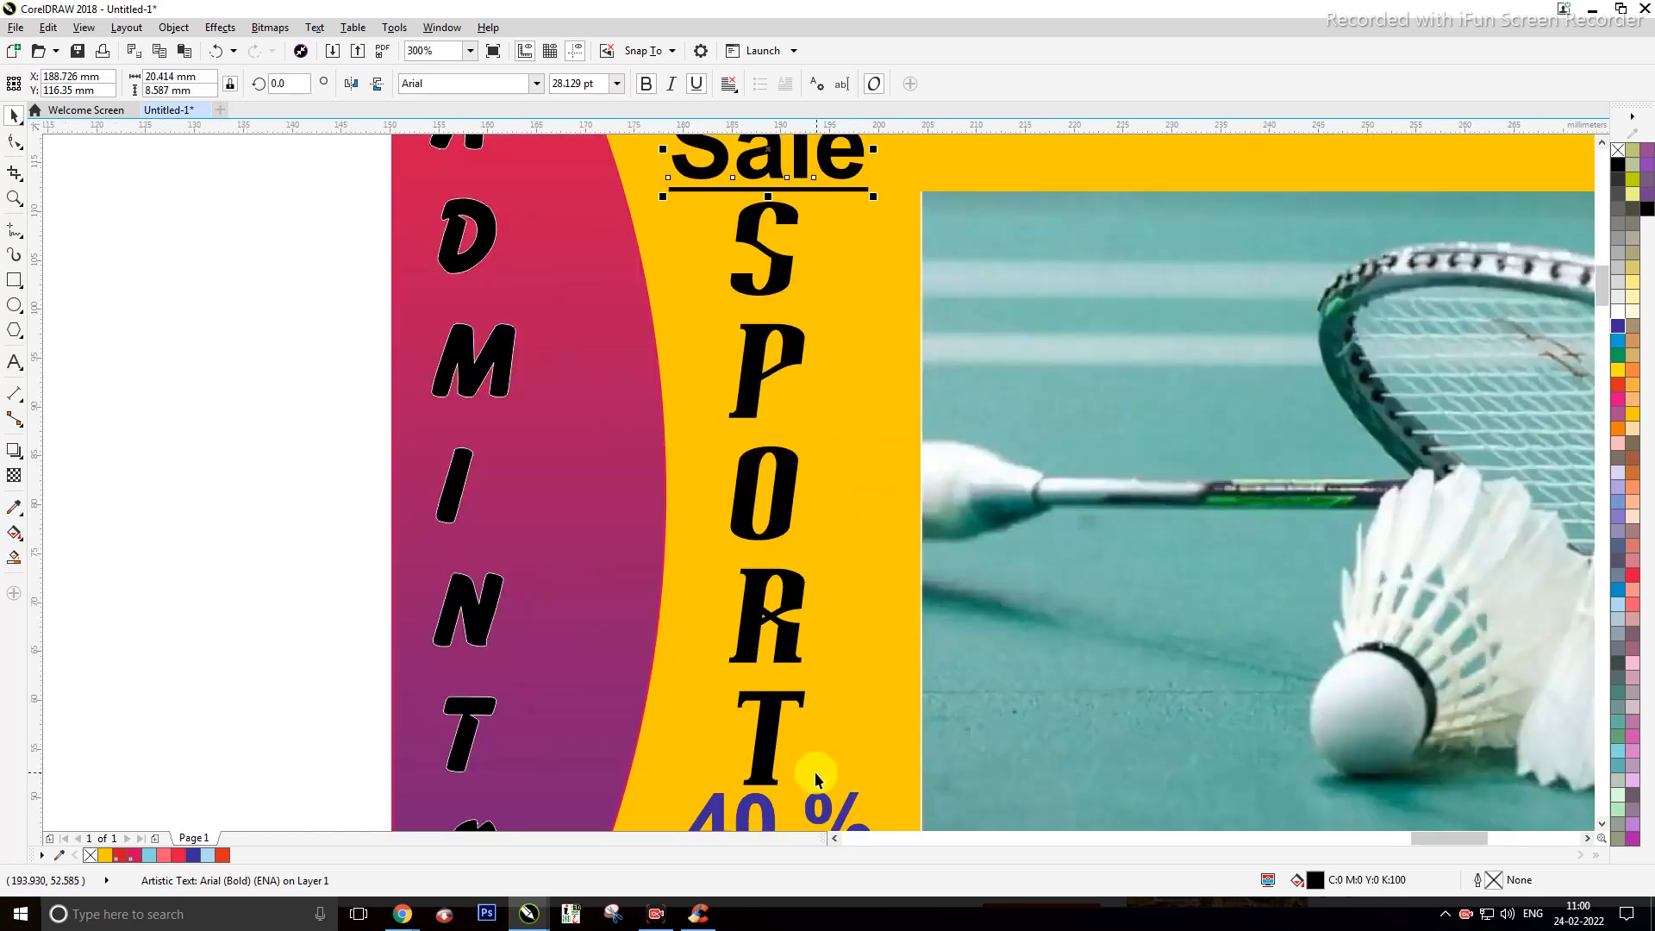
drag(776, 714, 794, 716)
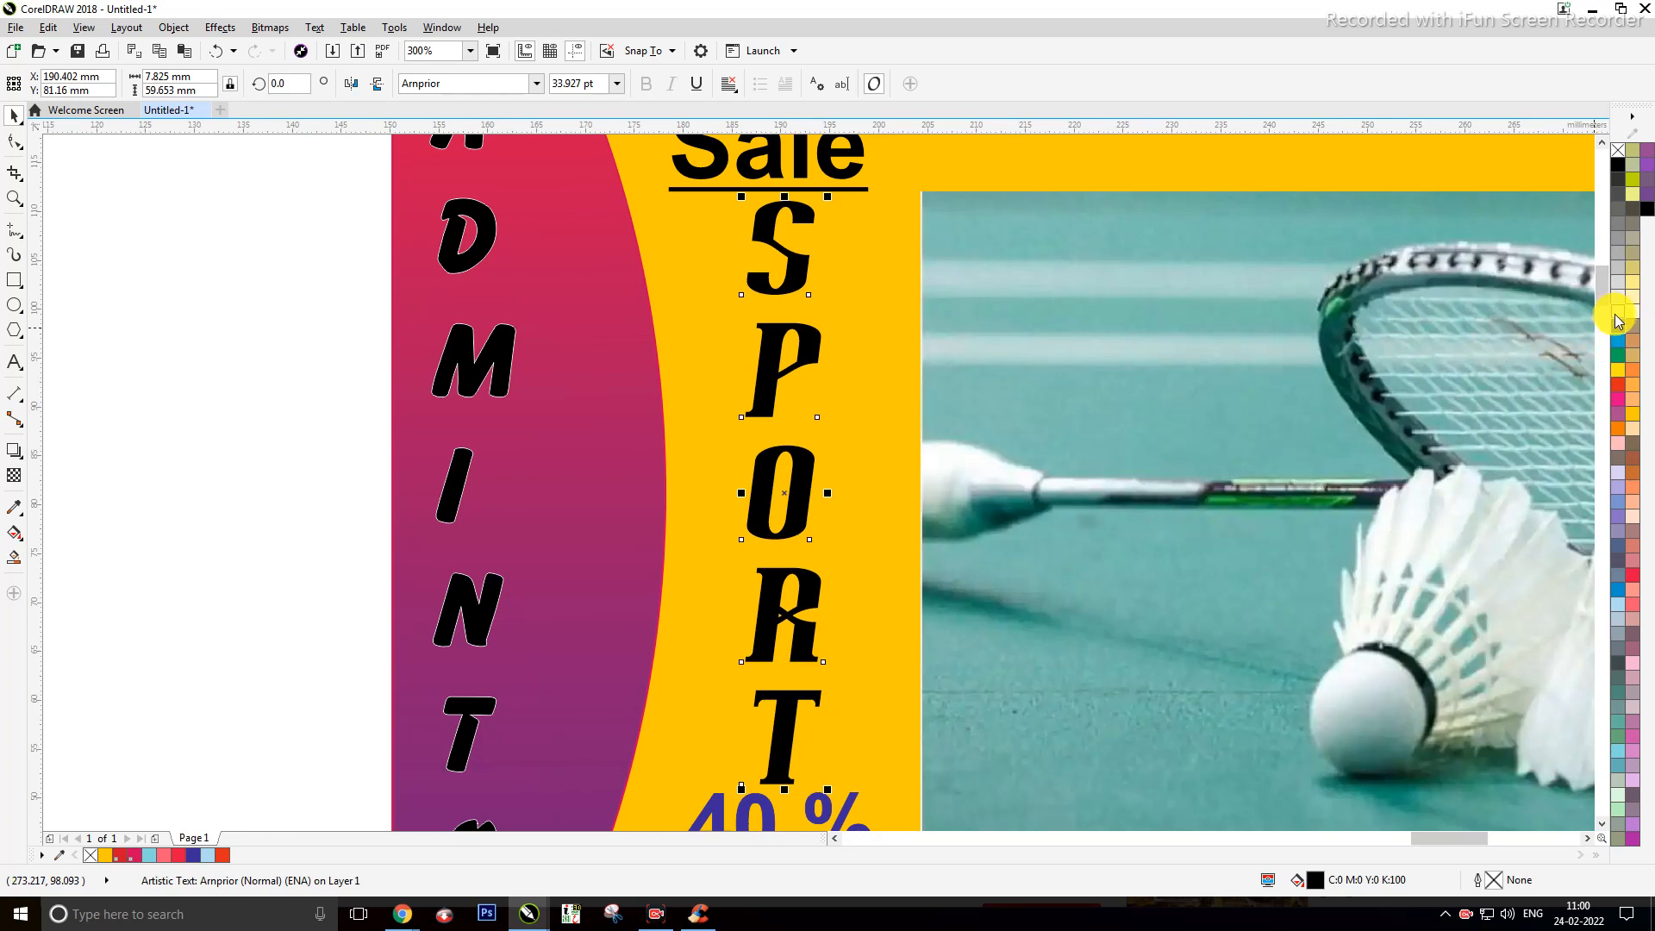
Step: Give the SPORT text a white outline 1.5 pt wide
right_click(1618, 316)
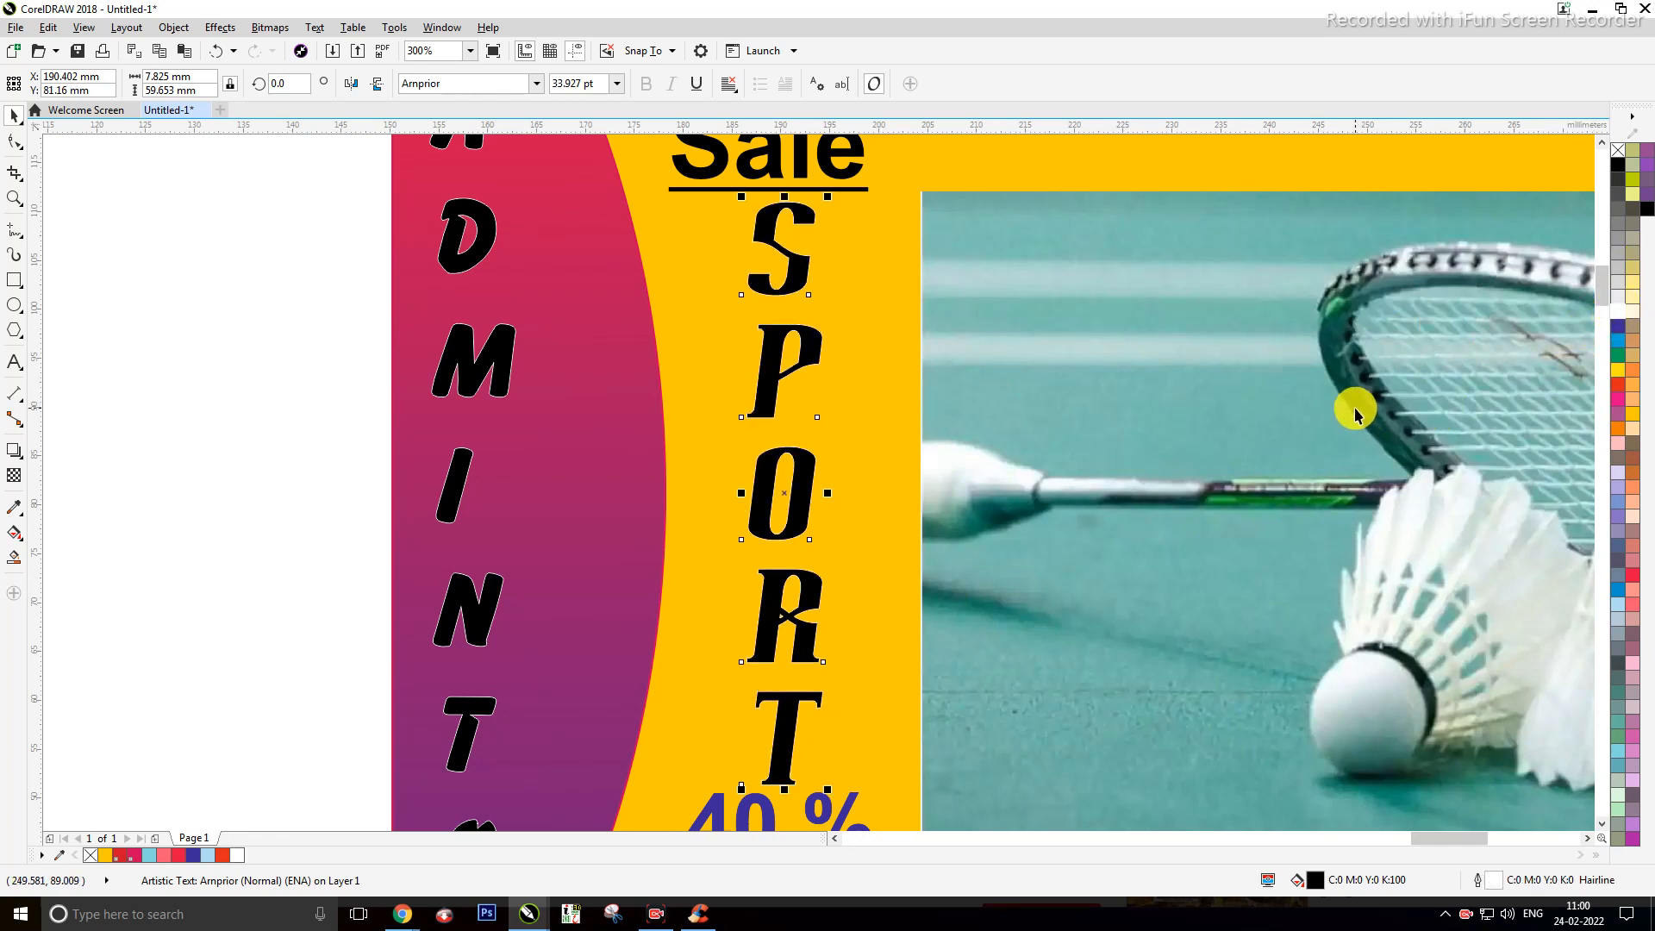
key(F12)
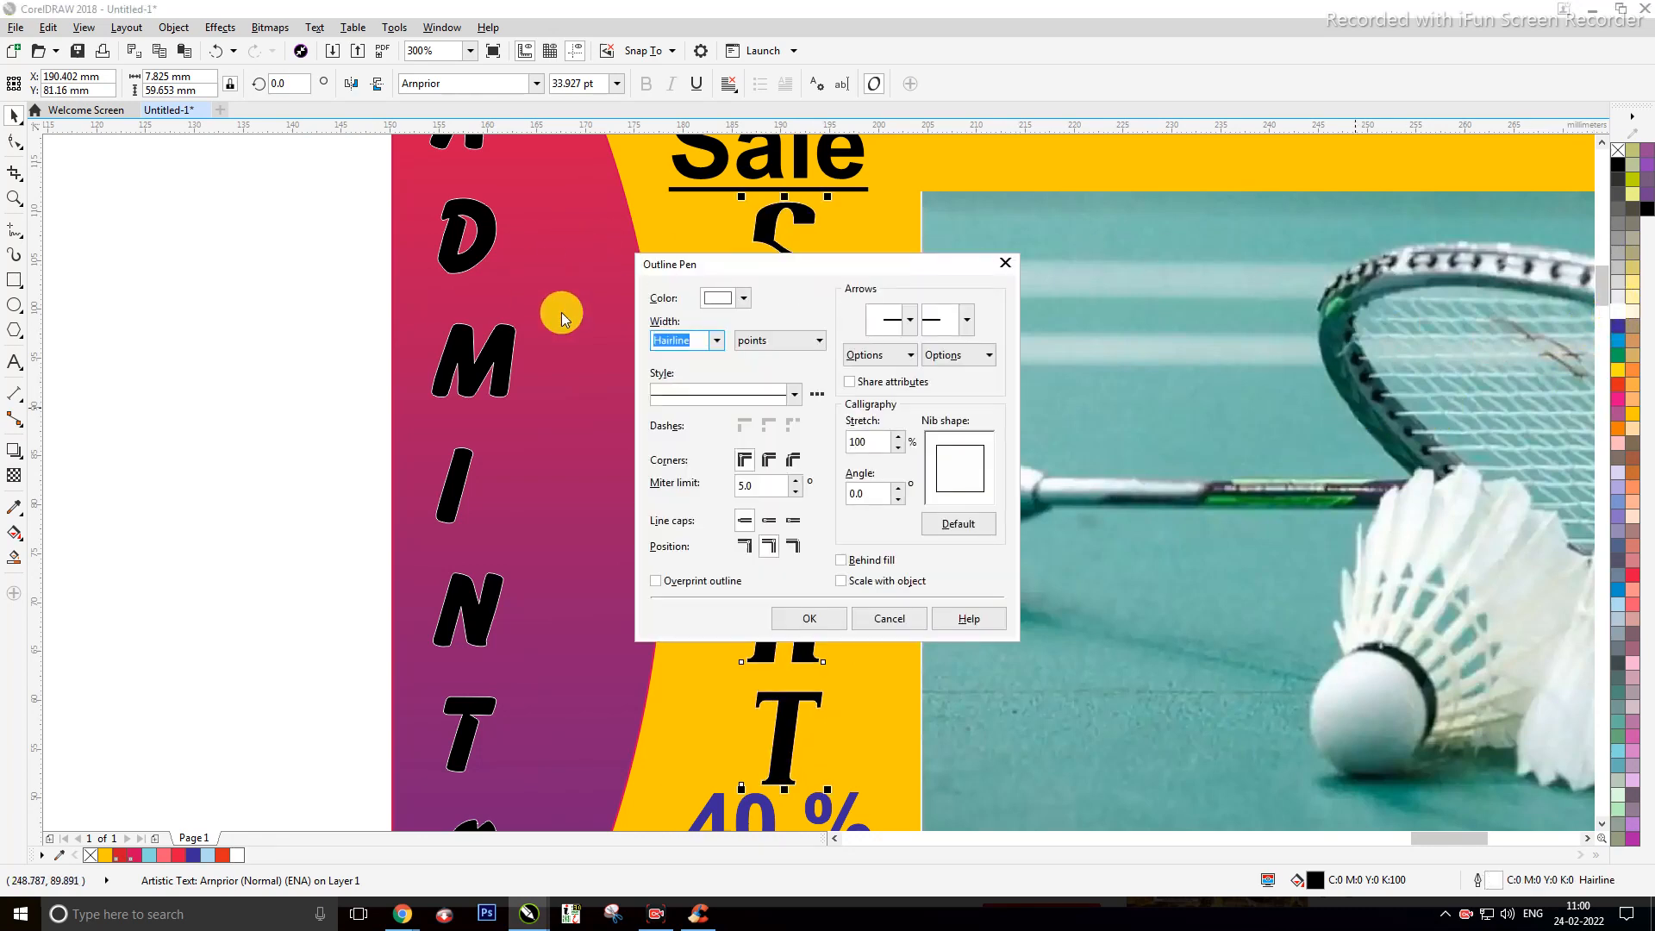
click(716, 340)
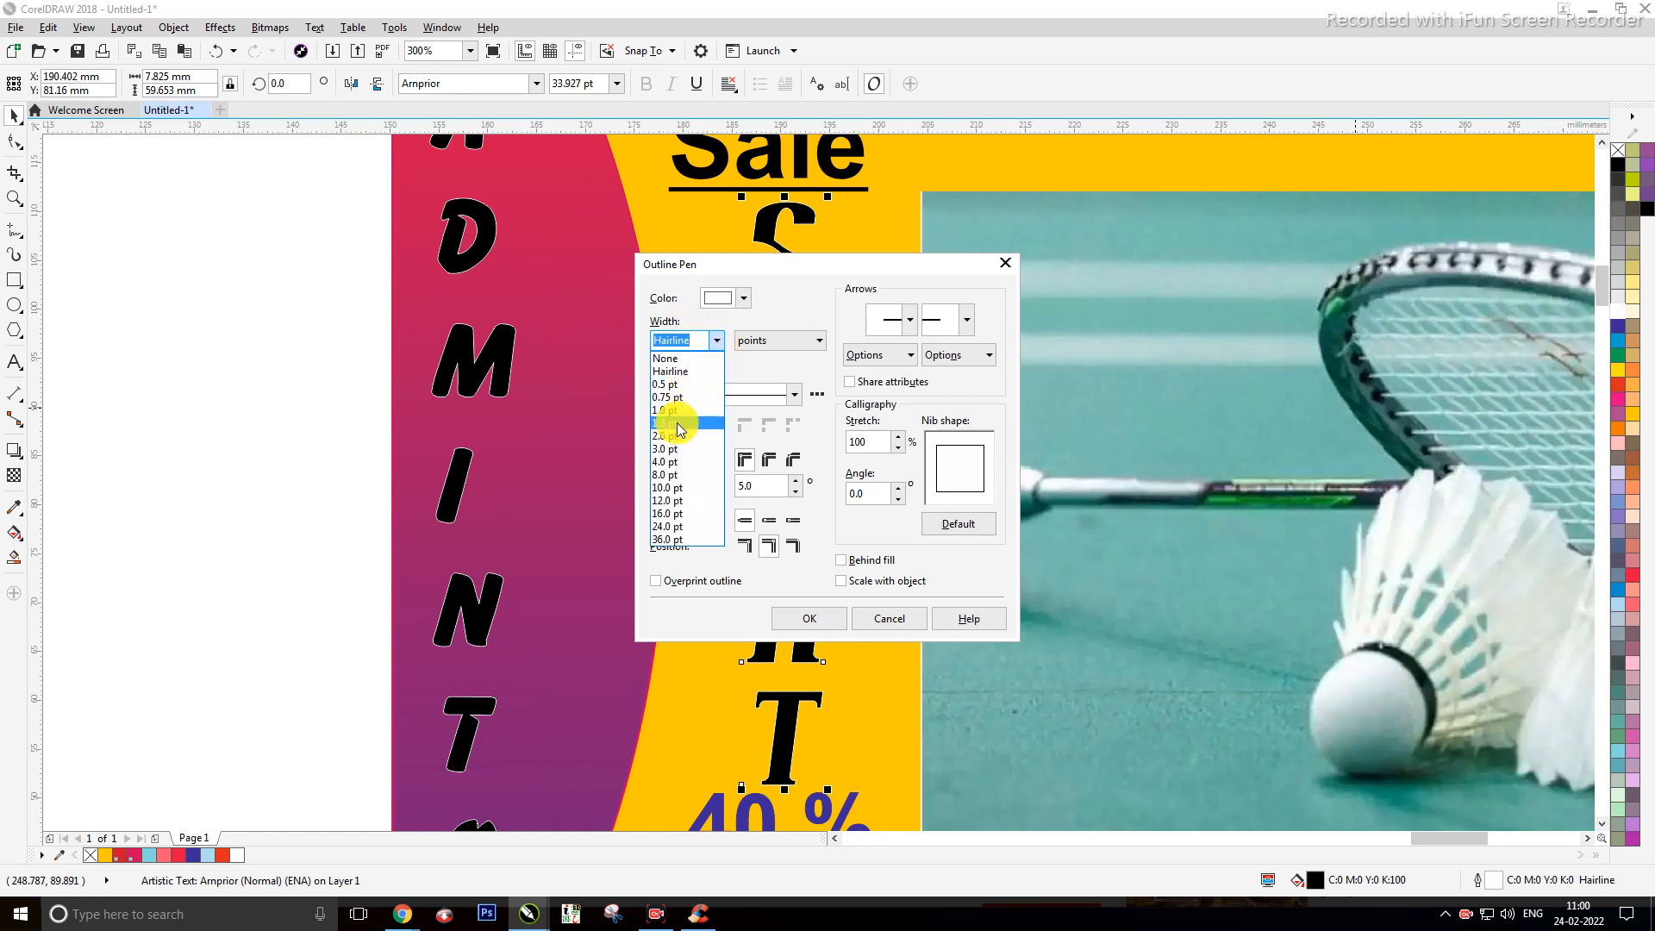
click(681, 417)
click(802, 619)
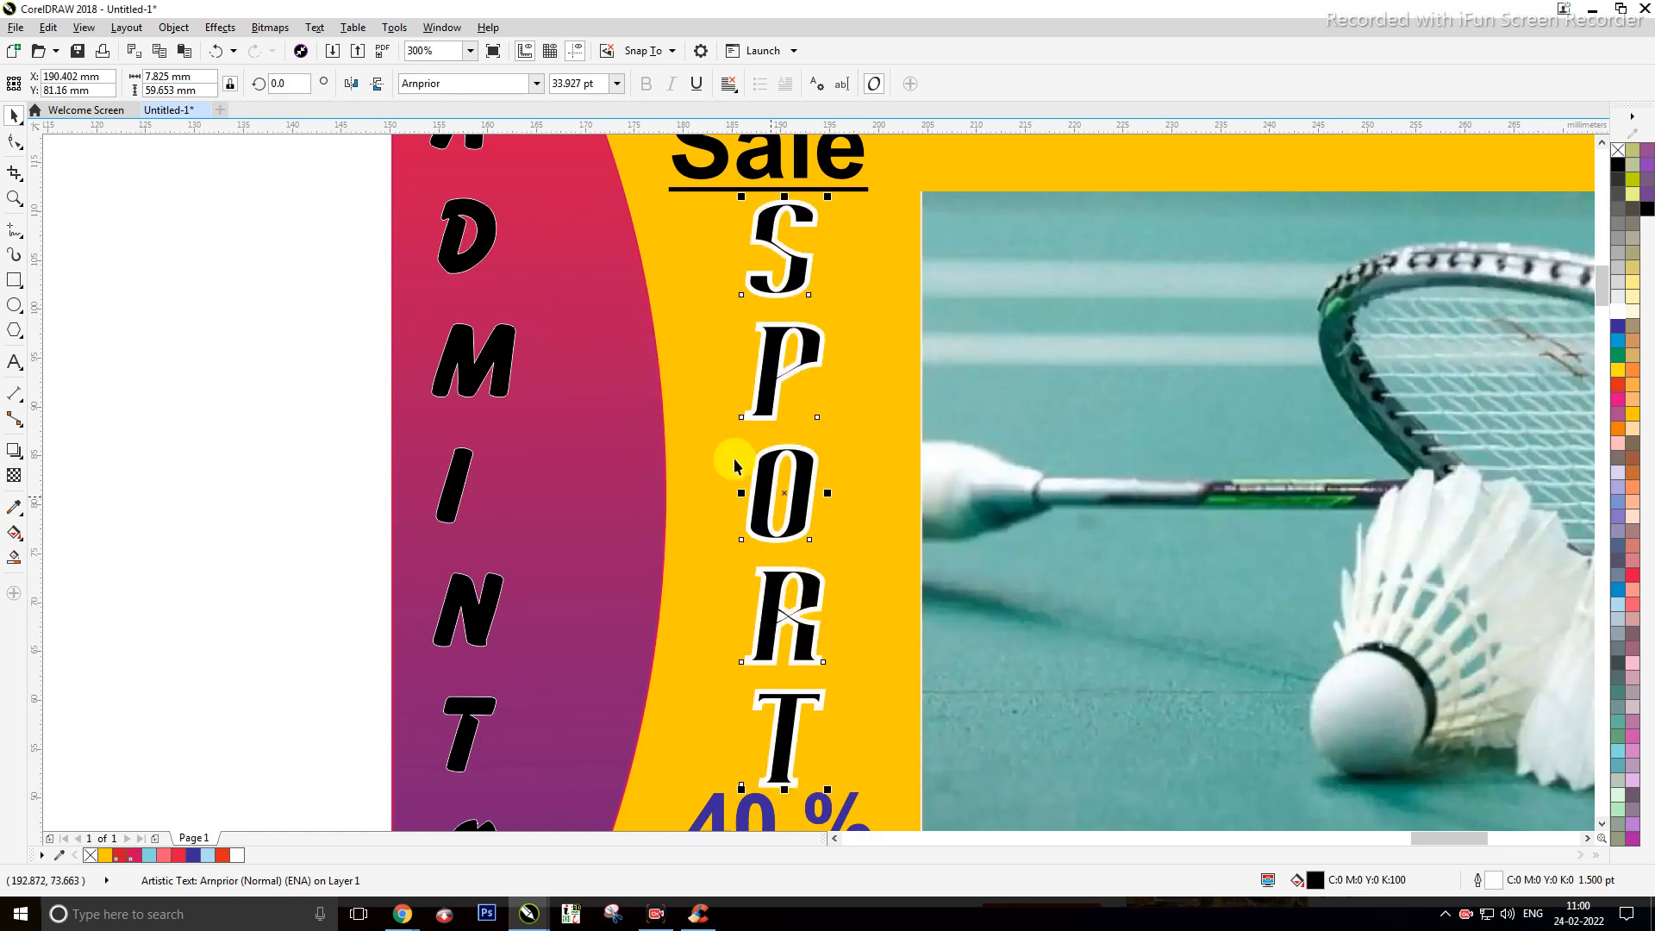
Step: Set the outline width of the vertical BADMINTON text to 1.0 pt
click(498, 385)
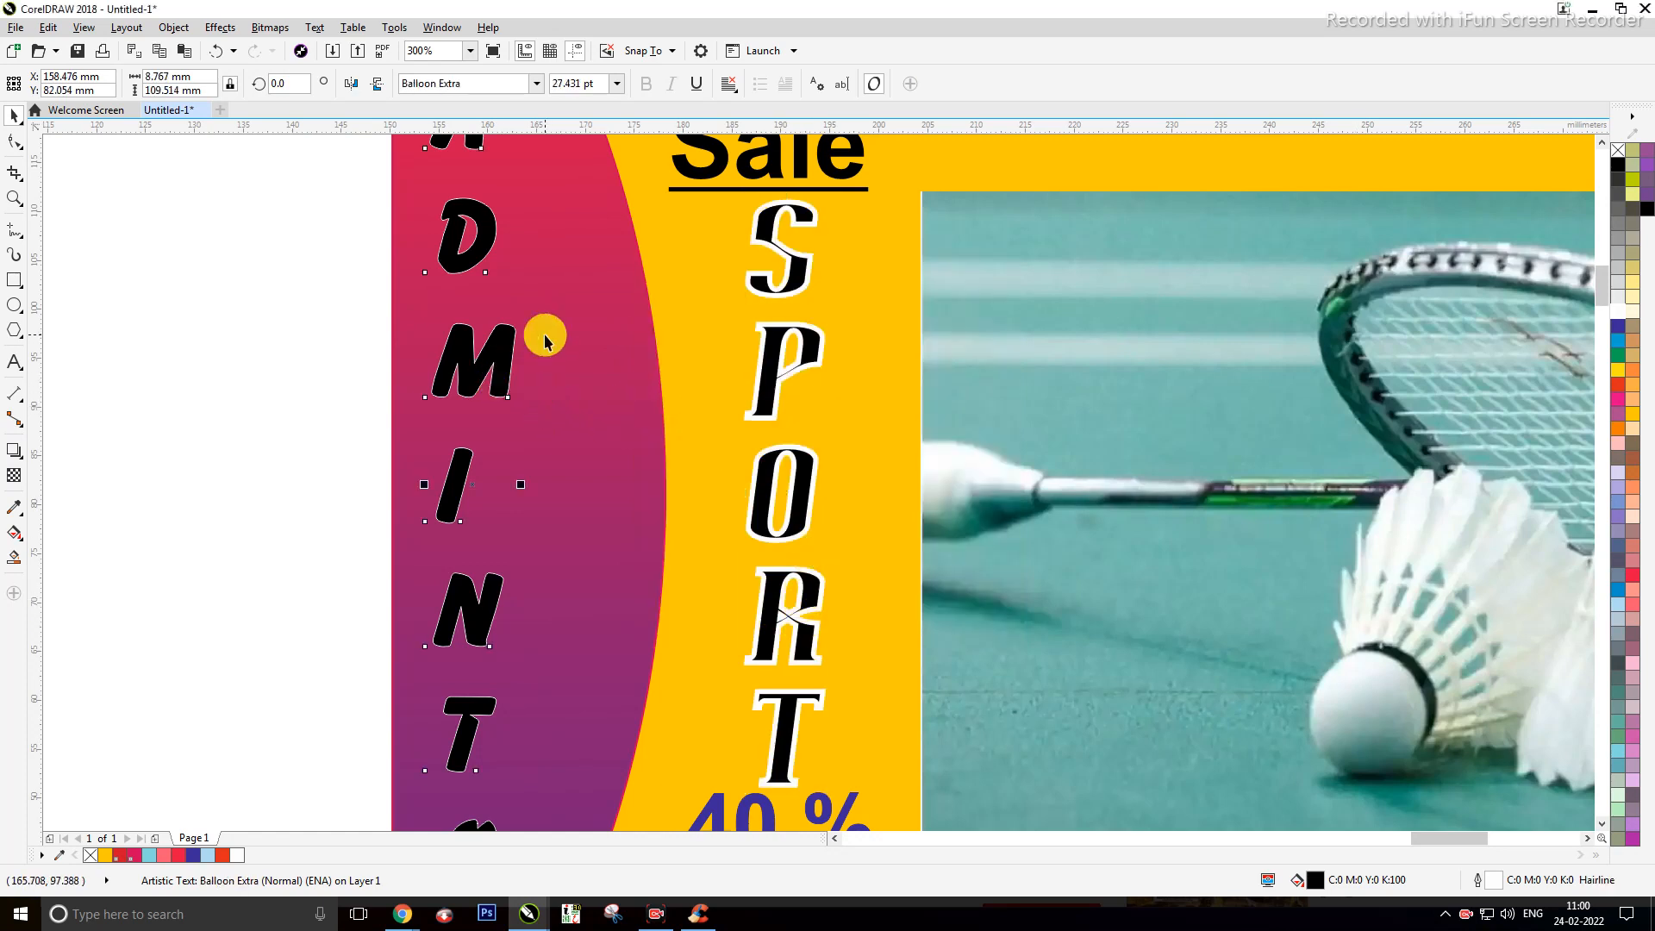
key(F12)
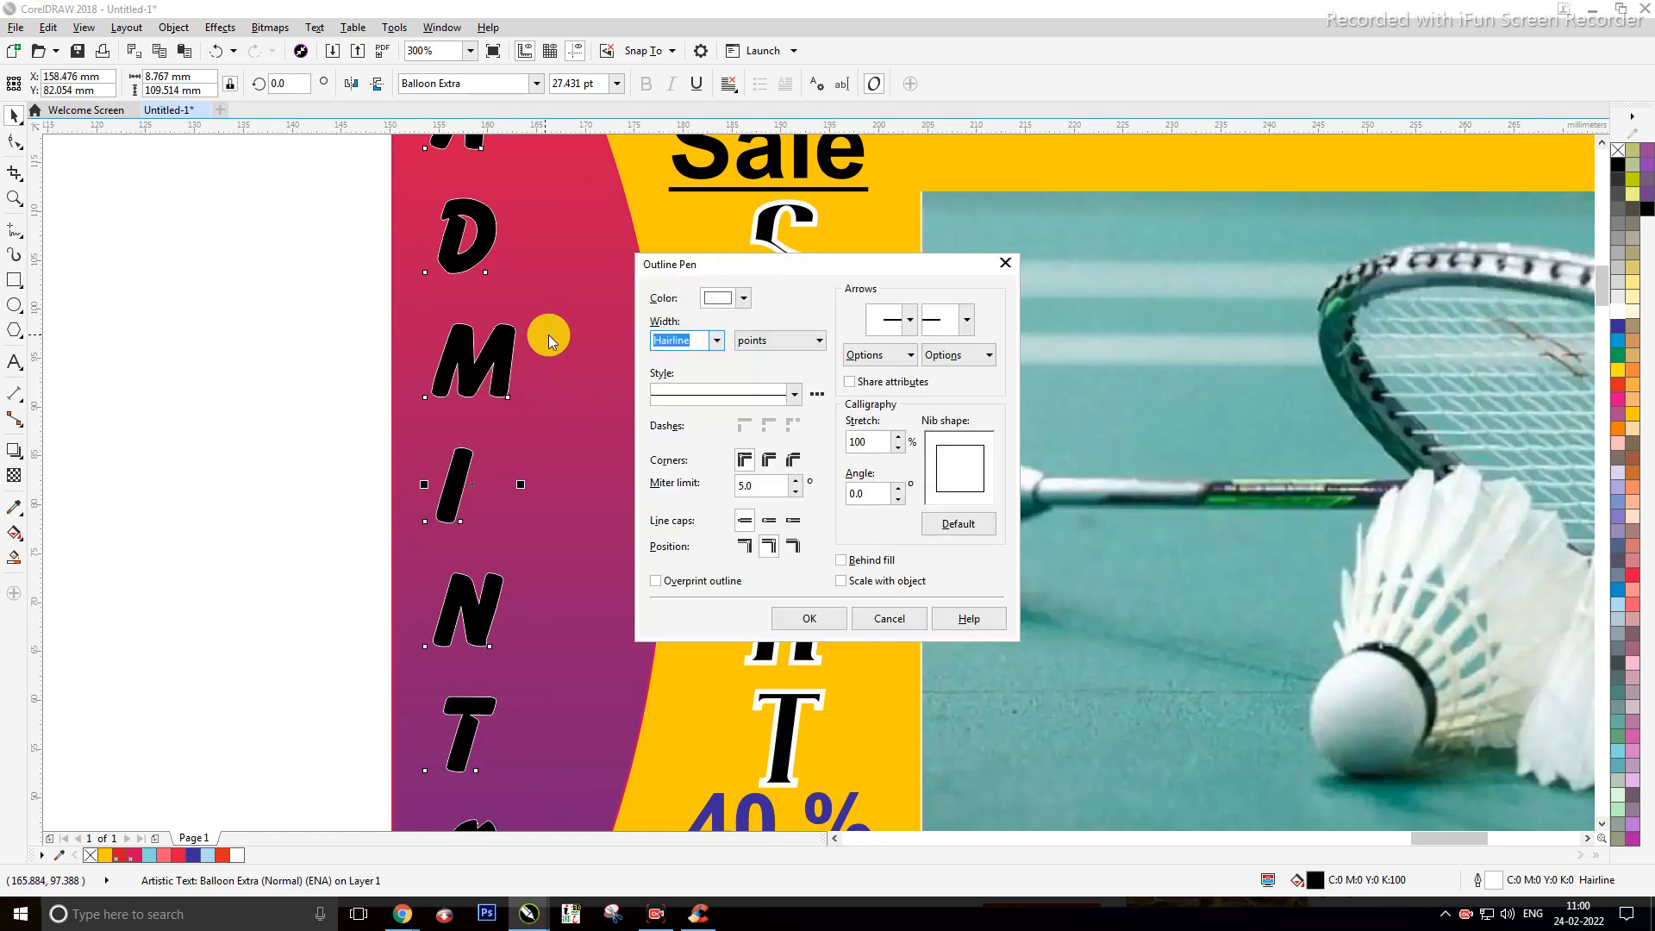
click(717, 341)
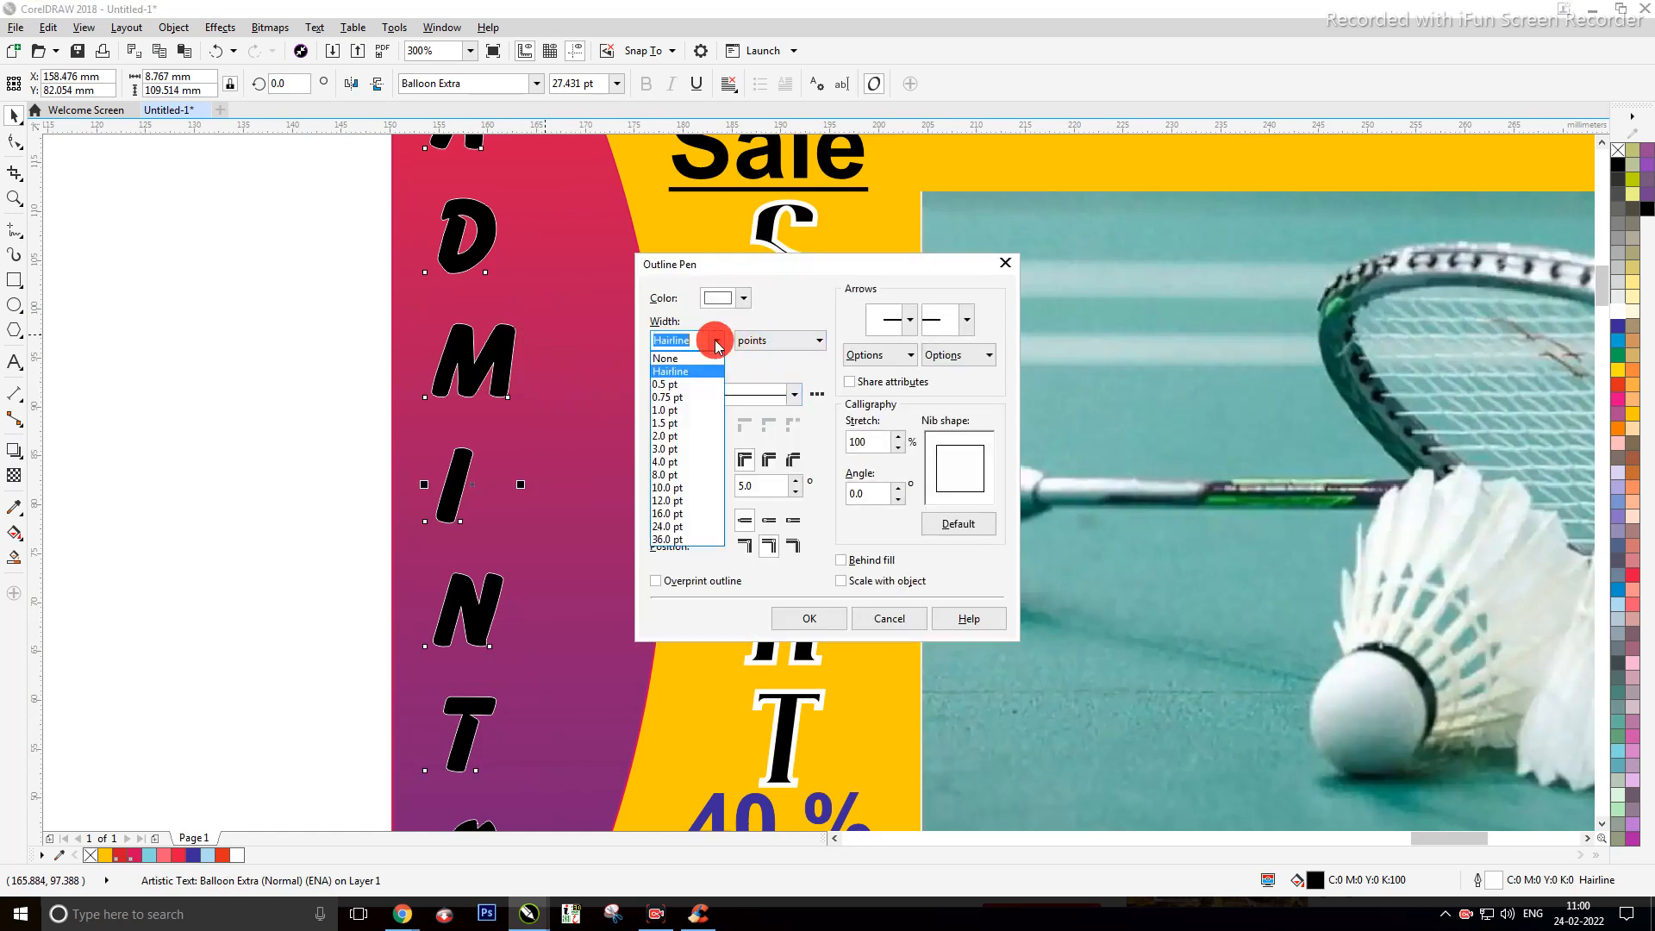
click(668, 410)
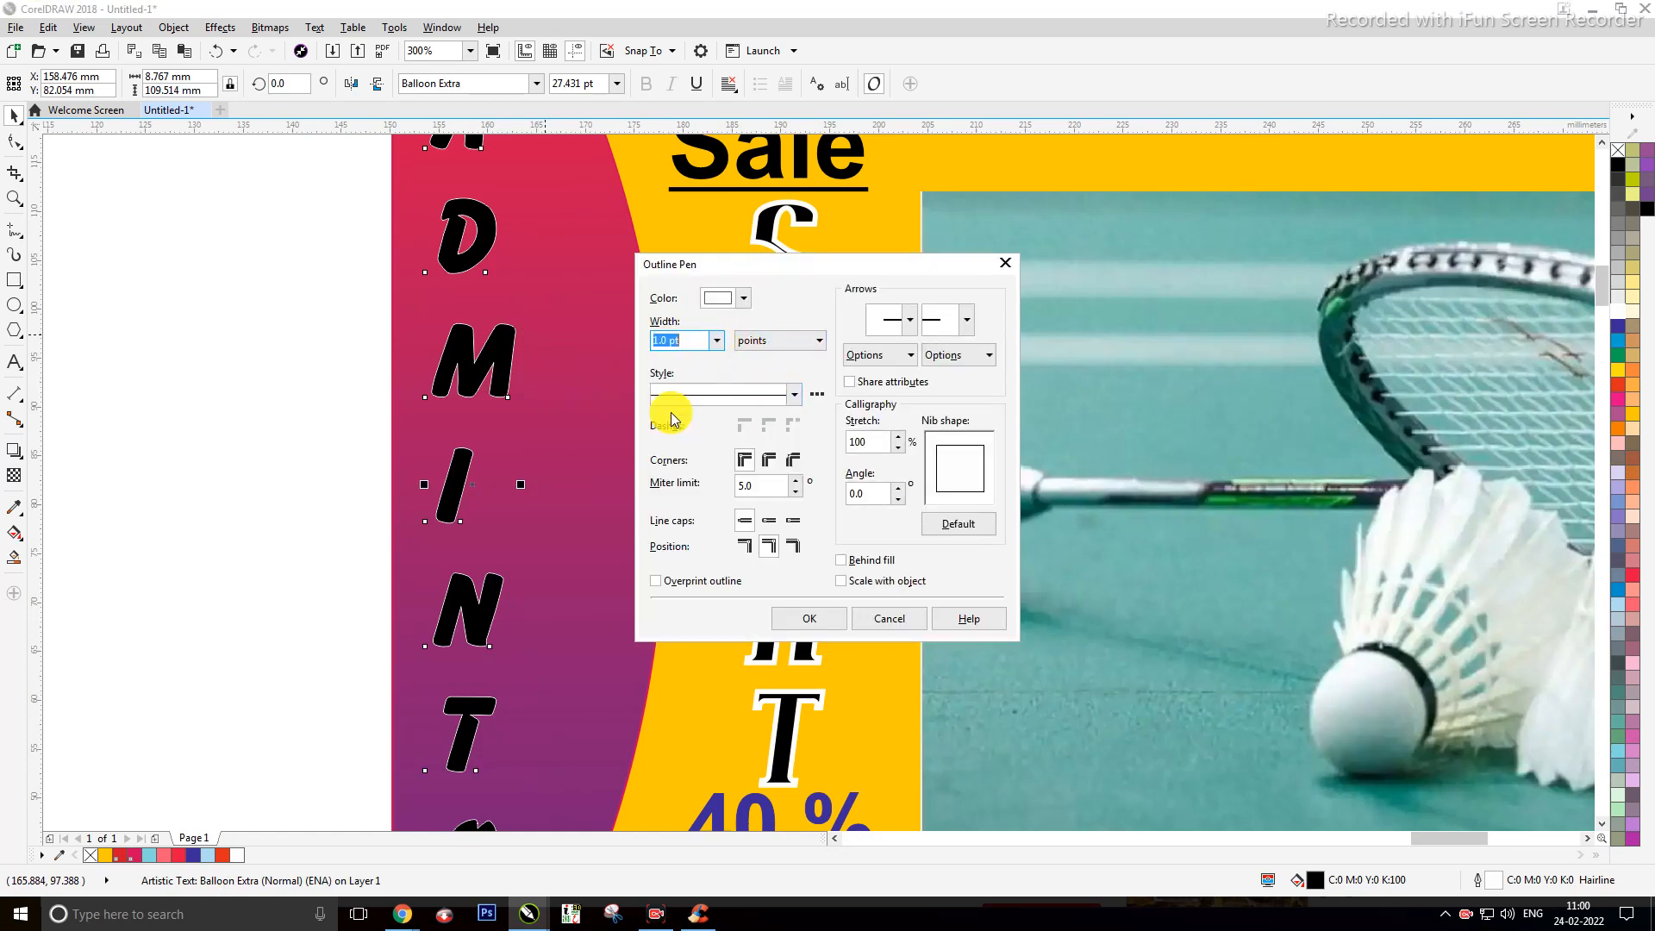
click(804, 619)
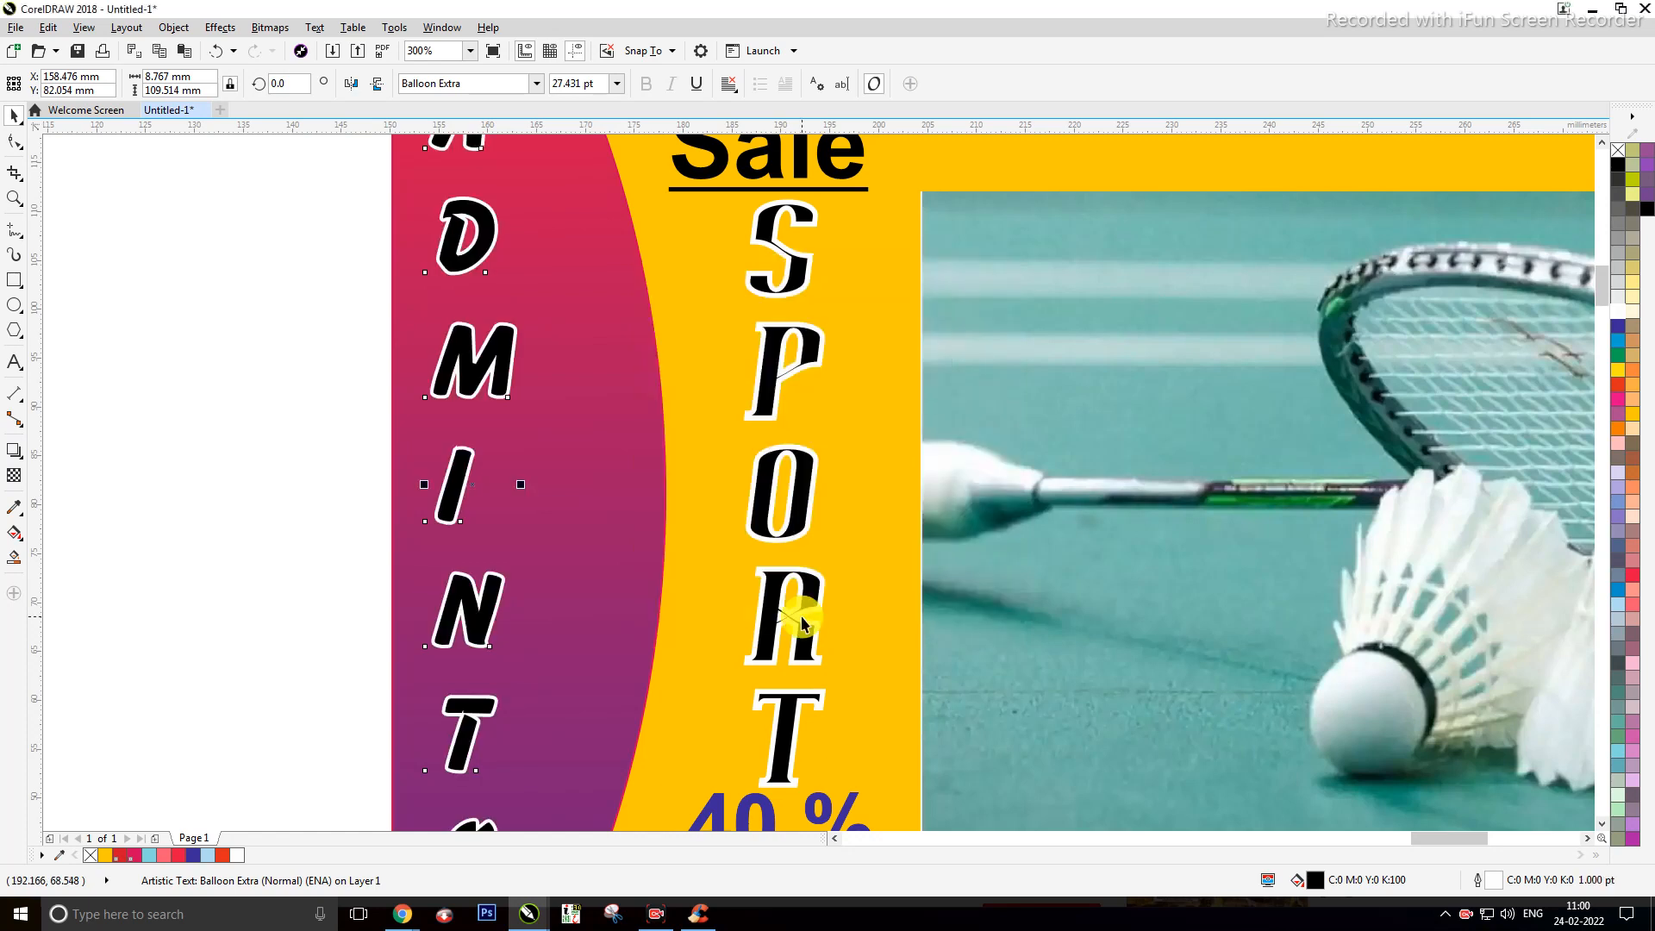
Step: Set the outline width of the vertical SPORT text to 1.0 pt and deselect it
click(804, 515)
key(F12)
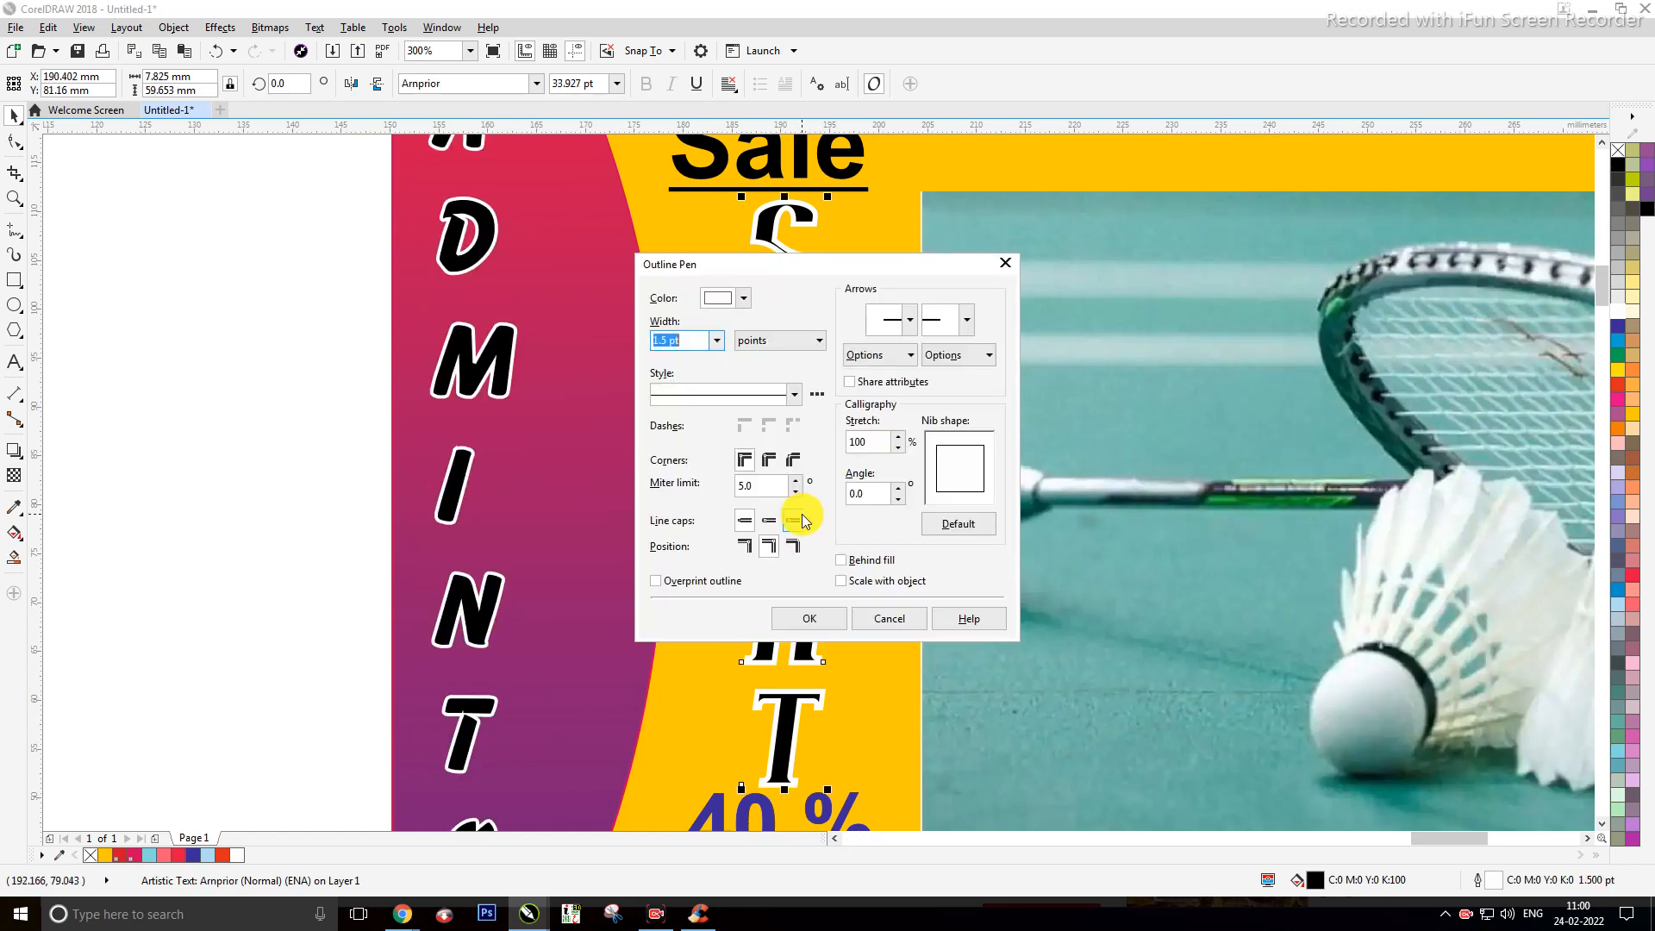
click(703, 343)
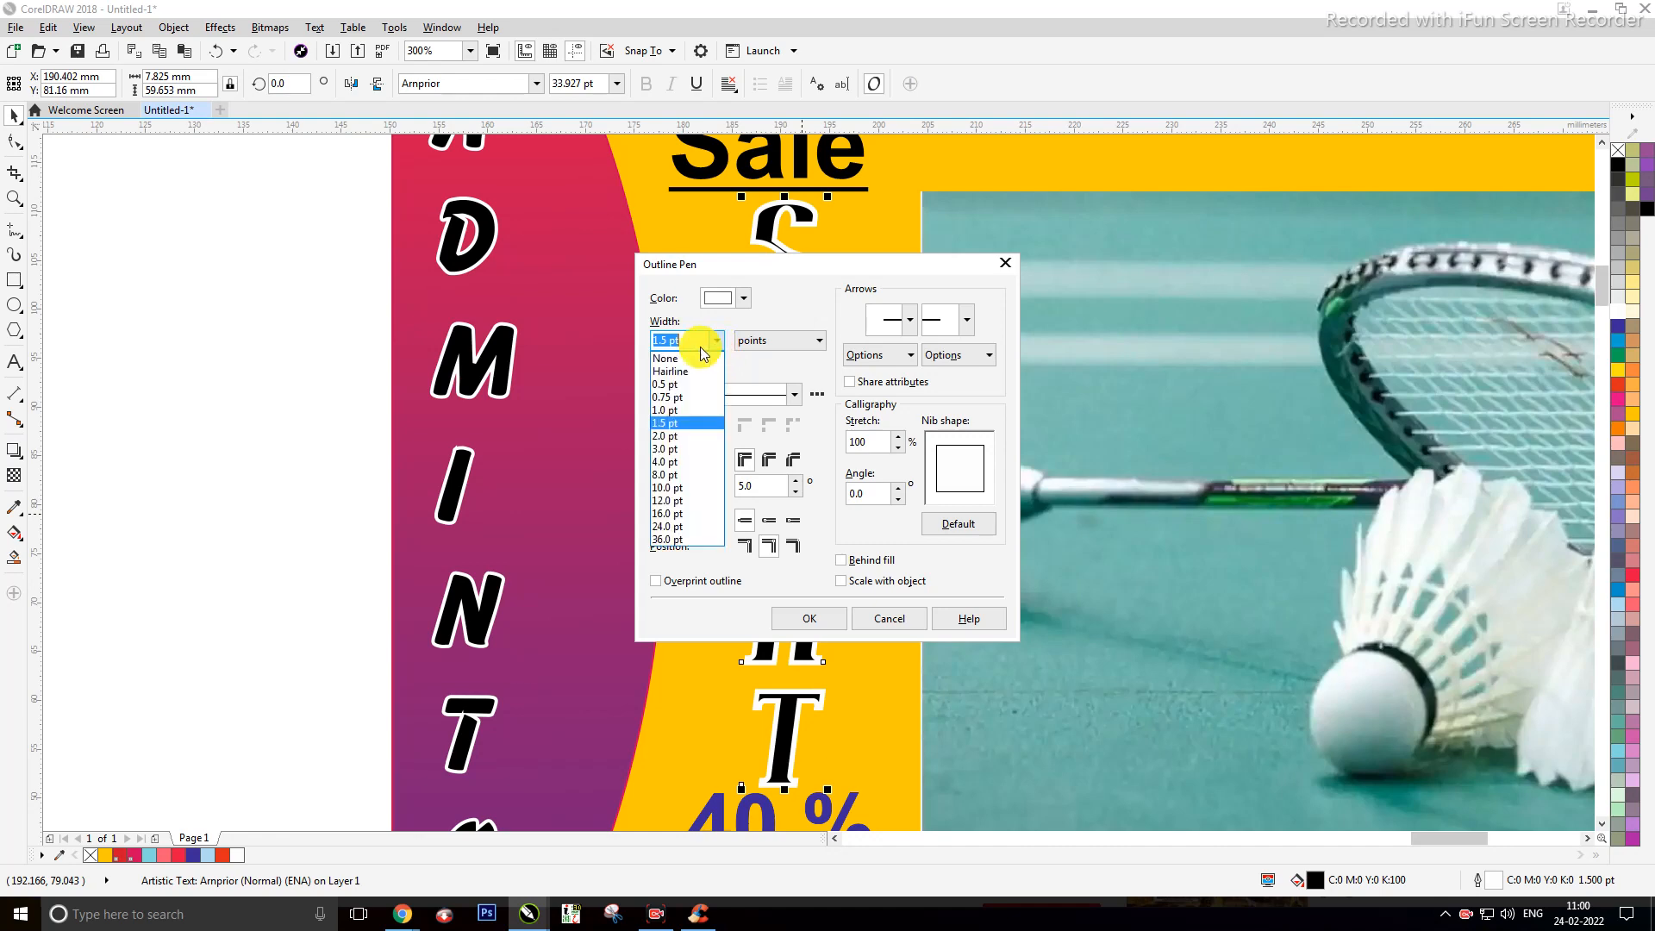
click(664, 410)
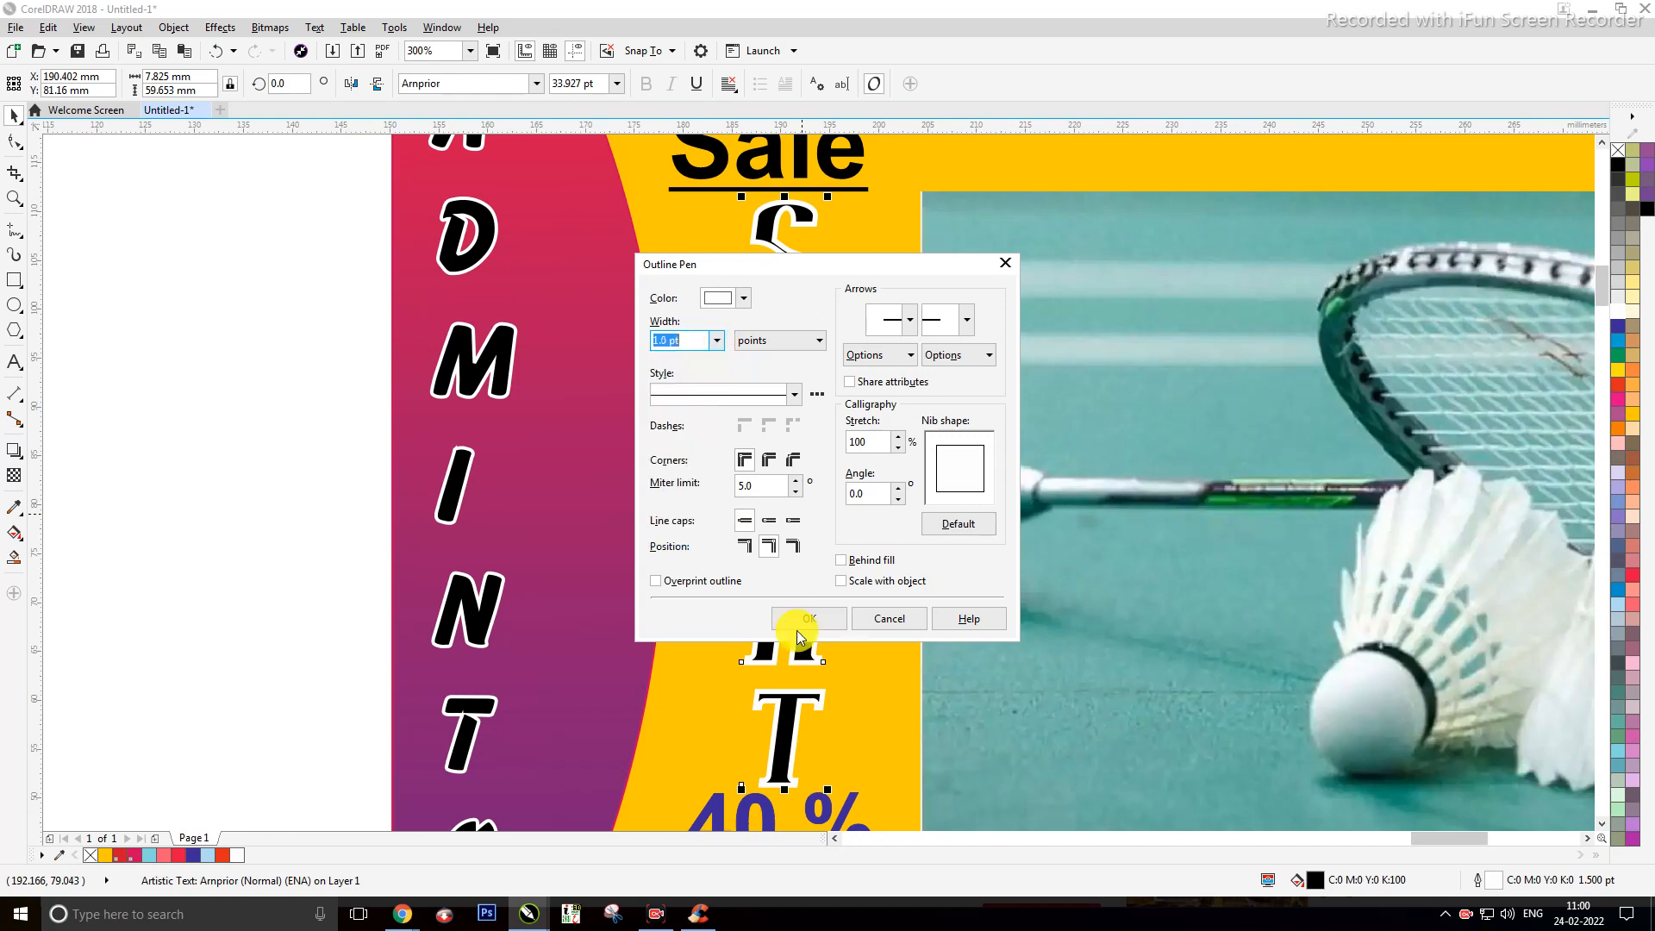
click(830, 620)
scroll(841, 576, down, 1)
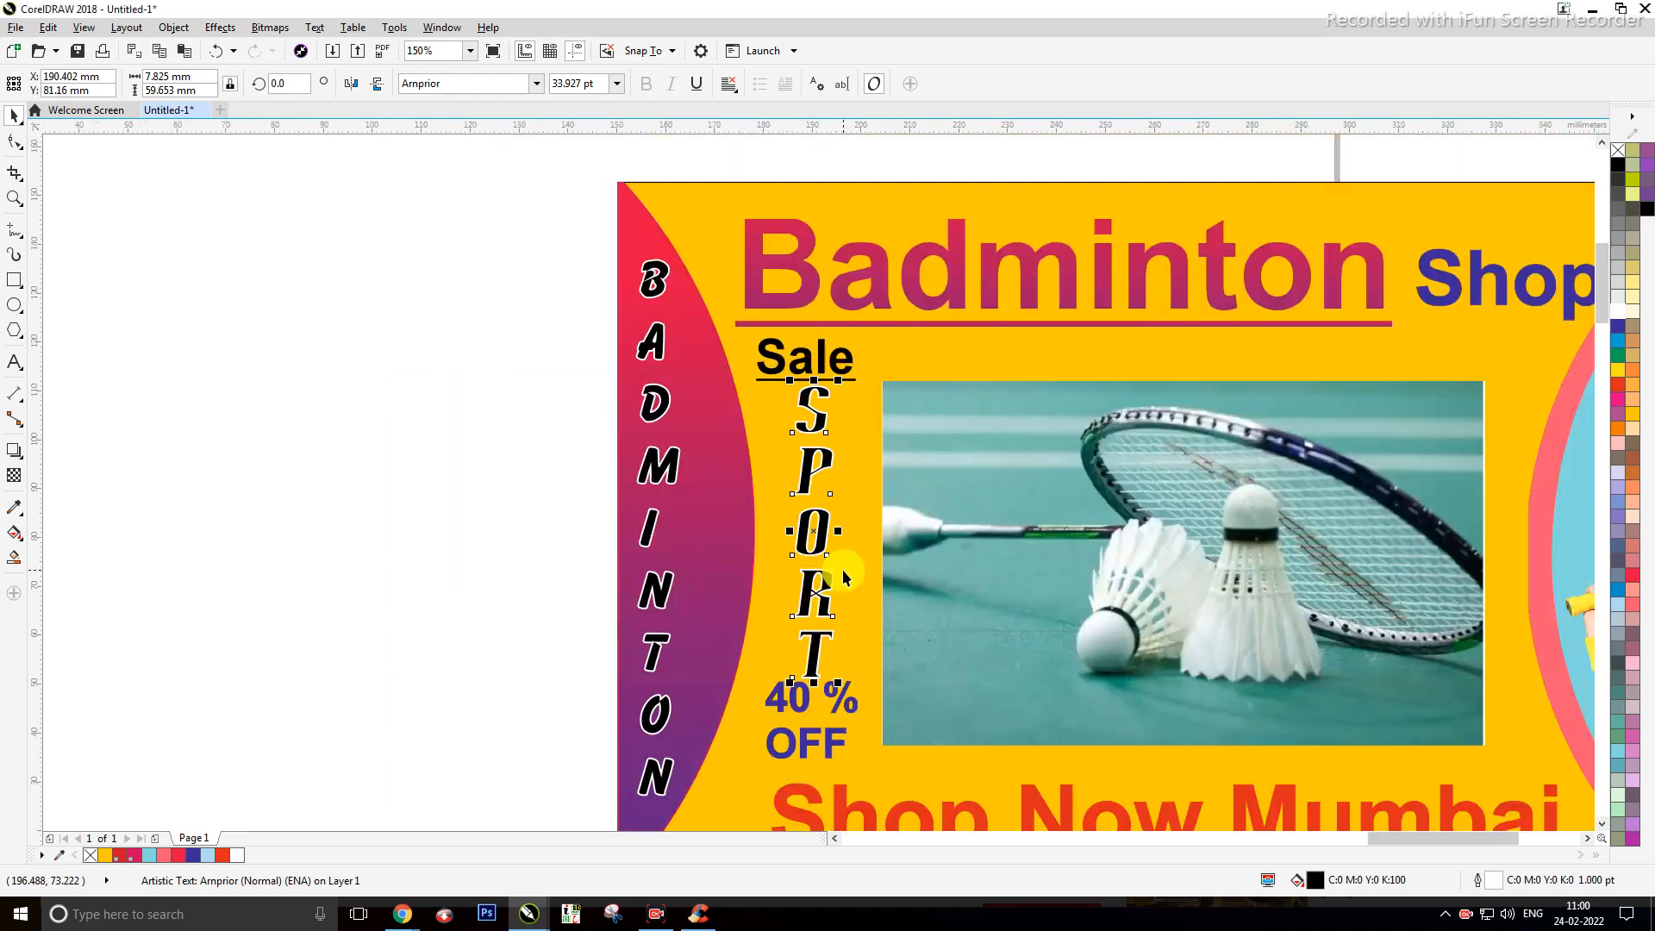
scroll(842, 569, down, 1)
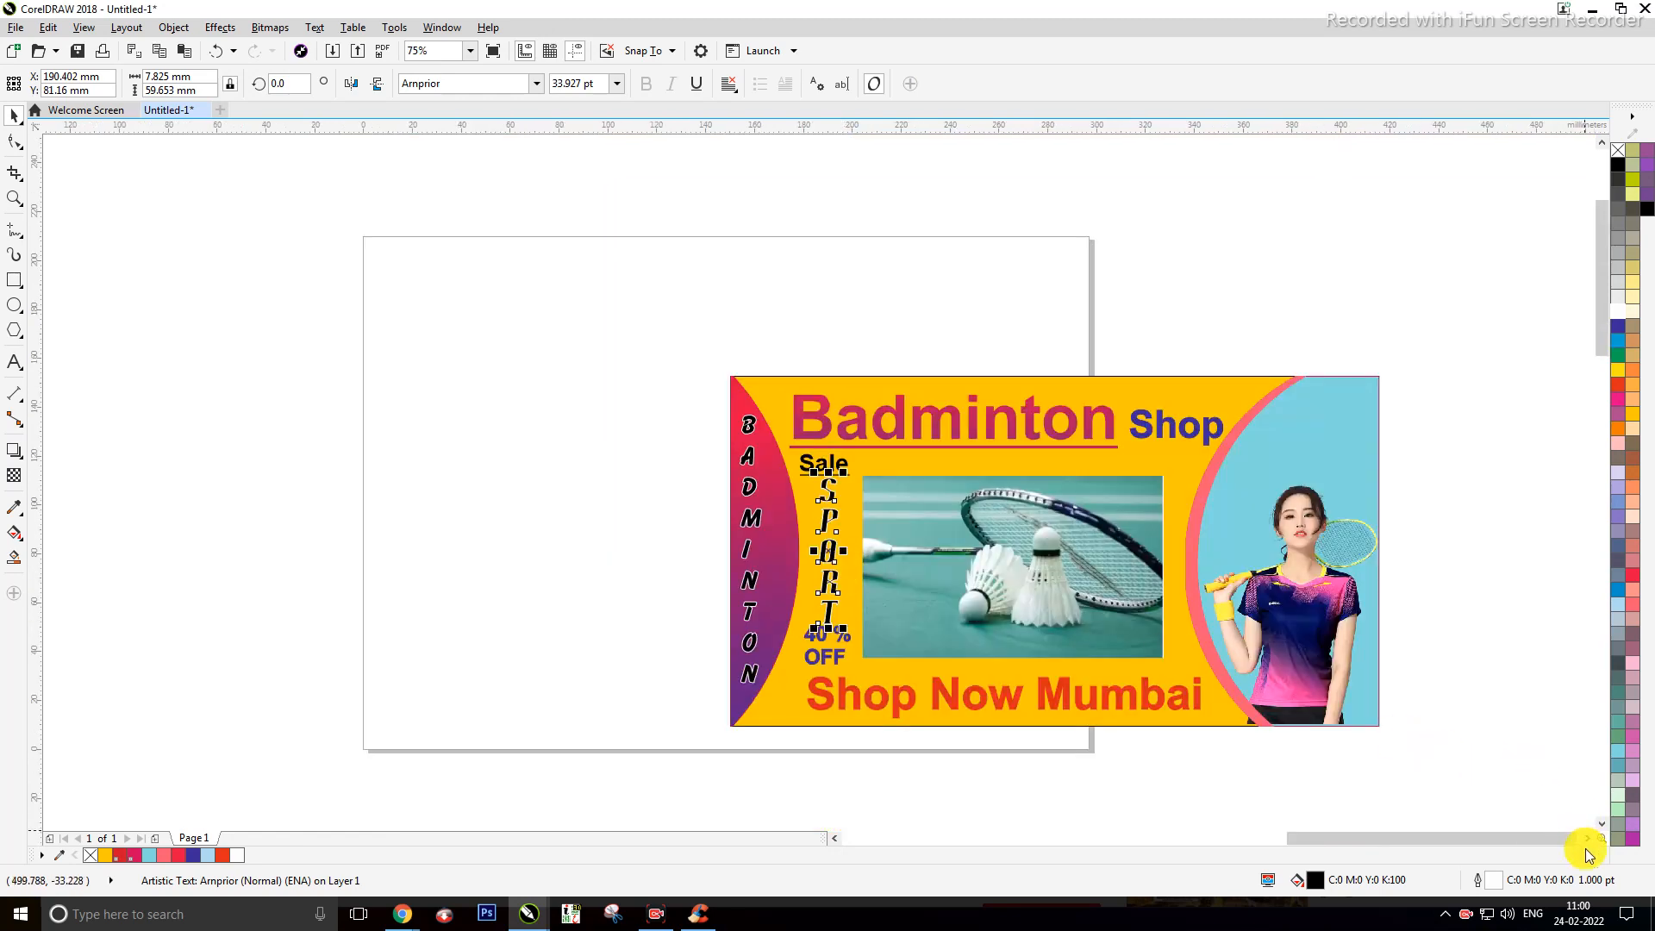
scroll(1586, 843, right, 2)
click(1248, 659)
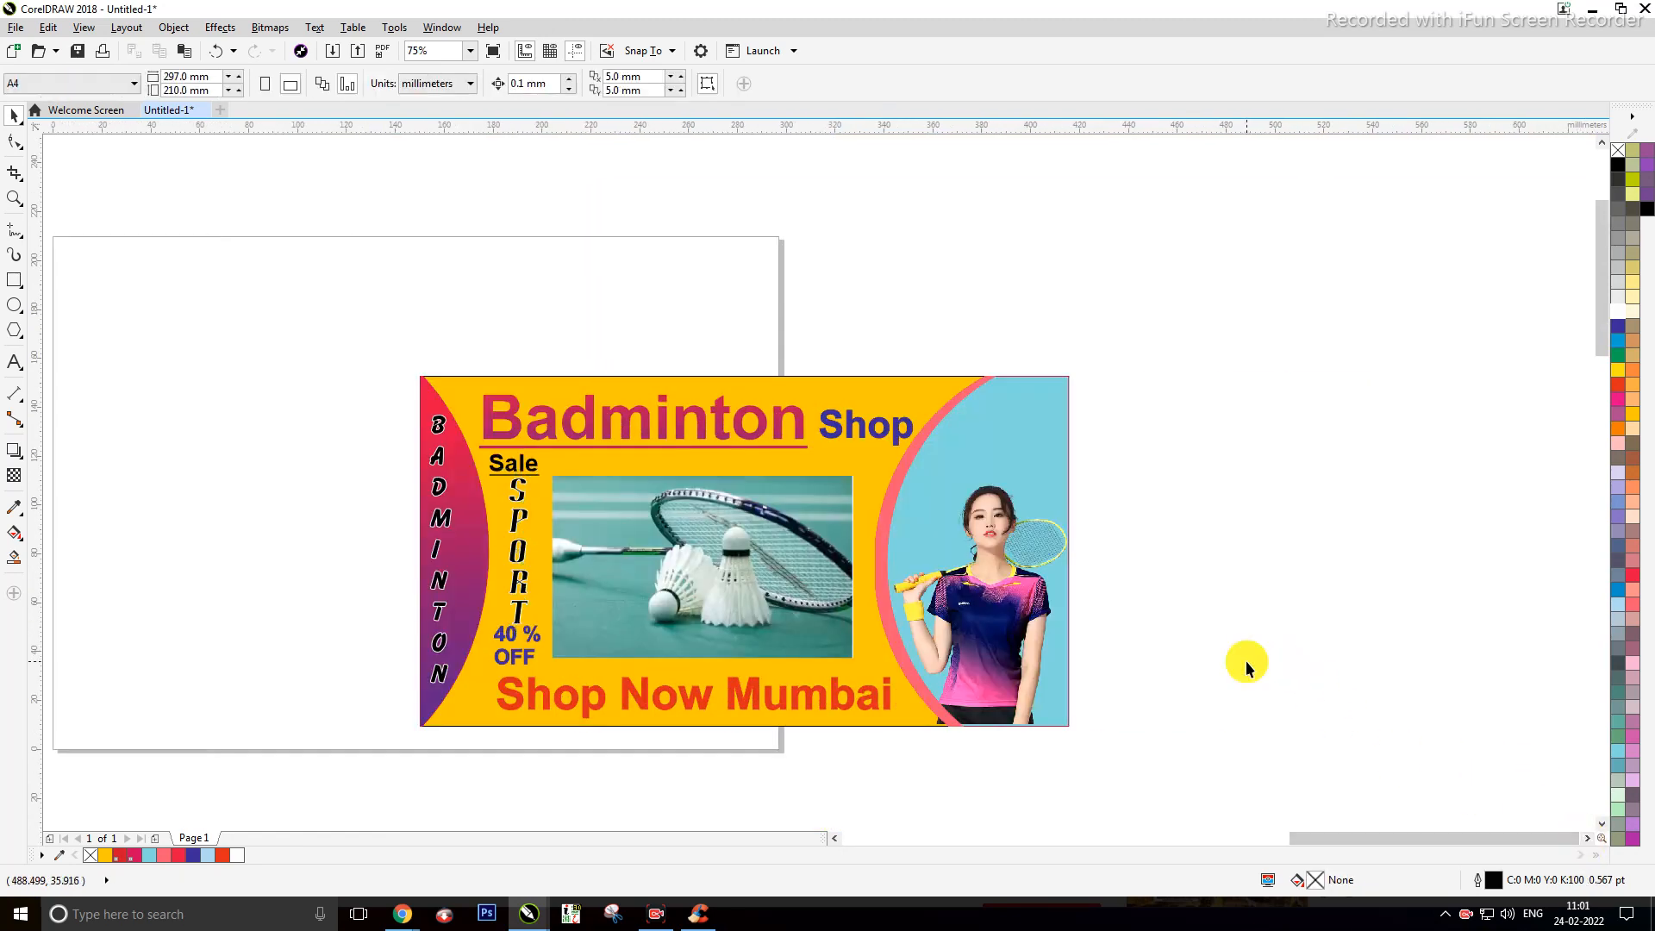
Step: Examine the banner's player cutout, photo and lettering up close, as well as the layout as a whole
scroll(1006, 690, up, 1)
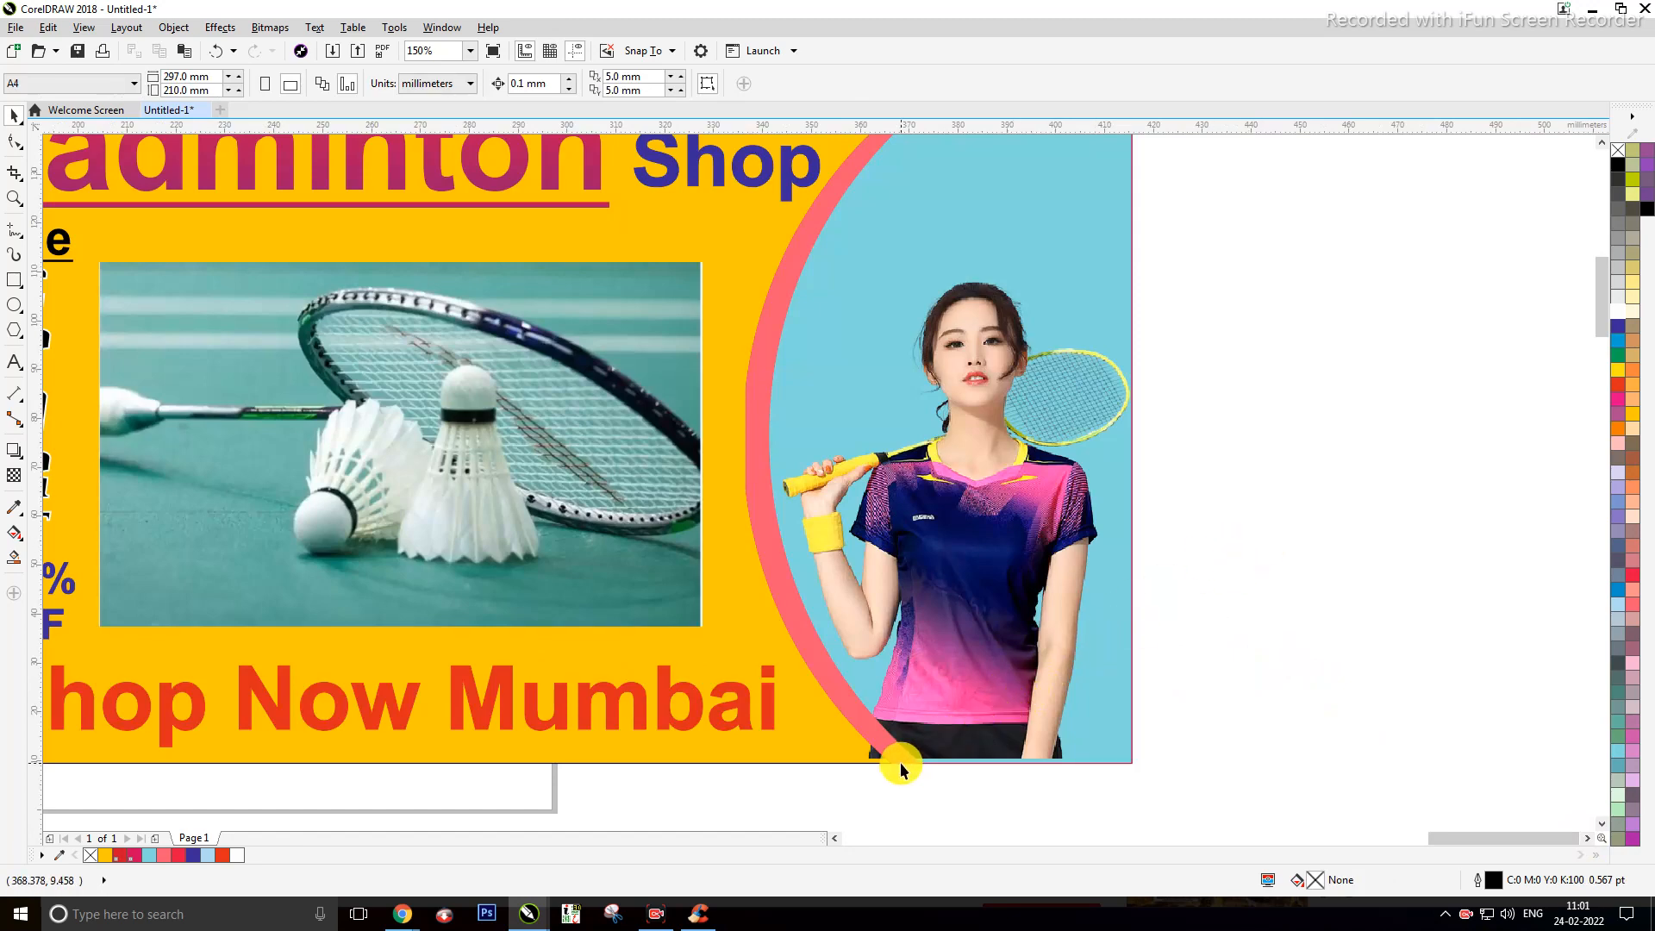
scroll(900, 759, up, 1)
scroll(900, 756, down, 1)
scroll(894, 734, down, 1)
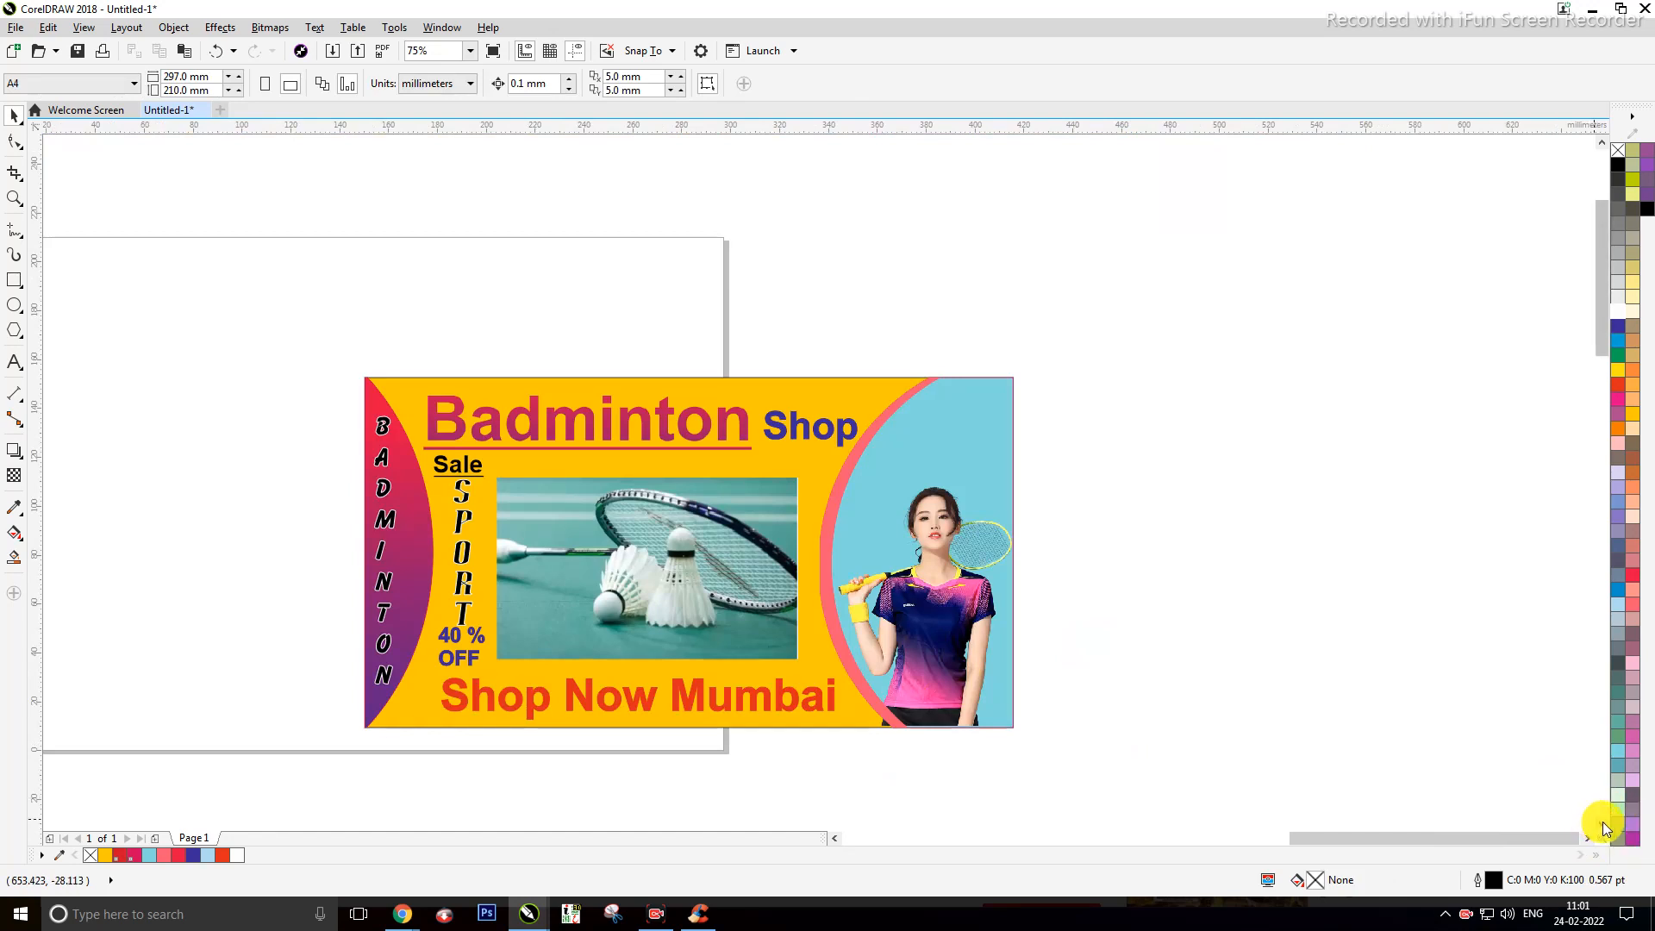
scroll(1600, 824, down, 2)
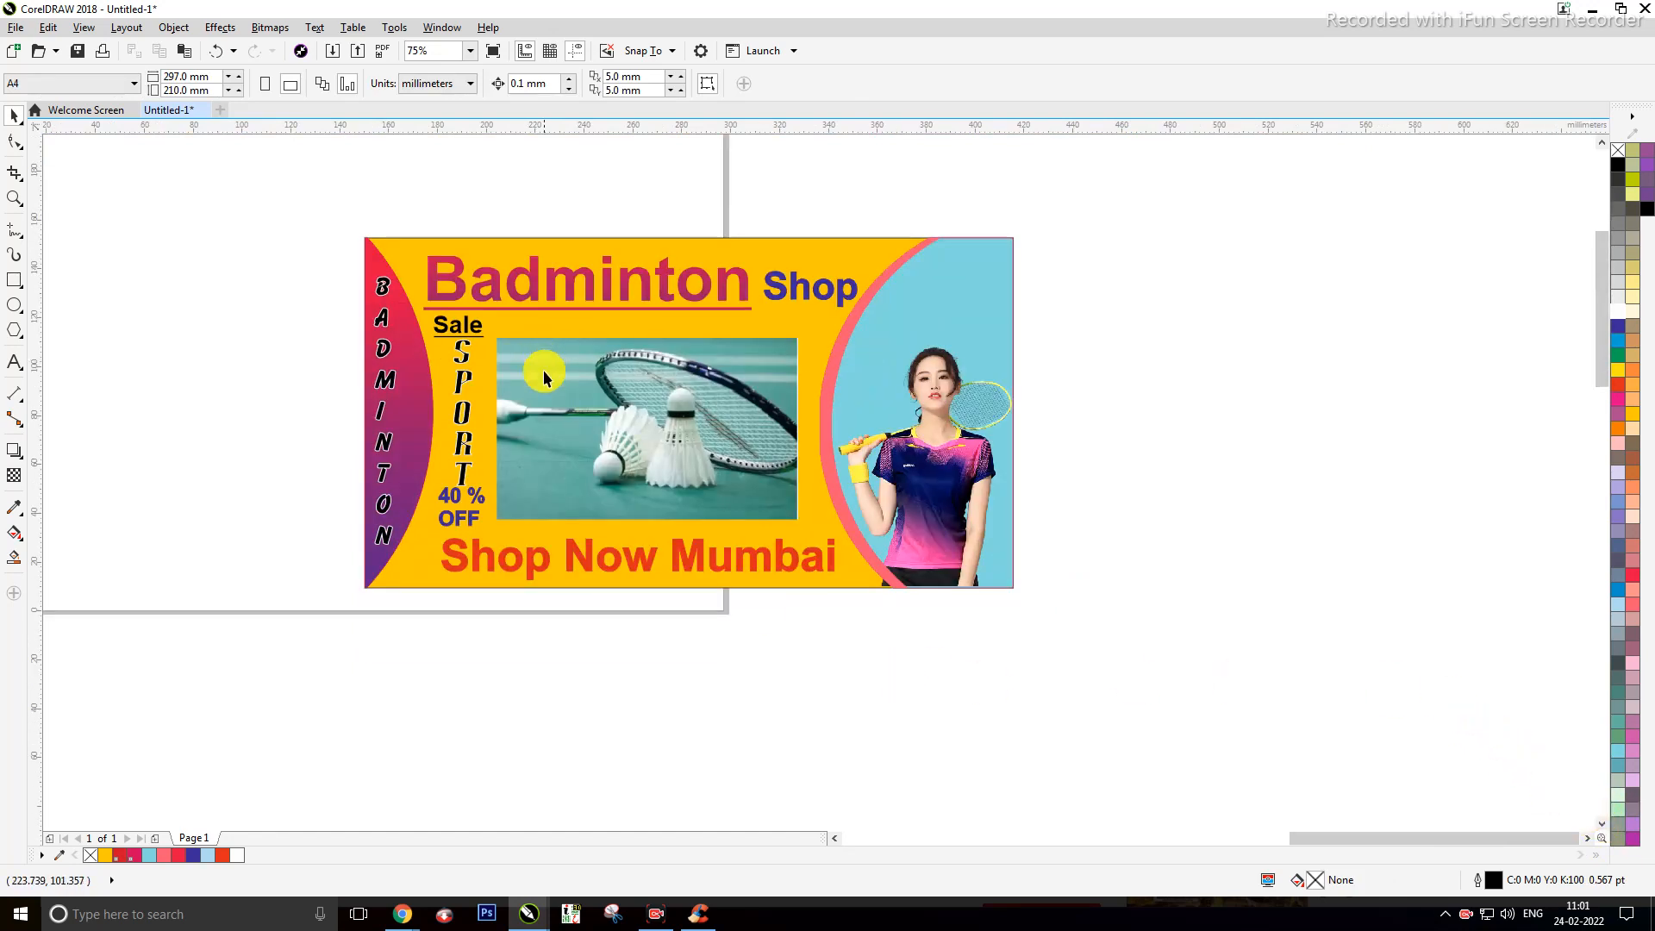
scroll(543, 373, up, 2)
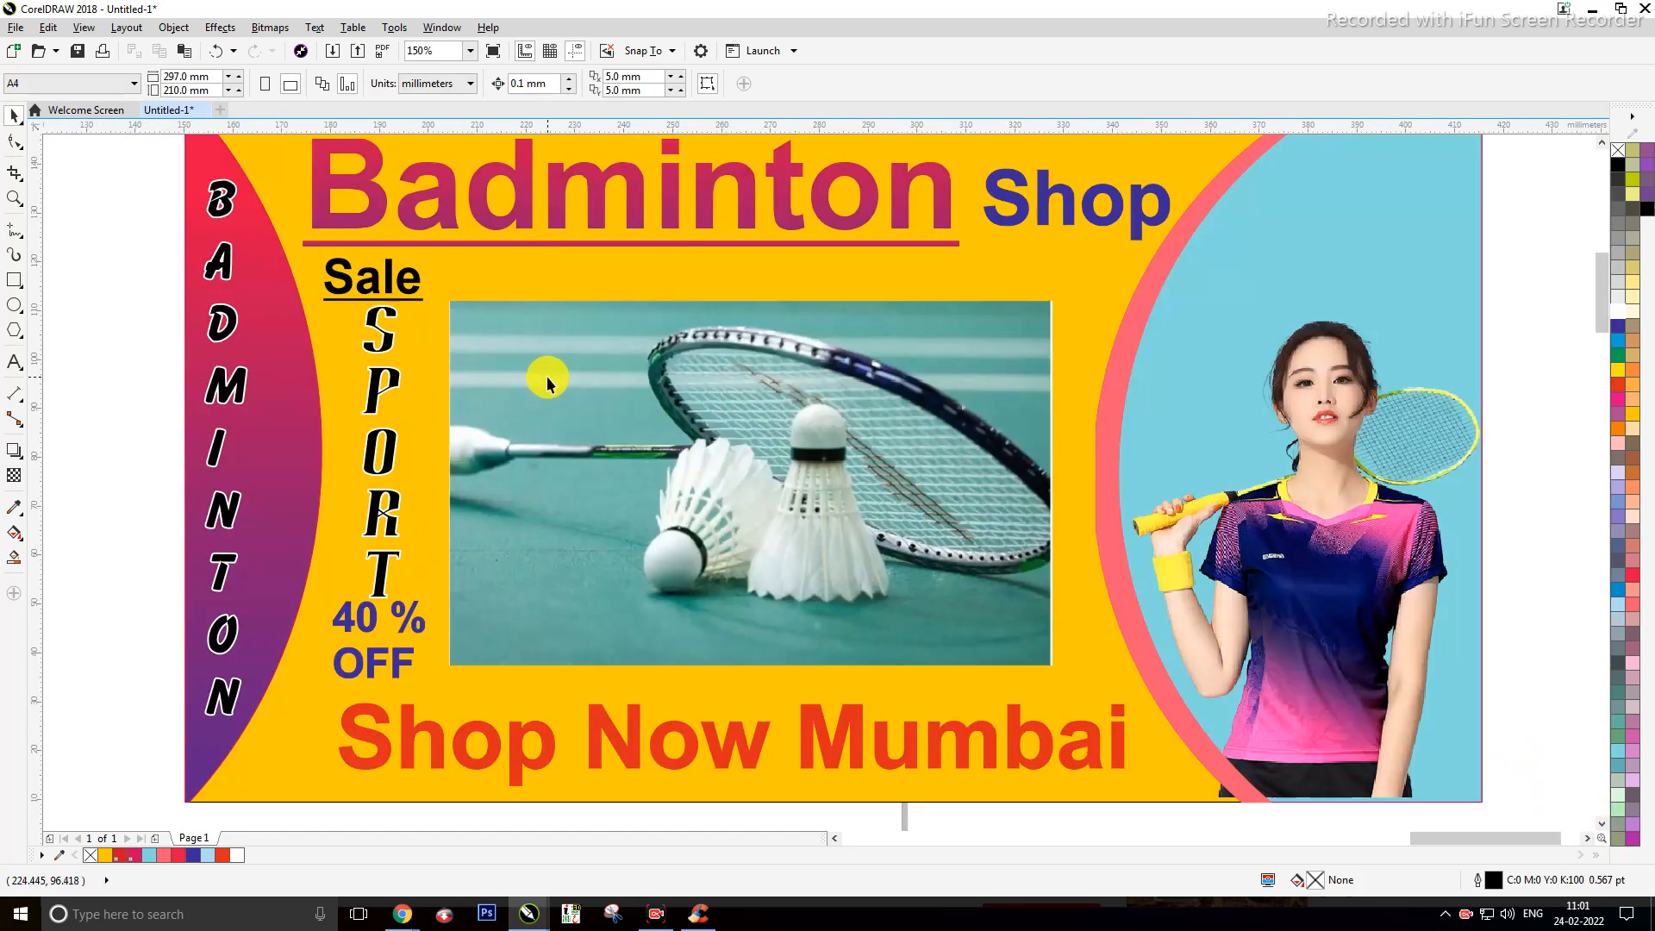
scroll(546, 376, down, 2)
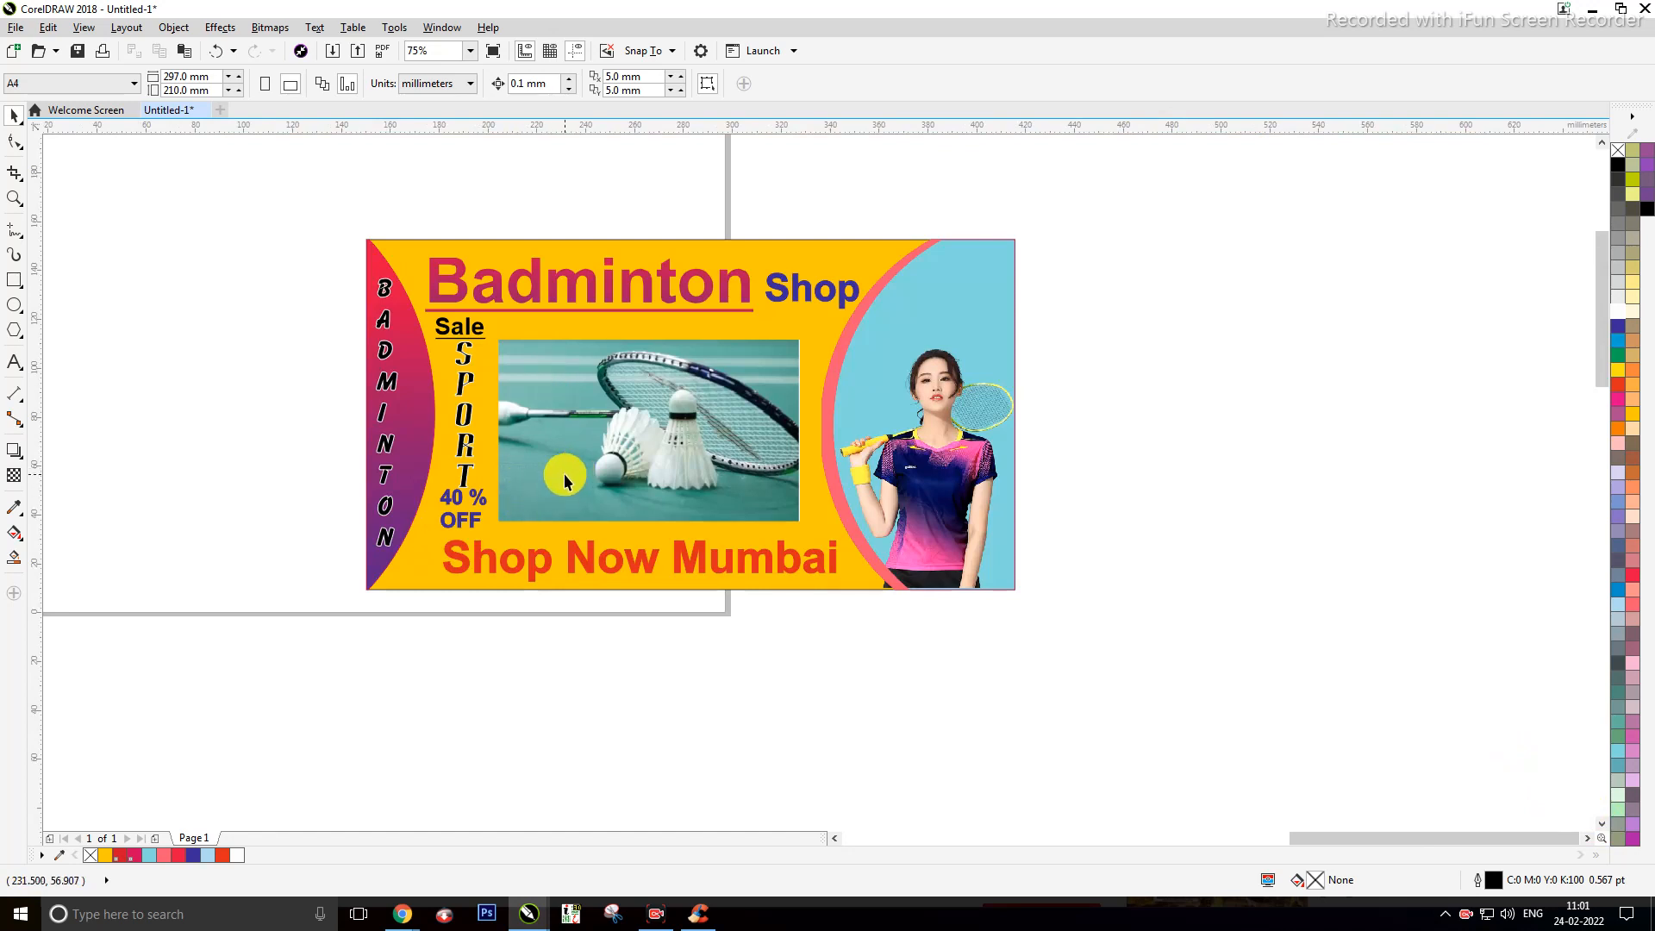
scroll(564, 480, up, 2)
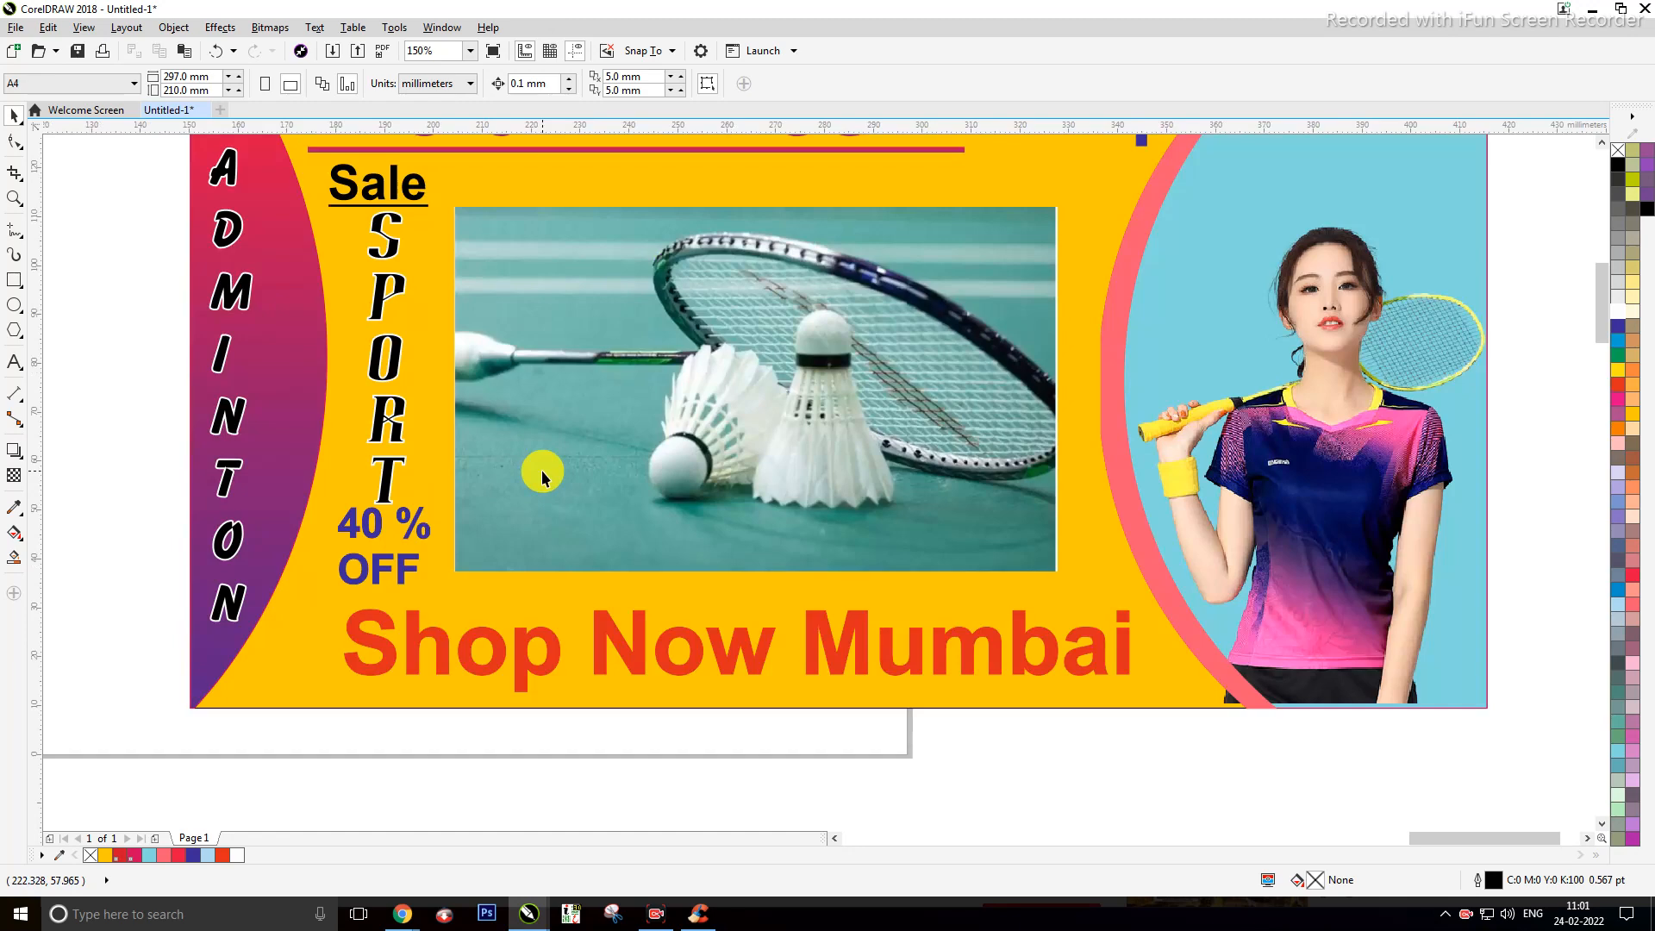
scroll(545, 470, down, 2)
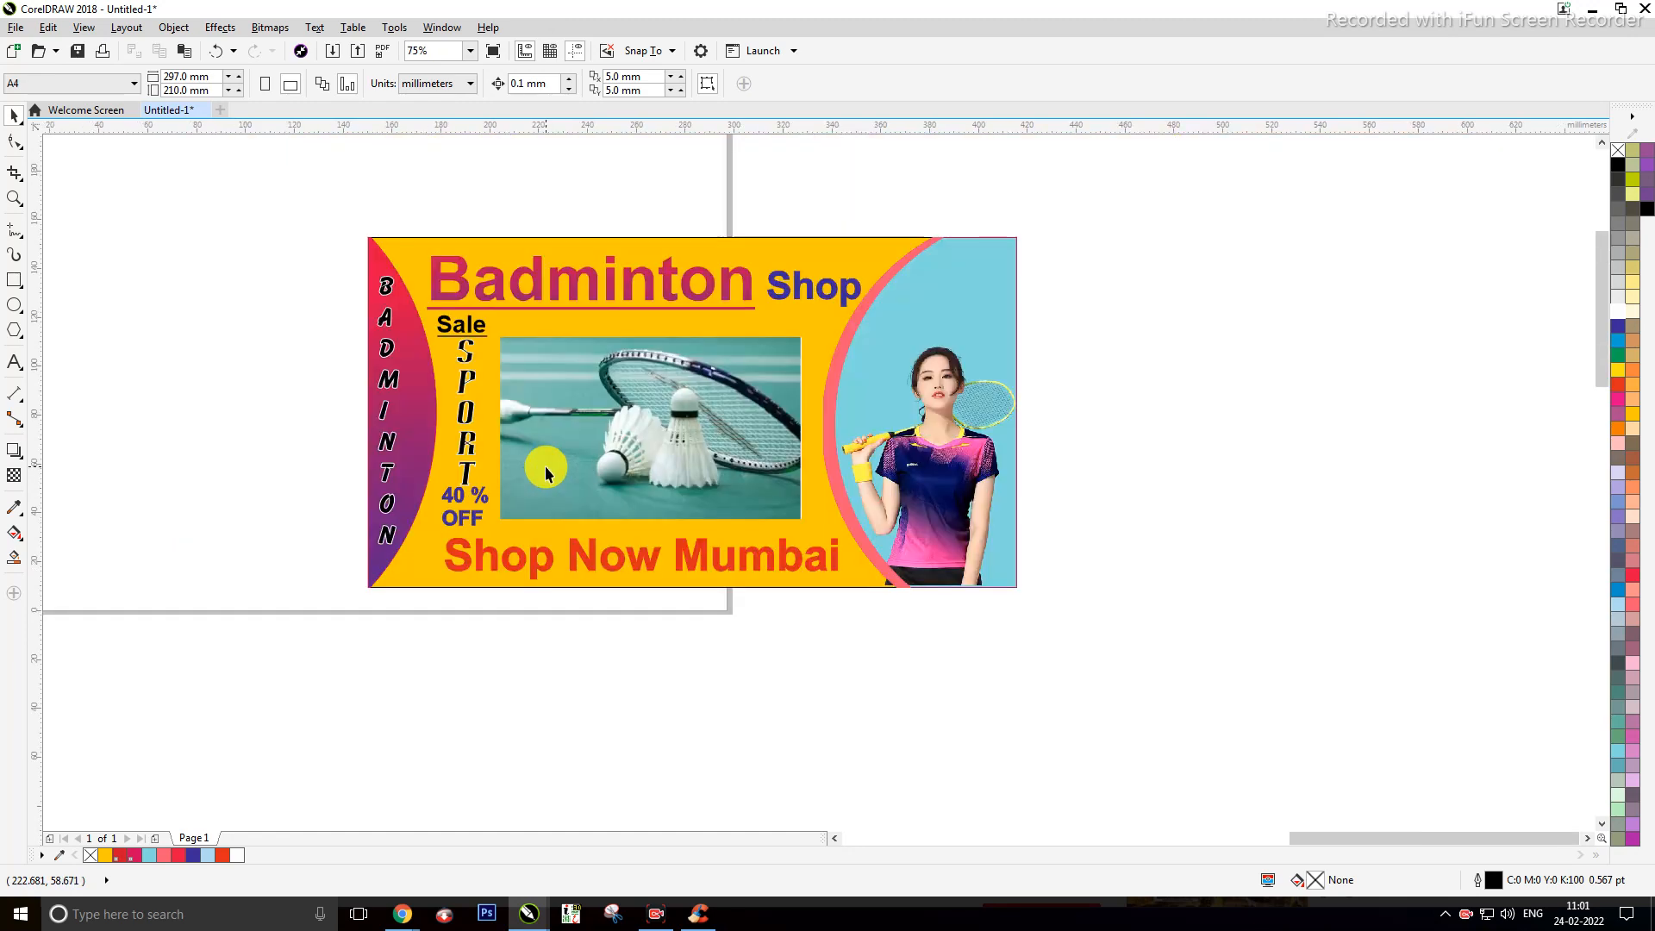
click(1602, 143)
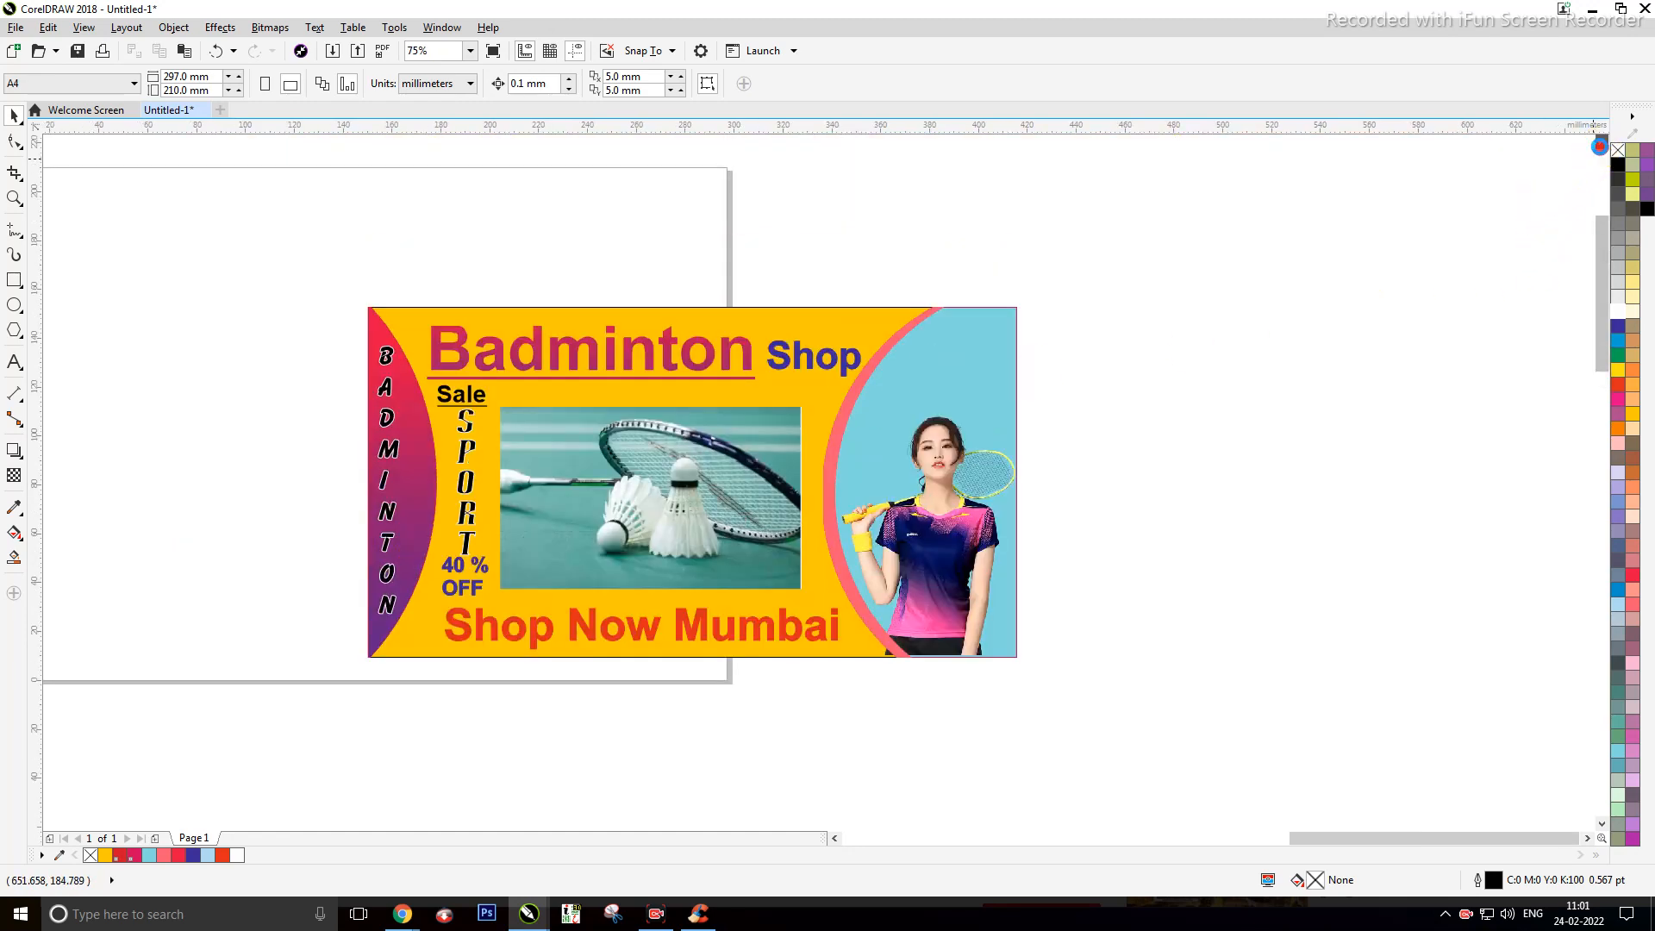